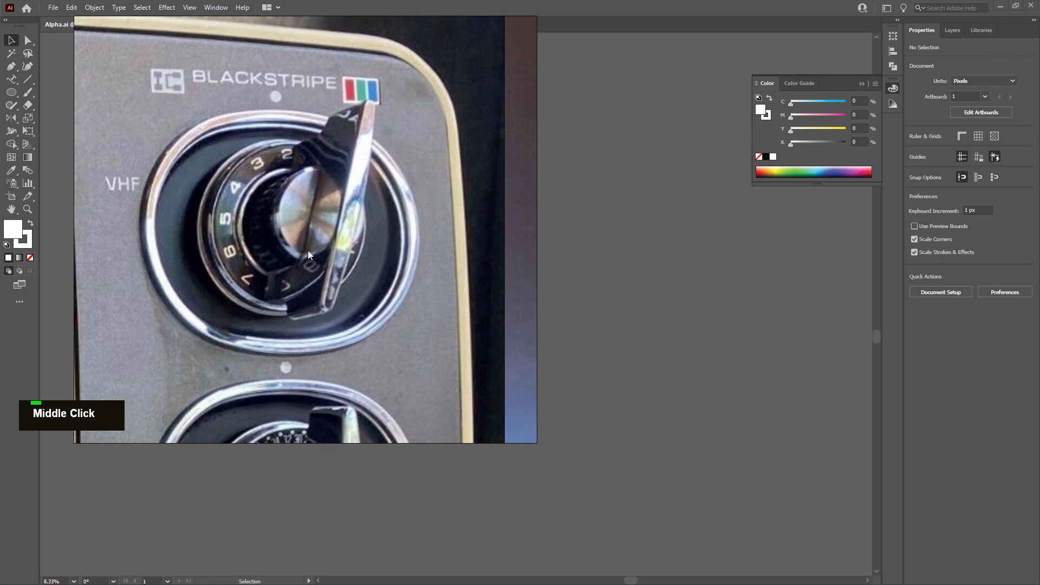
Examine the dial artwork closely in the Alpha document
scroll(307, 250, down, 5)
scroll(277, 279, up, 3)
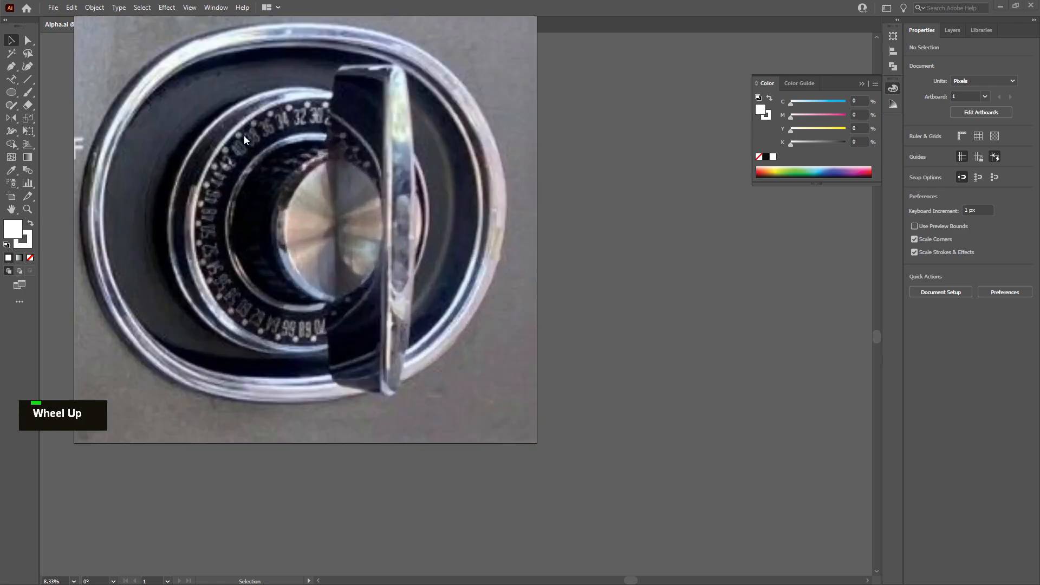
middle_click(220, 217)
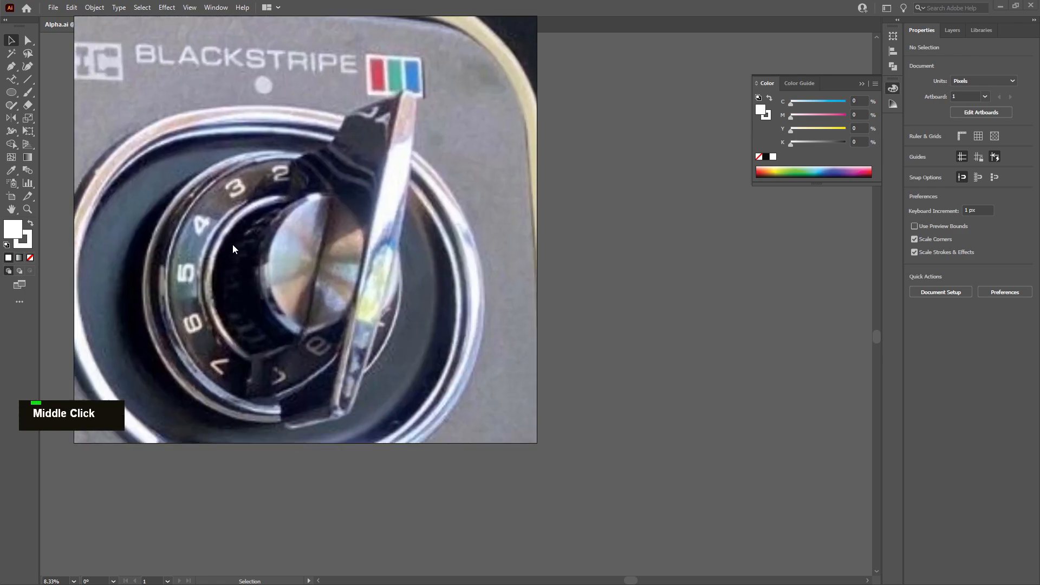
middle_click(234, 193)
scroll(224, 213, up, 3)
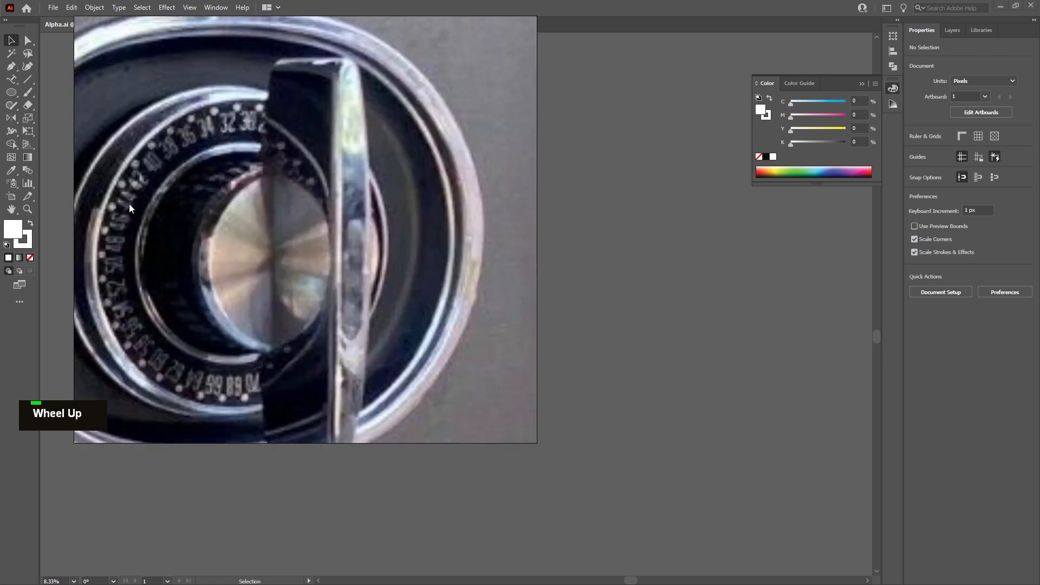
middle_click(300, 172)
scroll(278, 272, down, 3)
middle_click(286, 298)
scroll(285, 287, up, 4)
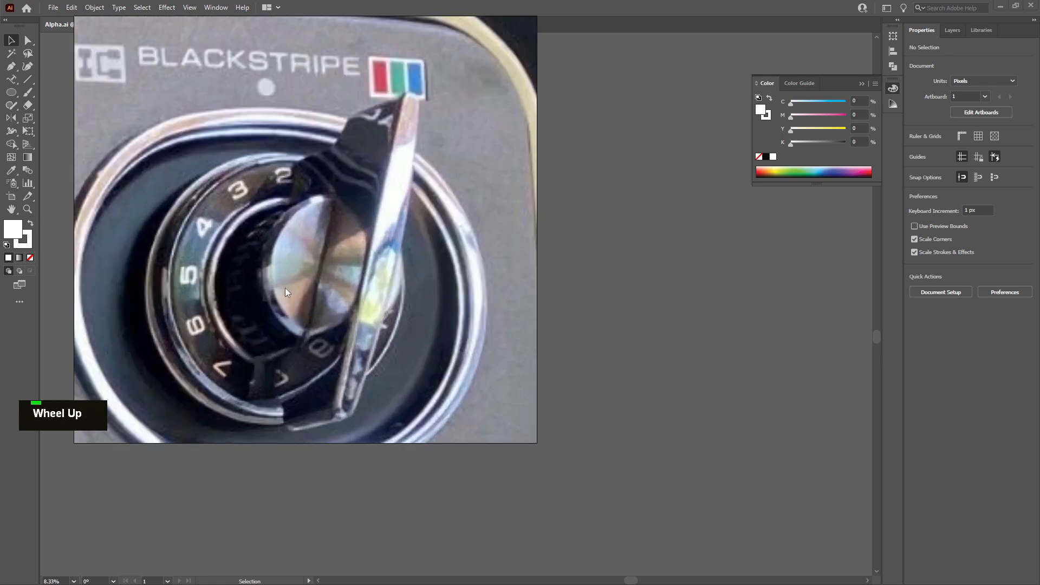
middle_click(266, 296)
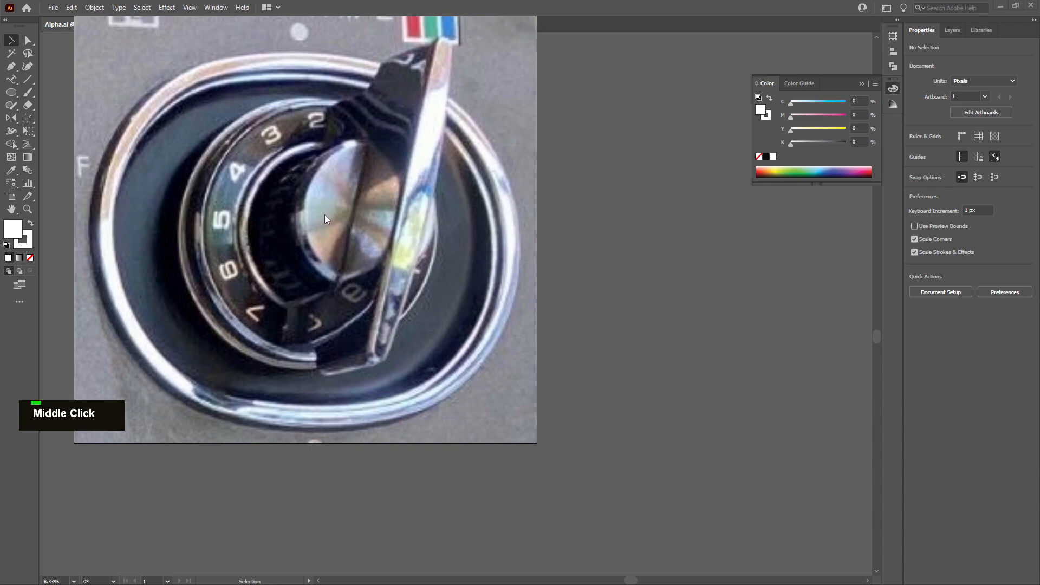
middle_click(323, 216)
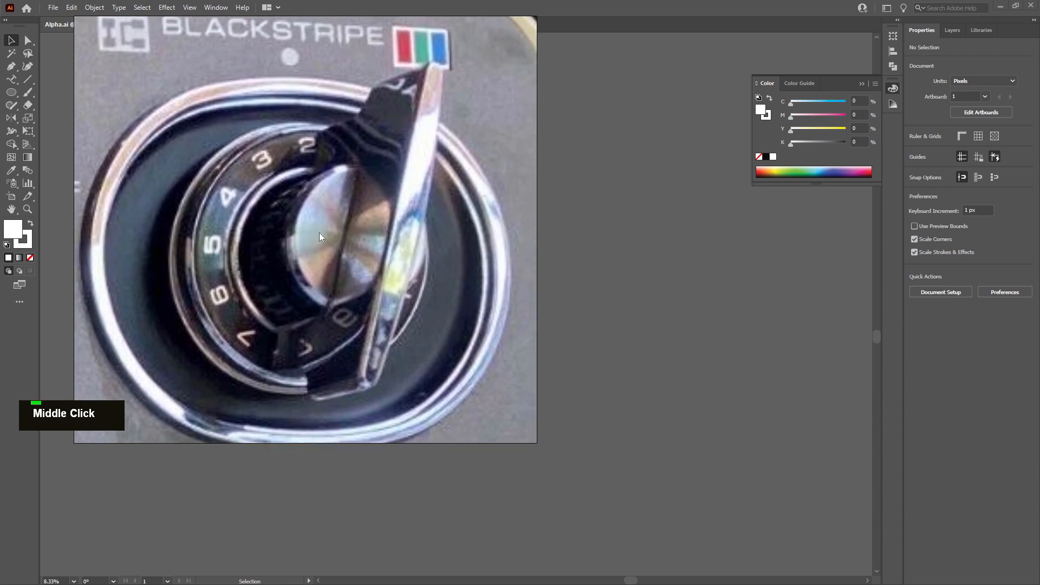
right_click(318, 233)
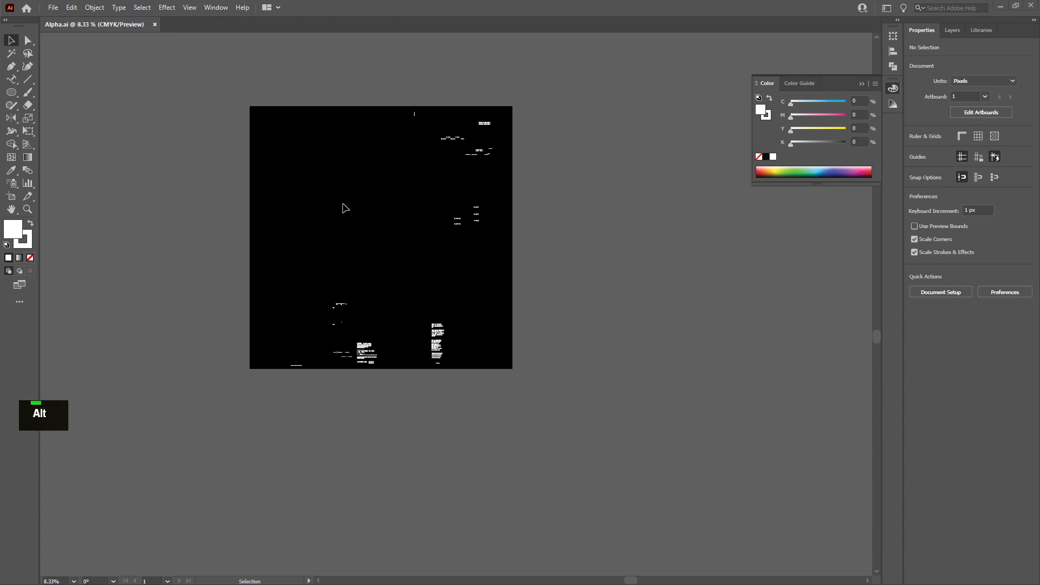
alt+scroll(440, 217, up, 1)
Make Layer 2 visible in the Layers panel
click(952, 30)
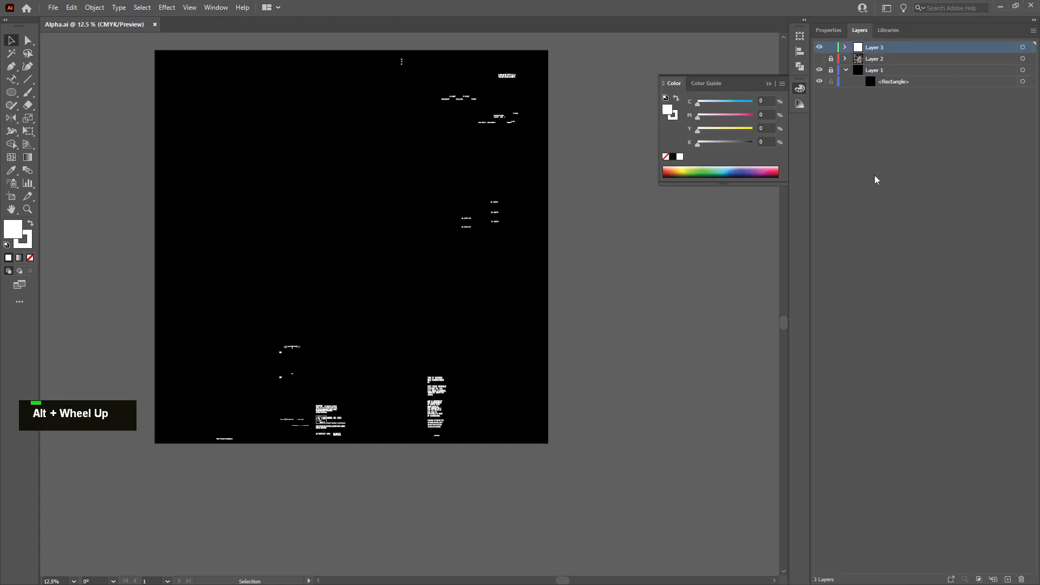
click(819, 59)
Inspect the texture layout and its parts at different zoom levels
alt+scroll(384, 379, up, 2)
alt+scroll(384, 379, down, 1)
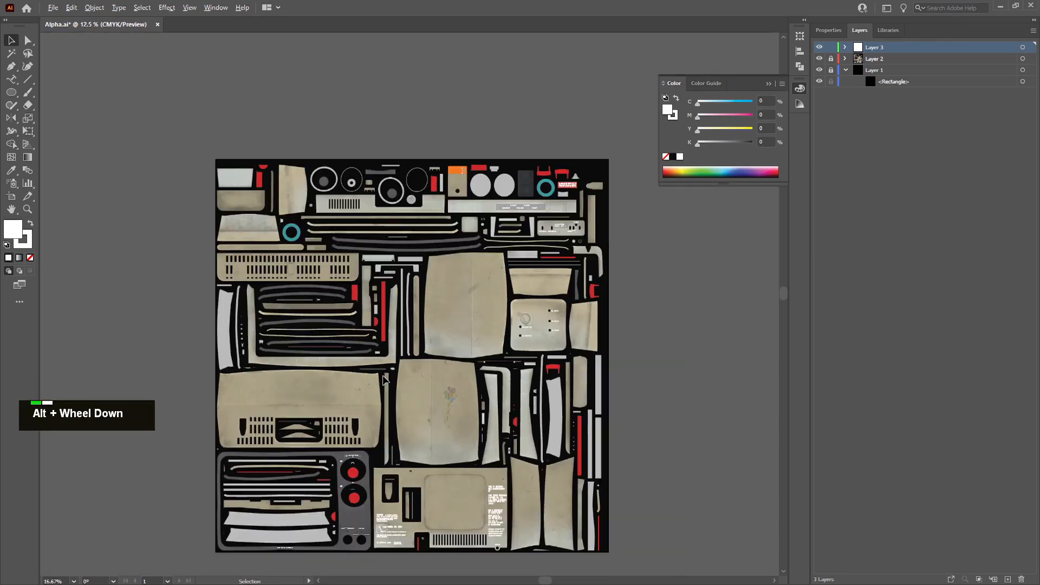
alt+scroll(355, 497, up, 1)
alt+scroll(512, 124, up, 4)
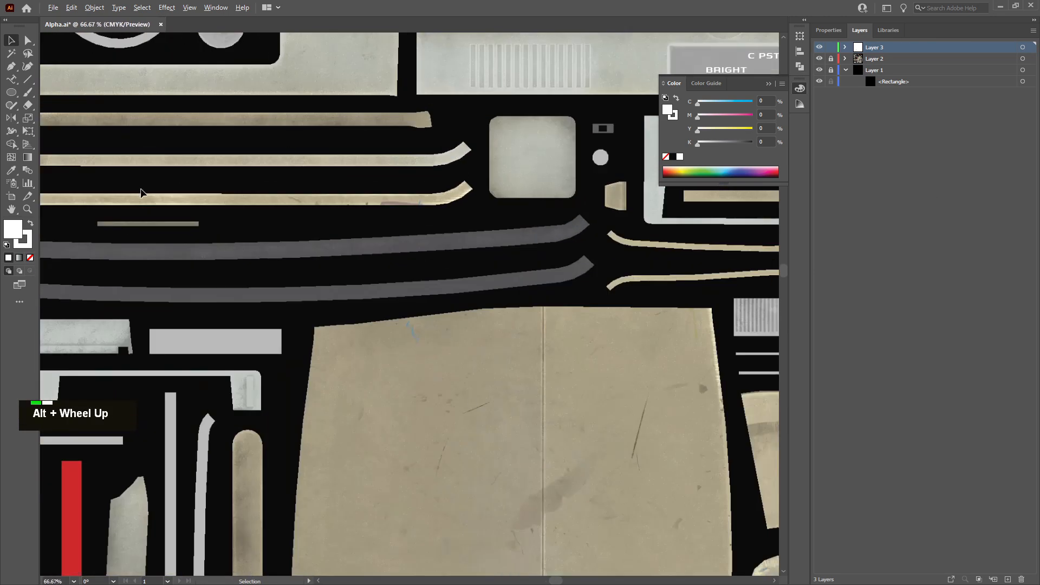
scroll(144, 197, down, 1)
ctrl+scroll(143, 198, down, 1)
drag(172, 150, 694, 291)
drag(102, 265, 401, 291)
alt+scroll(406, 356, up, 4)
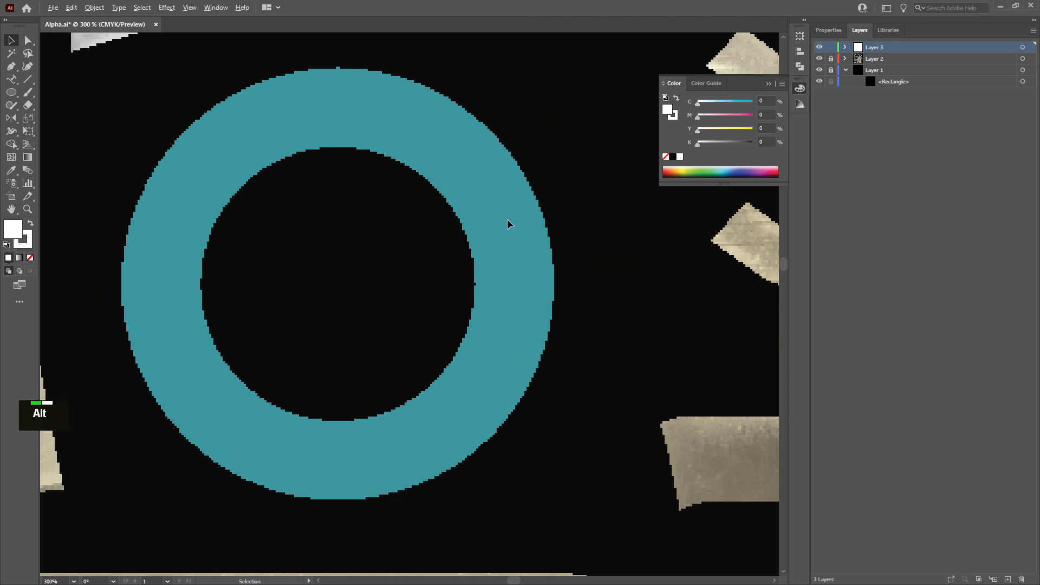
alt+scroll(508, 225, down, 10)
ctrl+scroll(498, 232, down, 4)
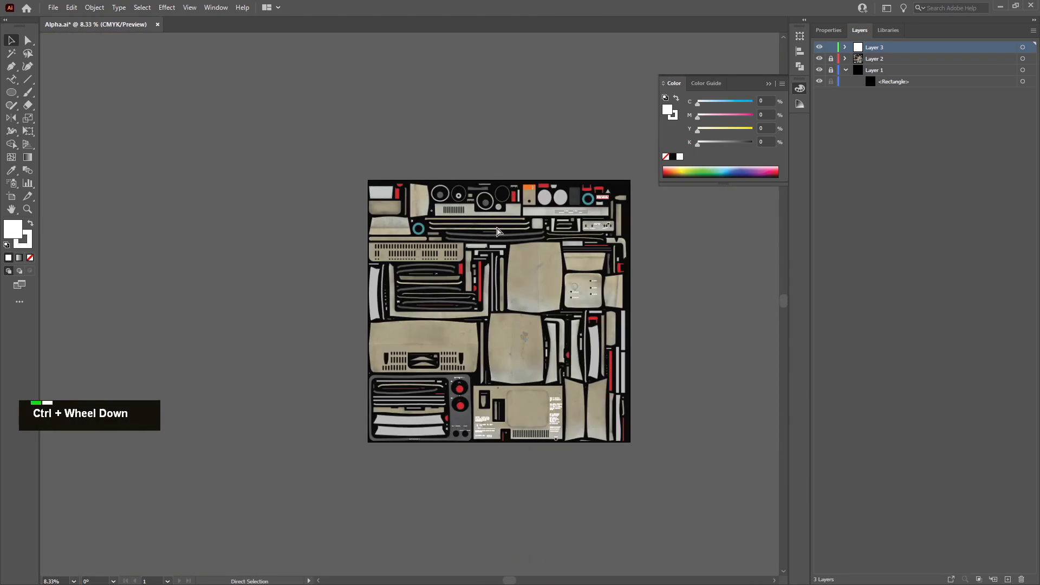
alt+scroll(466, 298, up, 2)
Create a new 4096 × 4096 px document
click(54, 7)
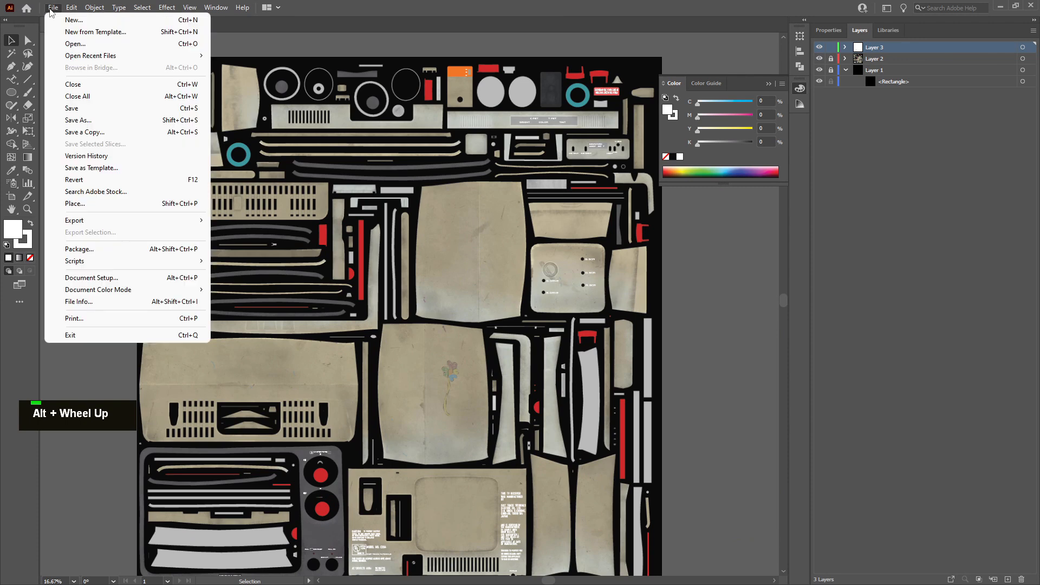
click(61, 21)
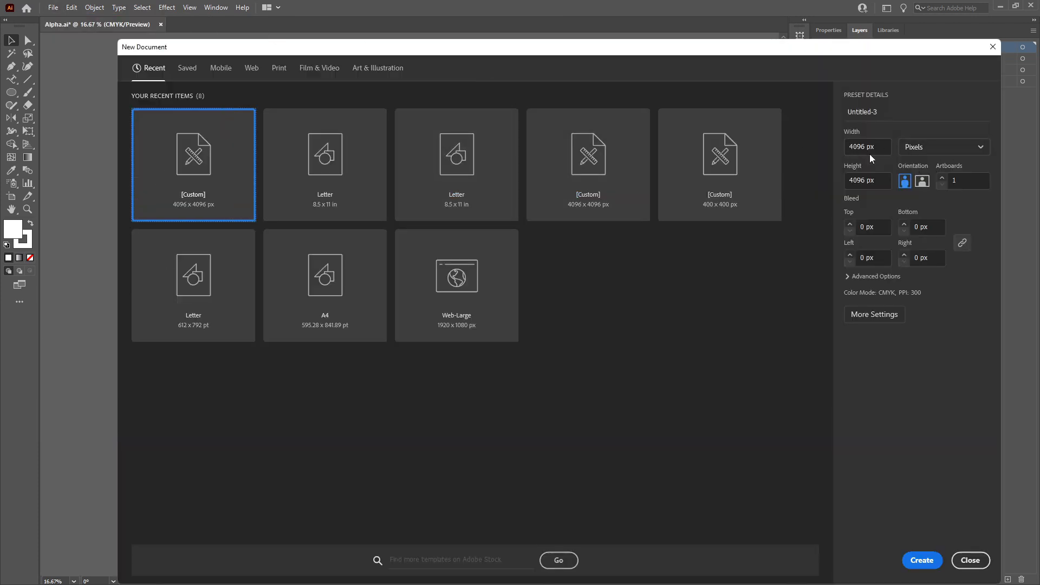
click(922, 559)
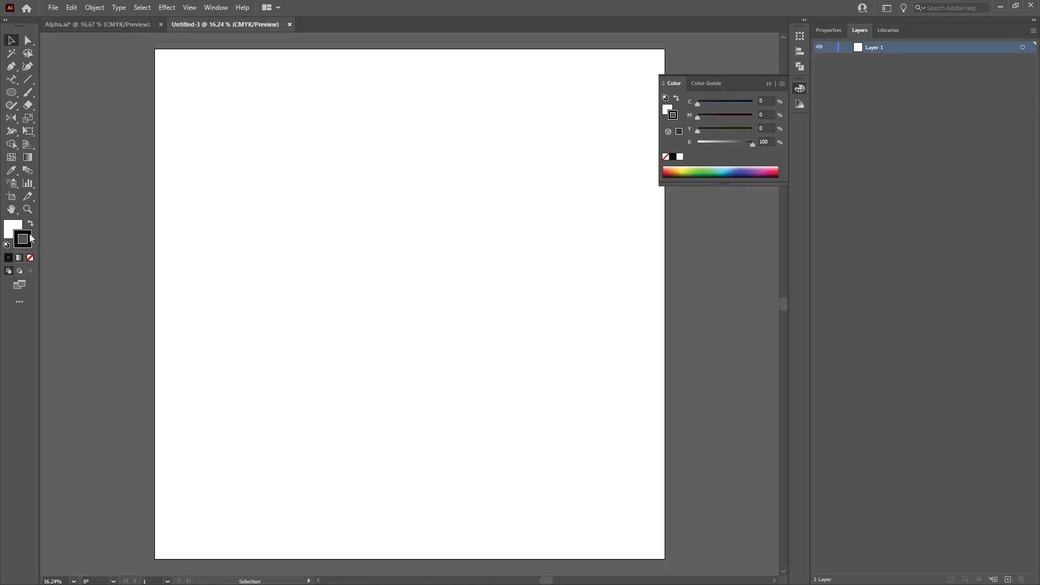
Set the stroke to none and the fill colour to 000000
click(30, 258)
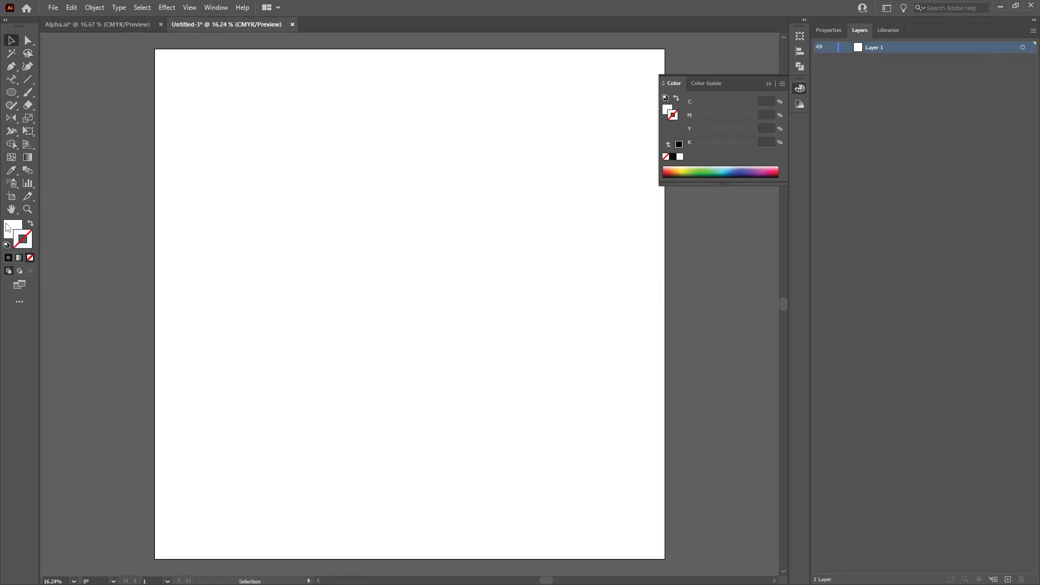
click(9, 228)
double_click(12, 233)
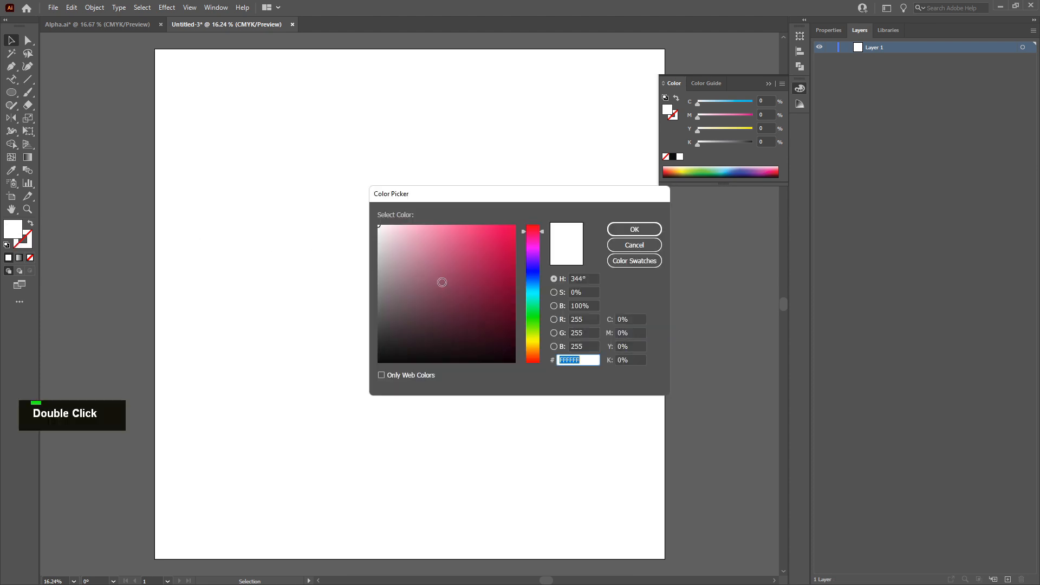
text(000000)
key(Return)
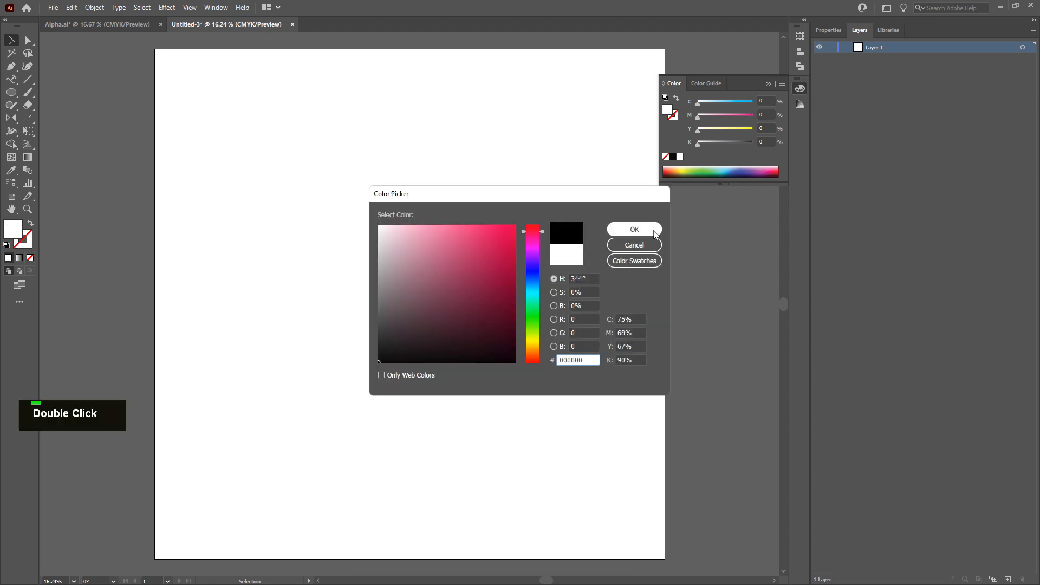
Draw a black rectangle with the Rectangle tool covering the whole artboard
click(13, 94)
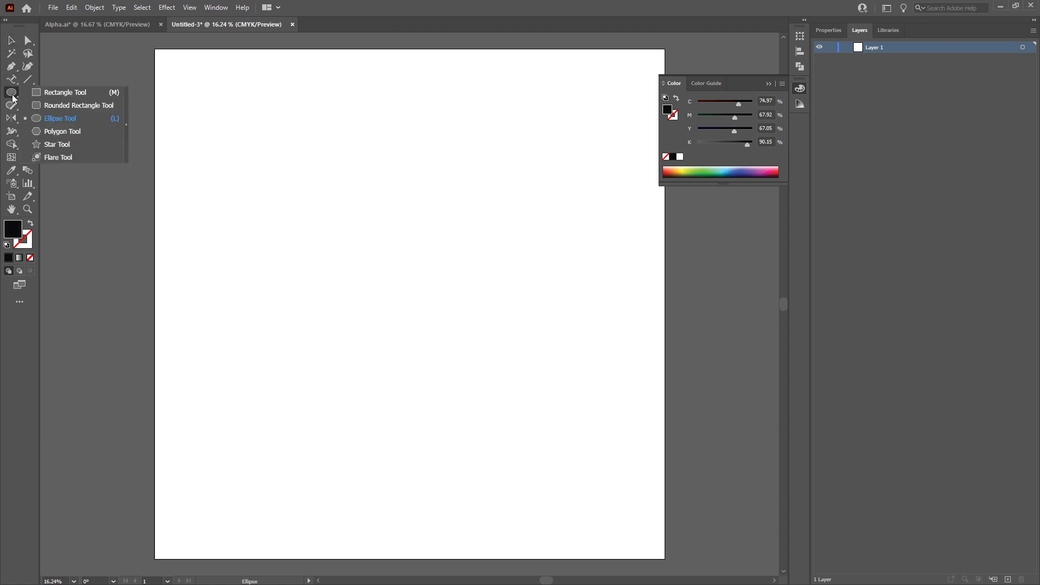
click(54, 91)
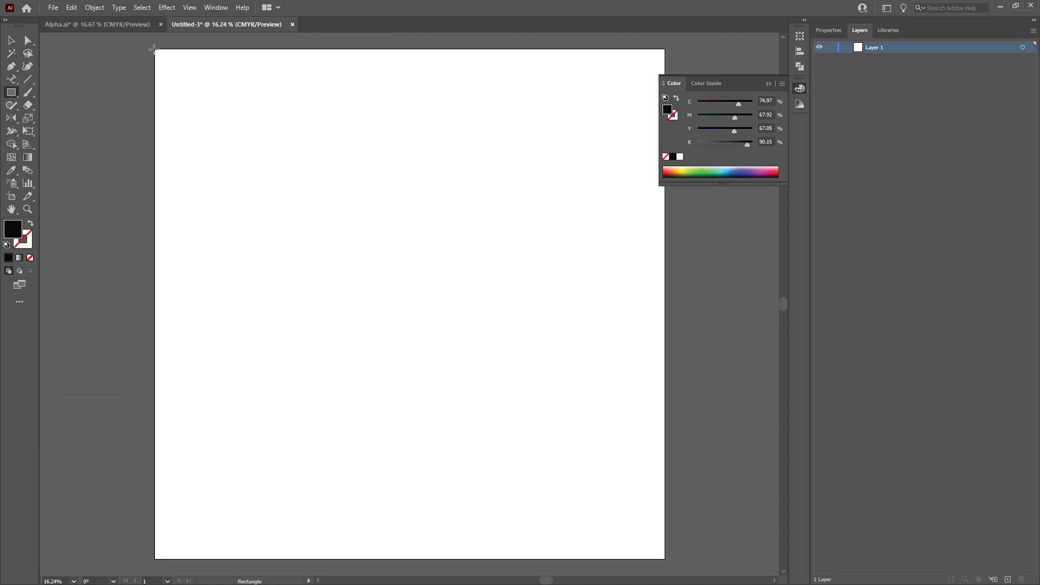
drag(154, 47, 666, 562)
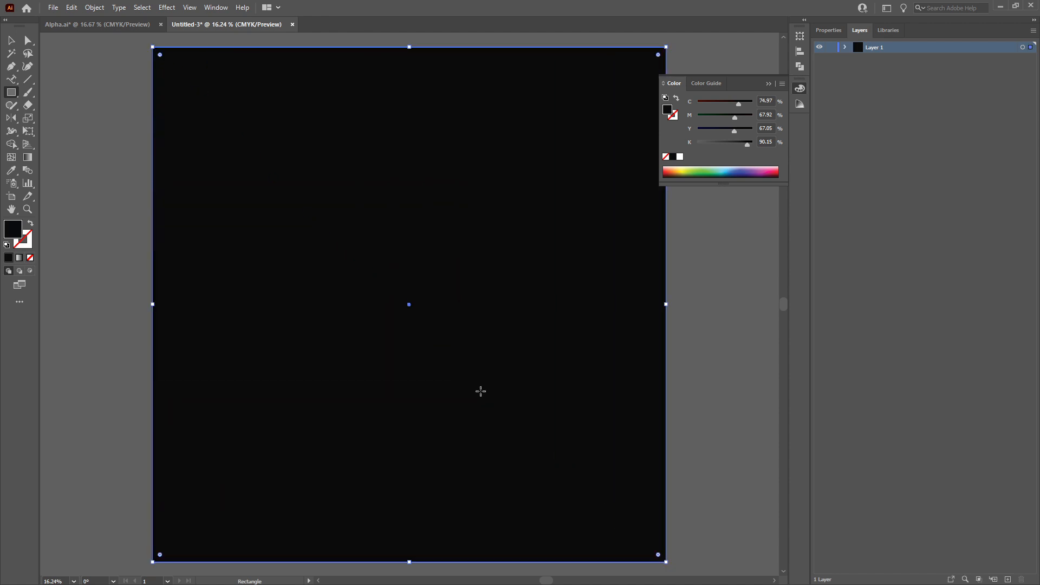
click(769, 84)
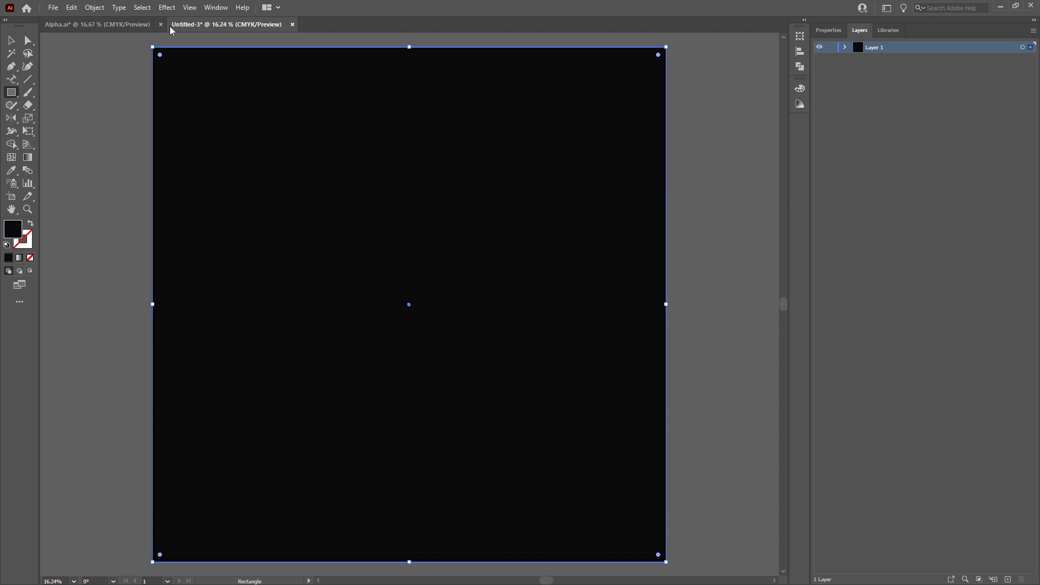
Switch to Outline view and drag the rectangle's top edge slightly downward
click(11, 40)
key(ctrl)
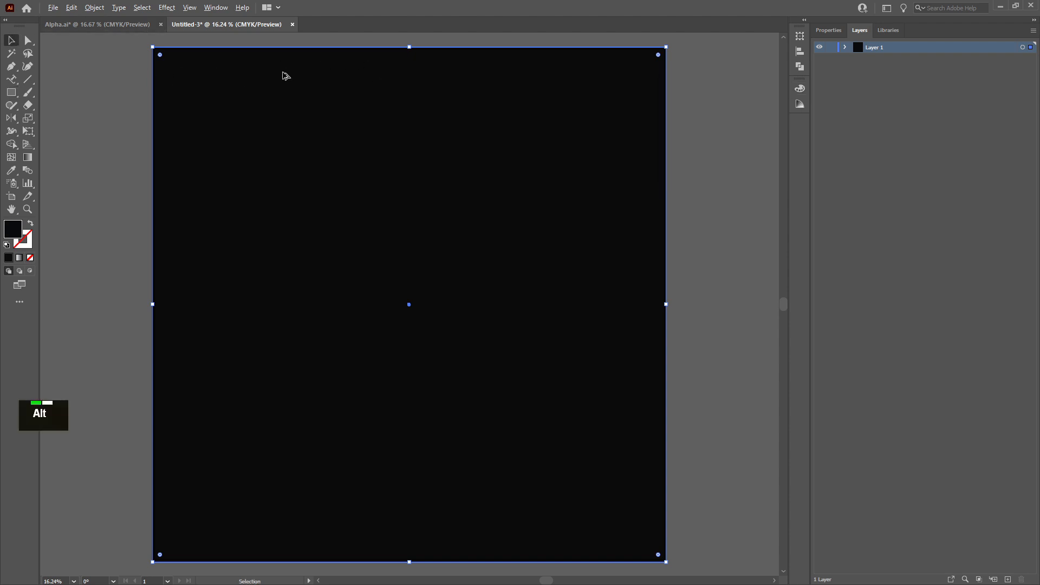
key(ctrl+y)
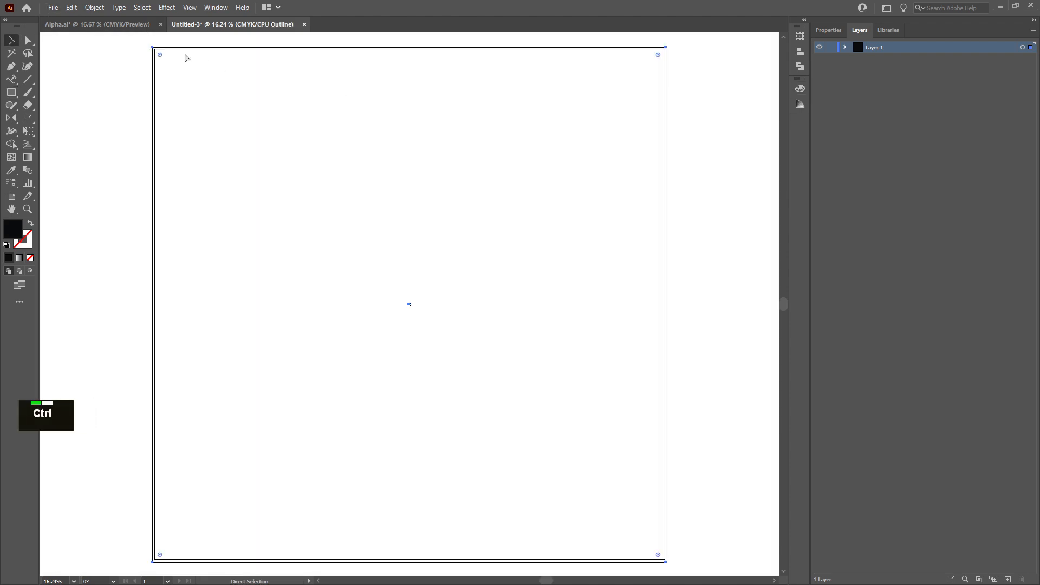
key(alt)
scroll(334, 64, up, 5)
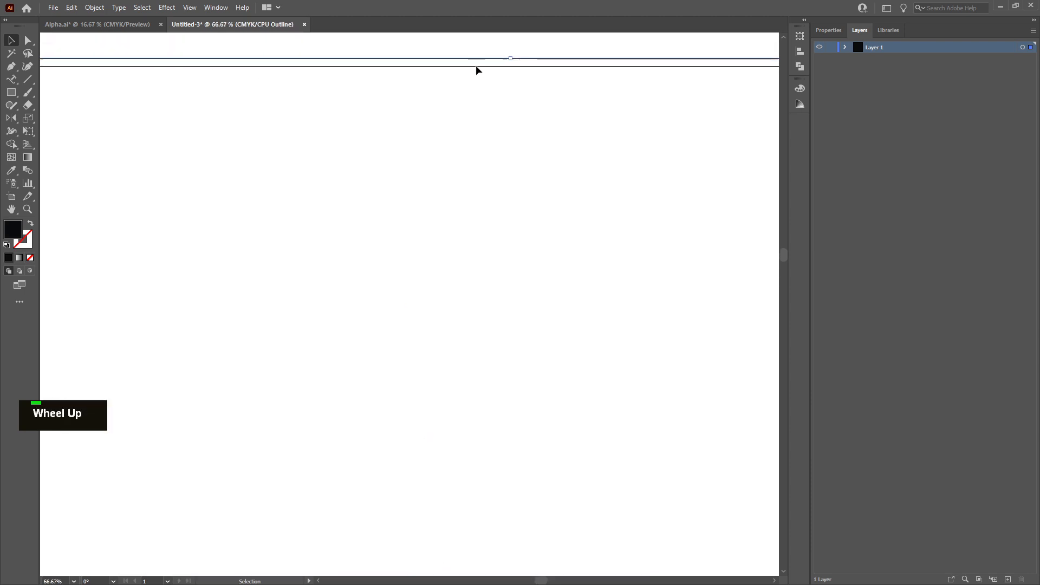
drag(512, 99, 512, 121)
Align the rectangle's top-left corner exactly with the artboard's top-left corner
click(190, 8)
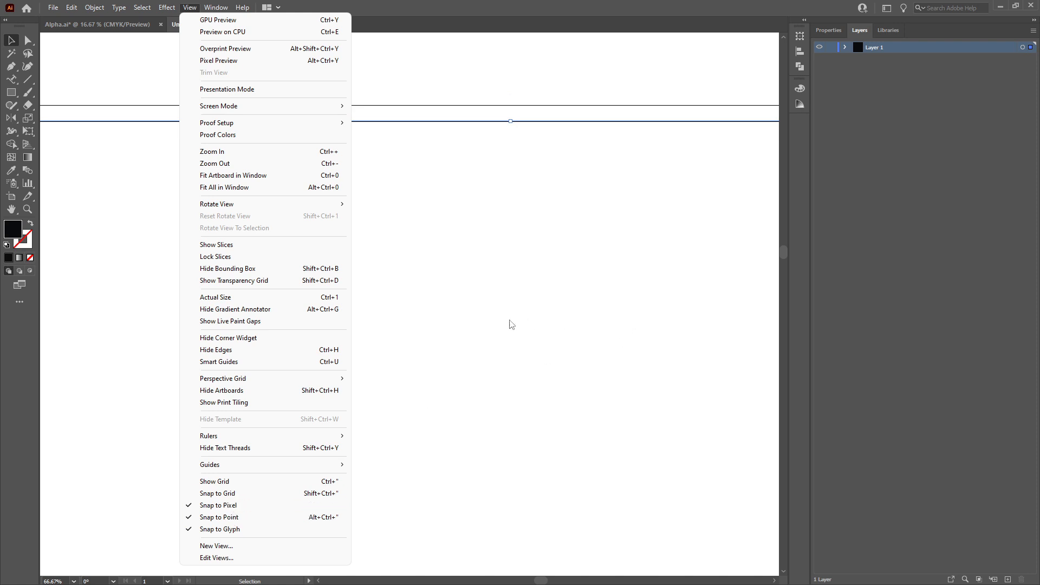
key(alt)
alt+scroll(168, 297, down, 4)
alt+scroll(94, 271, up, 2)
alt+scroll(165, 347, up, 4)
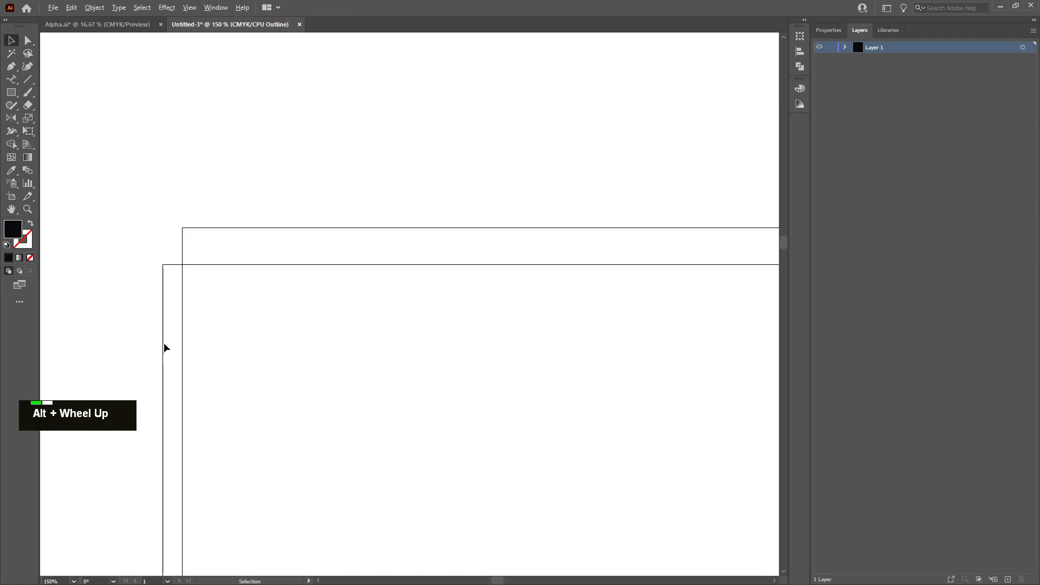
click(164, 265)
drag(163, 265, 181, 227)
scroll(165, 230, up, 9)
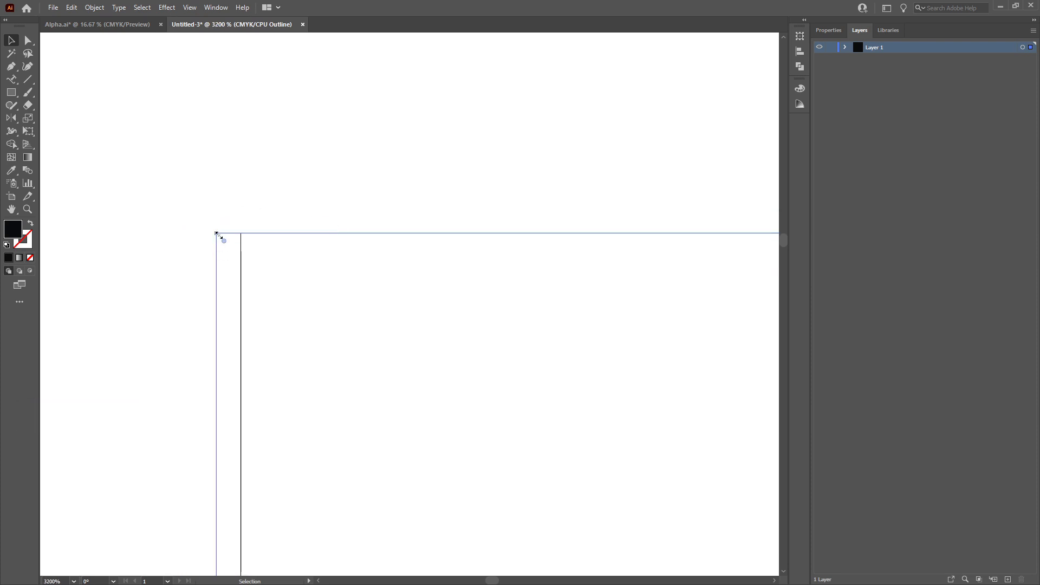
drag(217, 233, 240, 234)
Align the rectangle's top-right corner with the artboard's right edge
scroll(314, 276, down, 15)
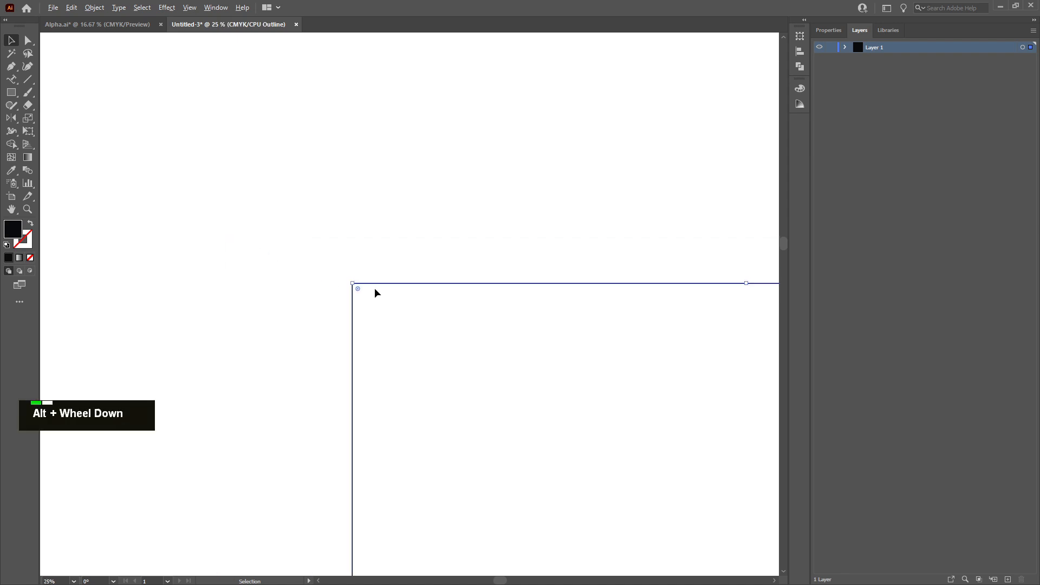
scroll(511, 176, up, 10)
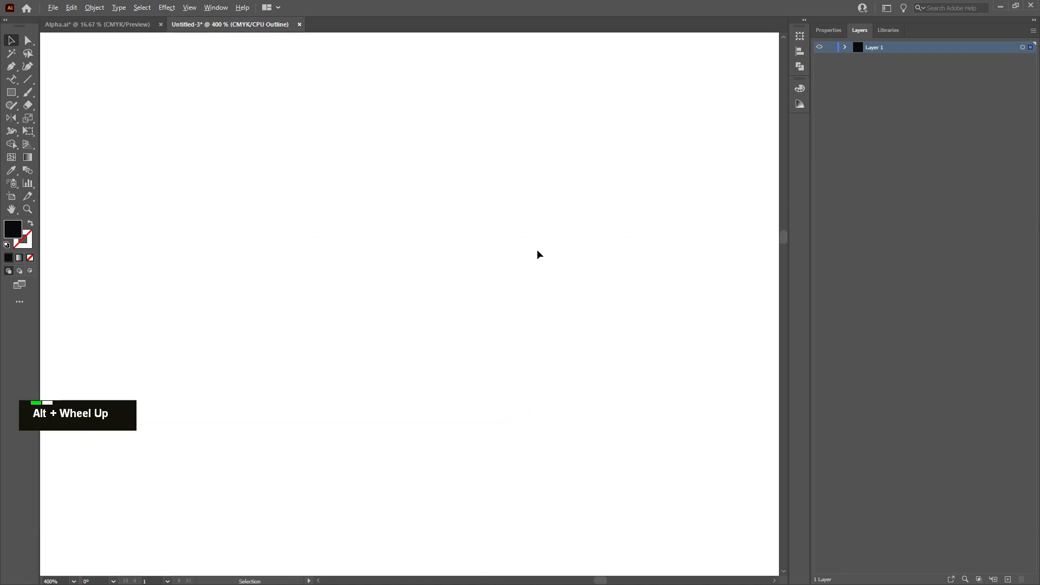
scroll(448, 399, down, 4)
scroll(445, 386, down, 5)
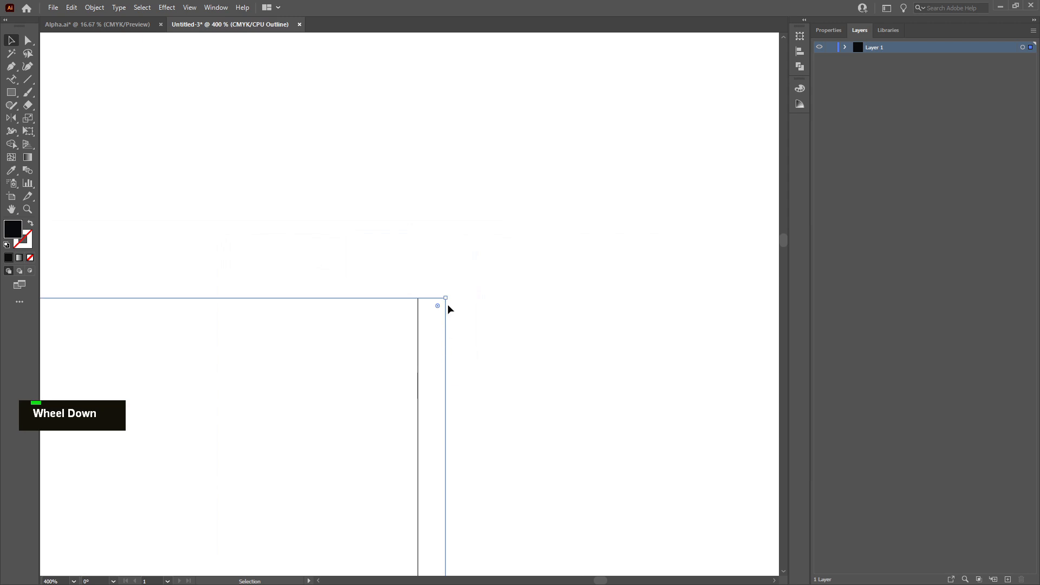
drag(444, 299, 416, 299)
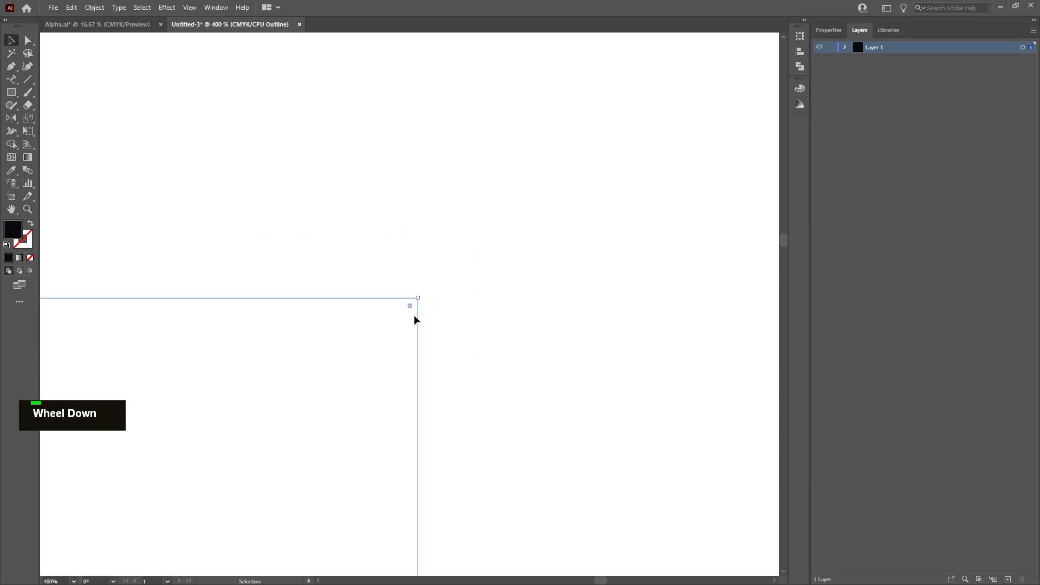
Align the rectangle's bottom edge exactly with the artboard's bottom edge
scroll(391, 378, down, 10)
scroll(359, 367, up, 4)
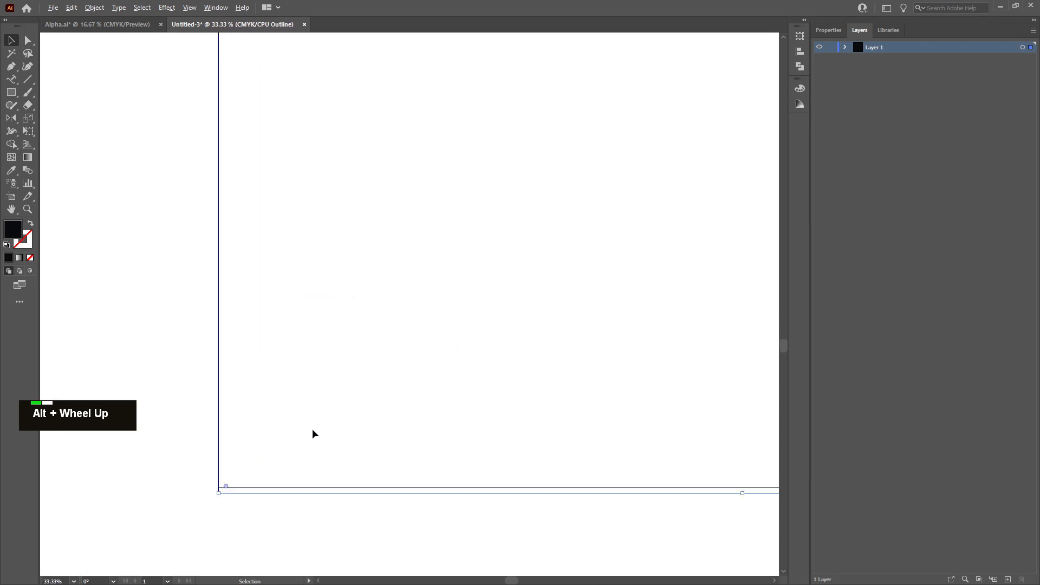
scroll(314, 432, down, 2)
scroll(318, 460, down, 1)
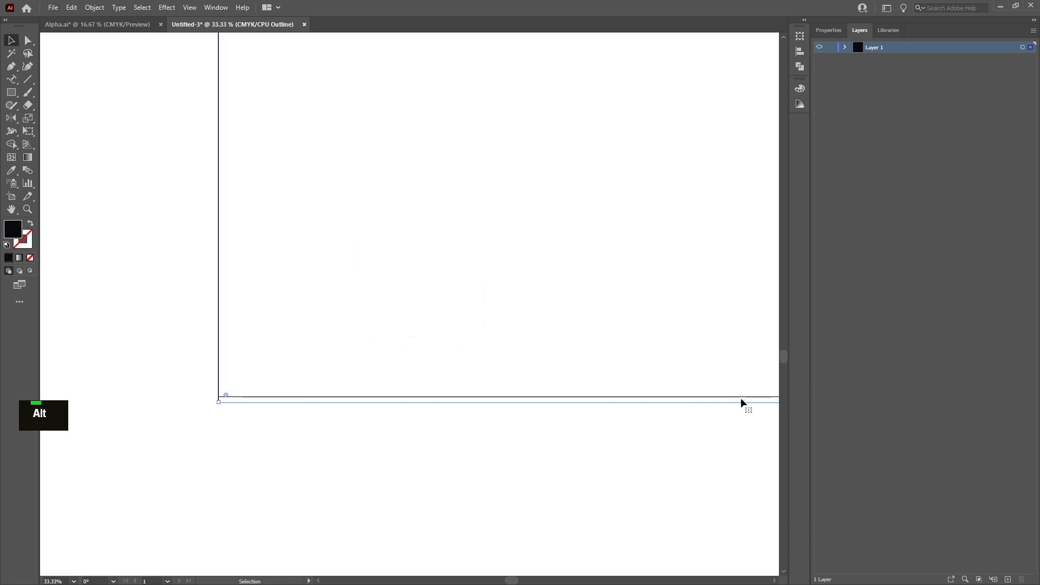
click(740, 398)
click(744, 403)
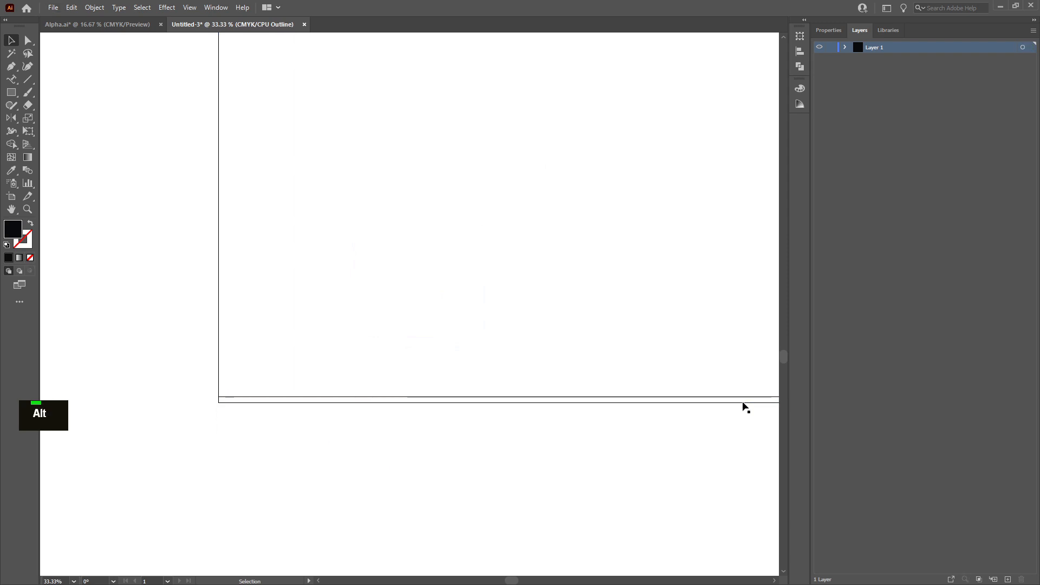
drag(743, 402, 743, 397)
scroll(209, 436, up, 6)
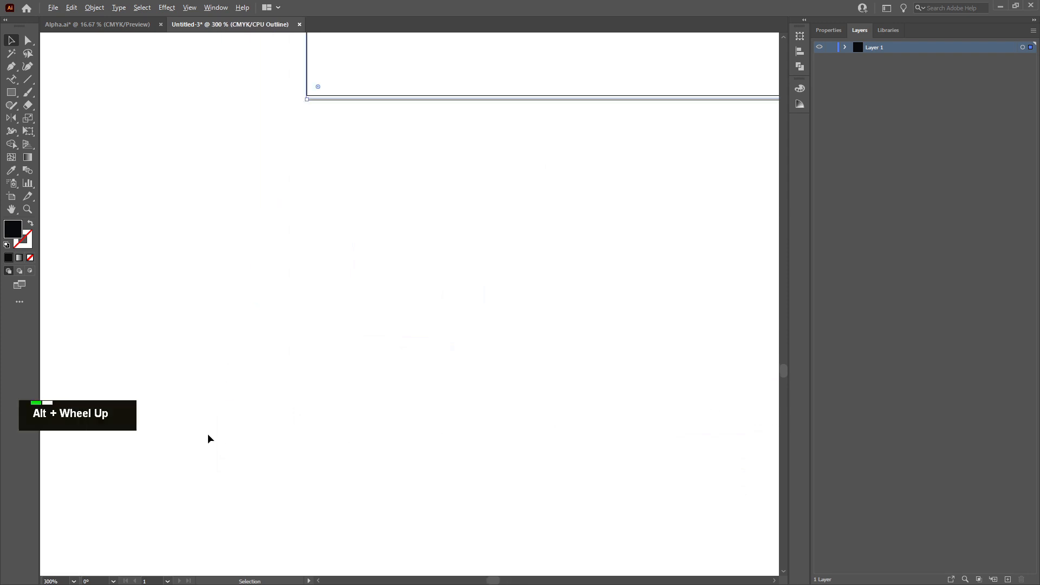
scroll(306, 140, up, 4)
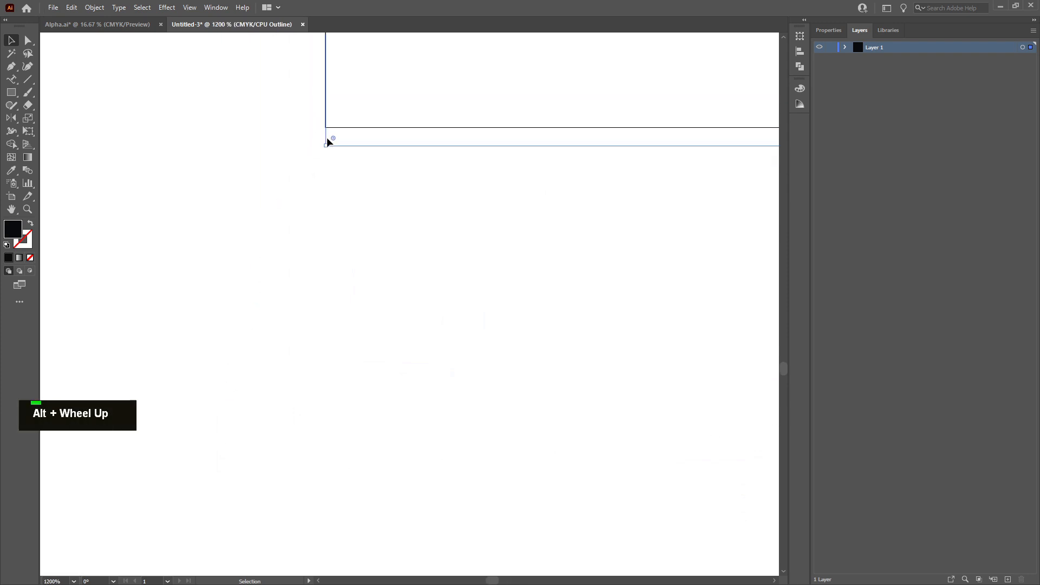
drag(327, 142, 325, 134)
key(ctrl+z)
alt+scroll(366, 172, down, 15)
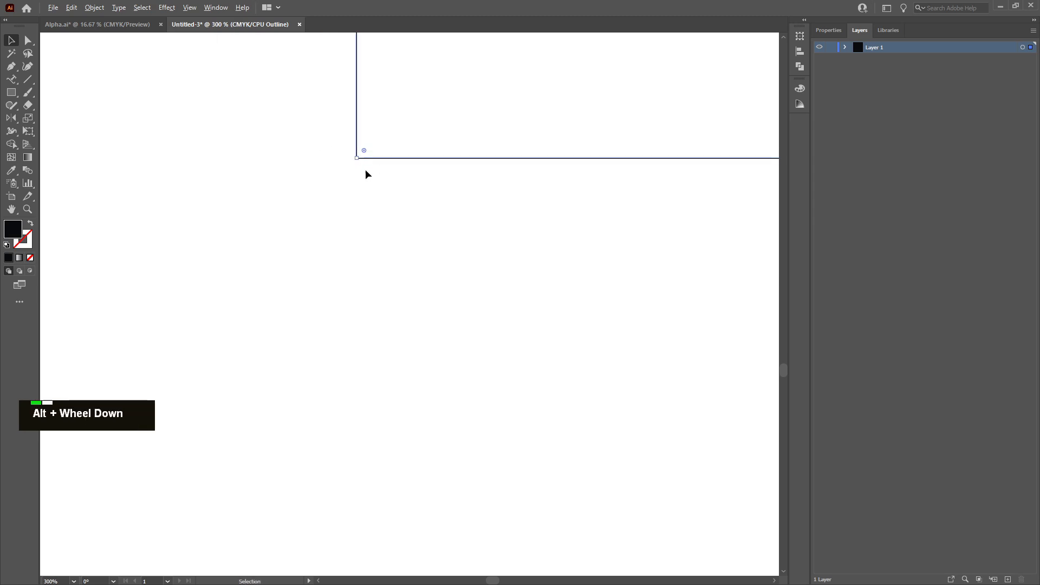
alt+scroll(402, 266, up, 1)
alt+scroll(402, 267, up, 3)
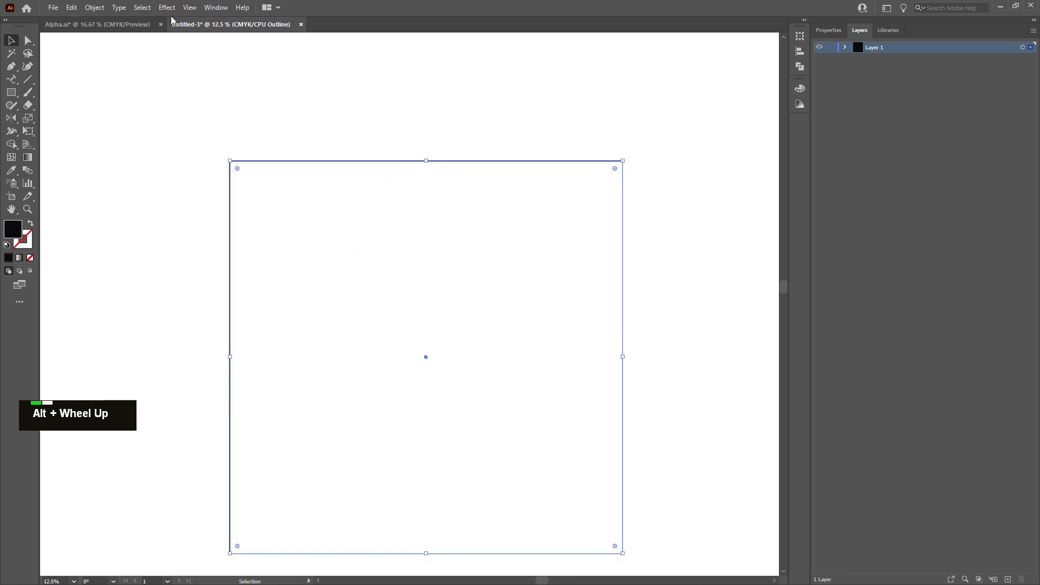
Return to Preview, lock Layer 1 holding the black rectangle, and add a new layer above it
key(ctrl)
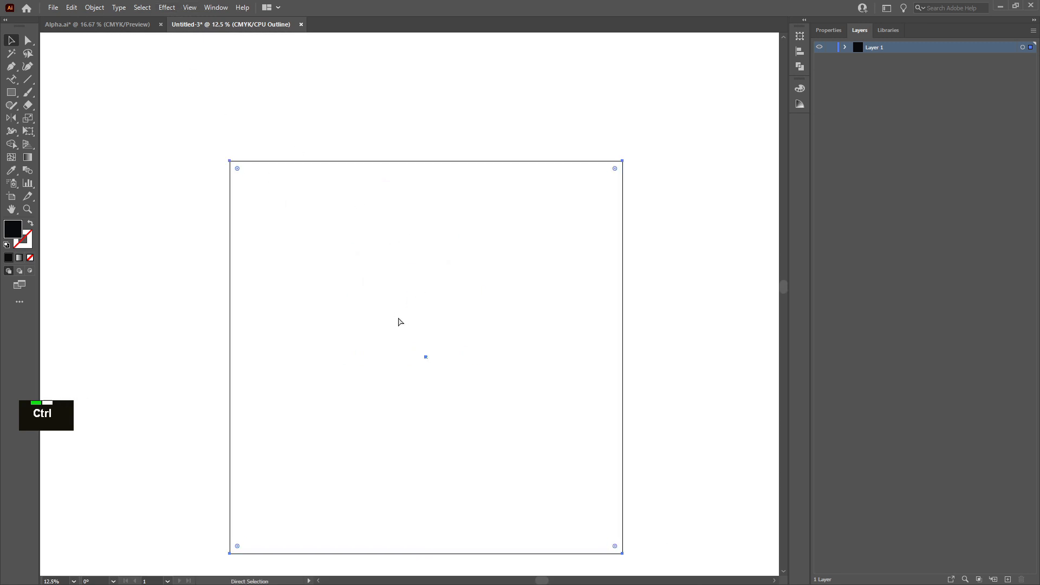
key(ctrl+y)
alt+scroll(385, 316, down, 2)
alt+scroll(385, 316, up, 3)
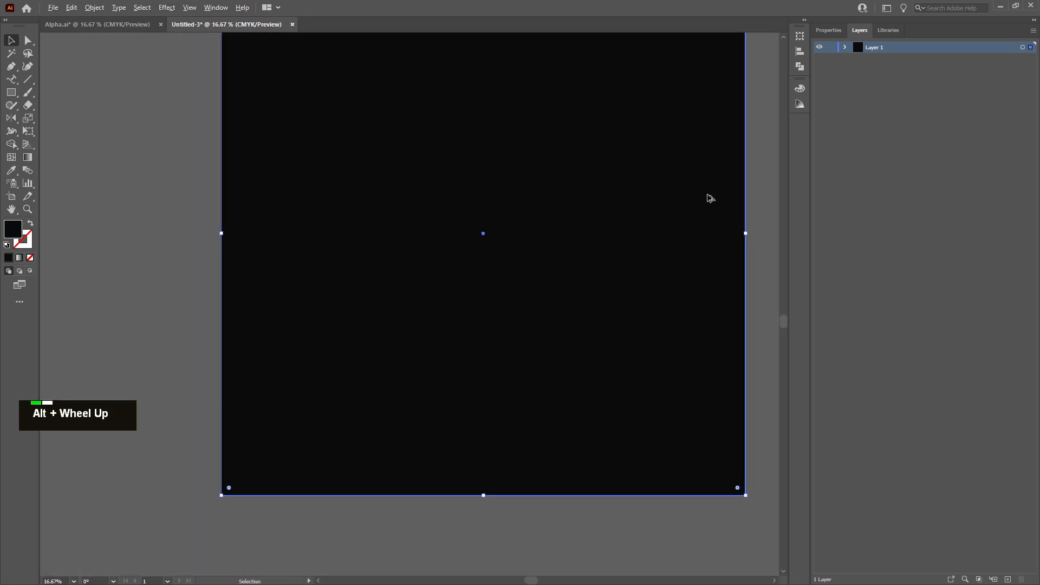
click(832, 47)
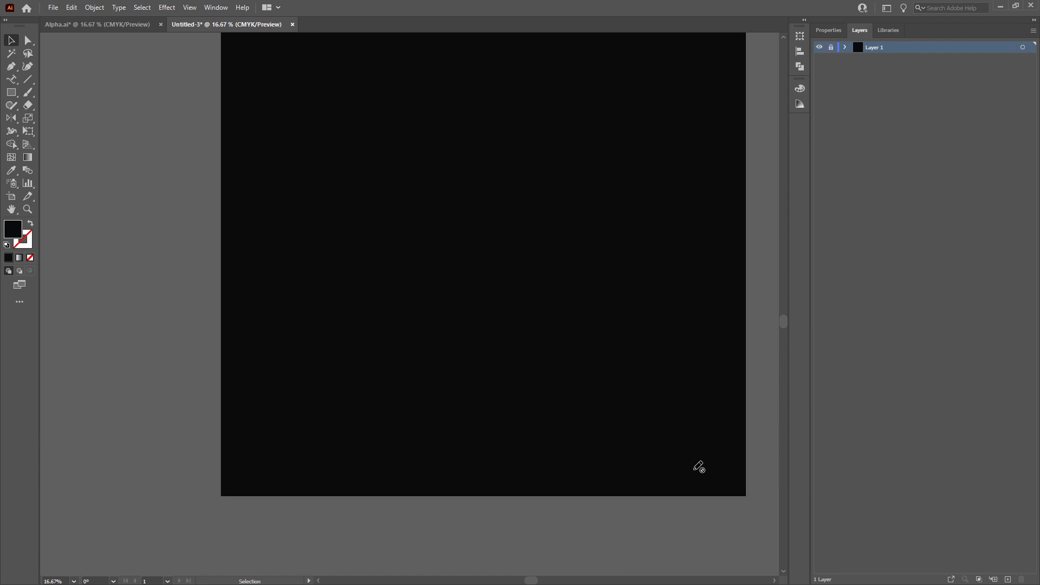
double_click(425, 191)
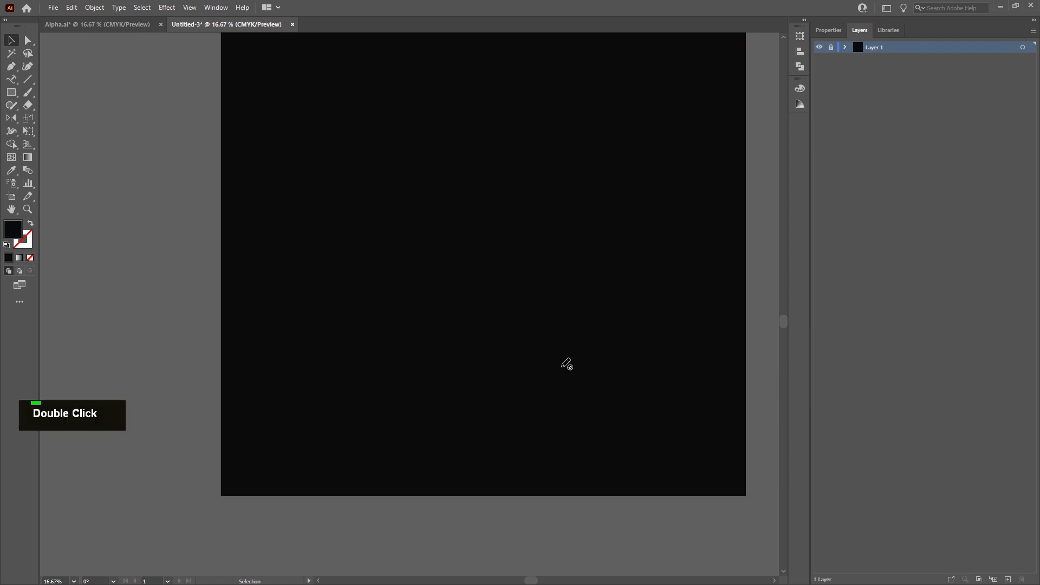
click(1008, 580)
Draw a circle about half the artboard's width with the Ellipse tool on the new layer
click(11, 93)
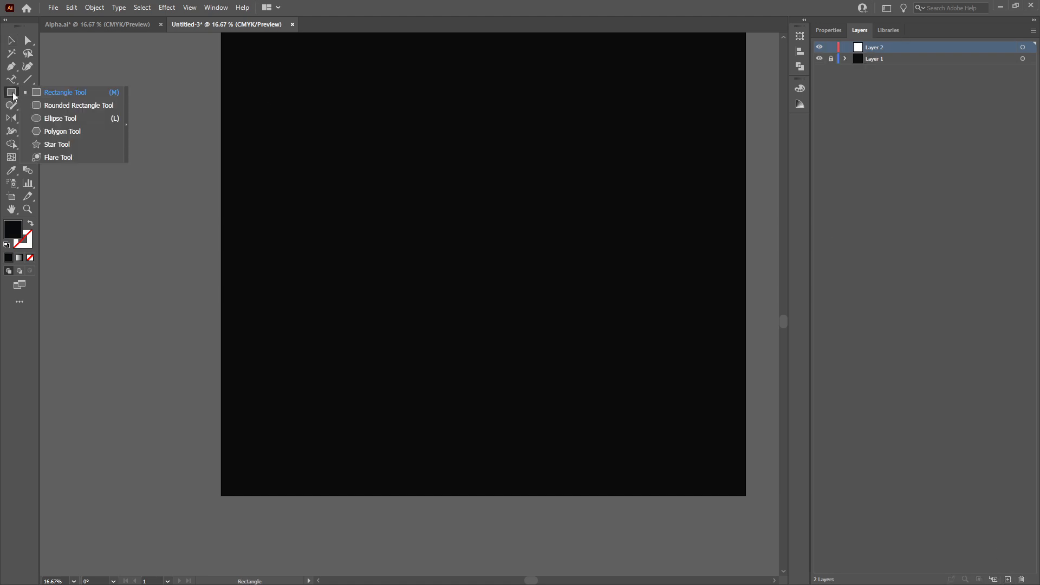
click(53, 119)
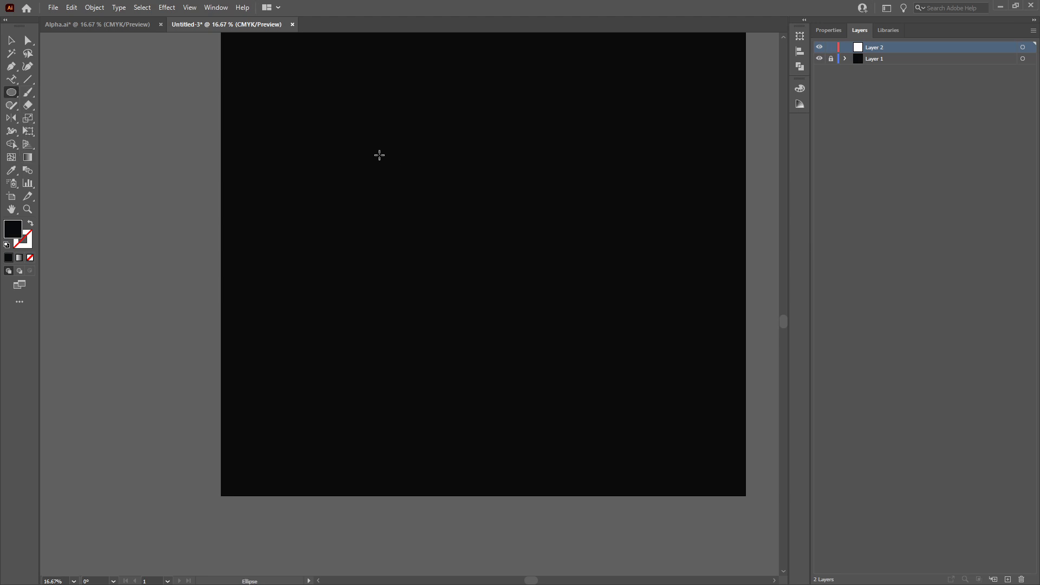
drag(379, 155, 653, 409)
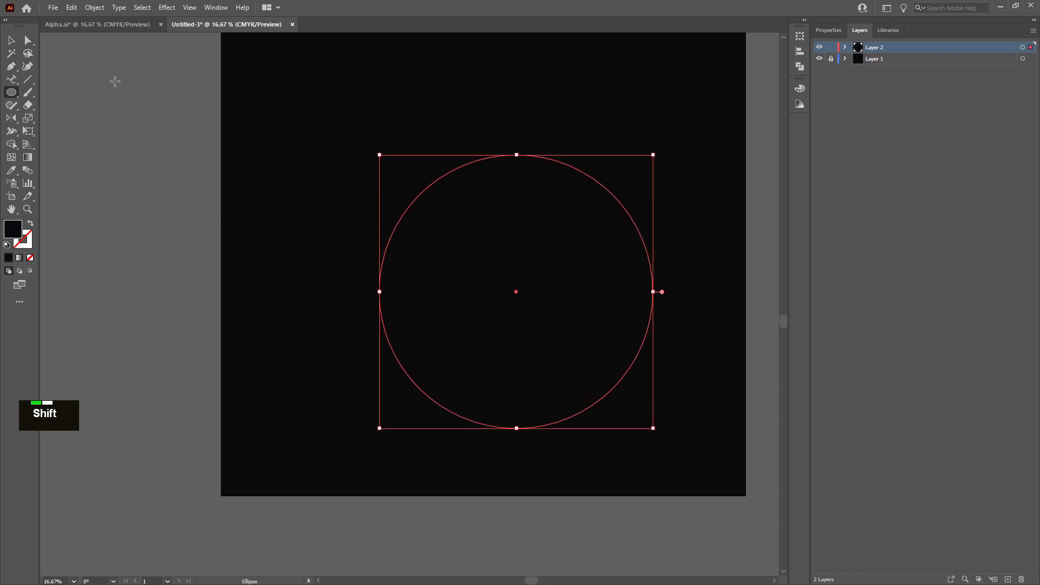
click(11, 41)
scroll(544, 237, down, 2)
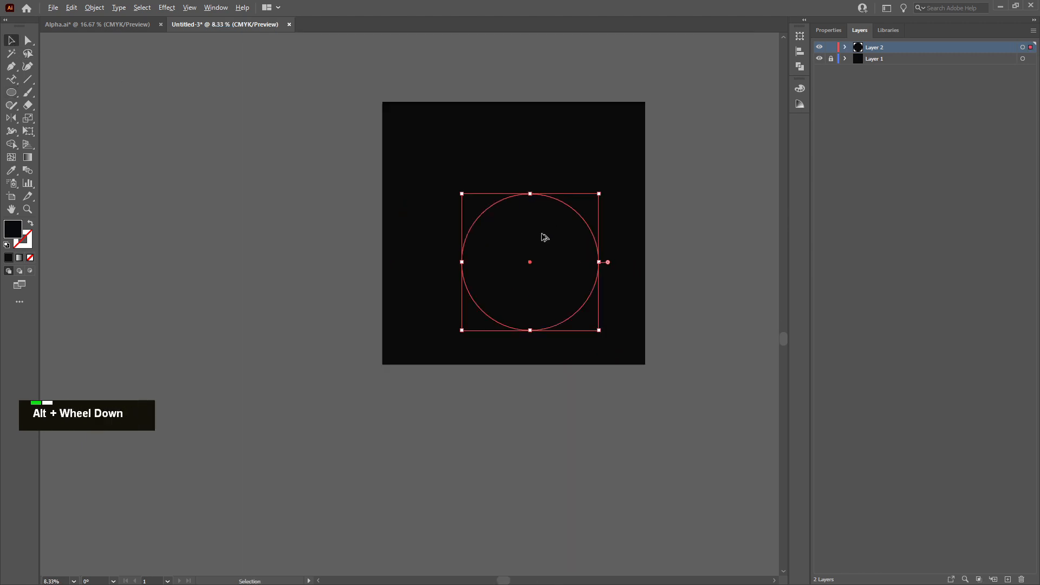
Reposition and resize the circle into the artboard's lower-right quarter
scroll(545, 237, left, 1)
scroll(546, 237, right, 10)
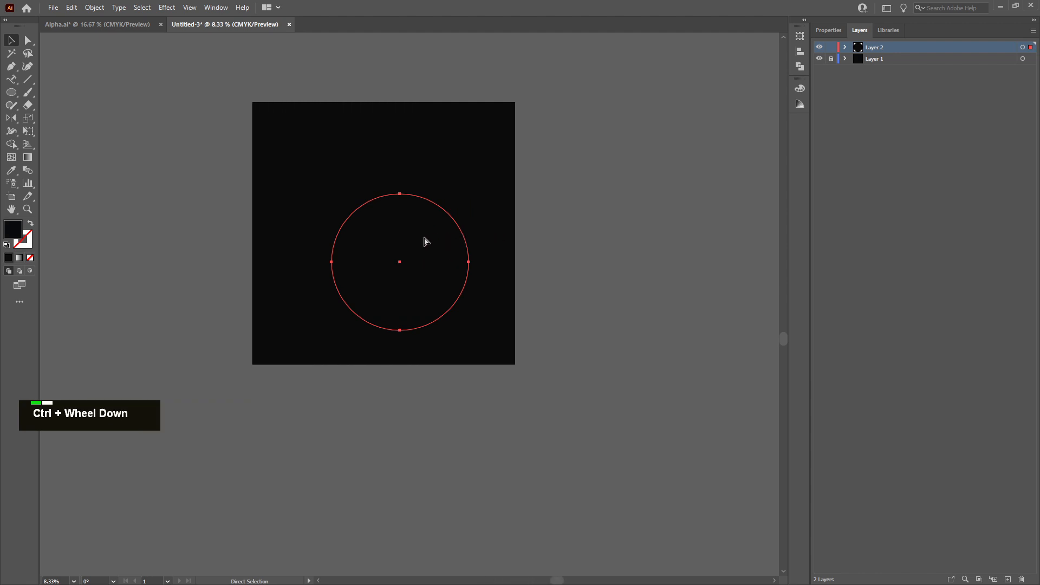
drag(462, 239, 486, 245)
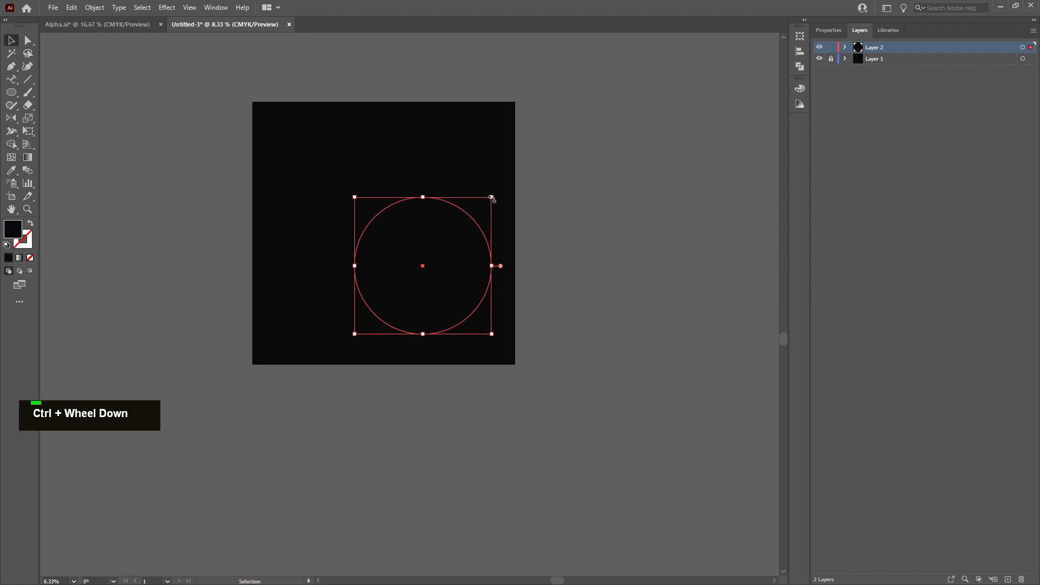
drag(492, 199, 236, 140)
key(Delete)
drag(354, 154, 578, 324)
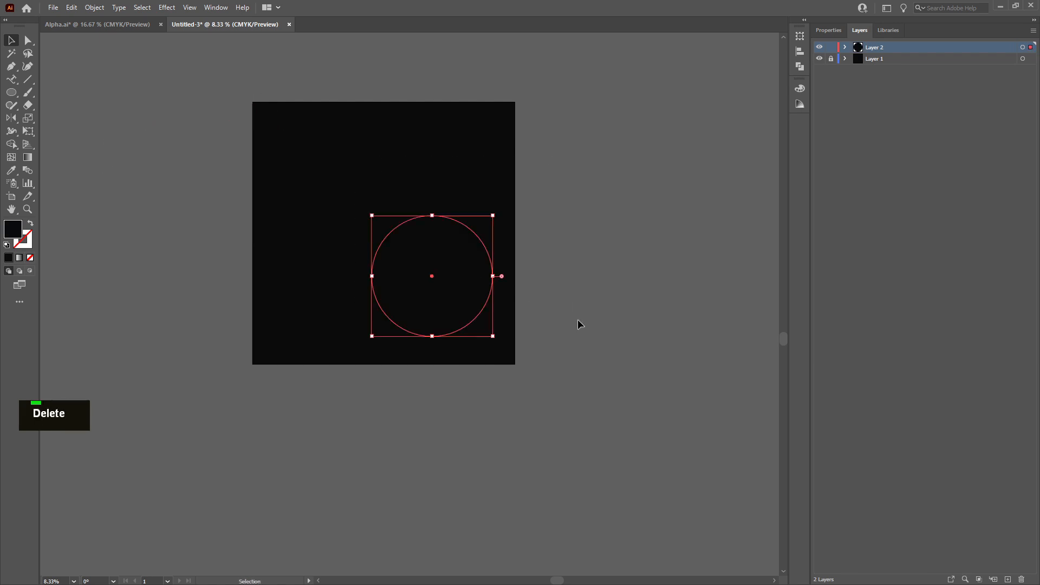
Give the circle no fill and a white stroke using the Color Picker
double_click(17, 233)
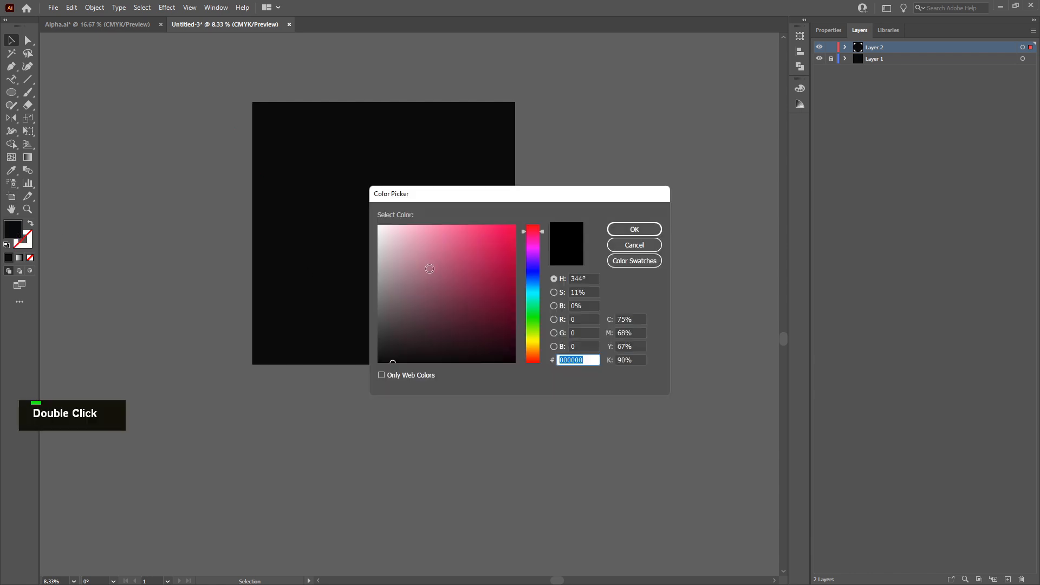
click(401, 242)
click(634, 245)
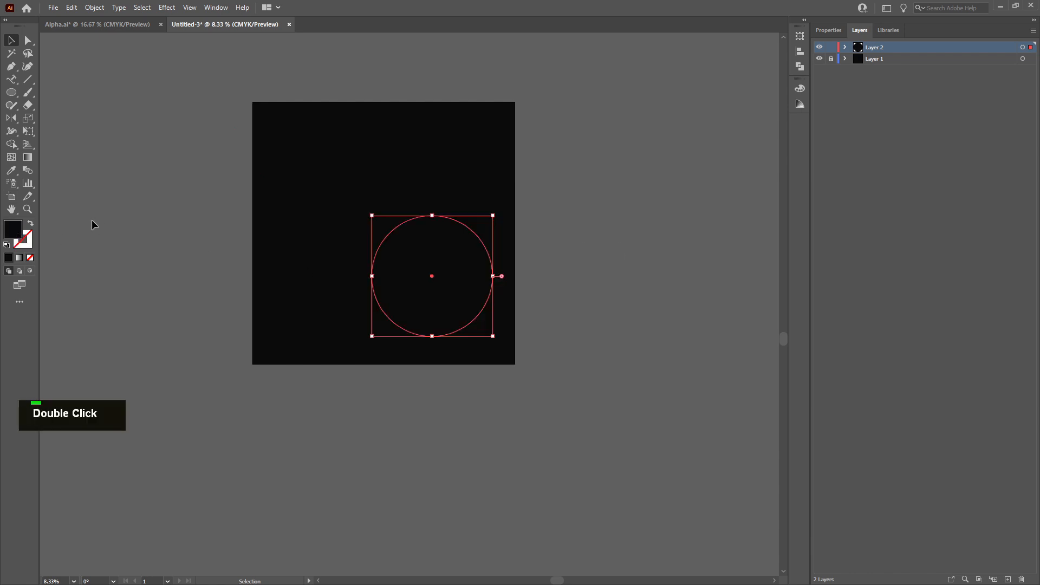
click(29, 224)
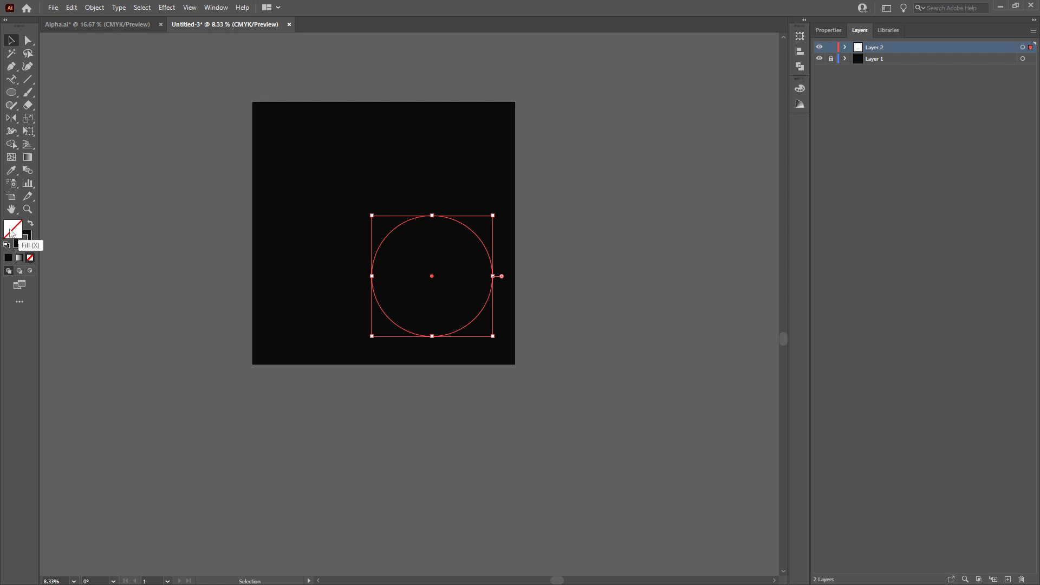
double_click(30, 240)
drag(392, 232, 374, 218)
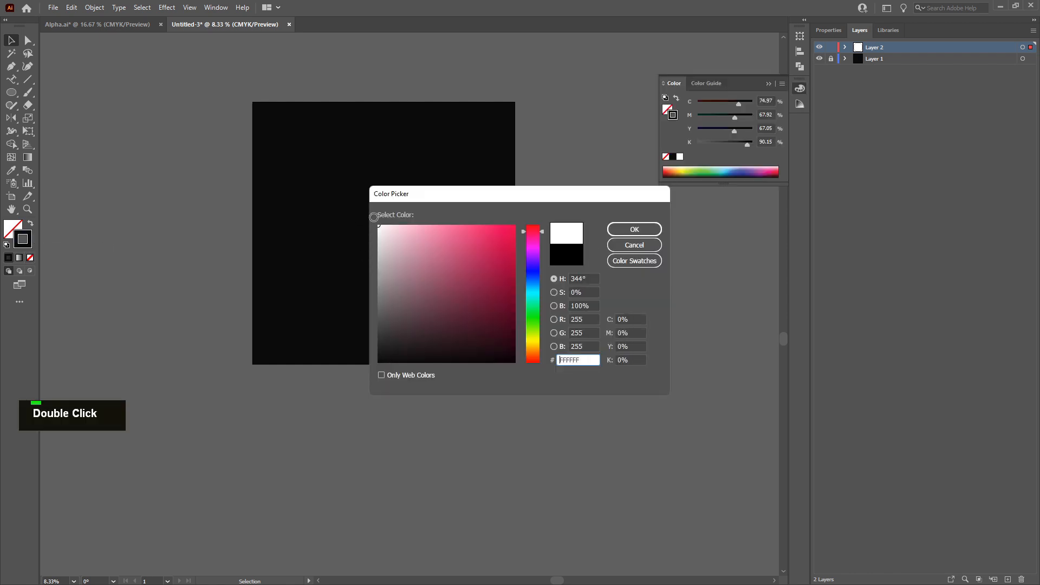
click(635, 230)
click(501, 281)
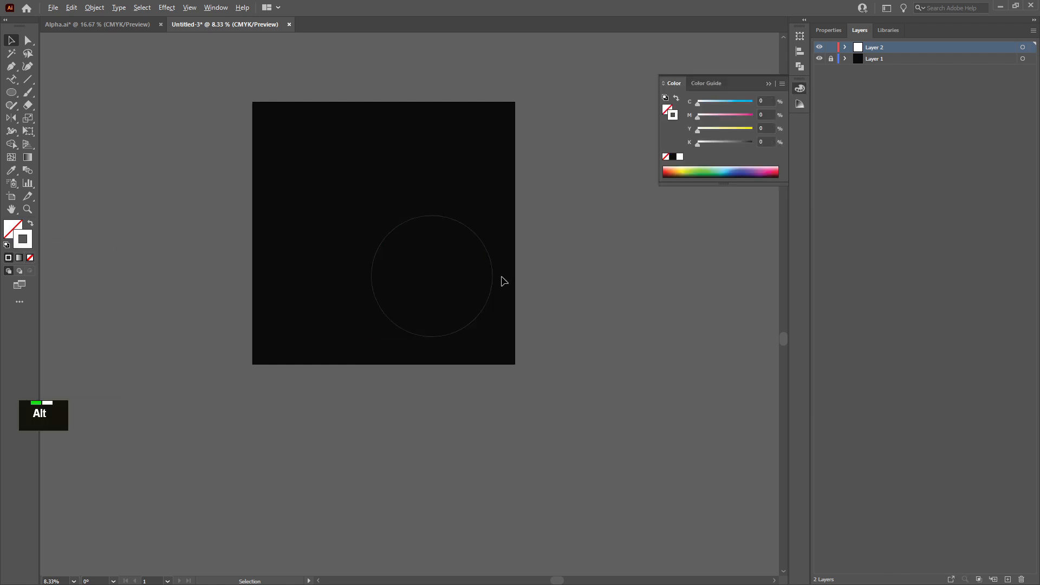
Duplicate the circle into the artboard's upper-left area
scroll(497, 278, up, 3)
click(489, 264)
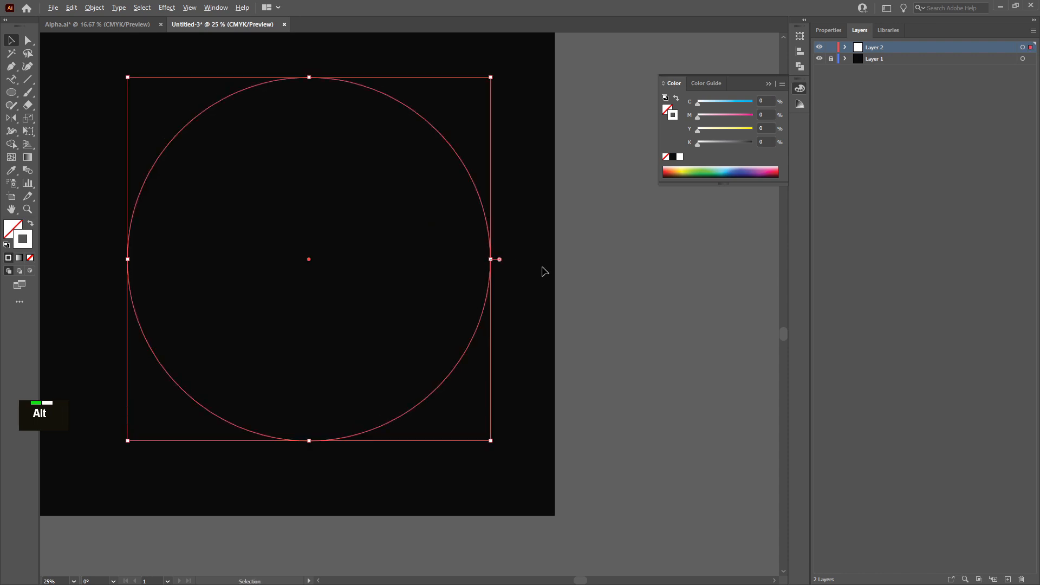
scroll(542, 268, down, 4)
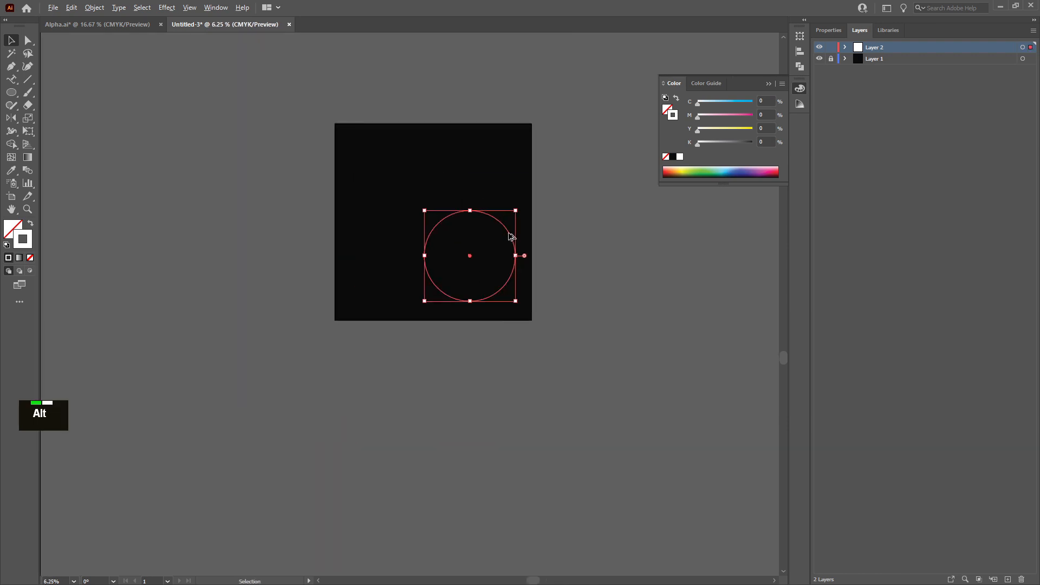
drag(511, 236, 434, 165)
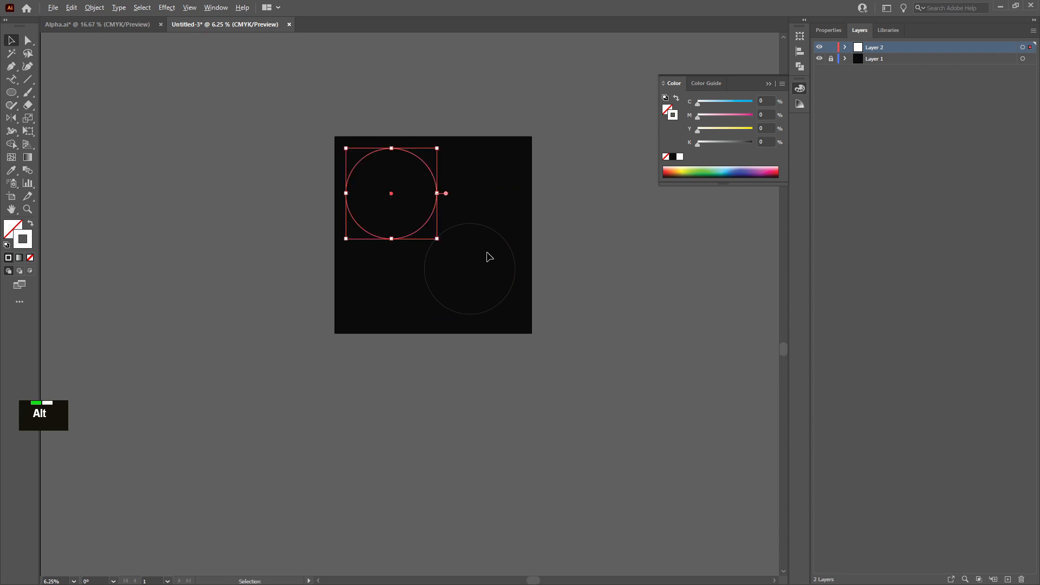
Scale both circles down together proportionally around their center
scroll(490, 254, up, 2)
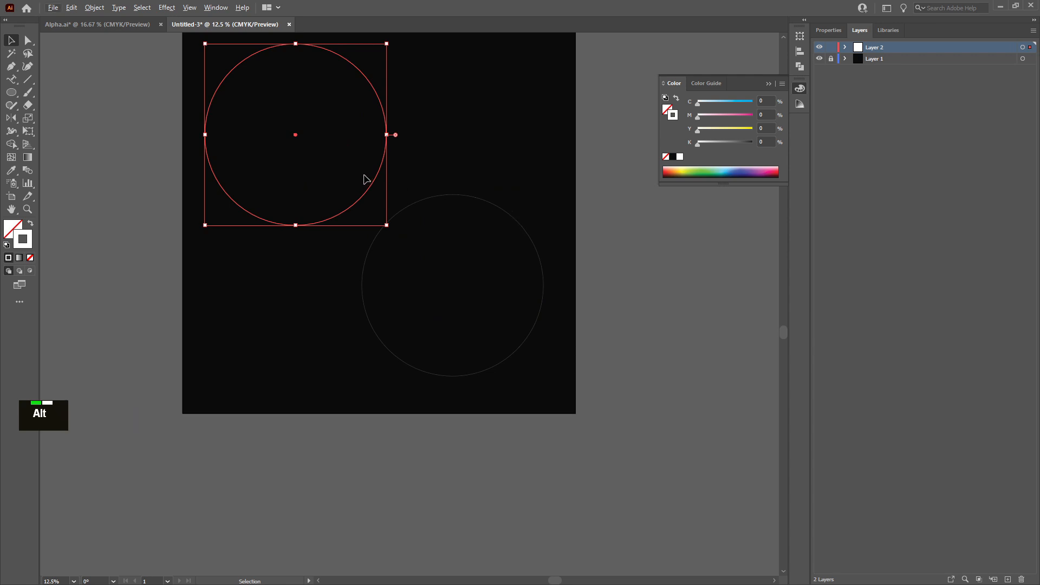
drag(364, 175, 448, 237)
drag(543, 44, 532, 55)
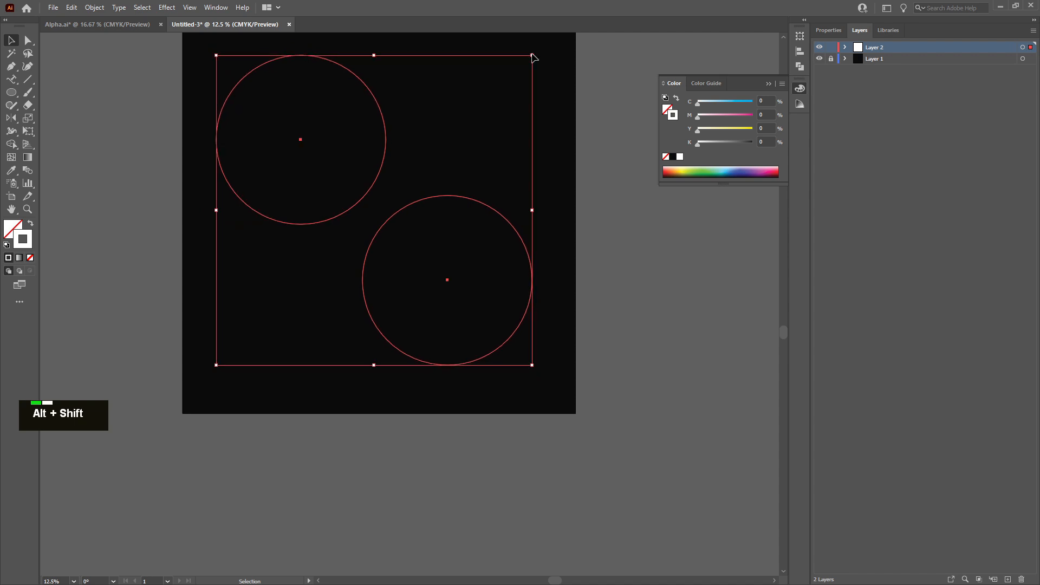
click(611, 110)
Nudge the upper-left and lower-right circles individually to refine their positions
click(388, 132)
drag(379, 116, 369, 110)
scroll(370, 116, up, 2)
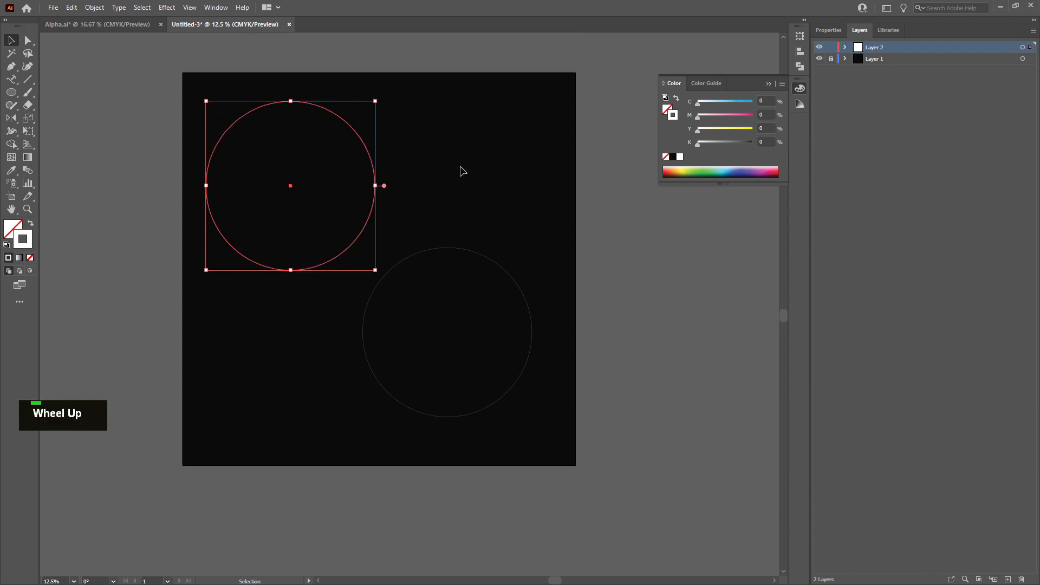
click(494, 266)
click(531, 348)
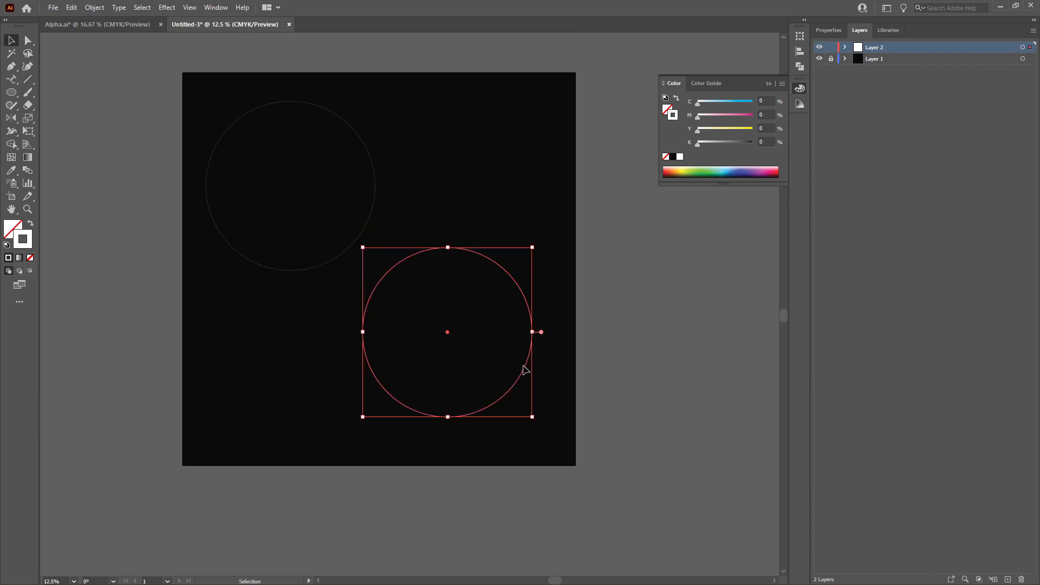
drag(526, 370, 534, 378)
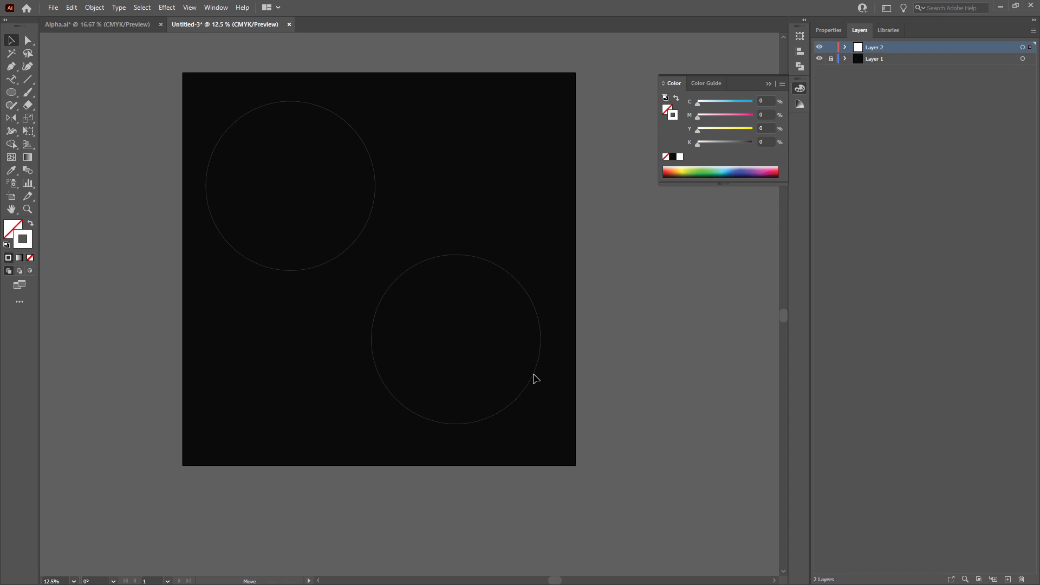
click(457, 331)
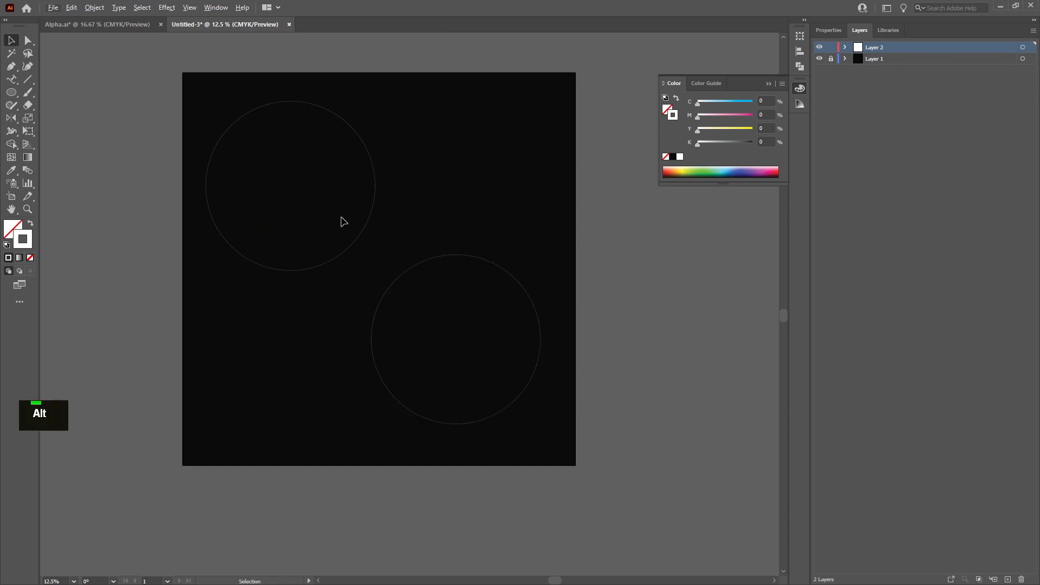
Enlarge both circles slightly together and fine-tune their placement on the artboard
drag(343, 222, 432, 287)
drag(541, 102, 546, 99)
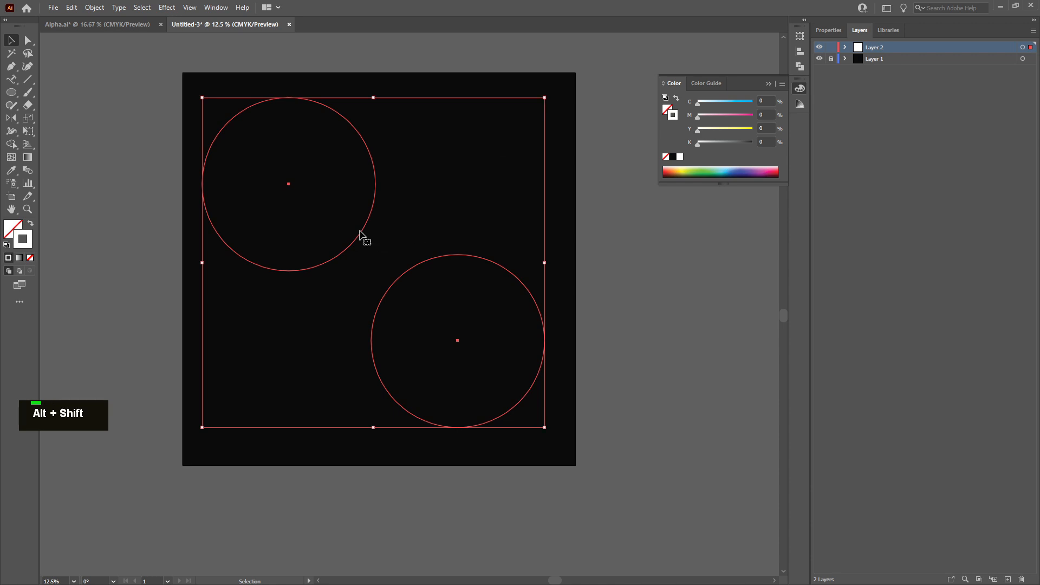
double_click(337, 229)
drag(333, 224, 409, 271)
click(356, 245)
click(407, 269)
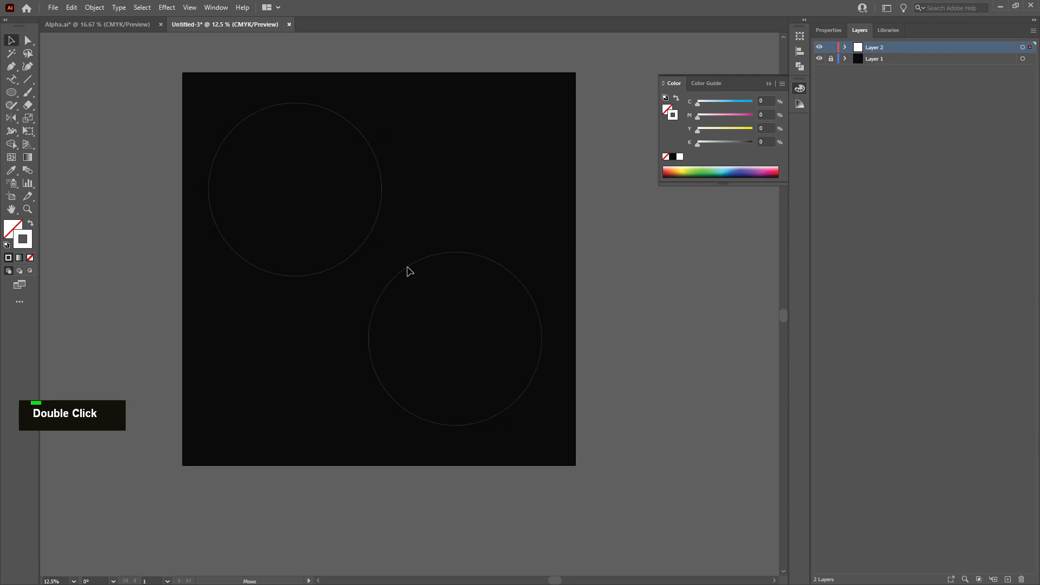
click(433, 258)
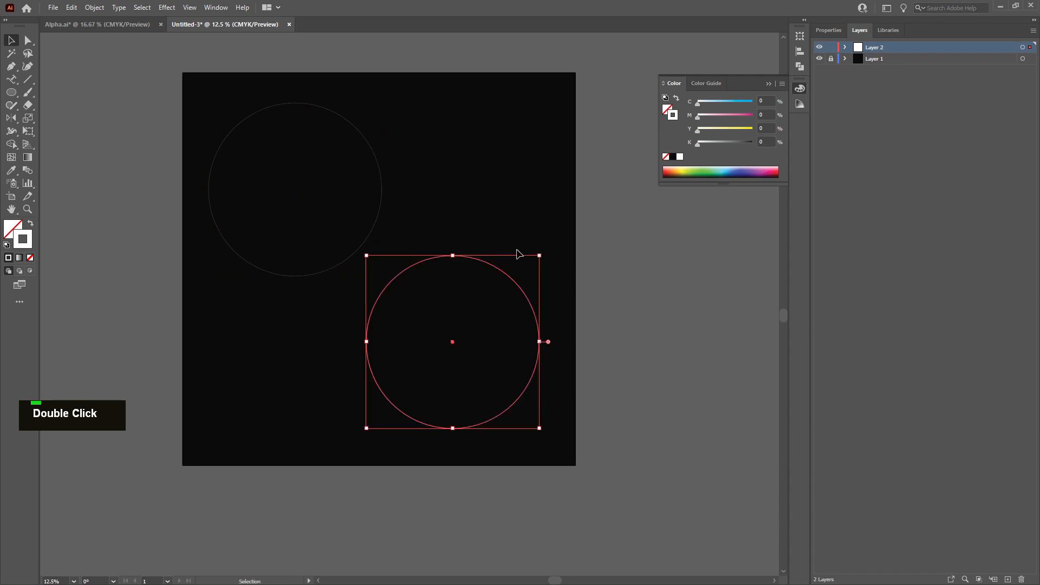
click(601, 277)
scroll(582, 298, down, 1)
scroll(433, 230, up, 2)
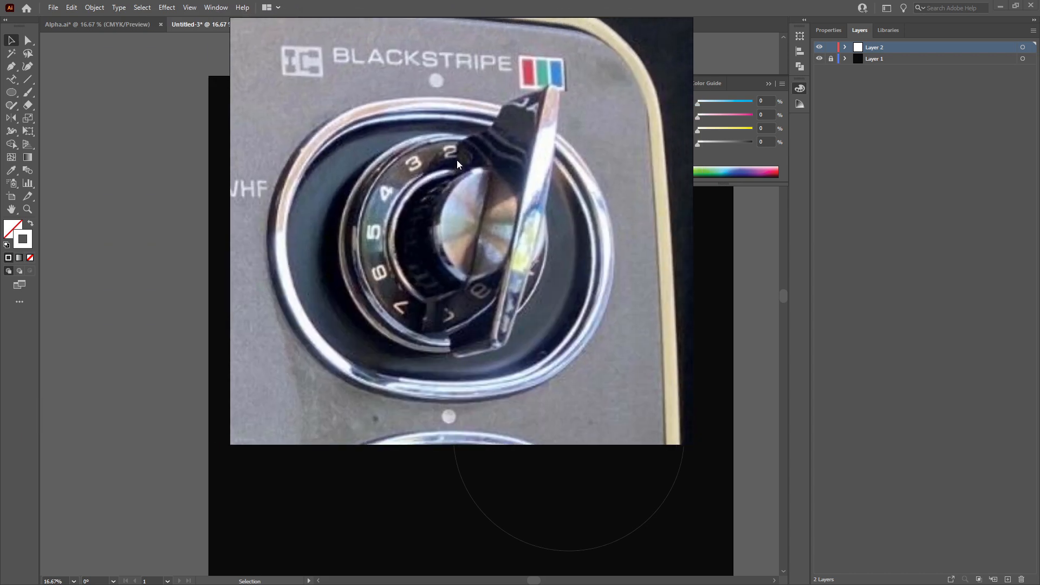
Examine the reference photo of the channel dial and its numbering
scroll(413, 305, up, 1)
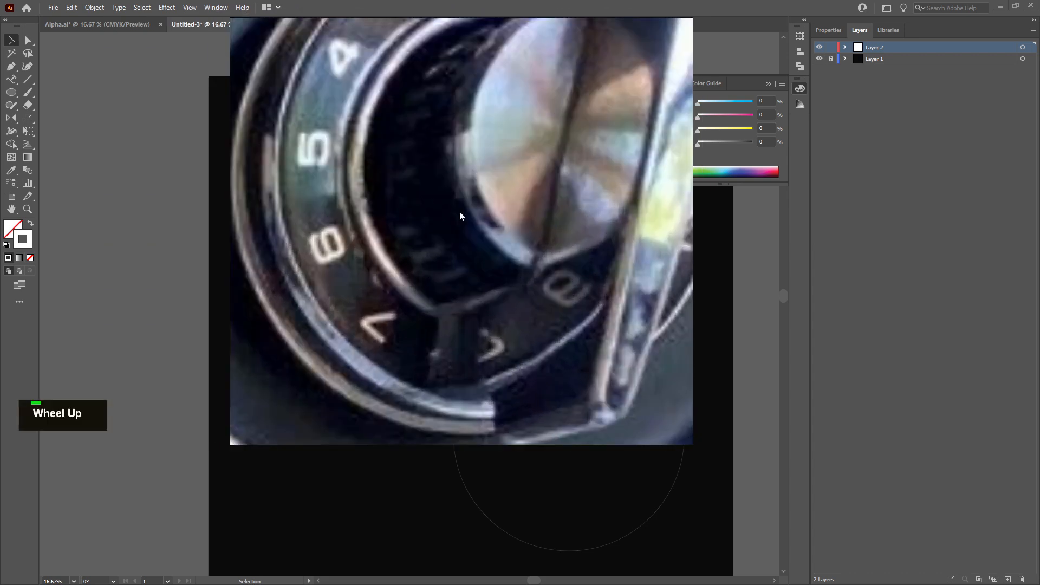
scroll(459, 215, down, 2)
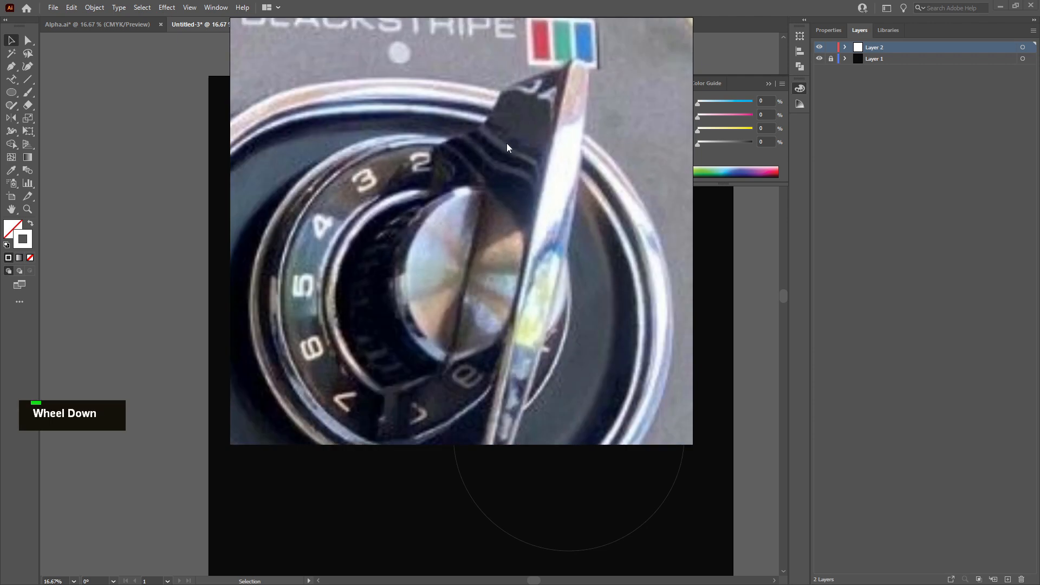
scroll(521, 168, down, 1)
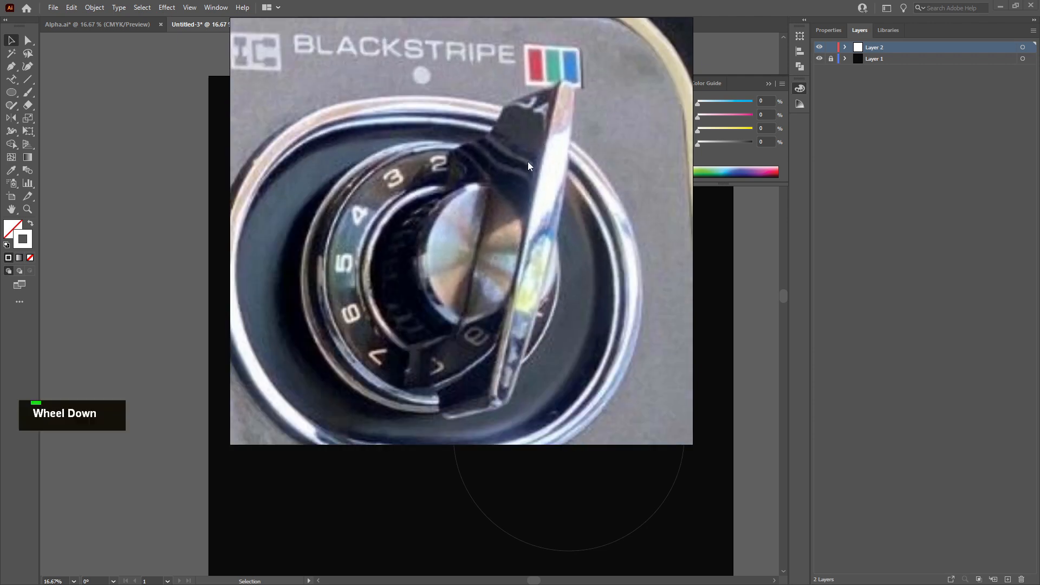
middle_click(446, 165)
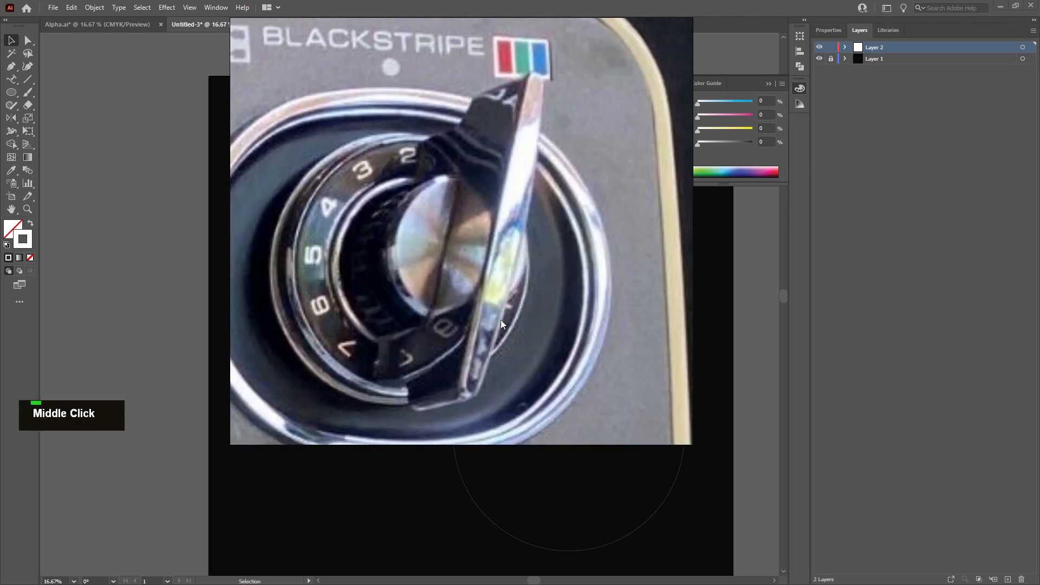
right_click(519, 276)
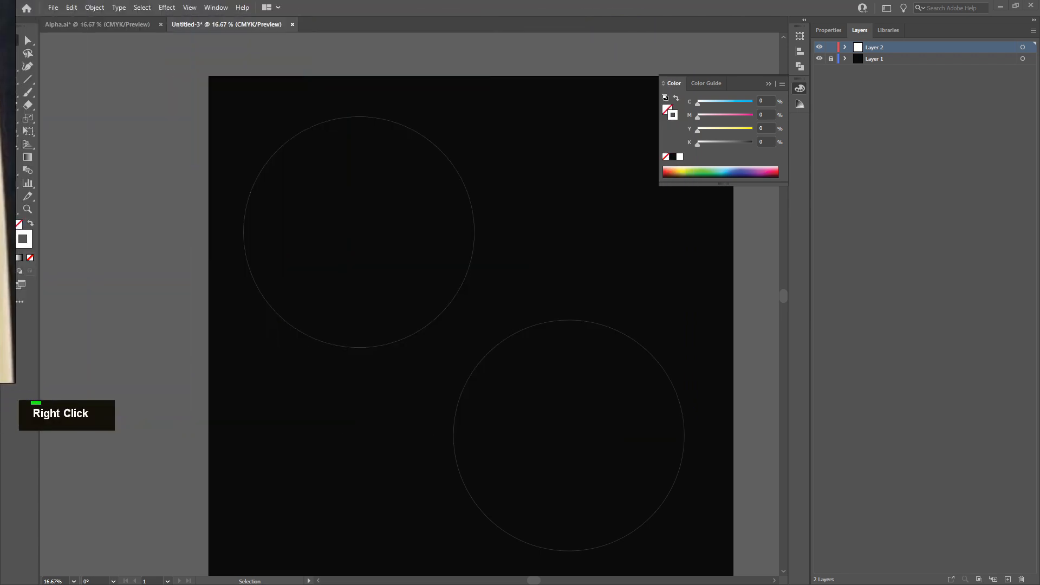
scroll(227, 184, down, 1)
middle_click(227, 184)
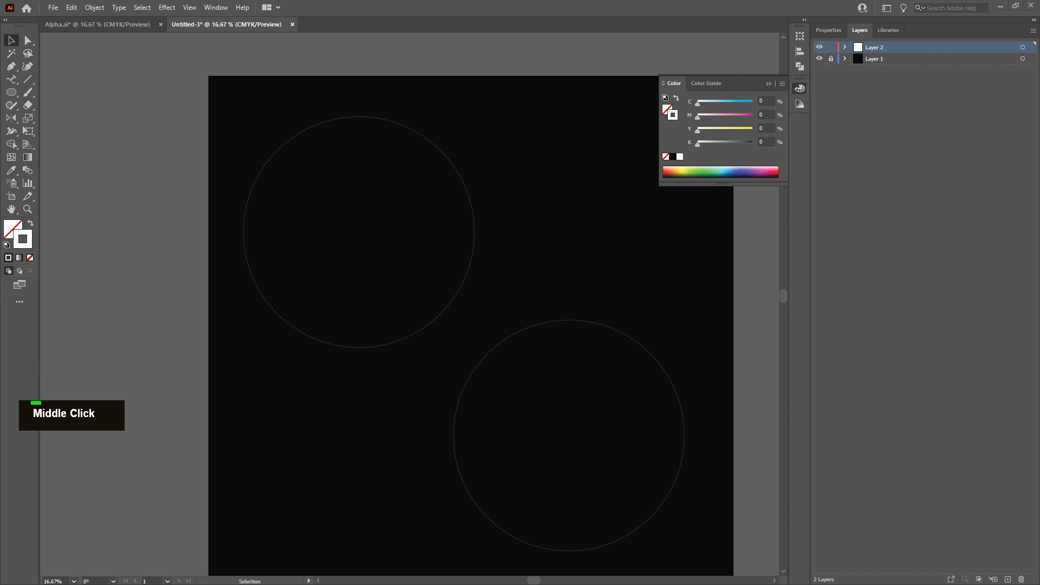
scroll(228, 184, up, 1)
middle_click(227, 184)
scroll(227, 184, up, 1)
scroll(361, 187, up, 1)
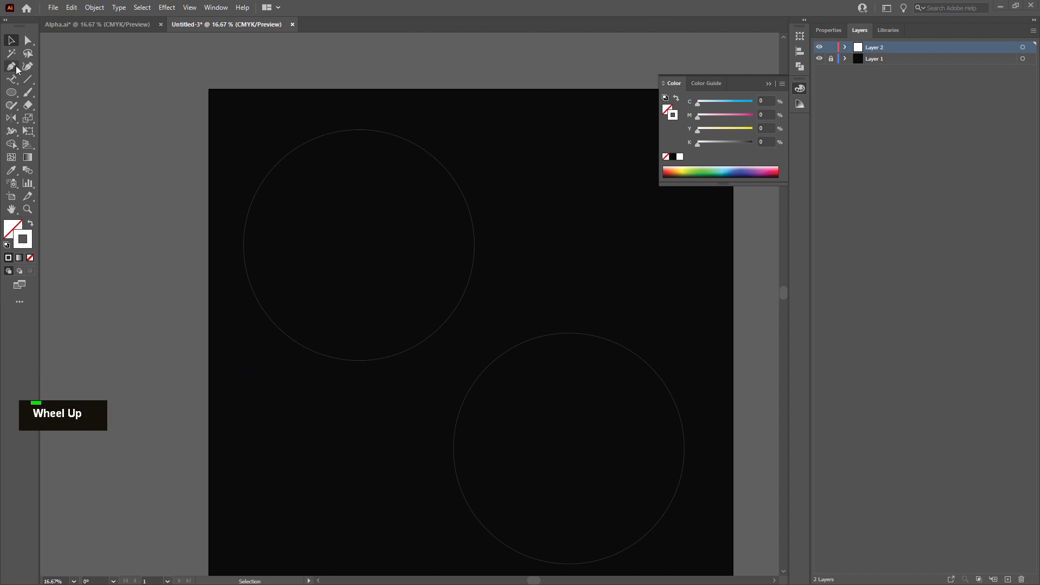
Start Type on a Path text at the top of the upper-left circle, clearing the placeholder text
click(12, 81)
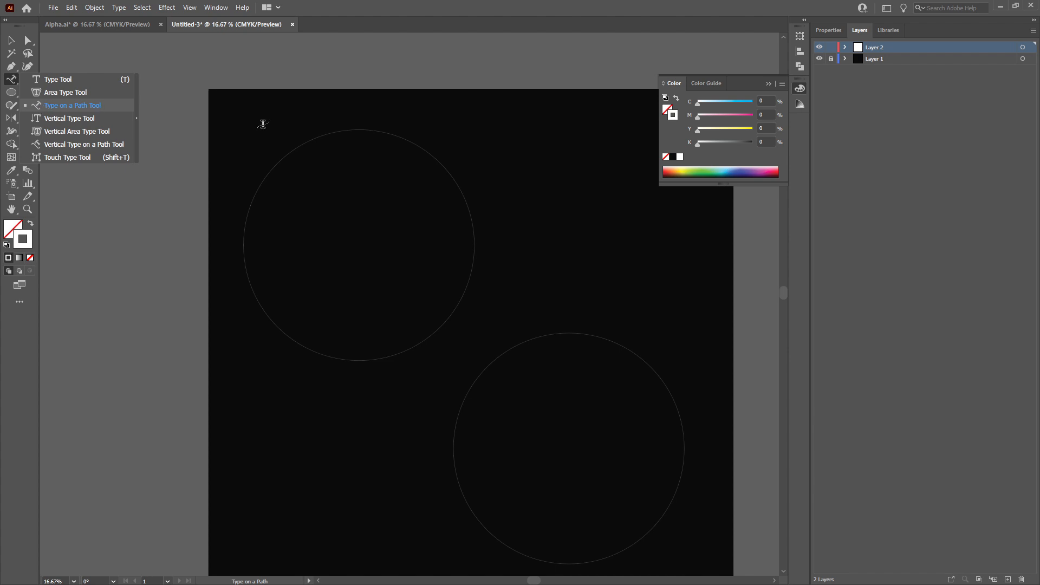
alt+scroll(367, 121, up, 4)
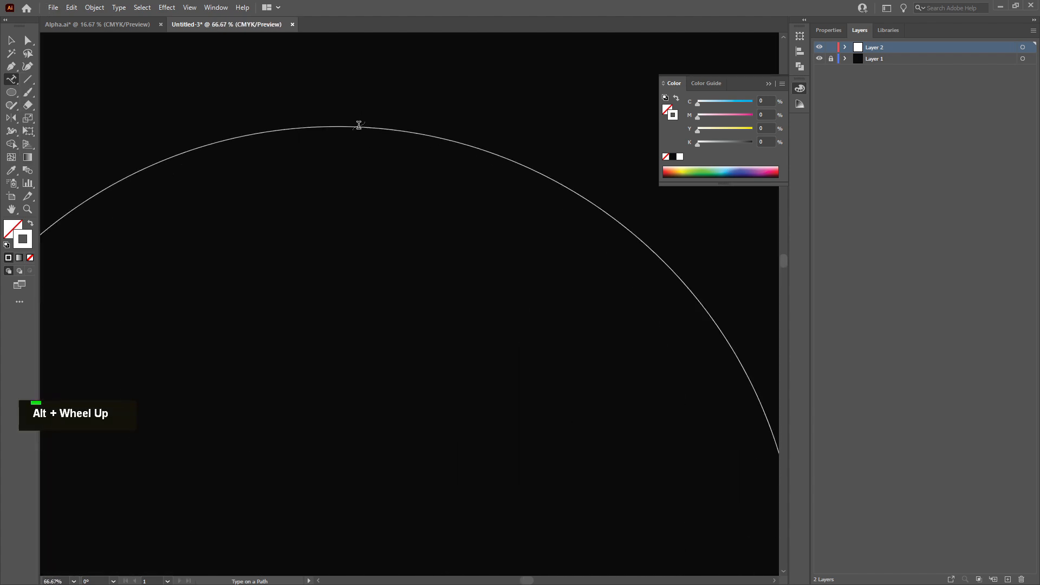
click(358, 126)
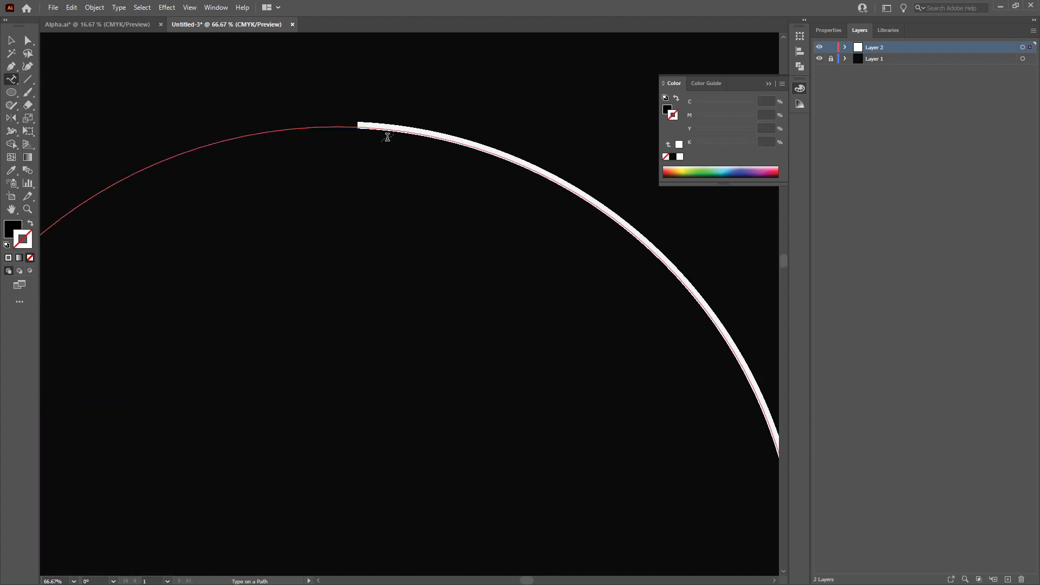
key(BackSpace)
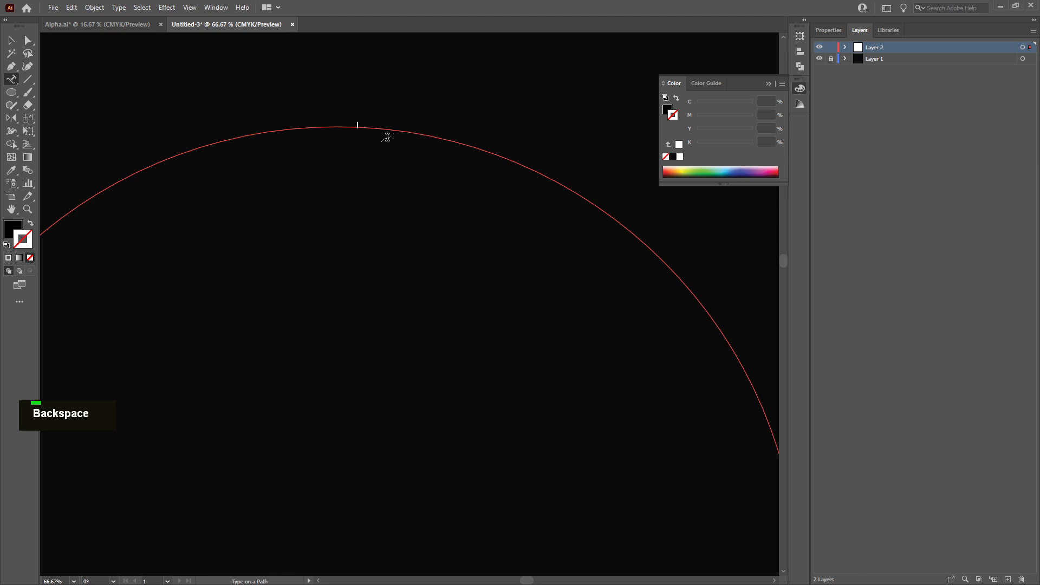
key(Caps_Lock)
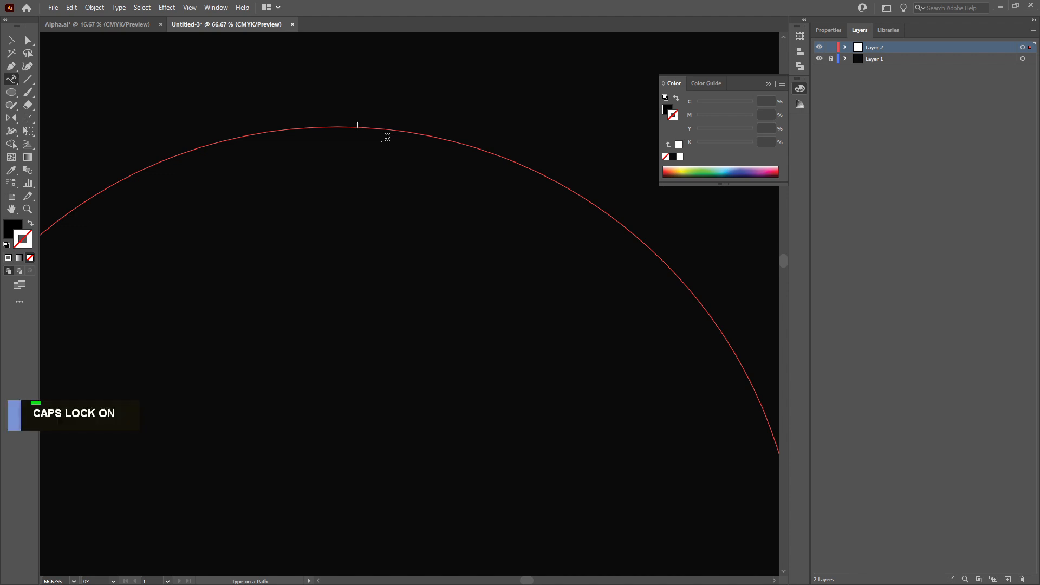
text(U)
key(BackSpace)
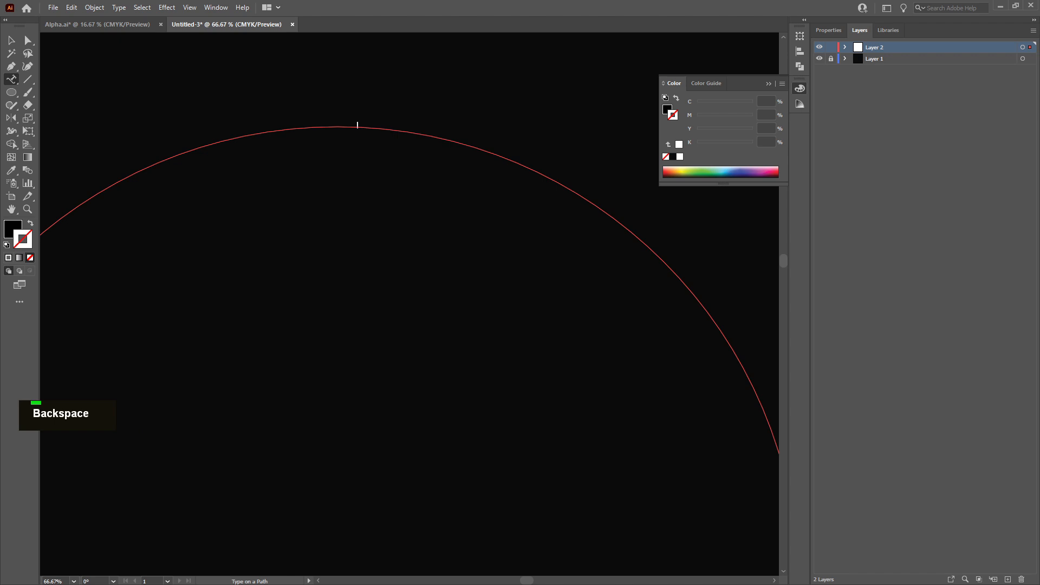
Set the text fill color to white, FFFFFF
double_click(12, 230)
text(FFFFFF)
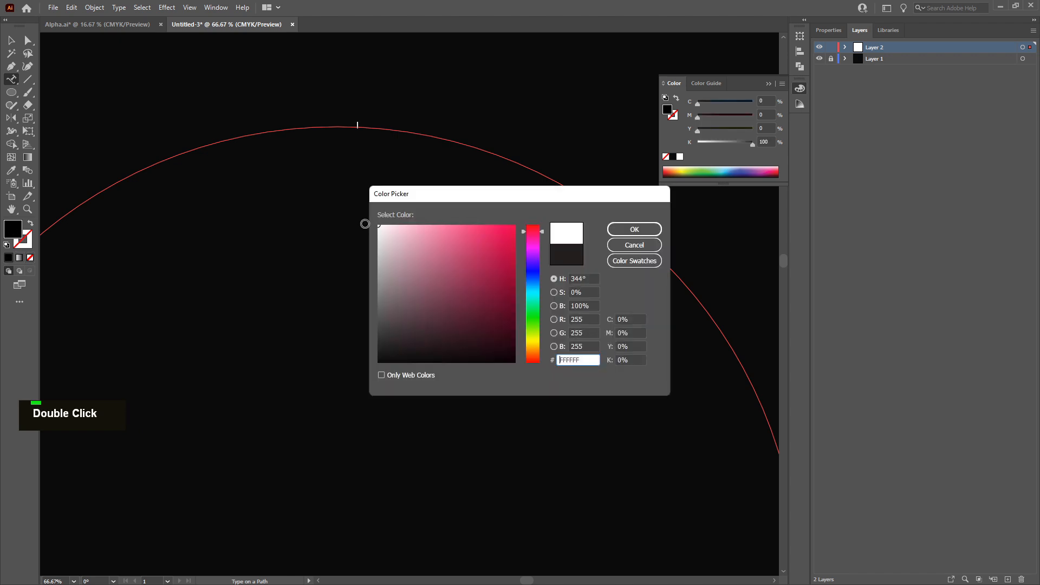
click(635, 228)
Set the font to Microgramma D Medium Extended
click(829, 29)
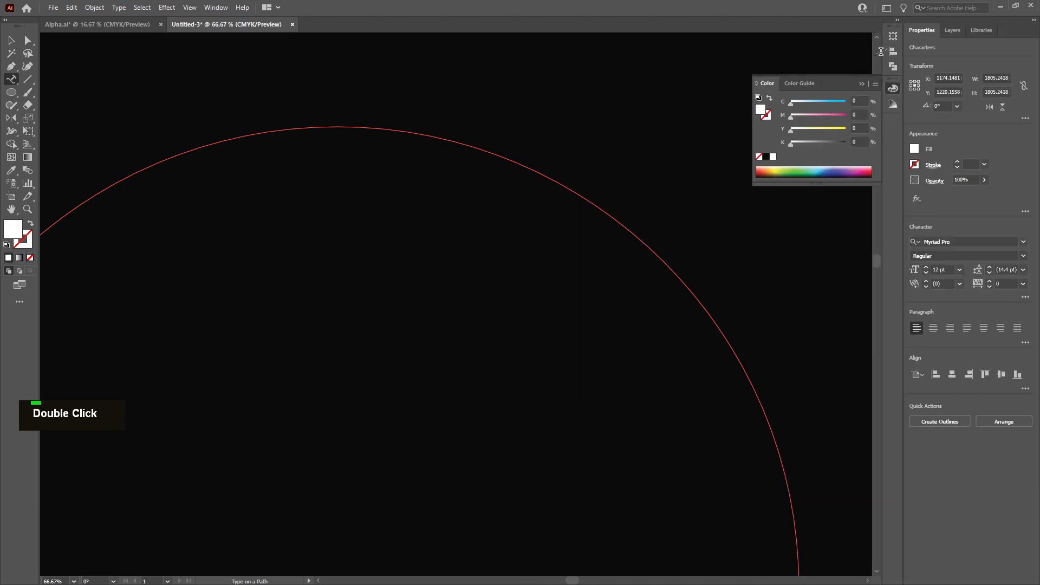
click(989, 242)
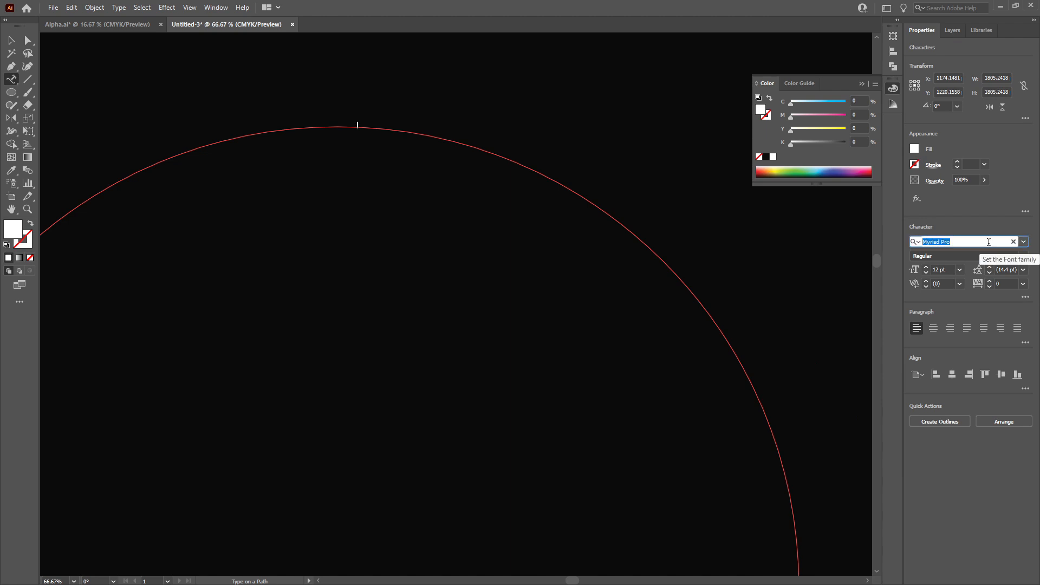
text(microg)
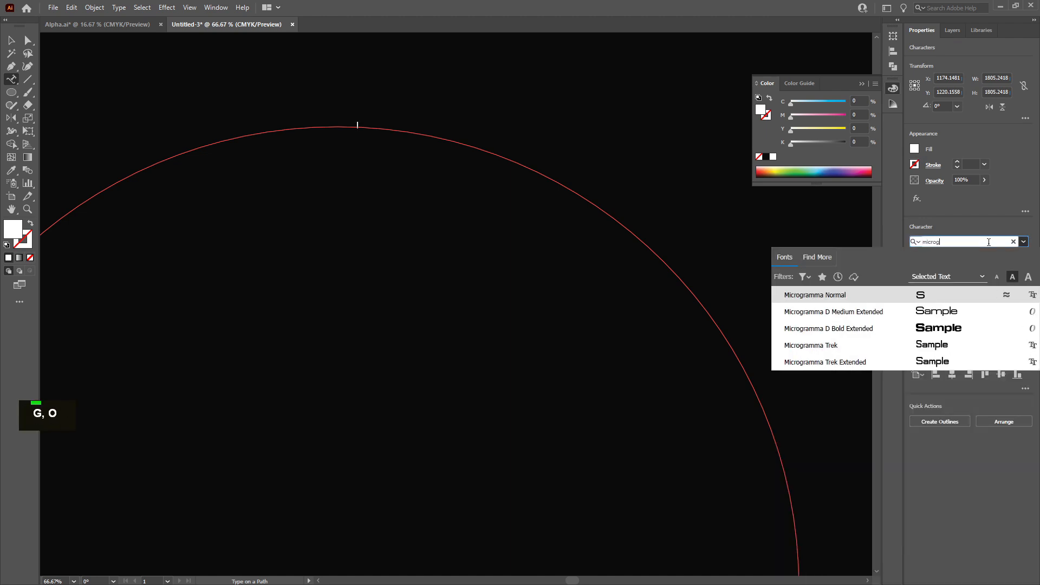
click(885, 310)
Set the font size to 36 pt
click(926, 268)
click(927, 268)
click(926, 268)
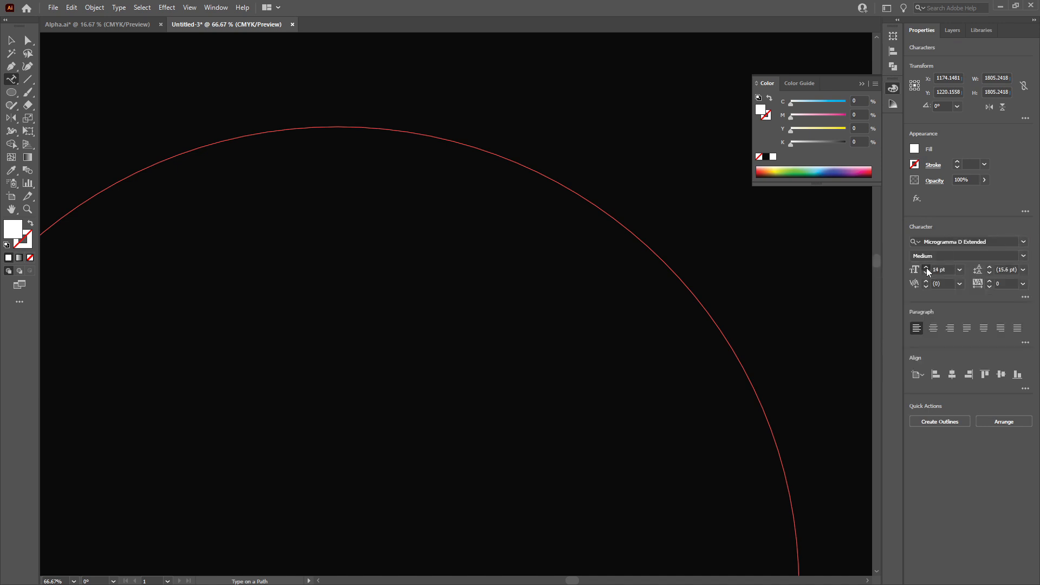
click(960, 269)
click(975, 427)
text(u 13)
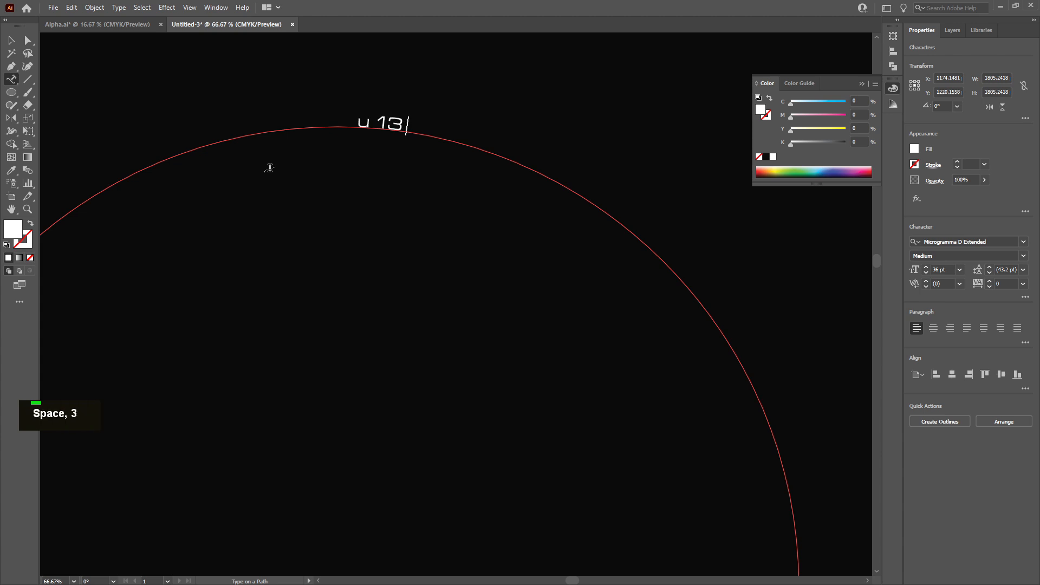
text( 12 11 10)
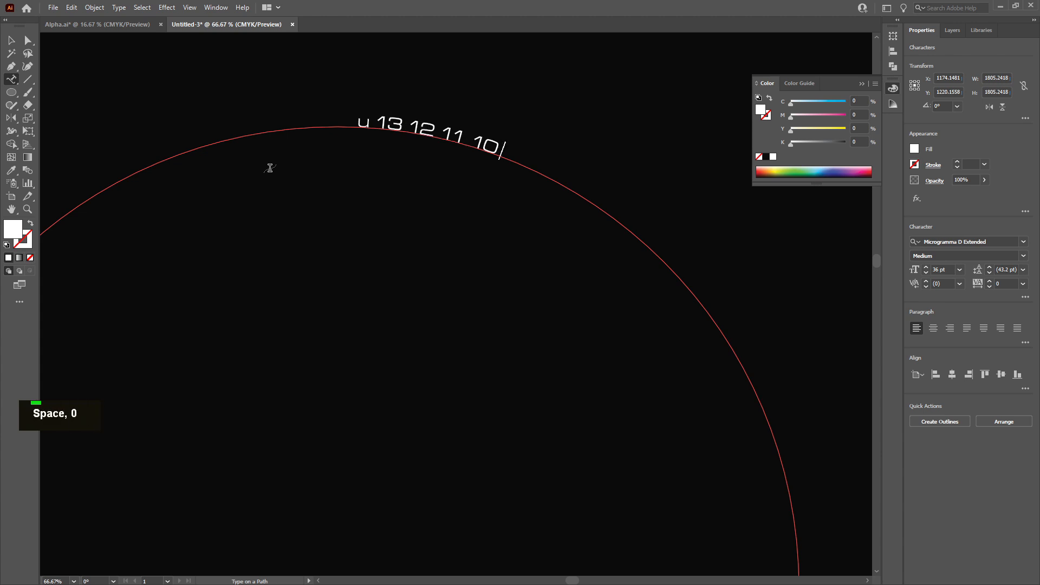
text( 9 8 7 6 5 4 )
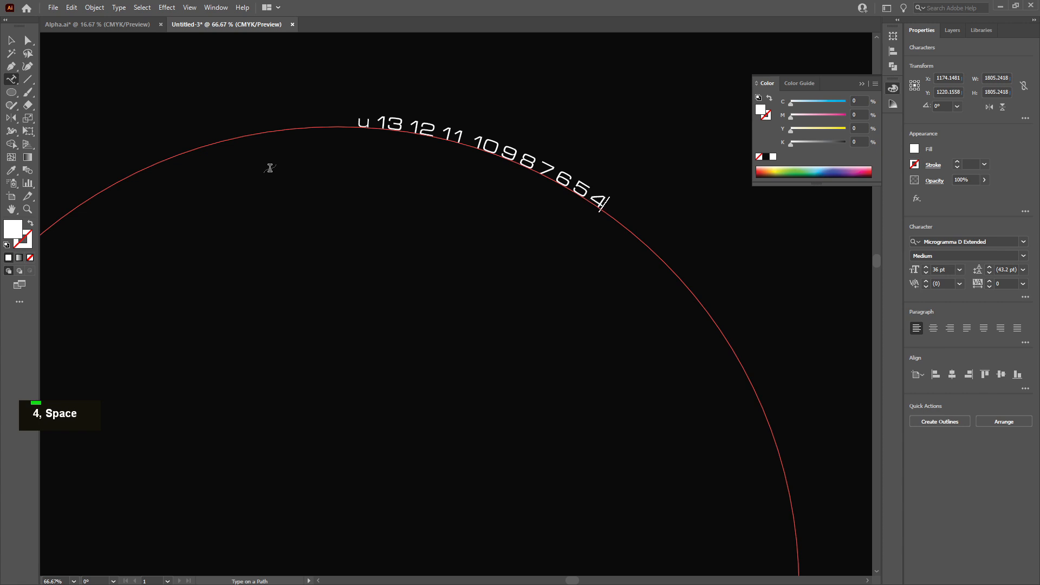
text(3 2)
key(ctrl)
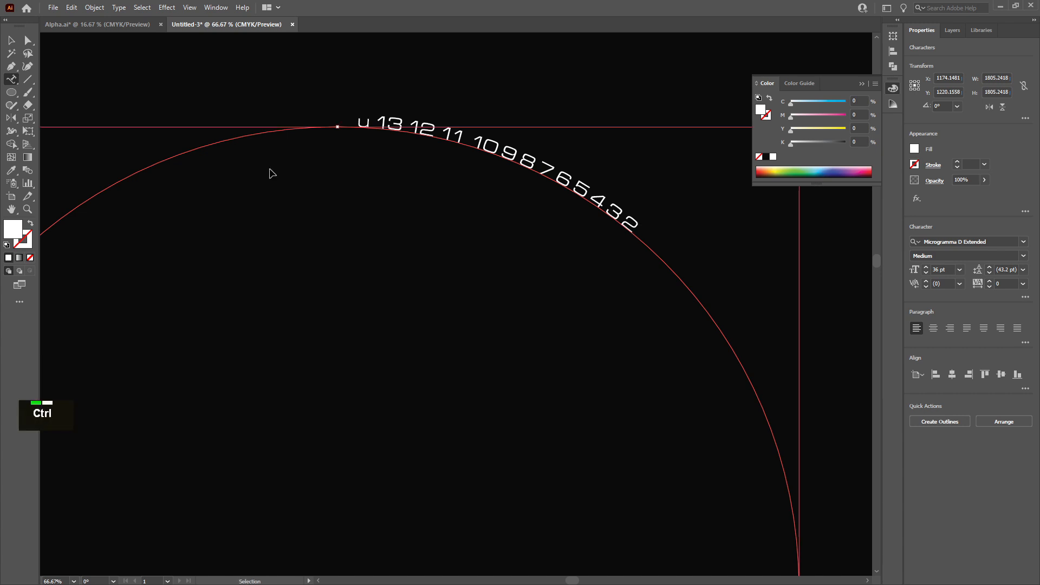
key(ctrl+v)
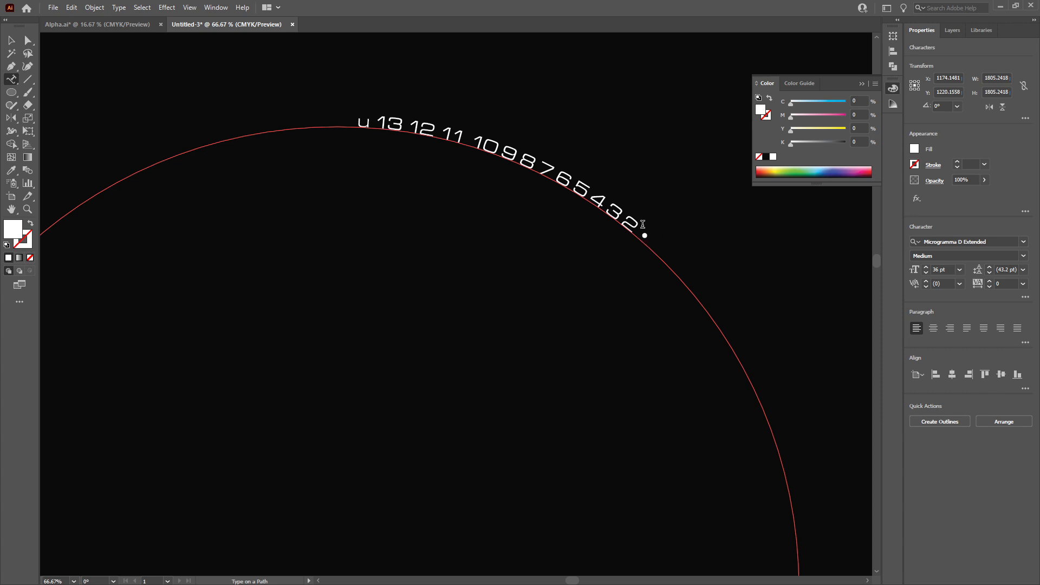
Replace the lowercase u at the start with an uppercase U and leave text editing
click(370, 128)
key(BackSpace)
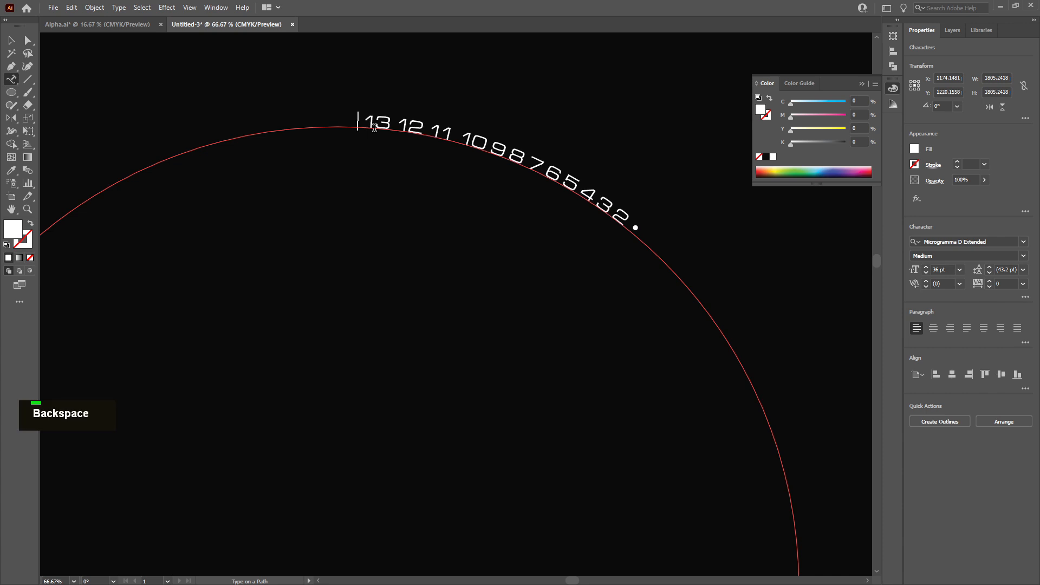
text(u)
key(BackSpace)
key(Caps_Lock)
text(U)
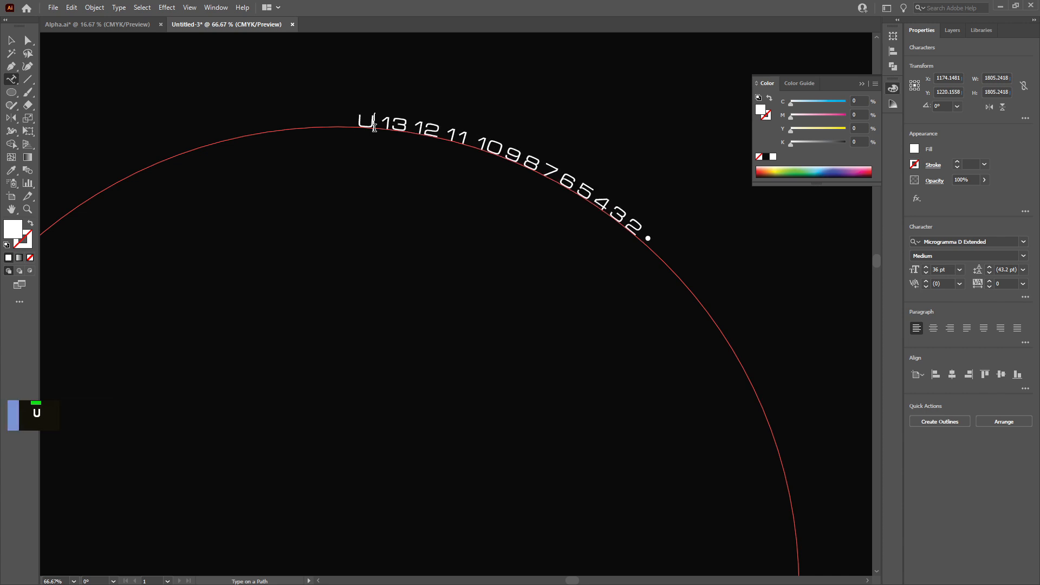
key(Escape)
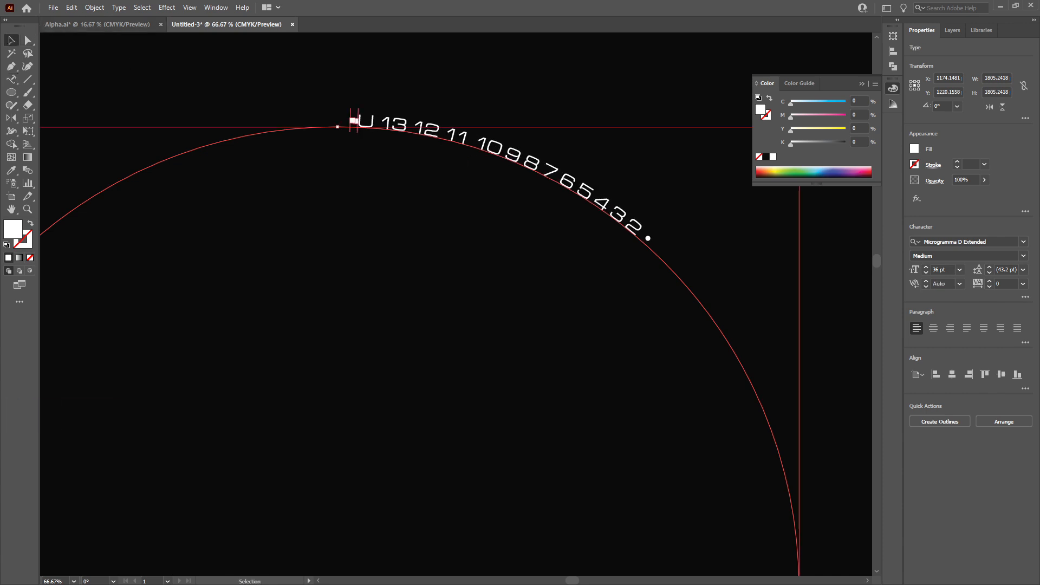
Enlarge the path text's font size to 90 pt and increase its tracking slightly
scroll(530, 166, up, 1)
click(925, 267)
click(925, 267)
click(925, 267)
click(925, 268)
click(925, 267)
click(926, 268)
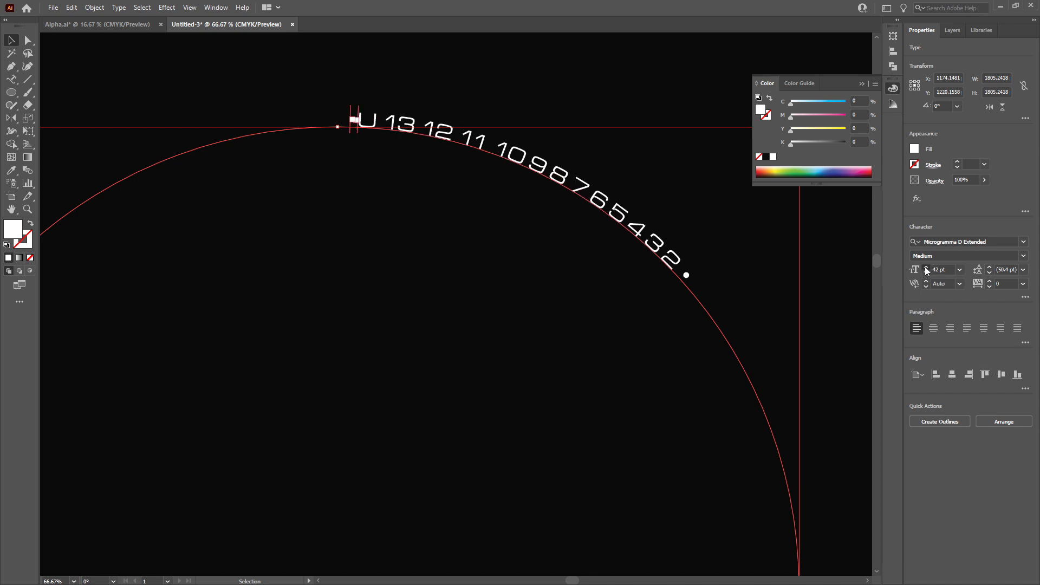
click(925, 267)
click(926, 268)
click(926, 268)
click(925, 268)
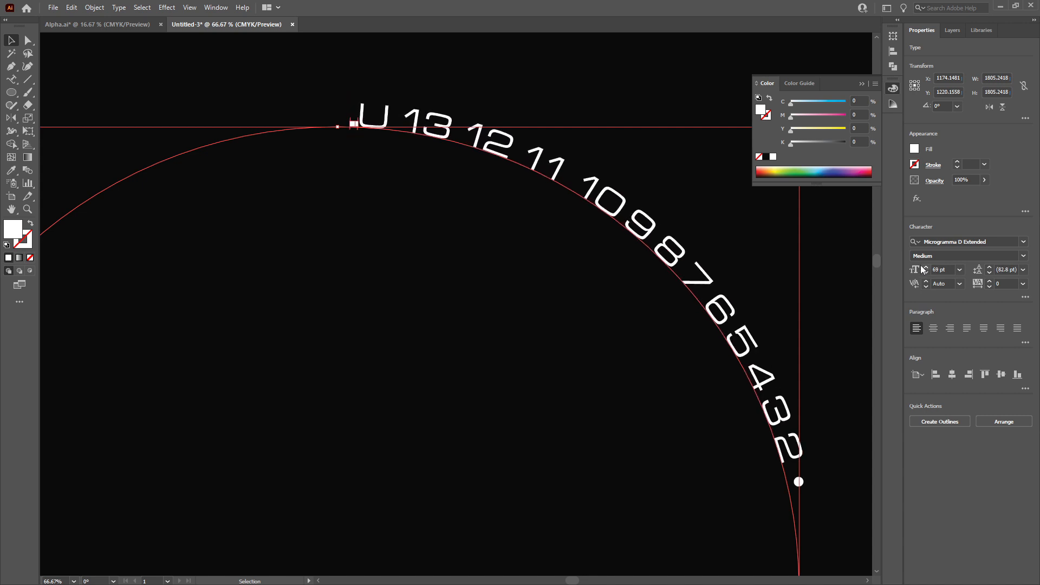
scroll(553, 255, down, 3)
scroll(525, 295, down, 1)
scroll(687, 281, up, 1)
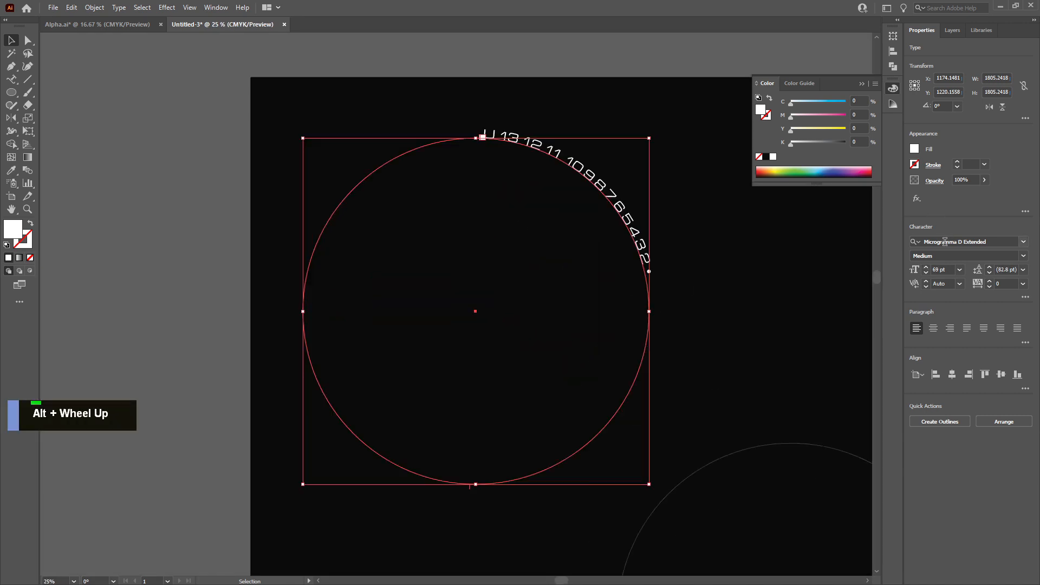
click(925, 267)
click(925, 267)
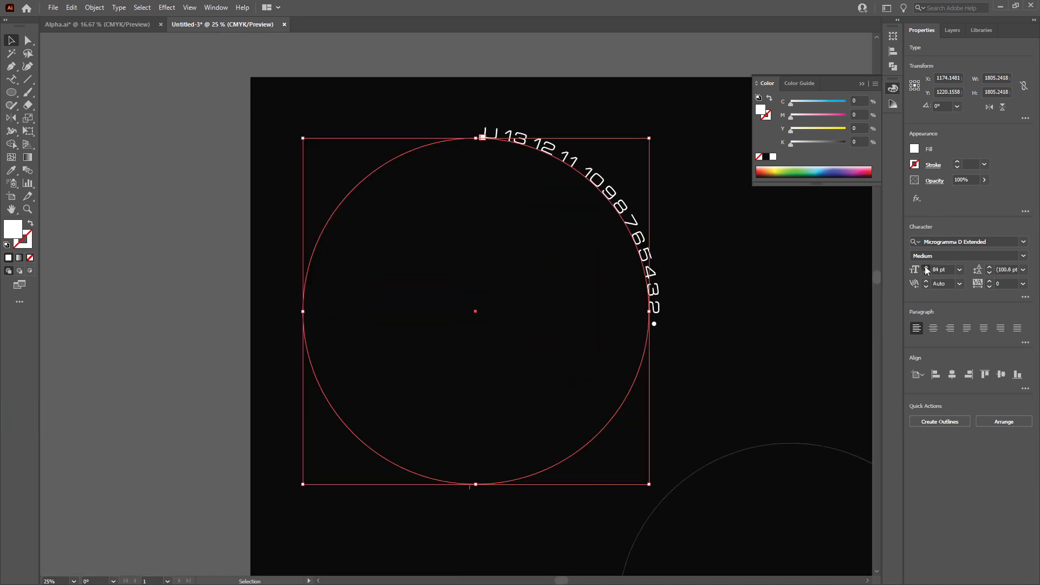
click(926, 268)
click(926, 268)
click(950, 270)
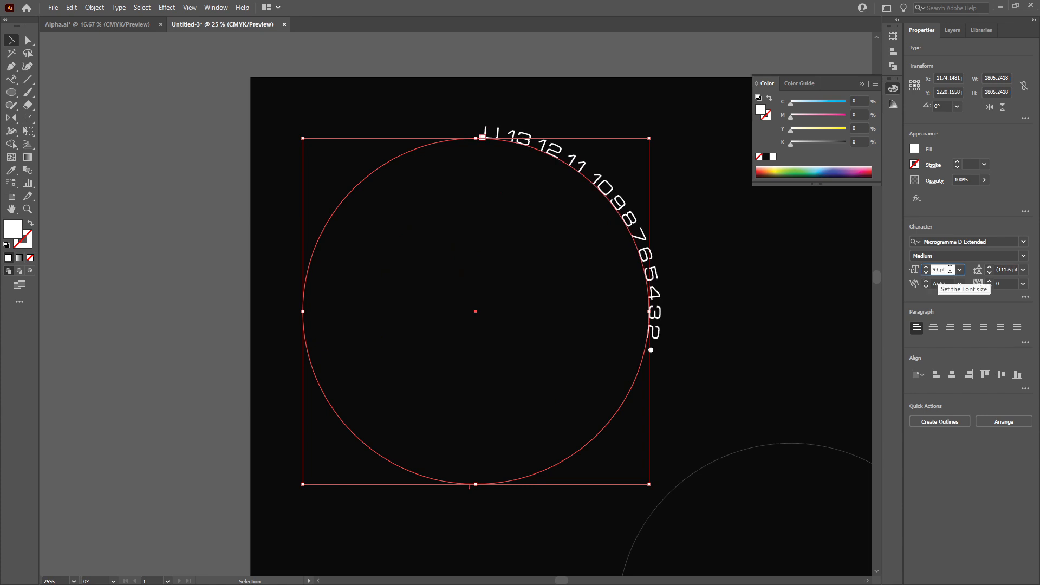
double_click(949, 269)
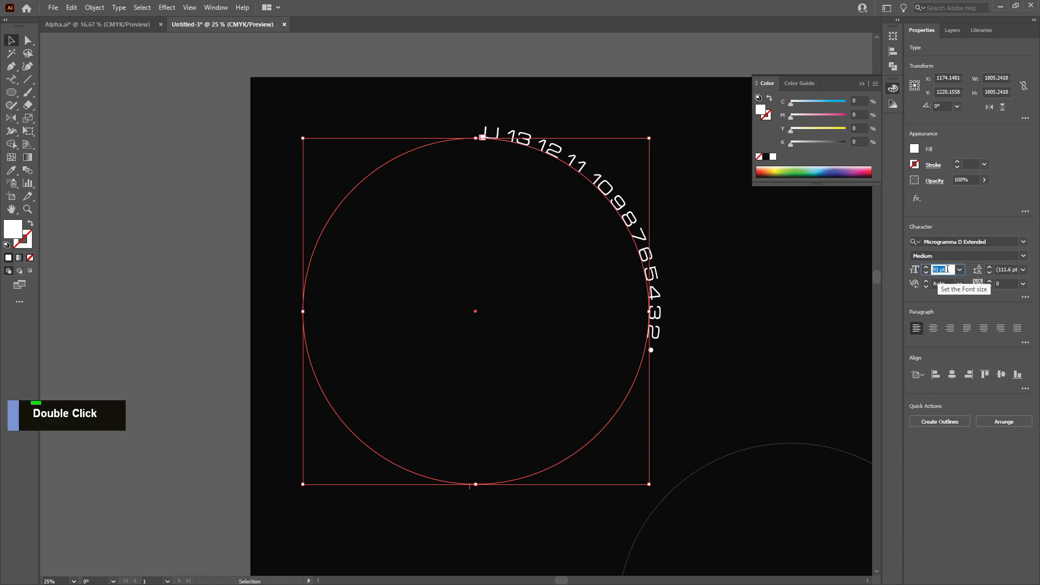
text(90)
key(Return)
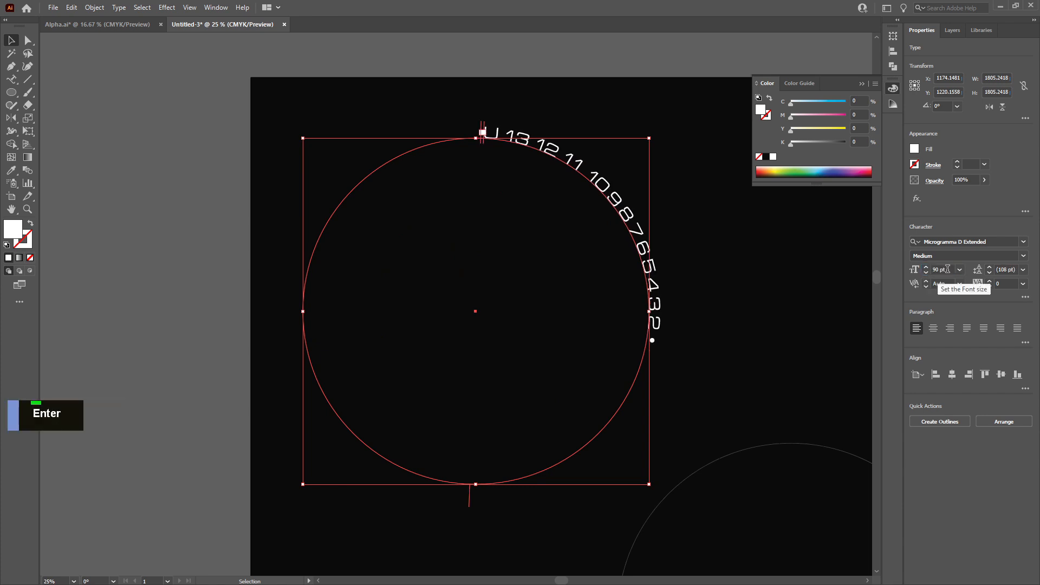
click(989, 281)
click(989, 282)
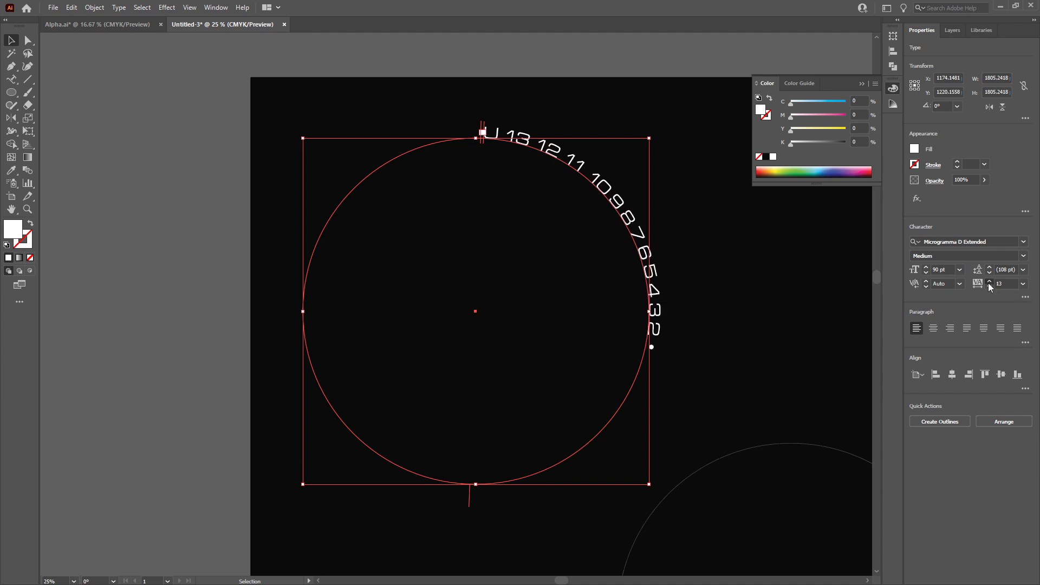
Set the path text's tracking to 100
click(989, 281)
click(989, 281)
click(989, 282)
click(989, 281)
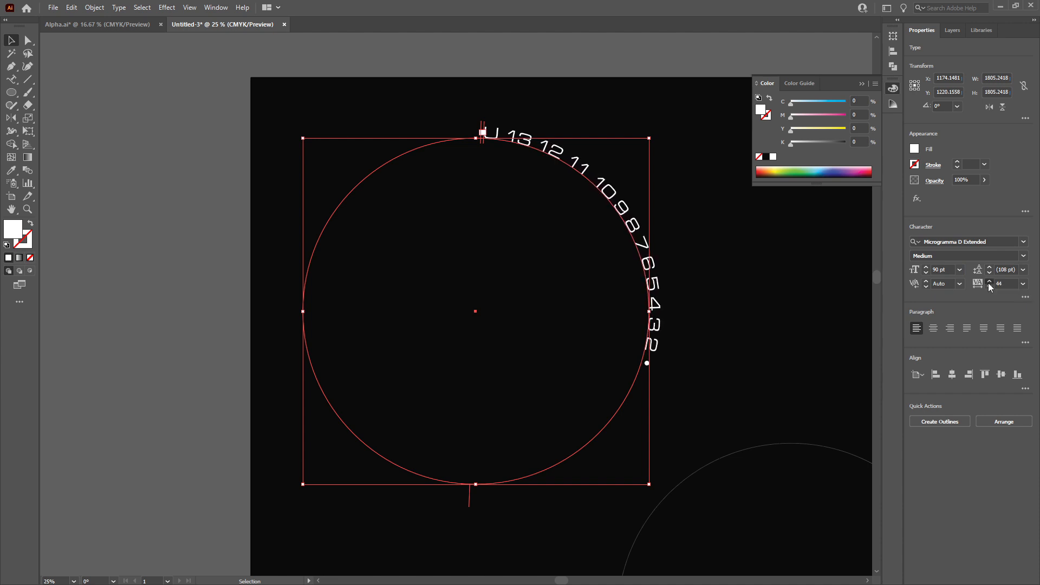
click(989, 281)
click(989, 282)
click(989, 281)
click(990, 282)
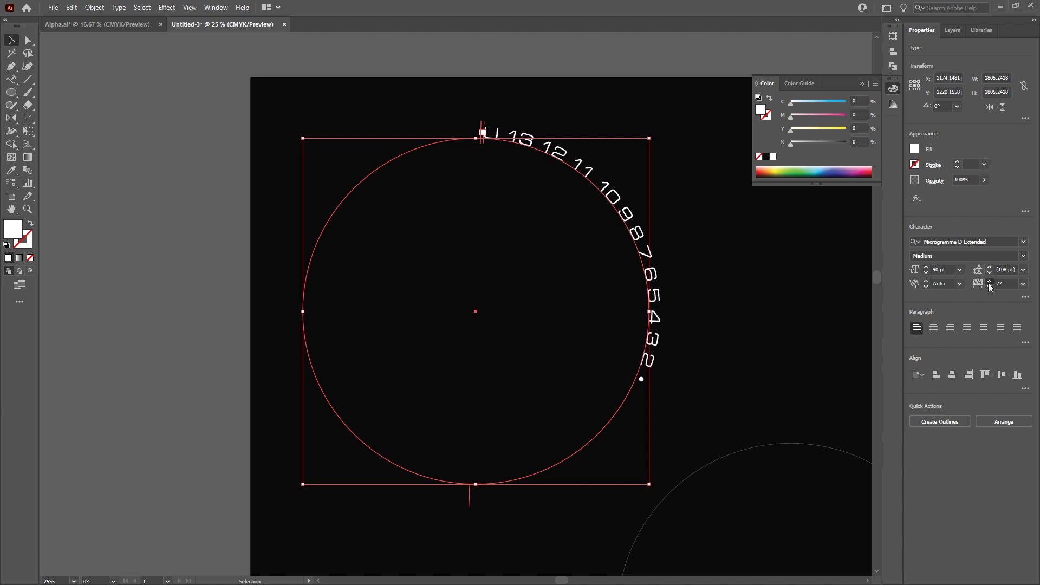
click(989, 282)
click(989, 281)
click(989, 281)
click(990, 281)
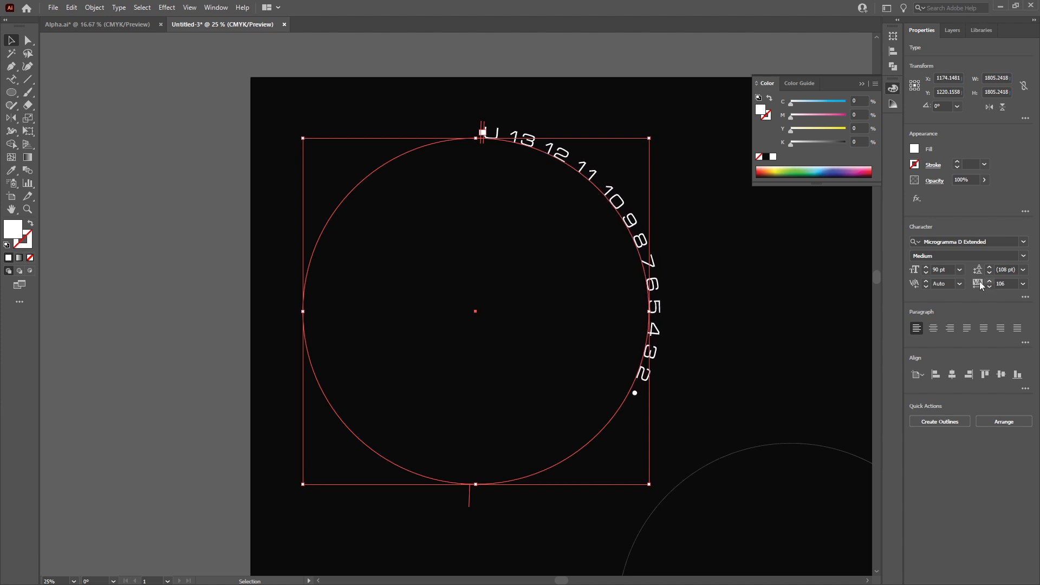
click(1000, 281)
text(100)
key(Return)
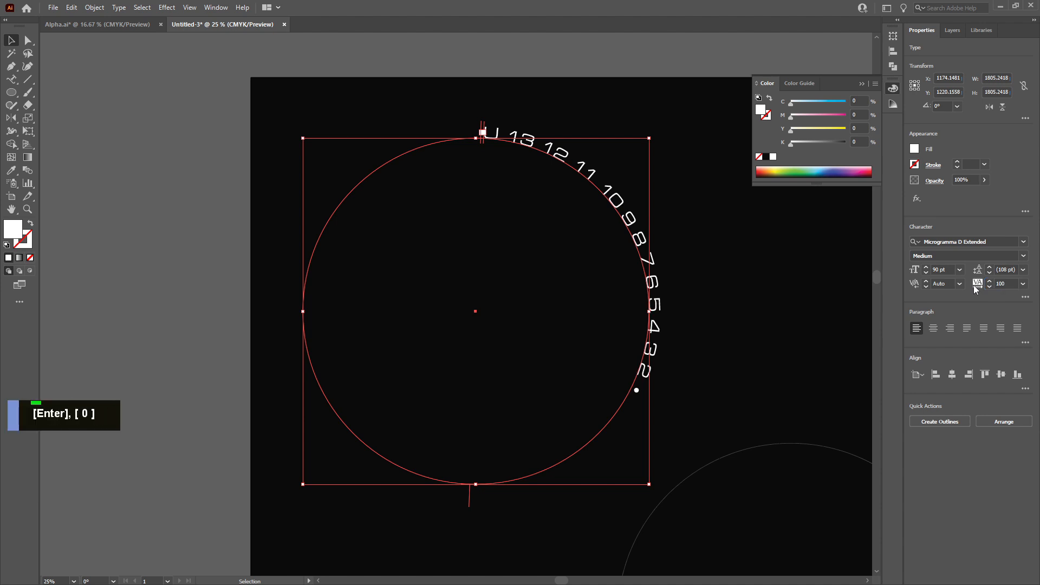
Increase the path text's font size to about 283 pt so the numbers wrap around the whole circle
click(927, 269)
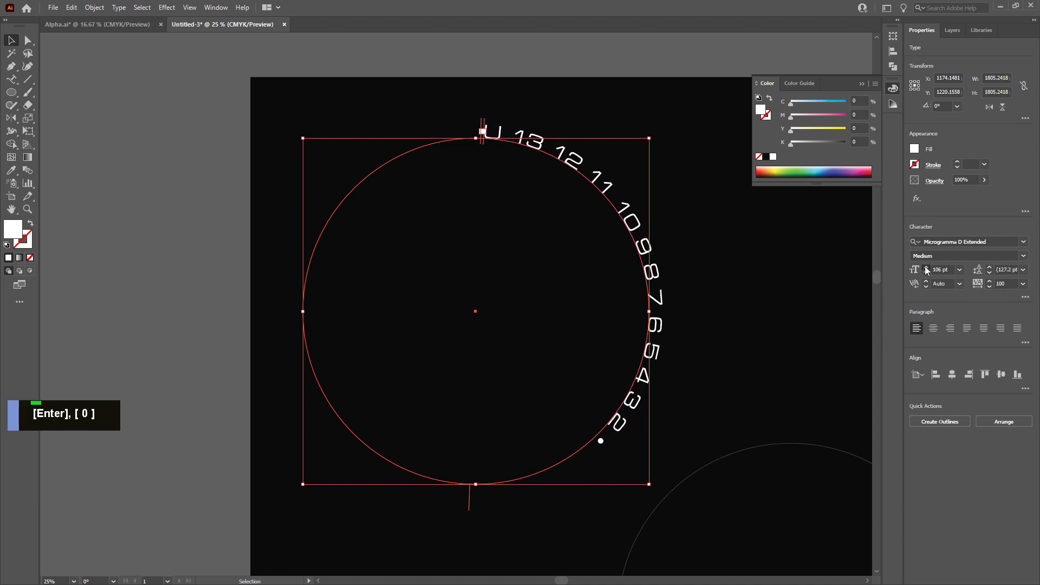
drag(926, 271, 926, 270)
click(927, 270)
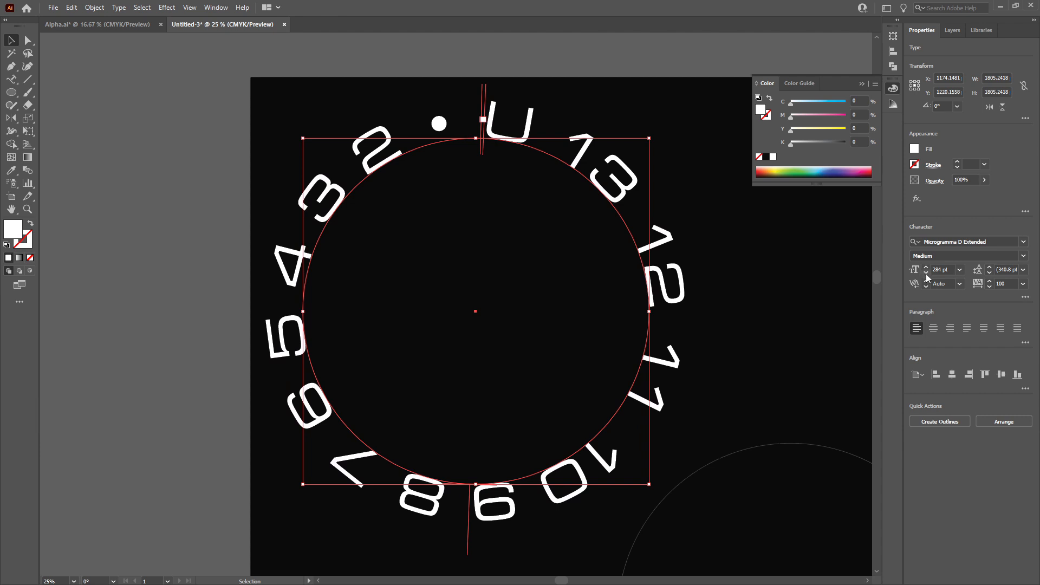
click(927, 274)
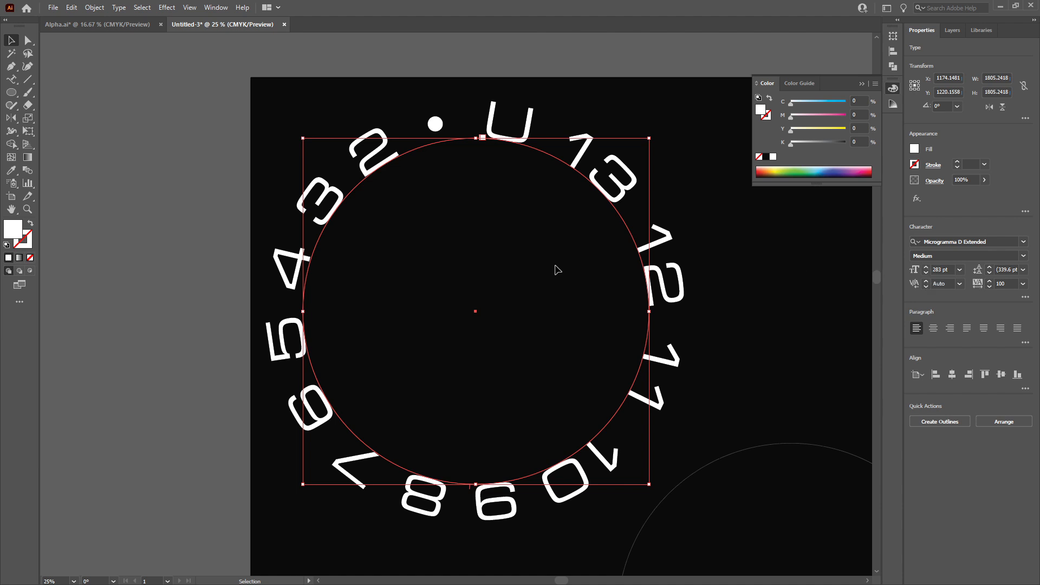
Set the path text's font size to 20 pt
alt+scroll(544, 279, down, 4)
click(502, 240)
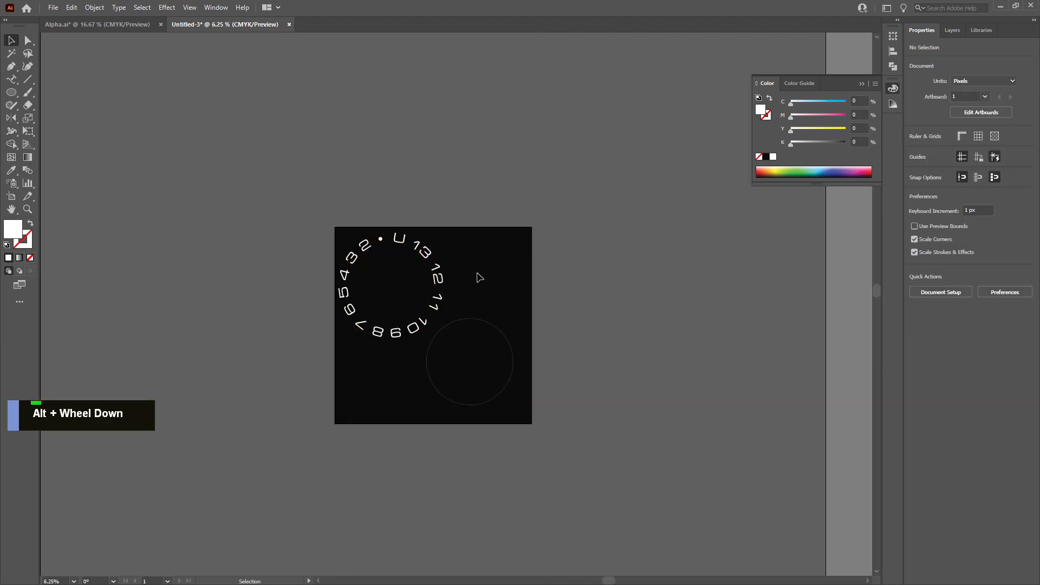
alt+scroll(411, 275, up, 3)
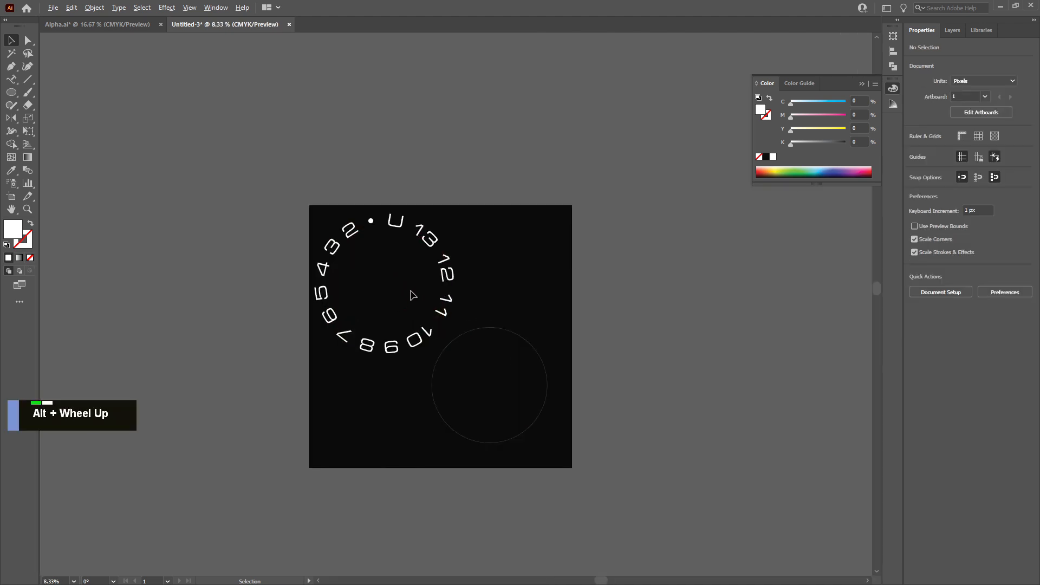
drag(486, 254, 485, 255)
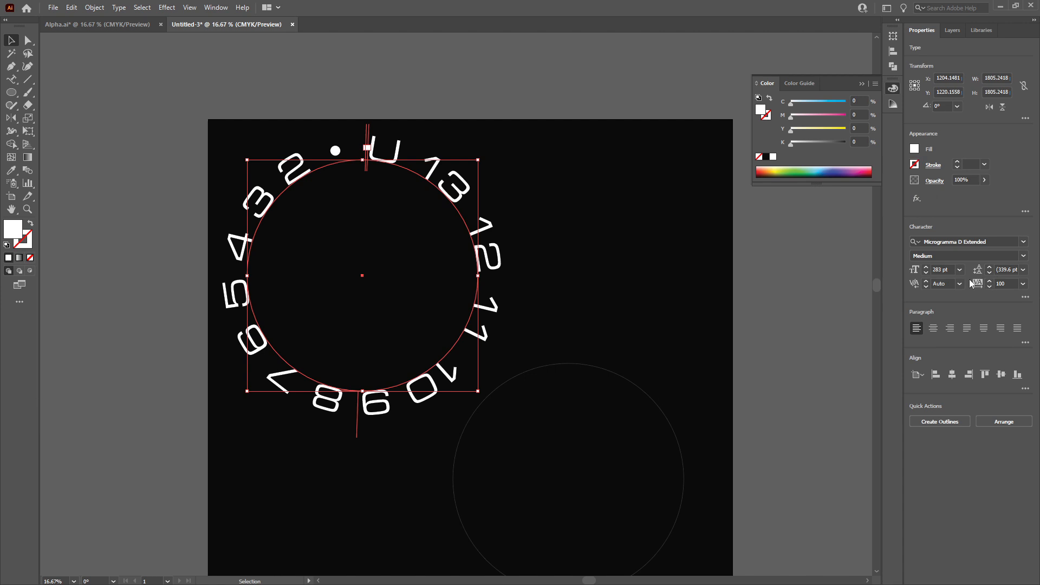
click(926, 272)
click(926, 273)
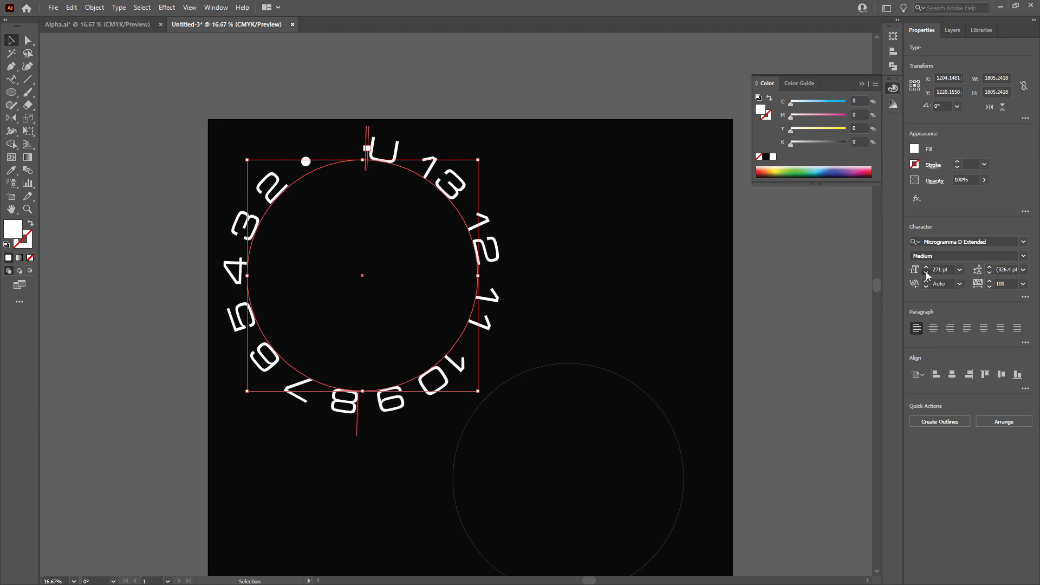
click(926, 273)
click(926, 272)
click(926, 273)
click(926, 272)
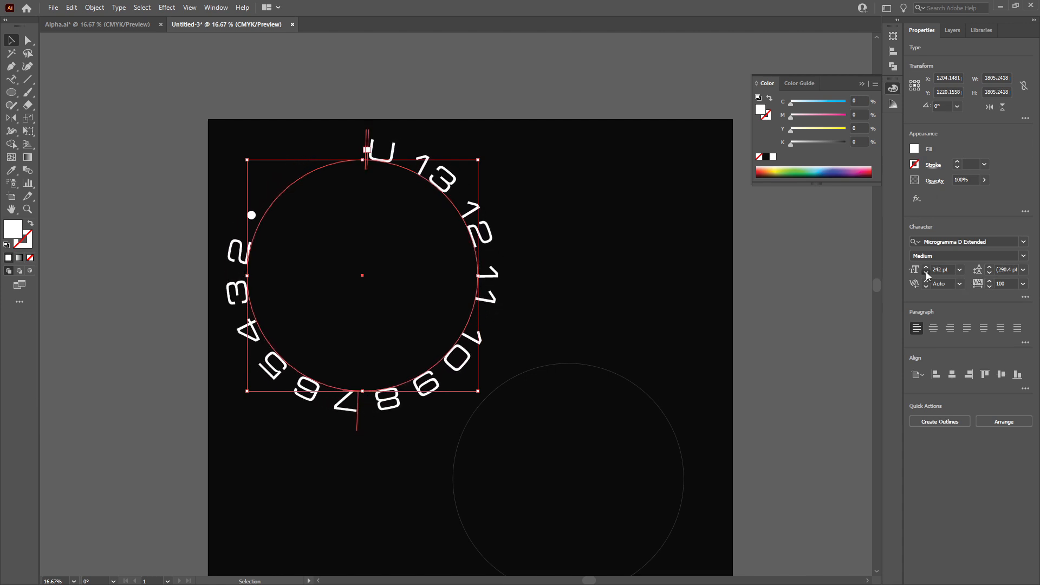
click(925, 273)
double_click(952, 268)
click(953, 269)
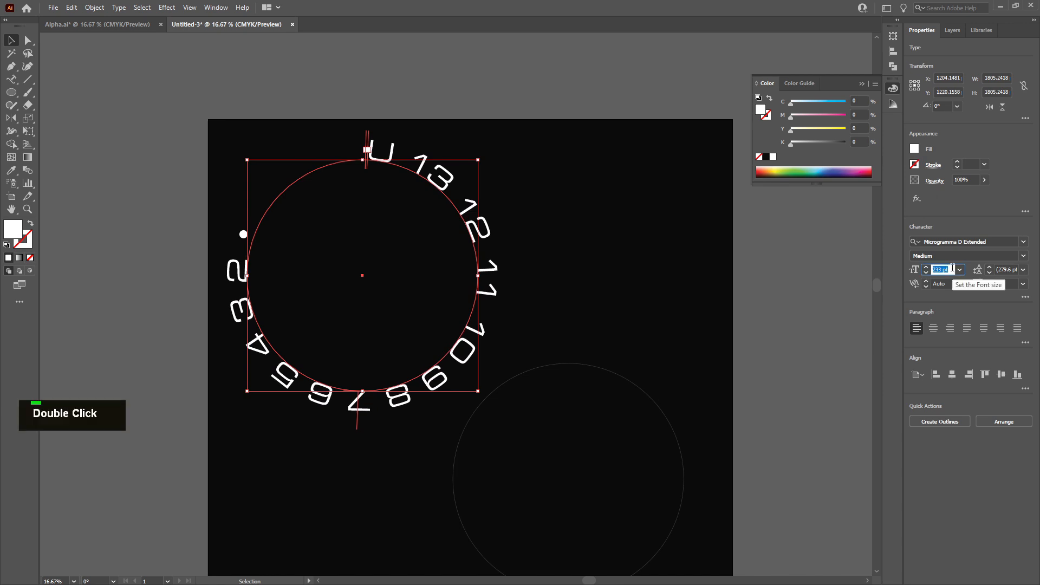
text(20)
key(Return)
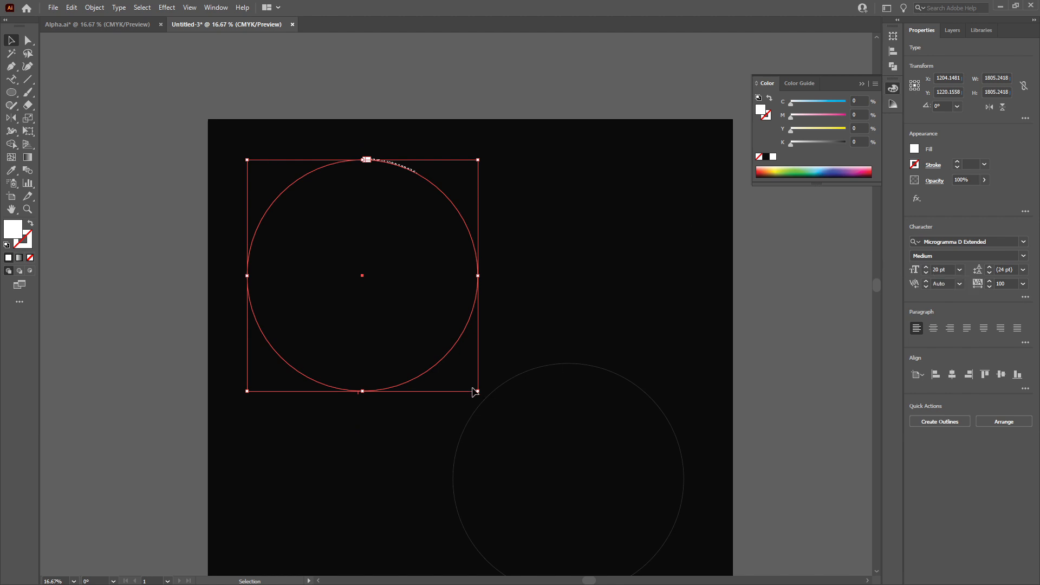
Scale the circle with its path text down to about 396 px wide
drag(472, 390, 305, 220)
scroll(309, 225, up, 8)
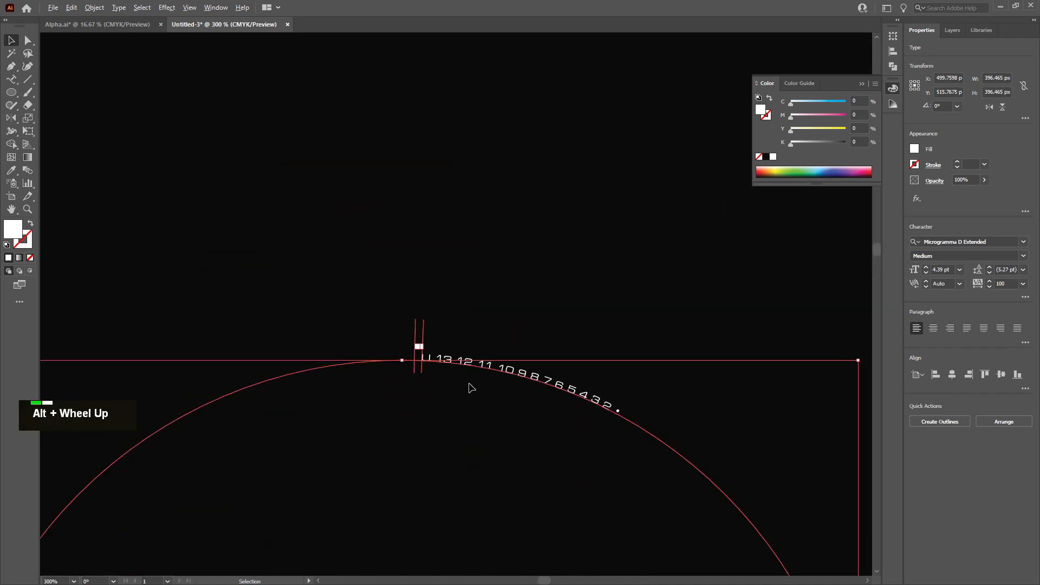
scroll(469, 386, down, 6)
scroll(490, 432, up, 3)
scroll(490, 432, down, 2)
scroll(491, 434, right, 2)
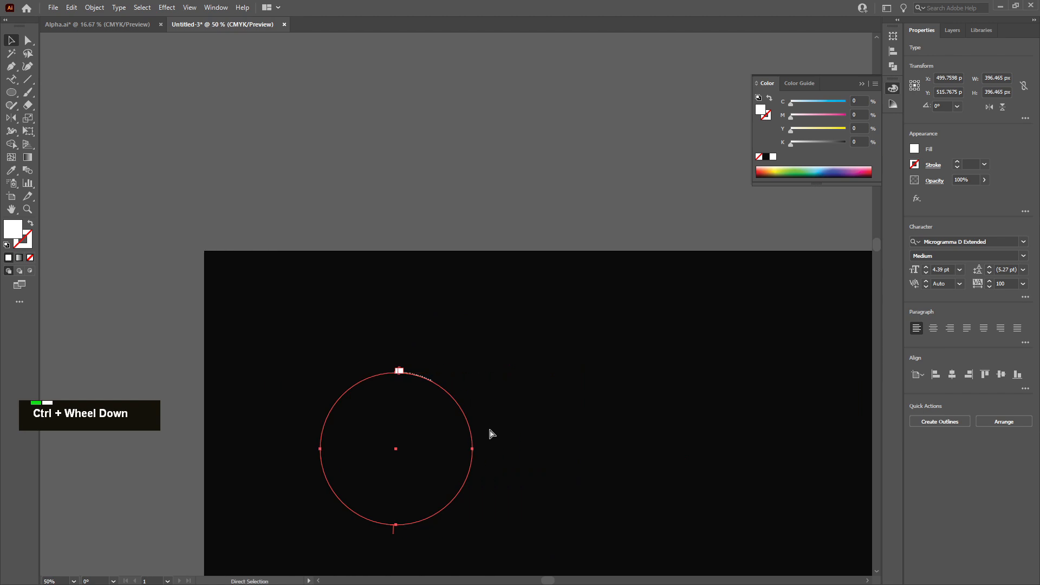
scroll(491, 434, right, 1)
scroll(422, 413, left, 2)
scroll(422, 415, down, 3)
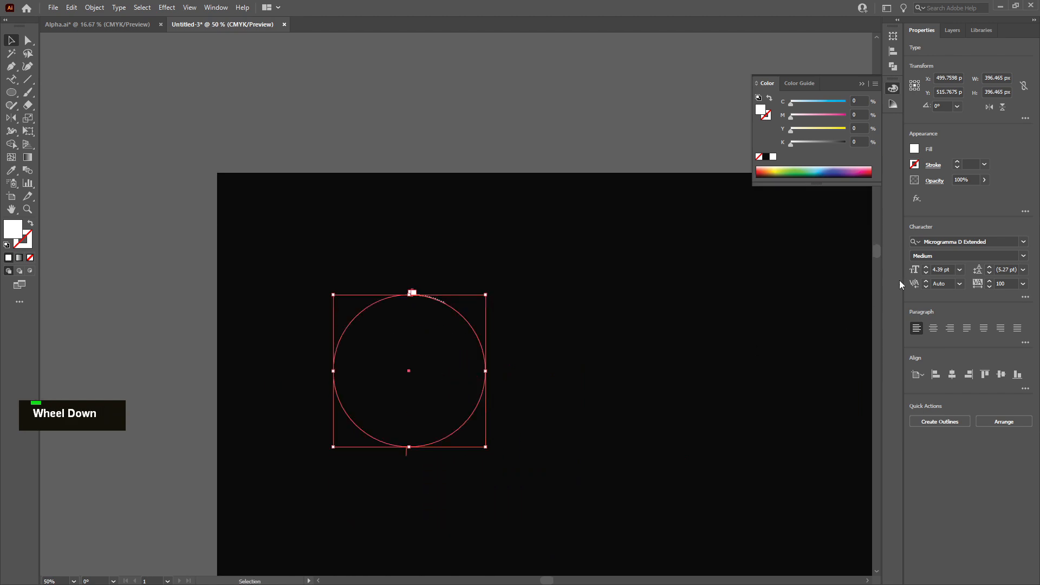
Increase the path text's font size to about 15 pt
click(926, 267)
scroll(925, 272, down, 1)
scroll(925, 272, down, 1)
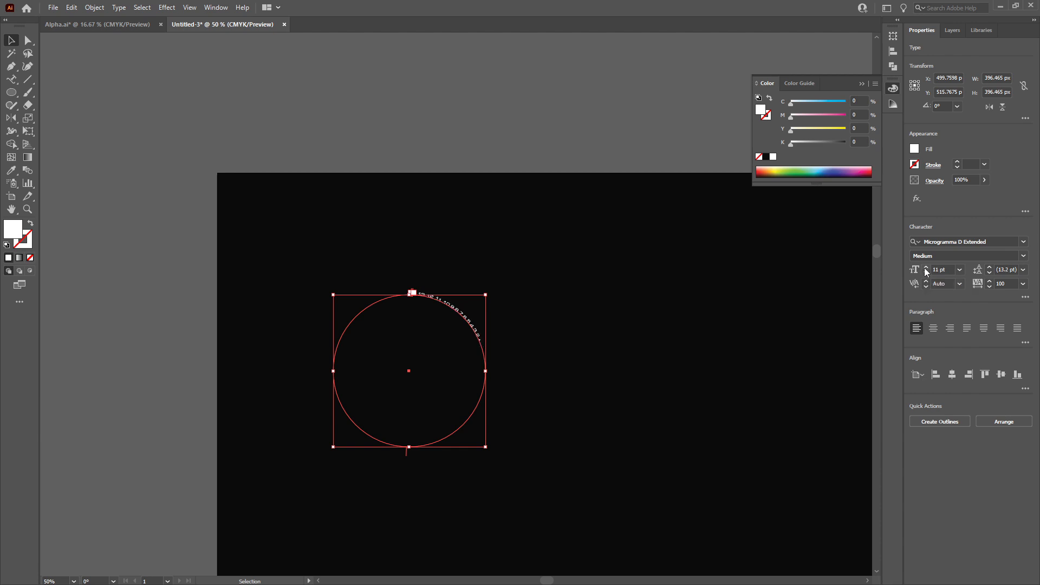
double_click(926, 267)
click(926, 267)
click(926, 267)
click(926, 267)
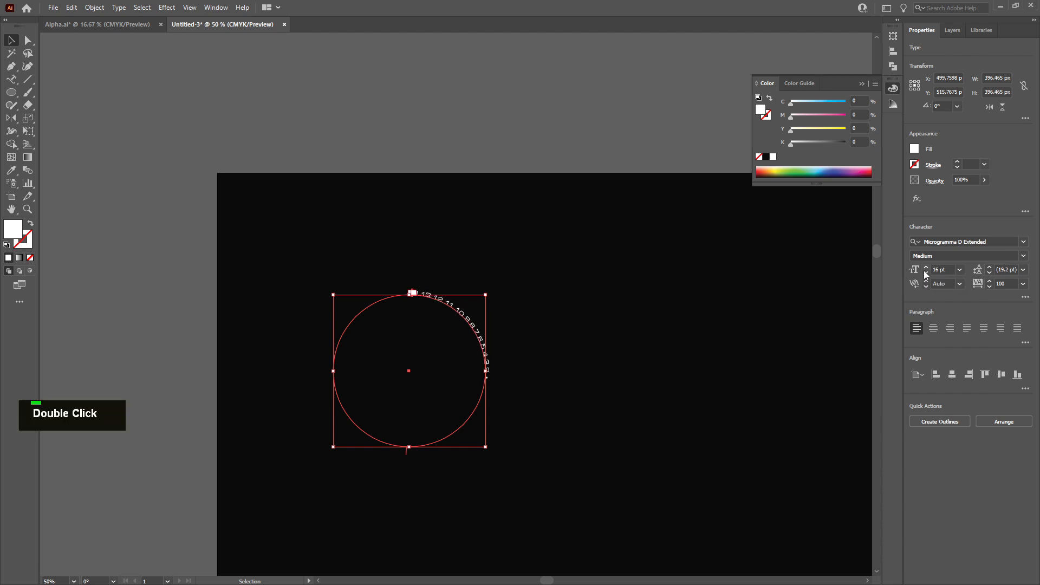
click(925, 273)
key(alt)
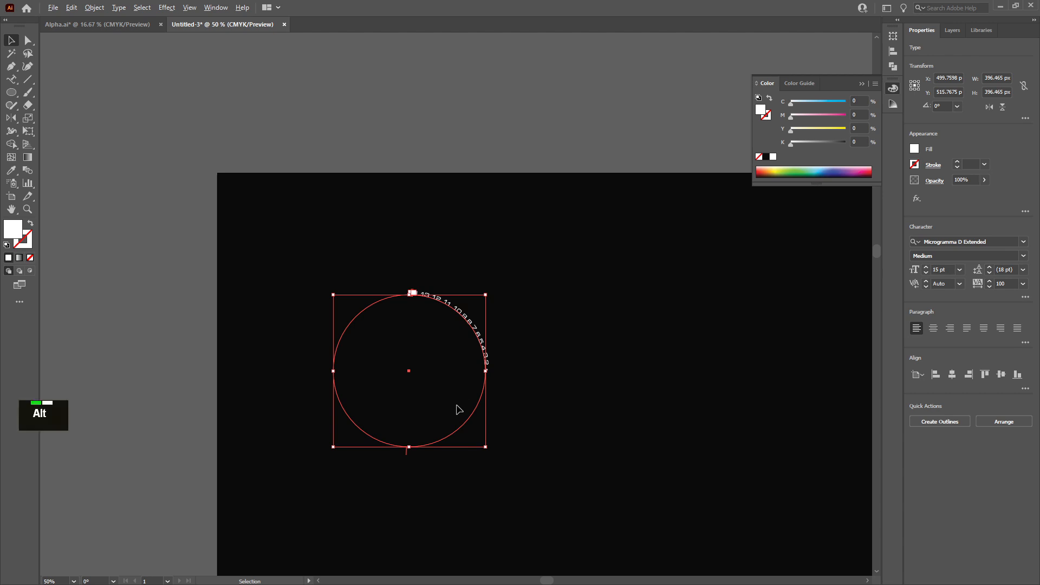
Scale the circle with its path text down to about 139 px wide
scroll(459, 410, up, 1)
drag(491, 449, 372, 327)
scroll(353, 314, up, 1)
scroll(350, 315, up, 3)
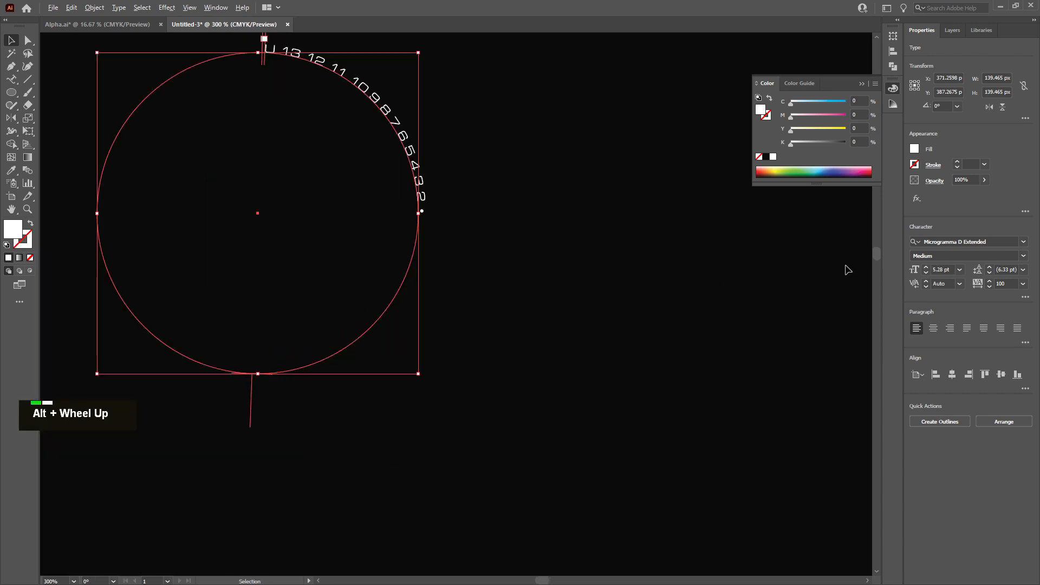
Increase the path text's font size to 12 pt
double_click(927, 268)
double_click(927, 269)
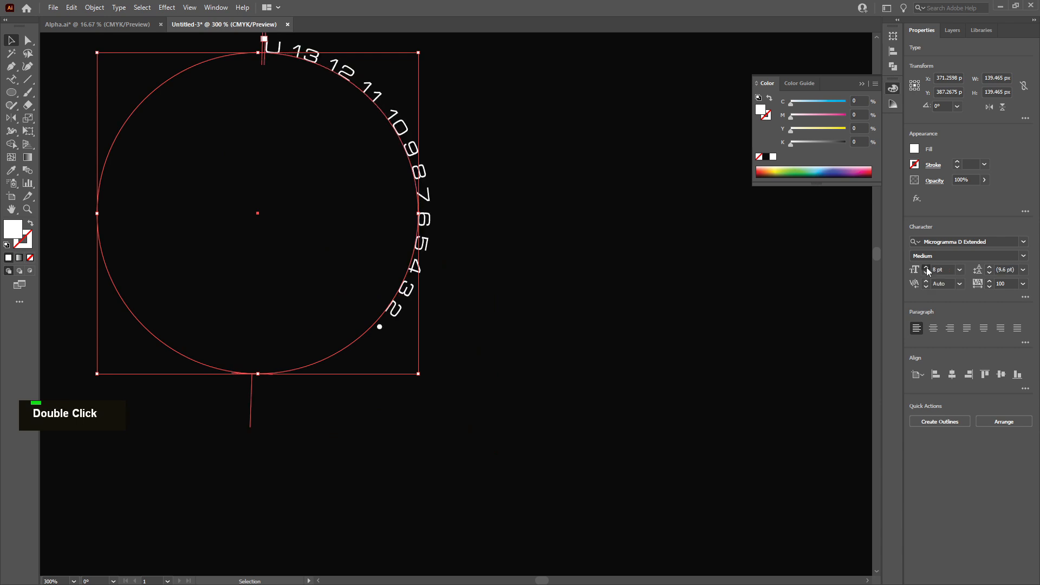
double_click(927, 268)
click(927, 268)
click(927, 269)
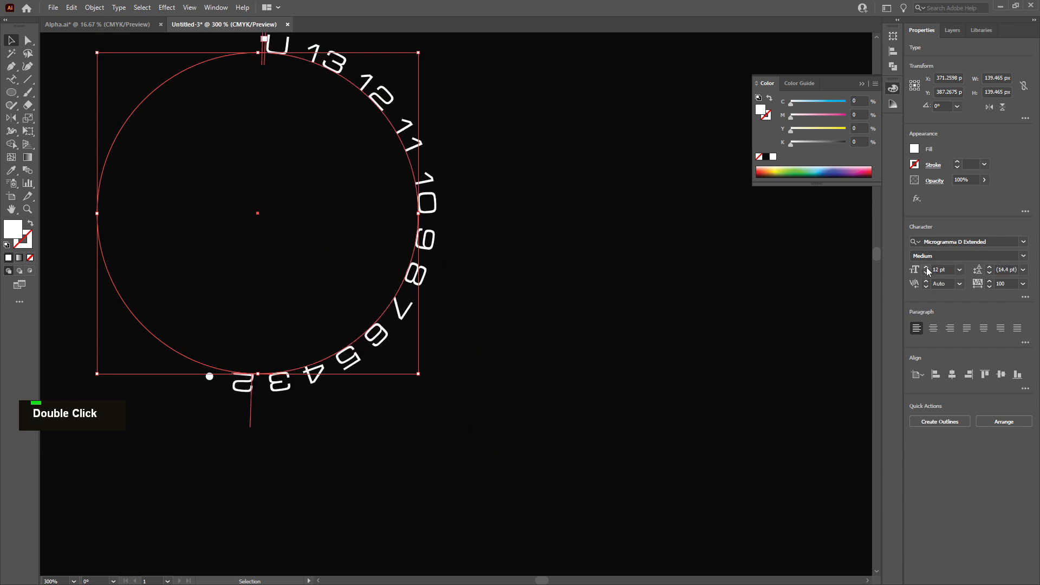
scroll(272, 275, up, 1)
scroll(271, 274, down, 3)
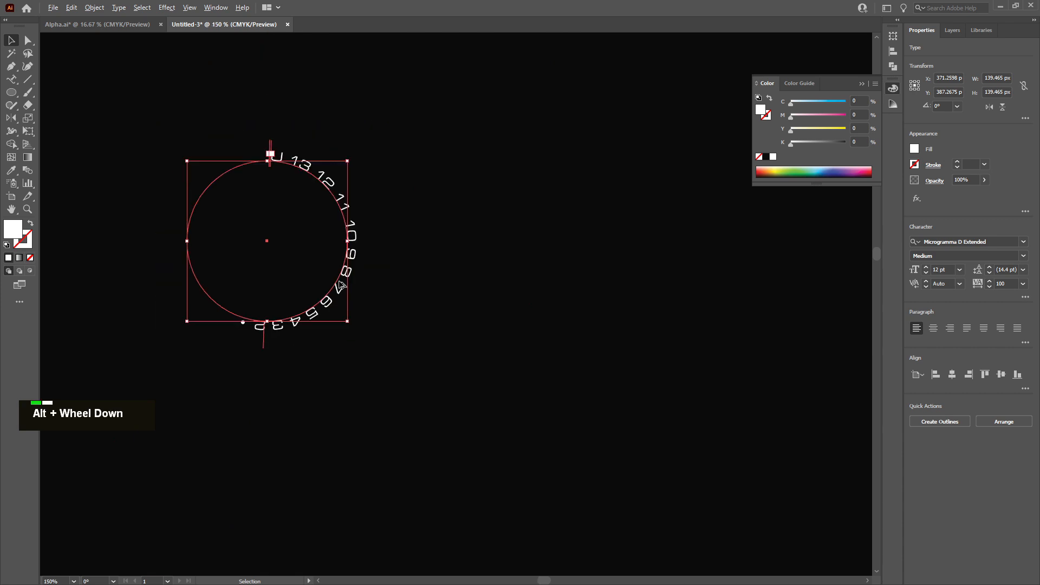
Scale the circle down to about 39 px wide and raise its text size to 6 pt
drag(350, 323, 233, 206)
scroll(239, 188, up, 6)
scroll(256, 265, up, 2)
scroll(256, 265, left, 4)
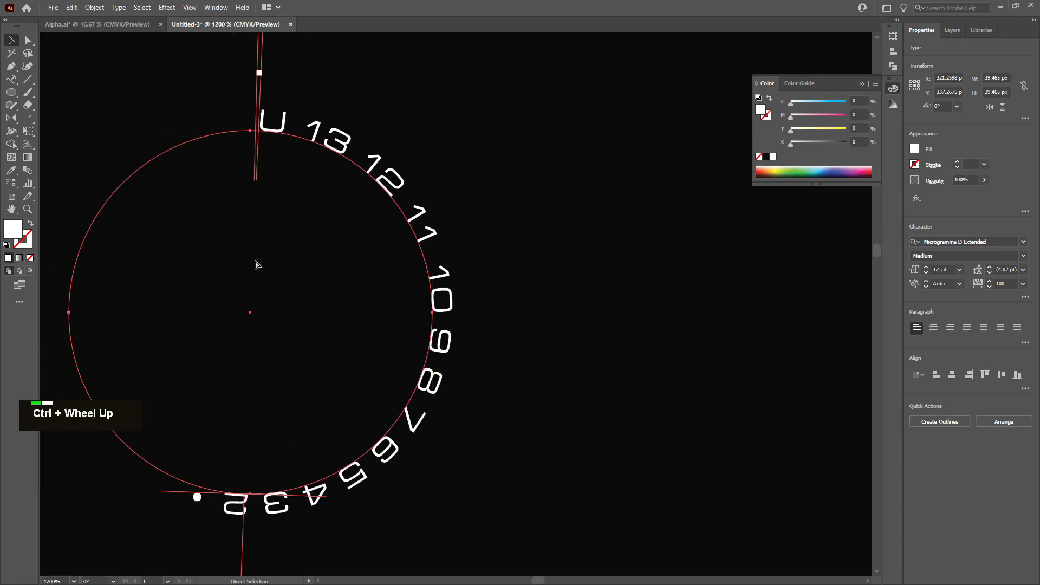
double_click(927, 267)
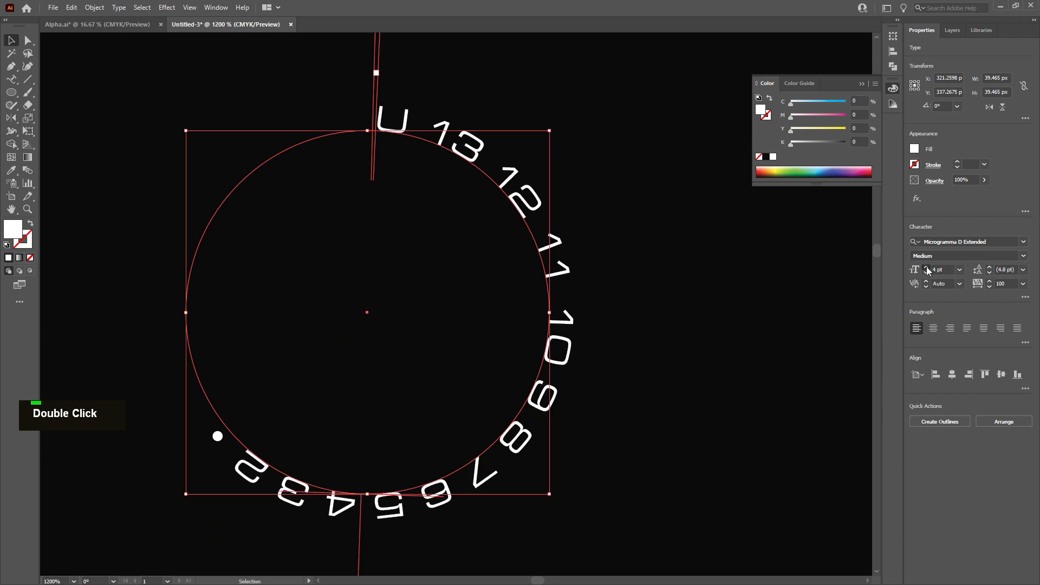
scroll(579, 330, down, 3)
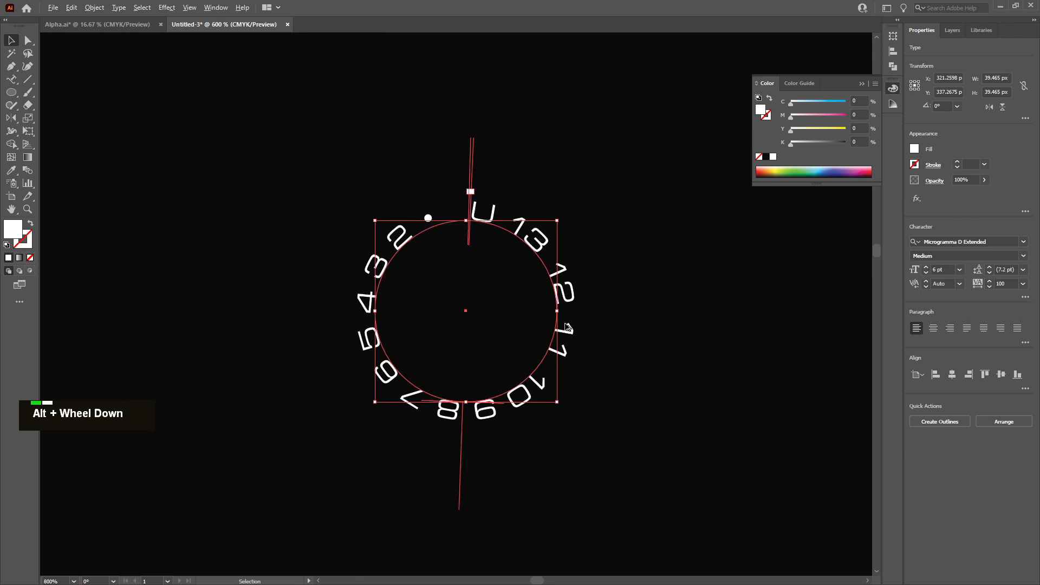
Scale the circle with its path text up to about 81 px wide
drag(560, 378, 689, 504)
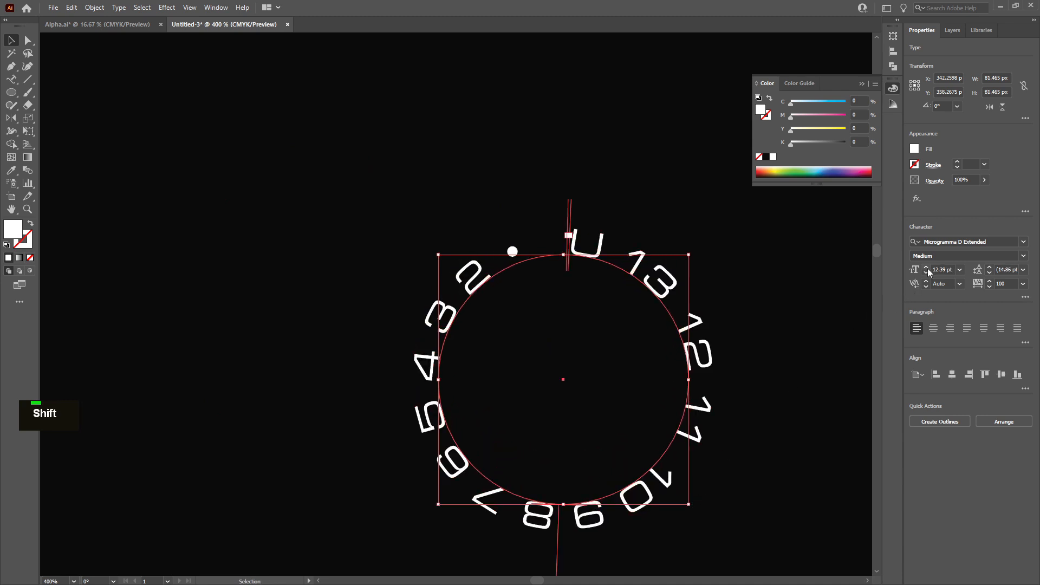
scroll(656, 360, down, 2)
scroll(606, 365, right, 1)
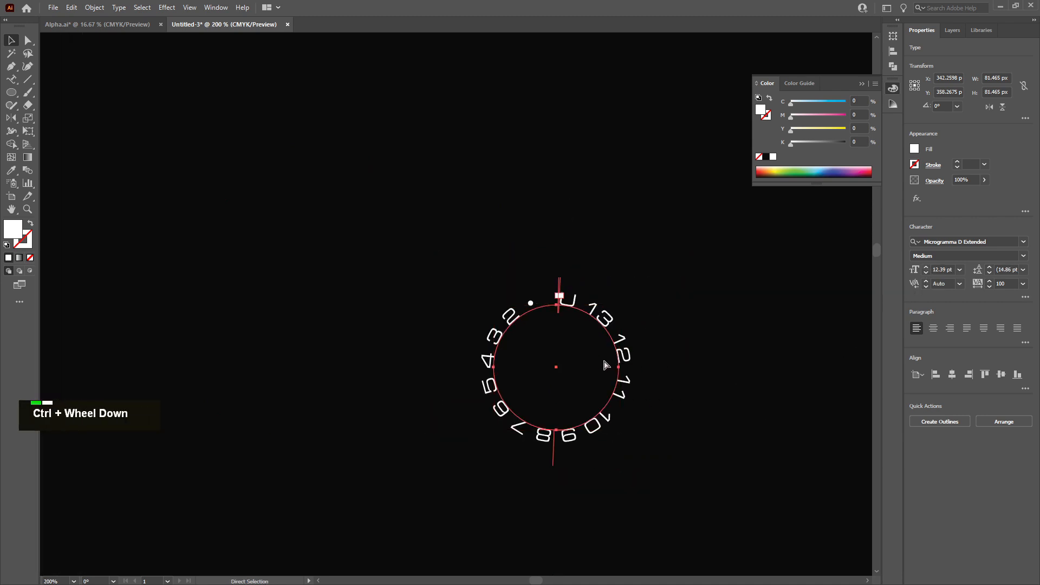
scroll(606, 366, right, 3)
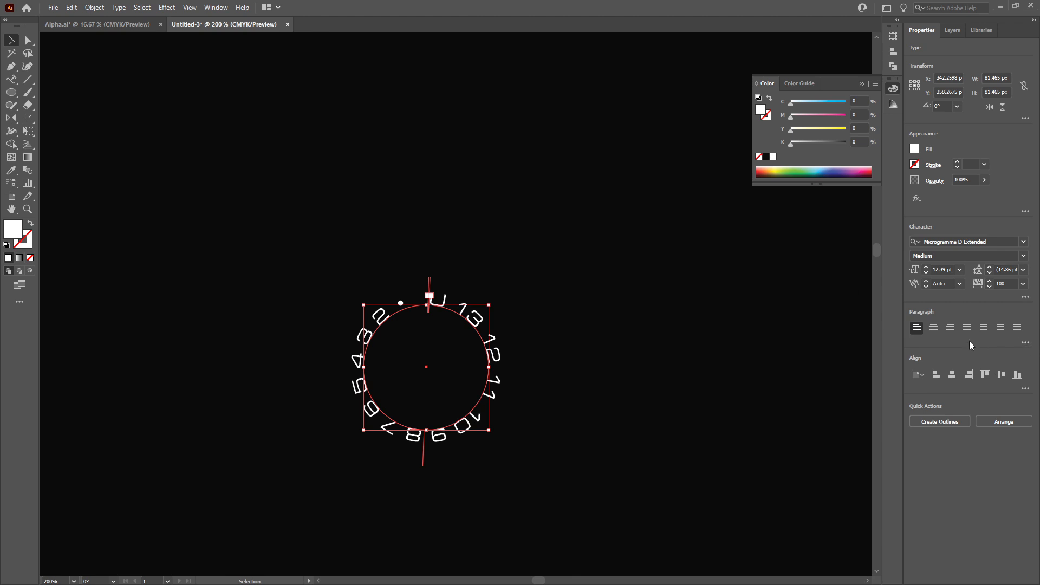
Set the path text's tracking to 20
click(989, 287)
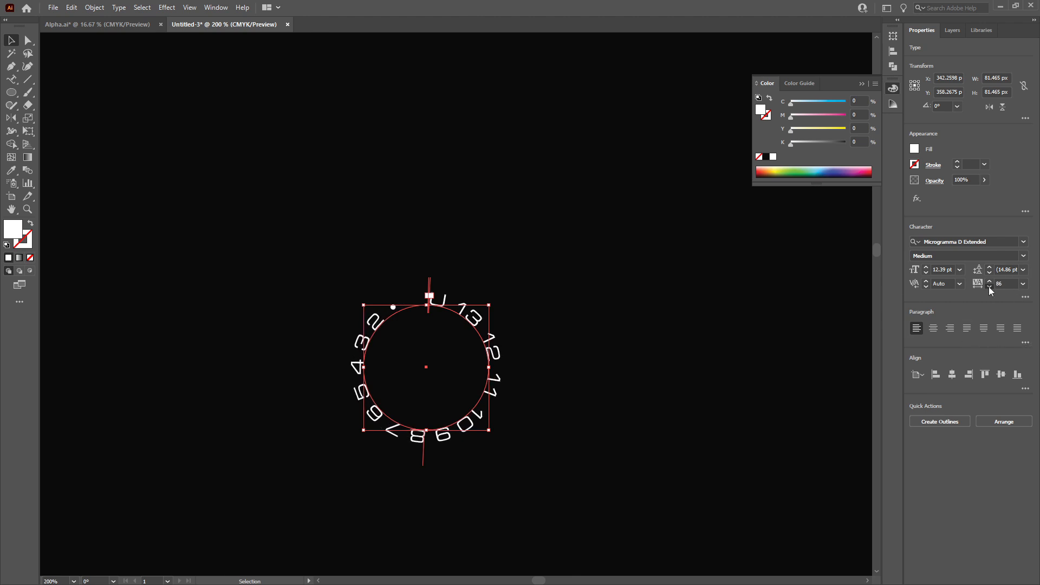
drag(990, 288, 988, 281)
double_click(988, 285)
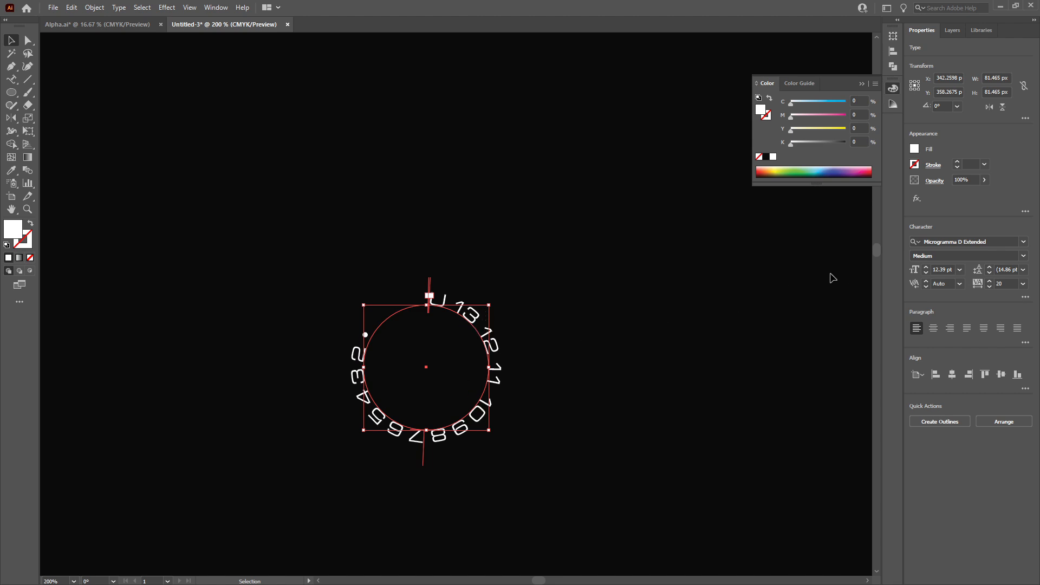
Scale the circle with its path text down to about 43 px wide
key(alt)
drag(488, 430, 461, 405)
scroll(444, 379, up, 3)
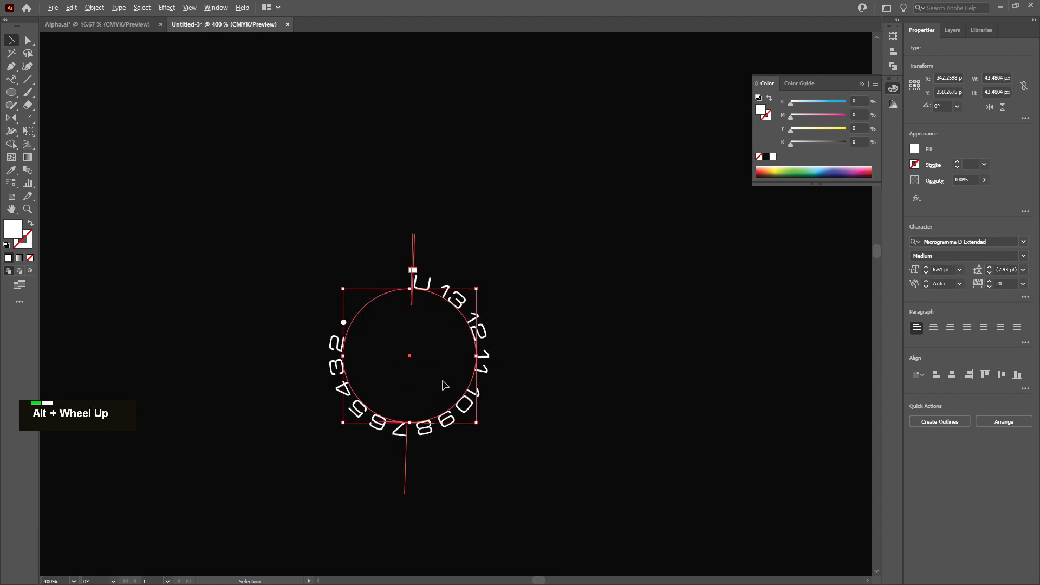
Raise the path text's size to 8 pt and scale the circle up to about 67 px wide
double_click(926, 268)
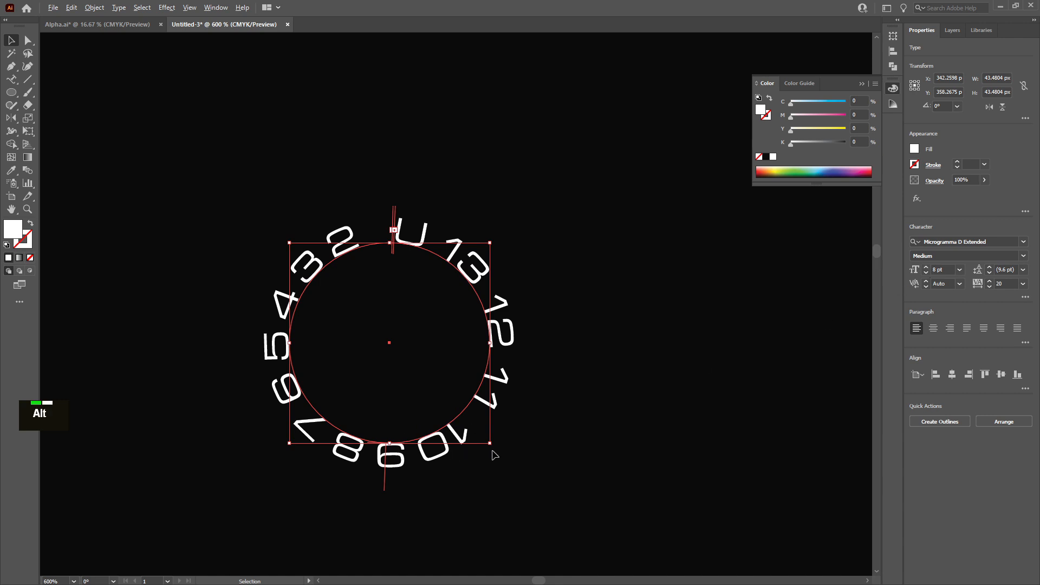
drag(490, 444, 545, 498)
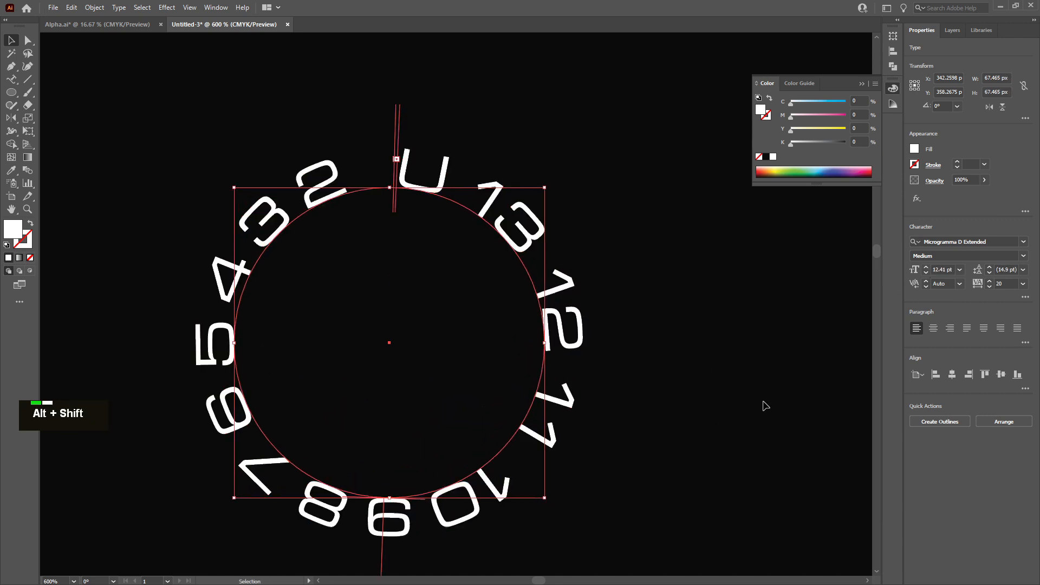
Set the path text's font size to 12 pt and deselect it
double_click(925, 272)
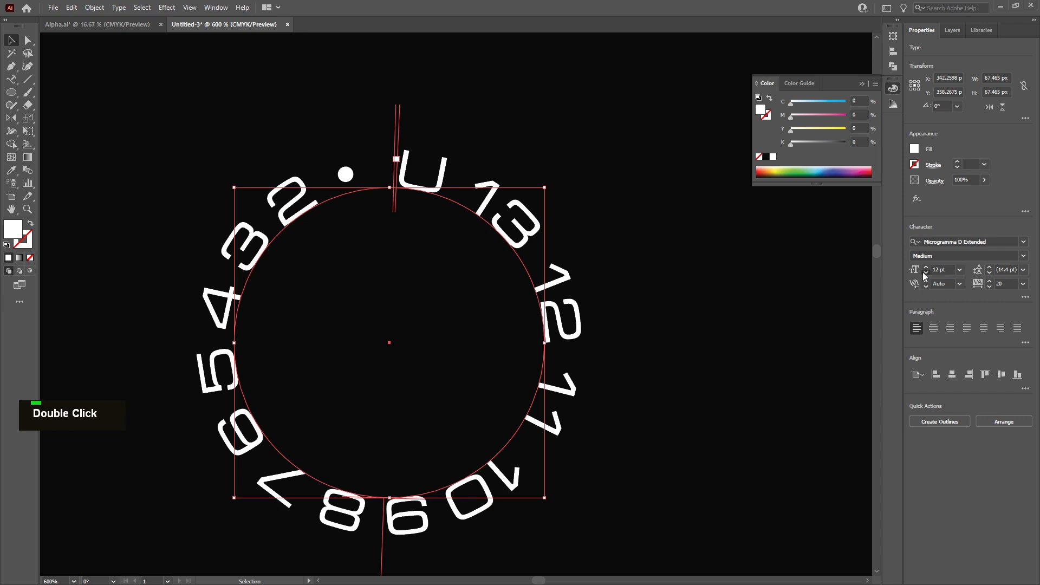
click(925, 267)
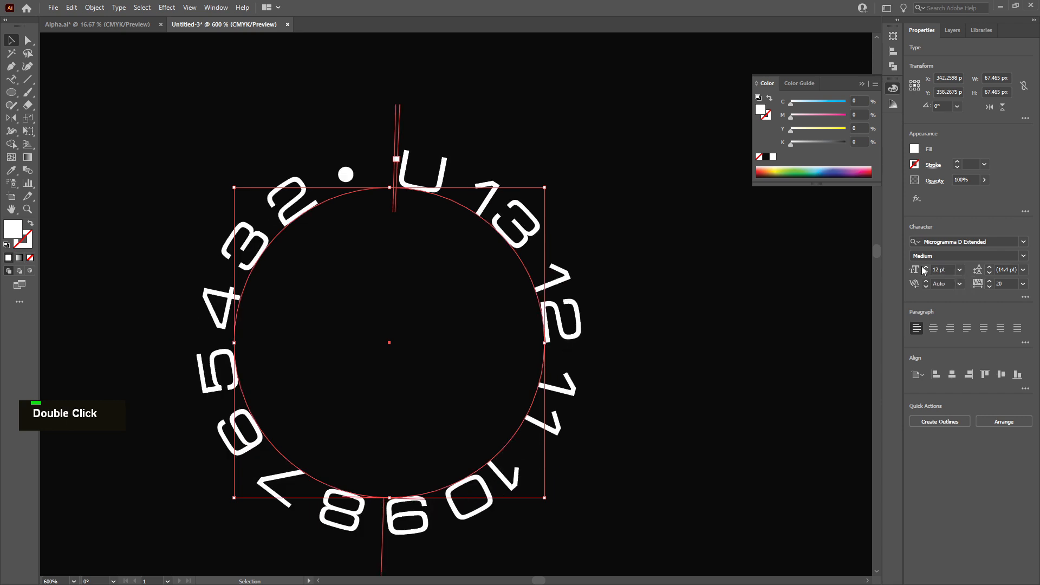
scroll(612, 373, down, 1)
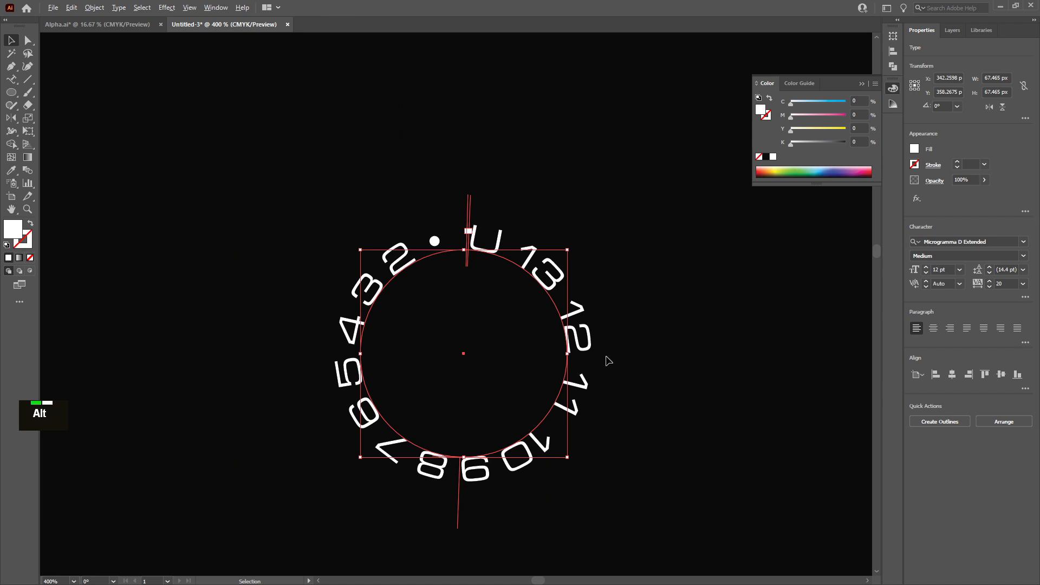
click(565, 202)
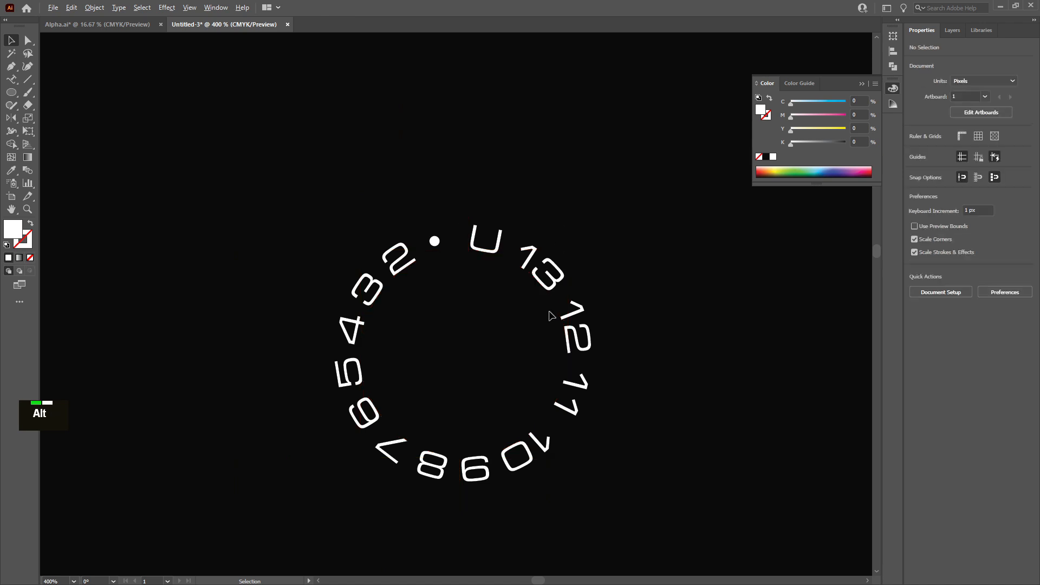
Duplicate the circle with its path text and hide the duplicate text layer as a backup
scroll(547, 325, down, 4)
drag(547, 353, 685, 171)
click(952, 30)
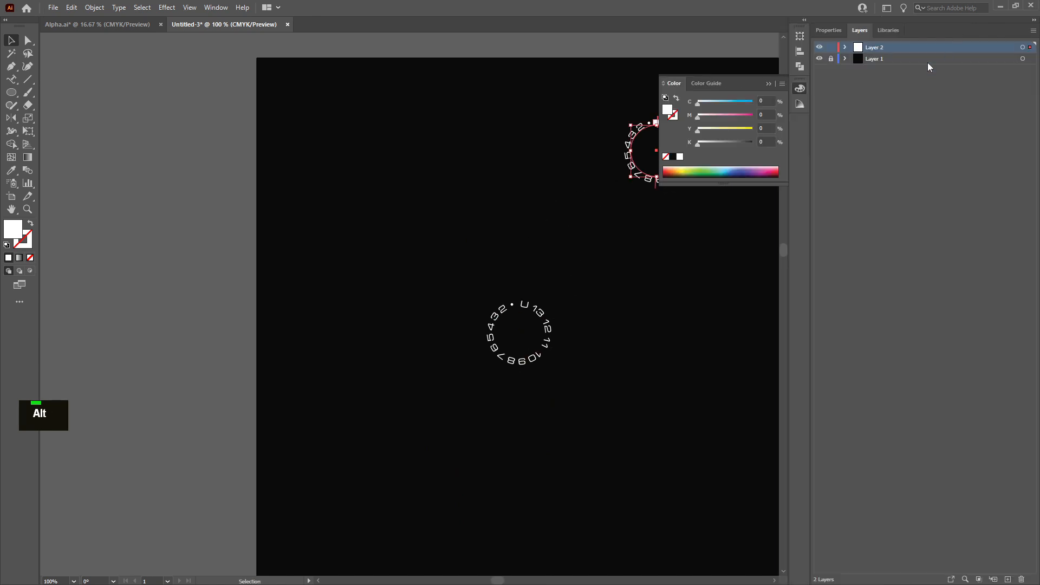
click(846, 48)
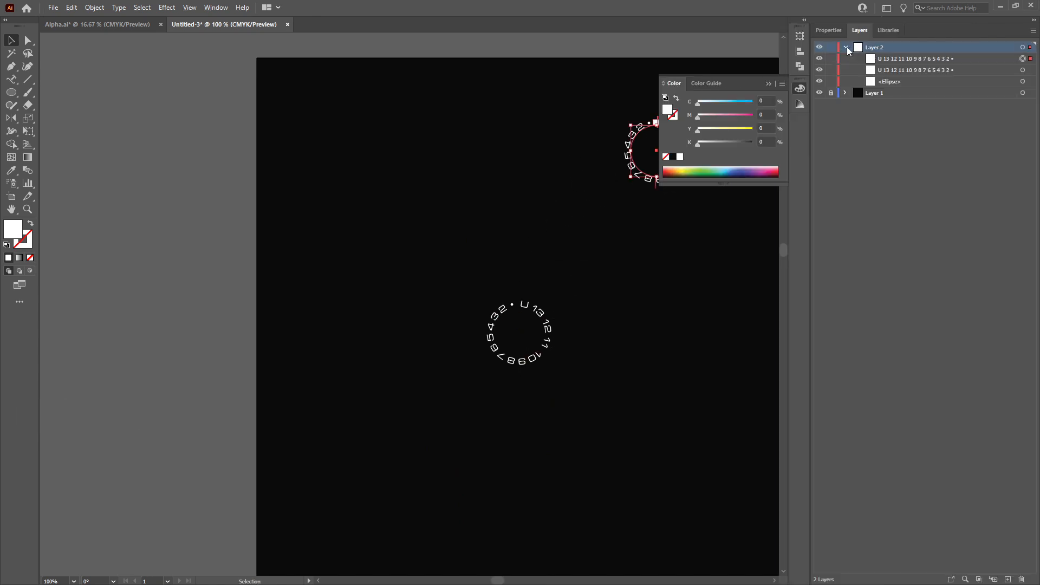
click(820, 59)
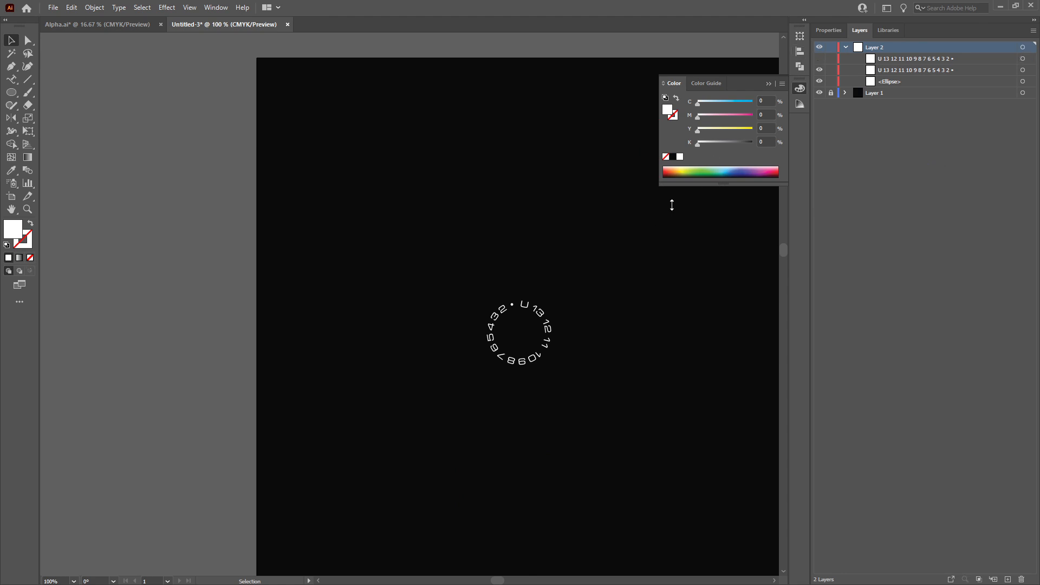
Convert the visible circle's path text into outlines
alt+scroll(580, 309, down, 1)
alt+scroll(569, 297, up, 1)
click(585, 300)
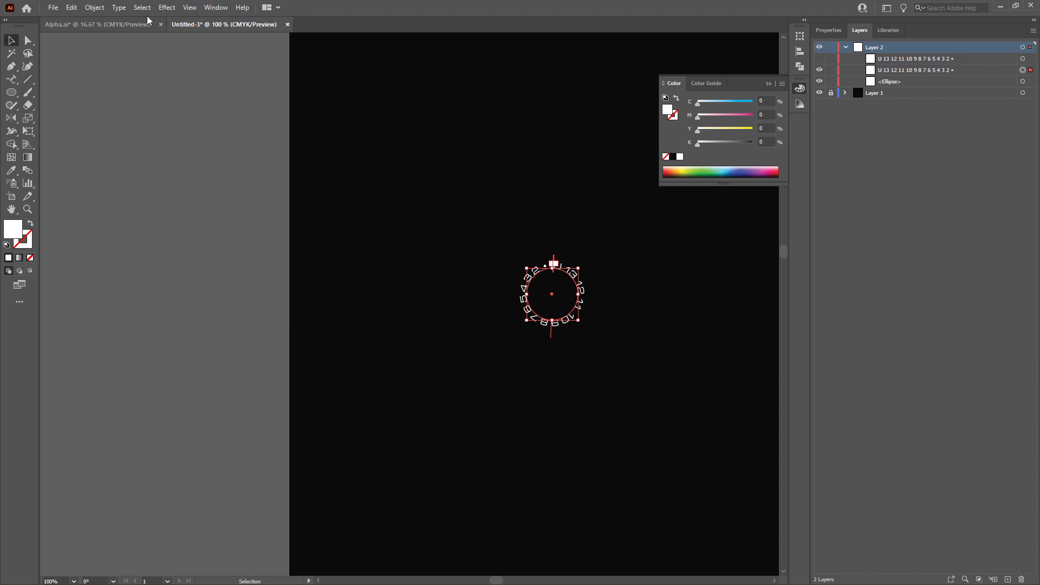
click(112, 7)
click(181, 208)
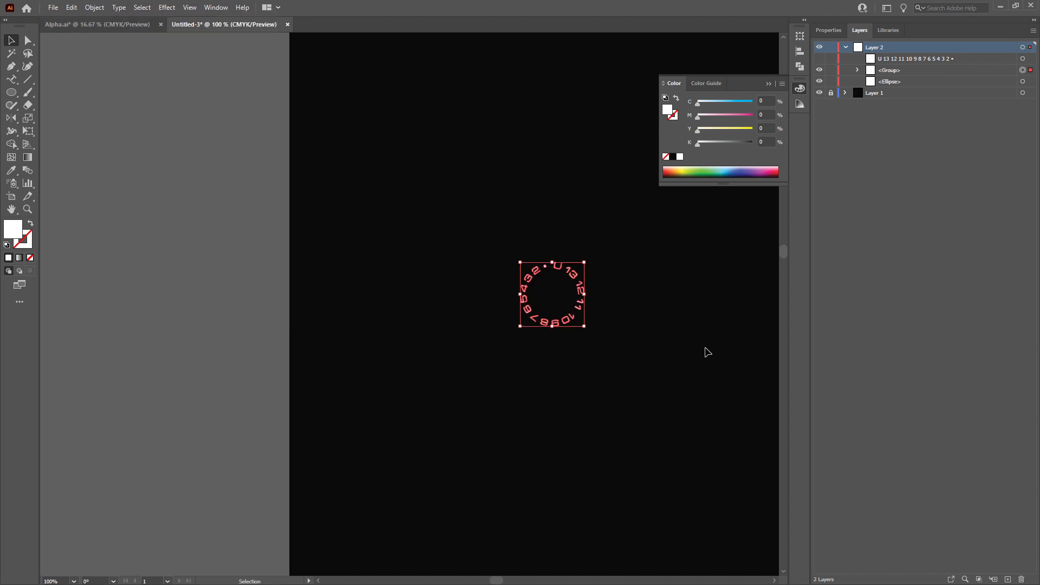
alt+scroll(593, 332, down, 1)
ctrl+scroll(542, 347, down, 1)
scroll(519, 359, right, 3)
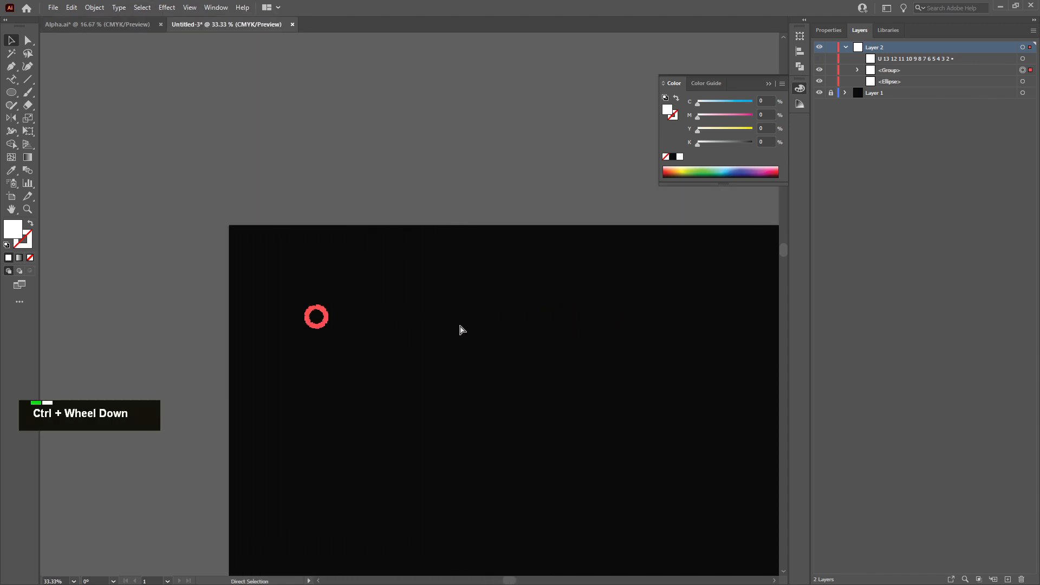
click(265, 307)
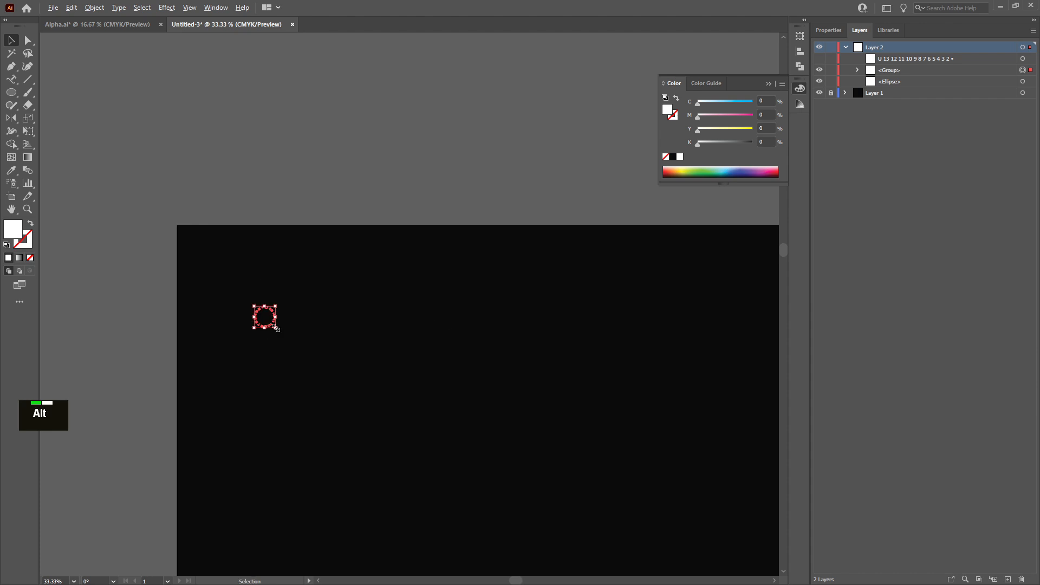
drag(278, 329, 529, 380)
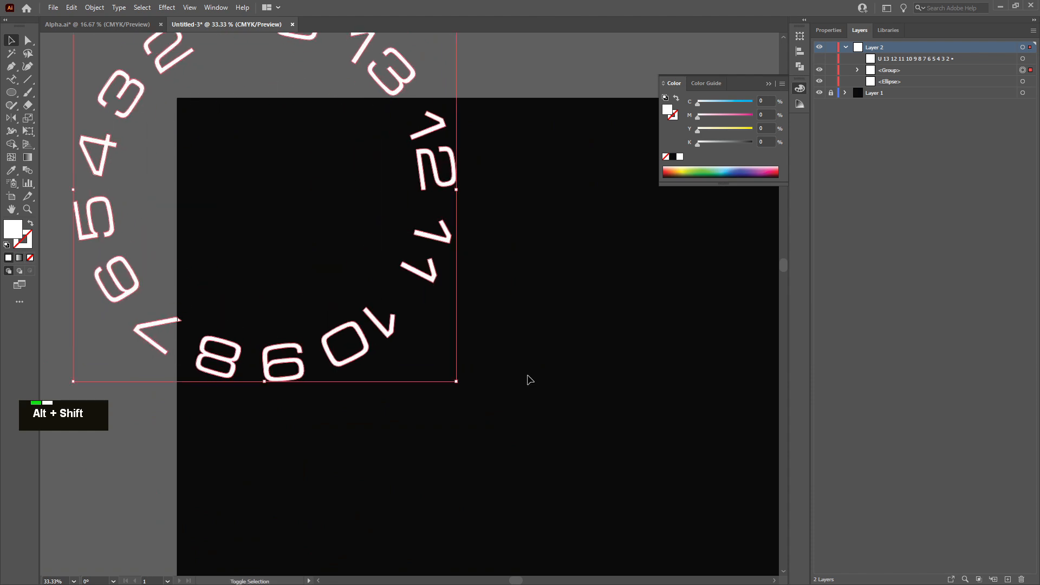
key(ctrl+z)
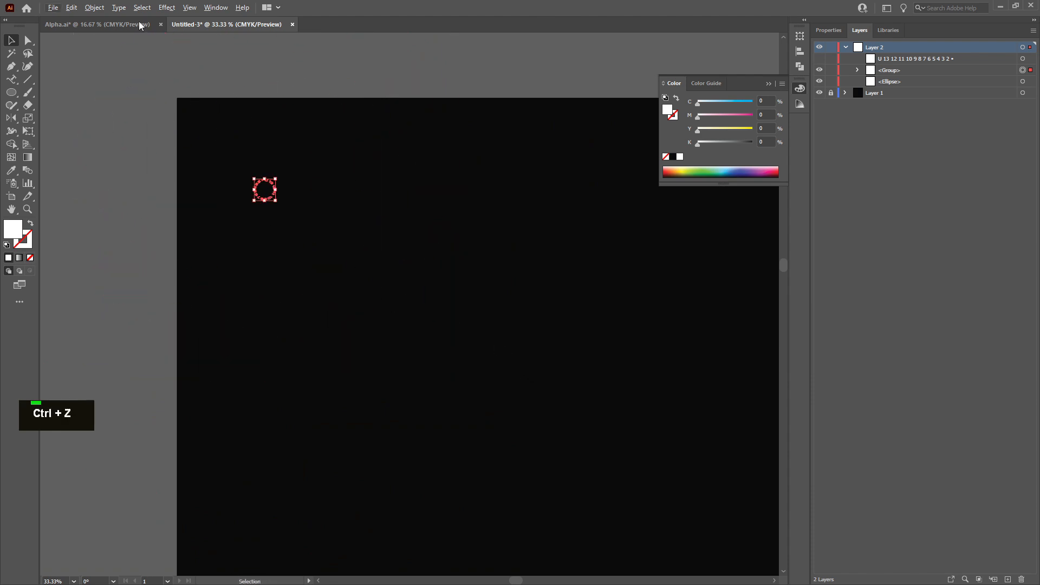
click(94, 9)
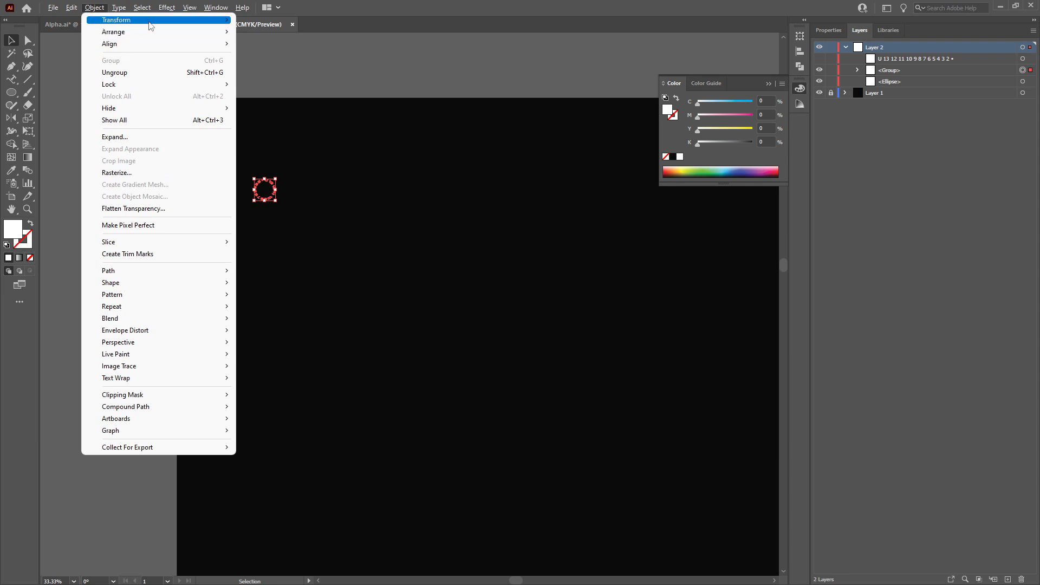
mouse_move(219, 20)
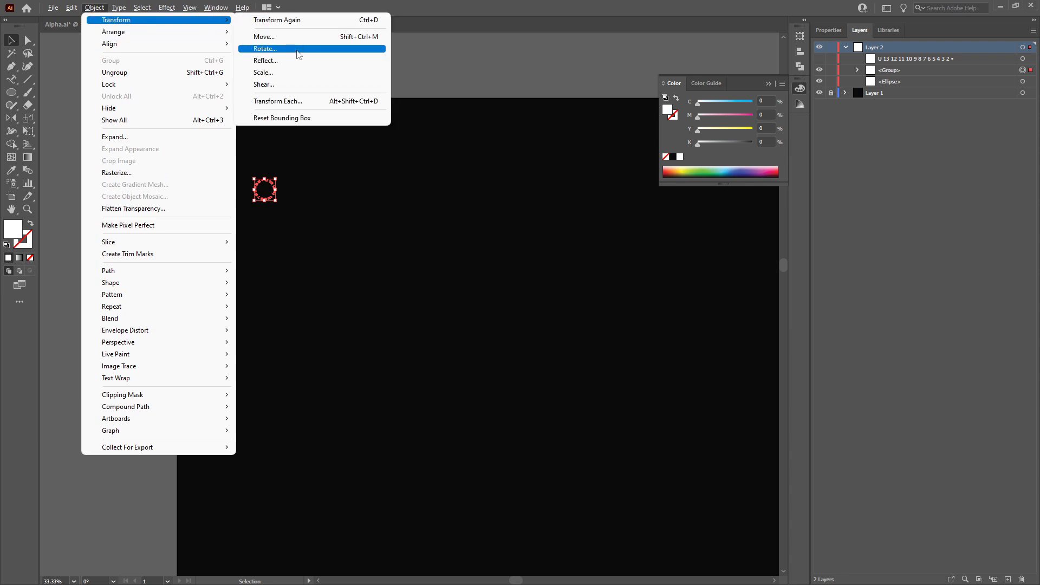
click(263, 73)
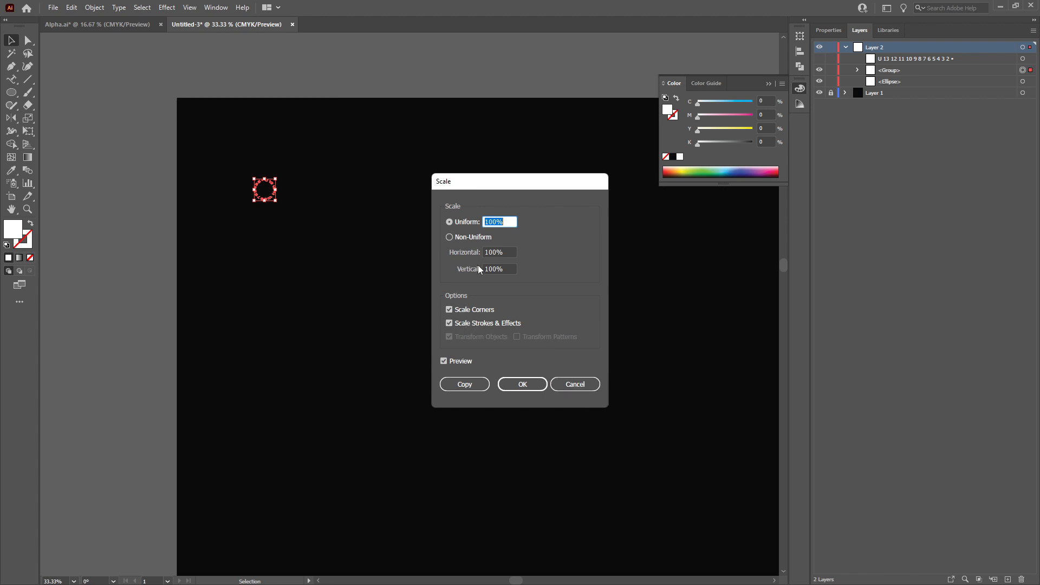
click(576, 384)
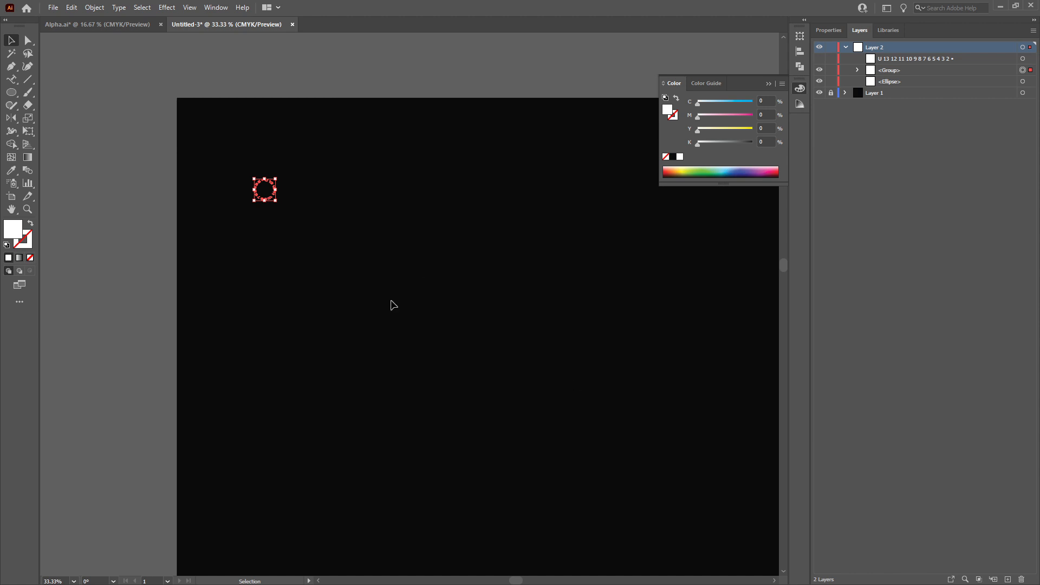
Draw a vertical straight line with the Pen tool and give it a white stroke with no fill
click(10, 66)
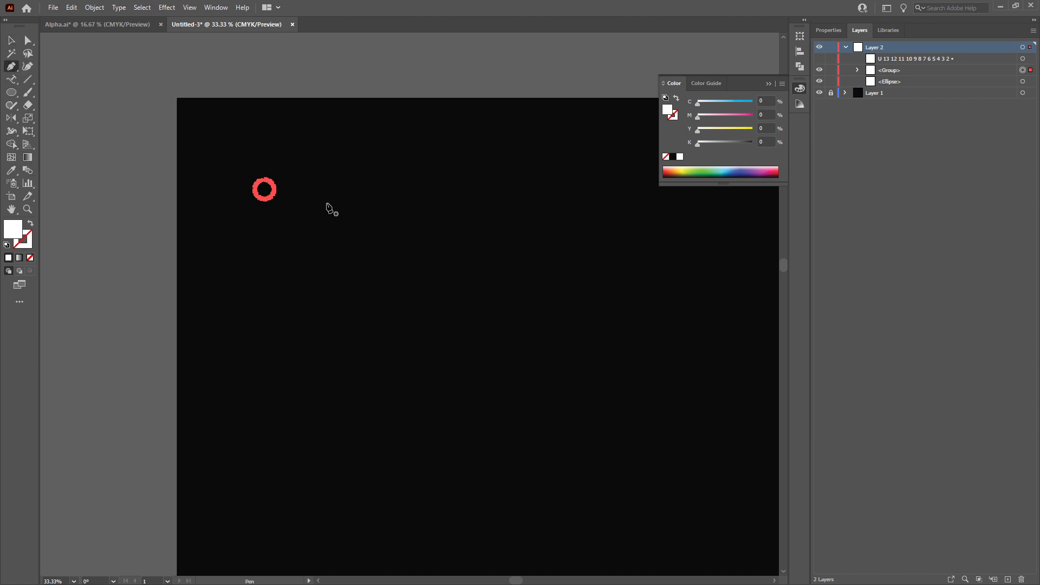
click(327, 204)
shift+click(327, 388)
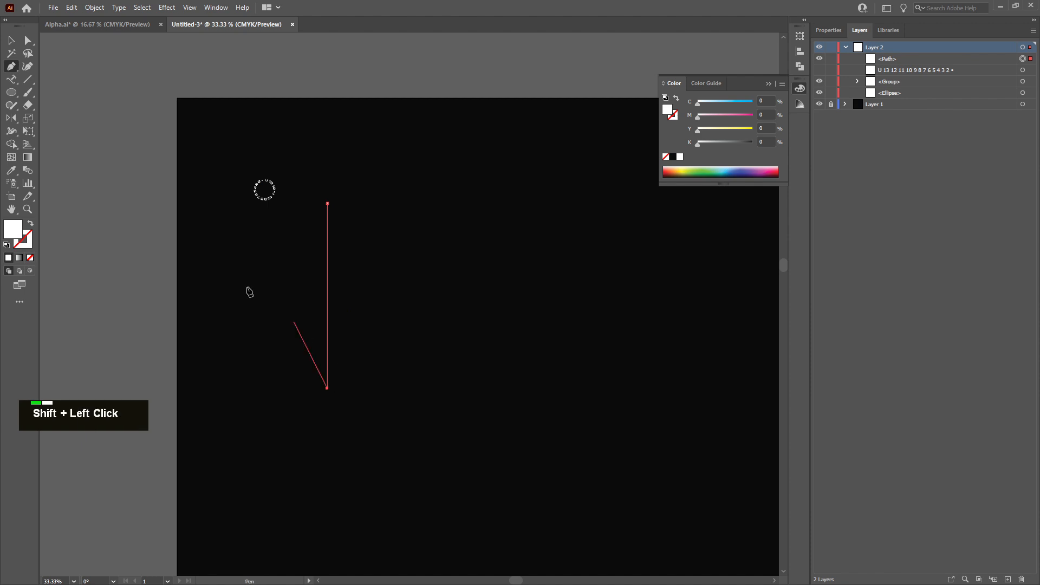
click(12, 42)
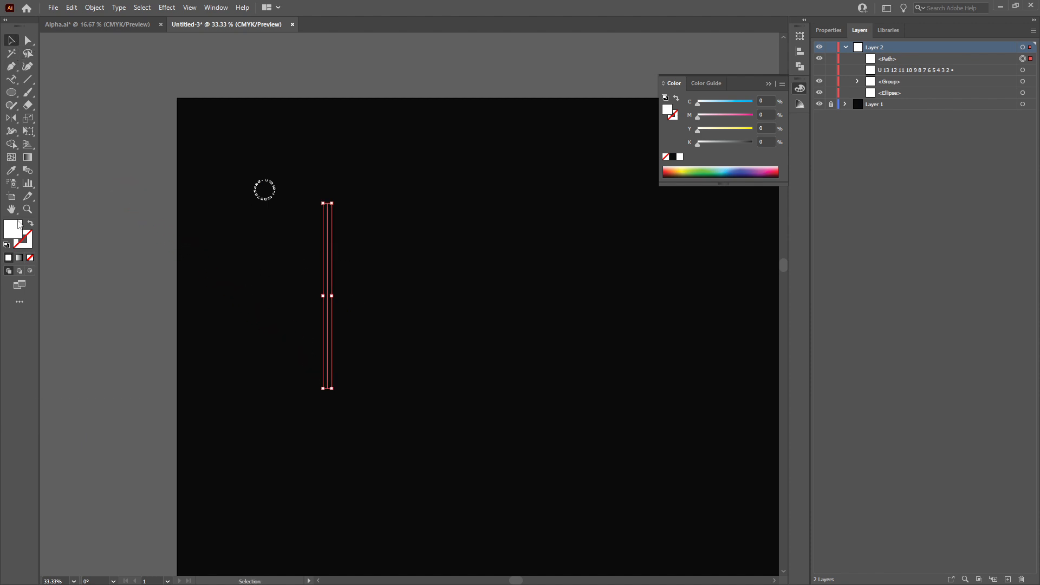
click(30, 224)
Set the line's stroke weight to 10 pt
click(830, 30)
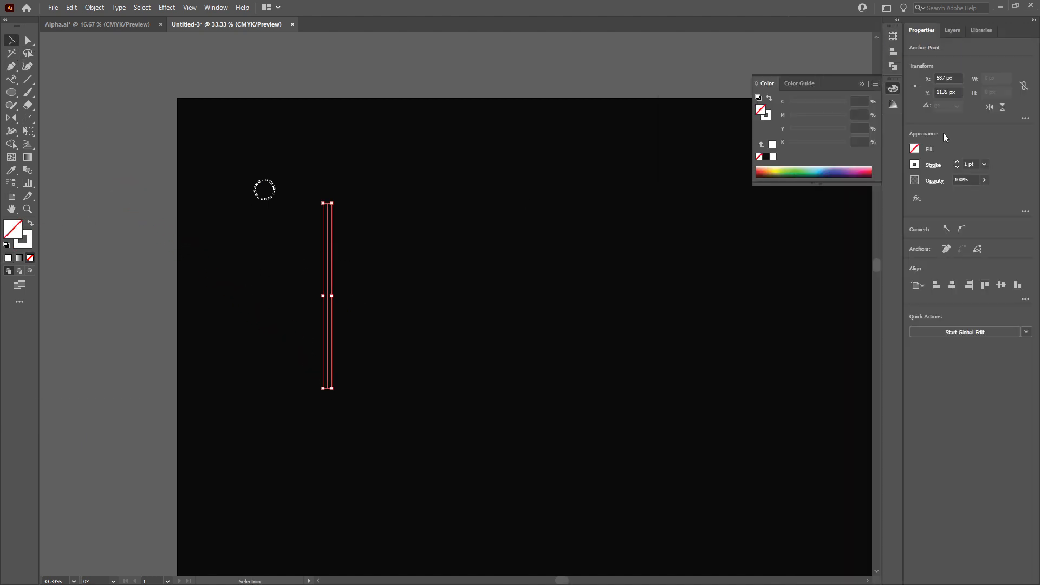
click(984, 164)
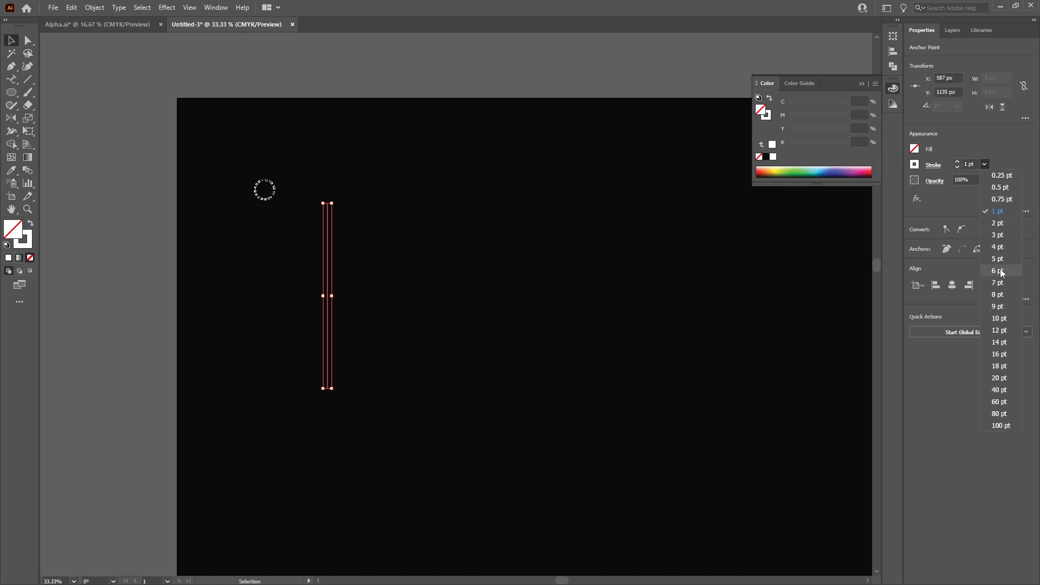
click(997, 247)
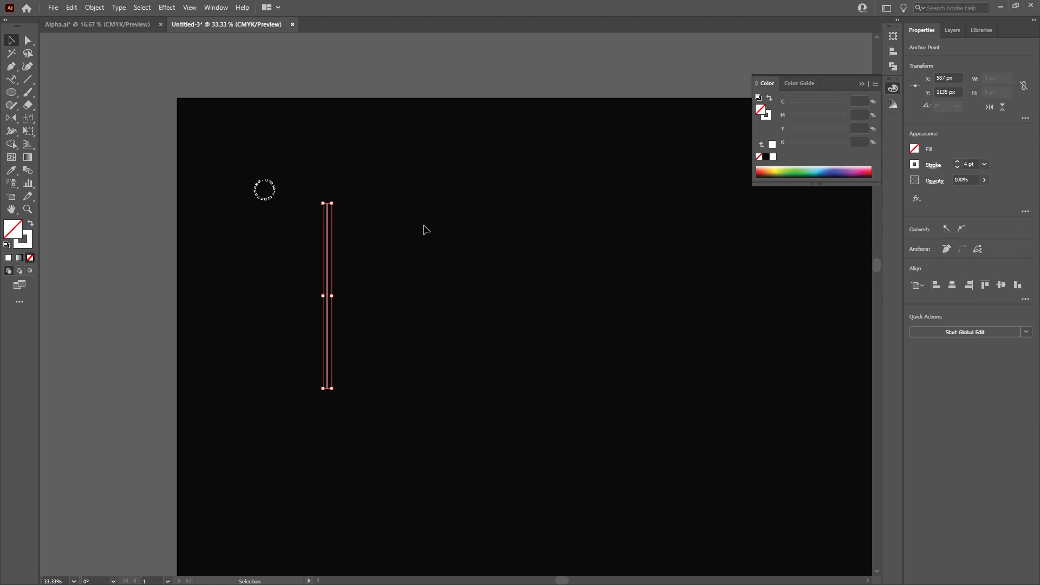
click(984, 164)
click(997, 318)
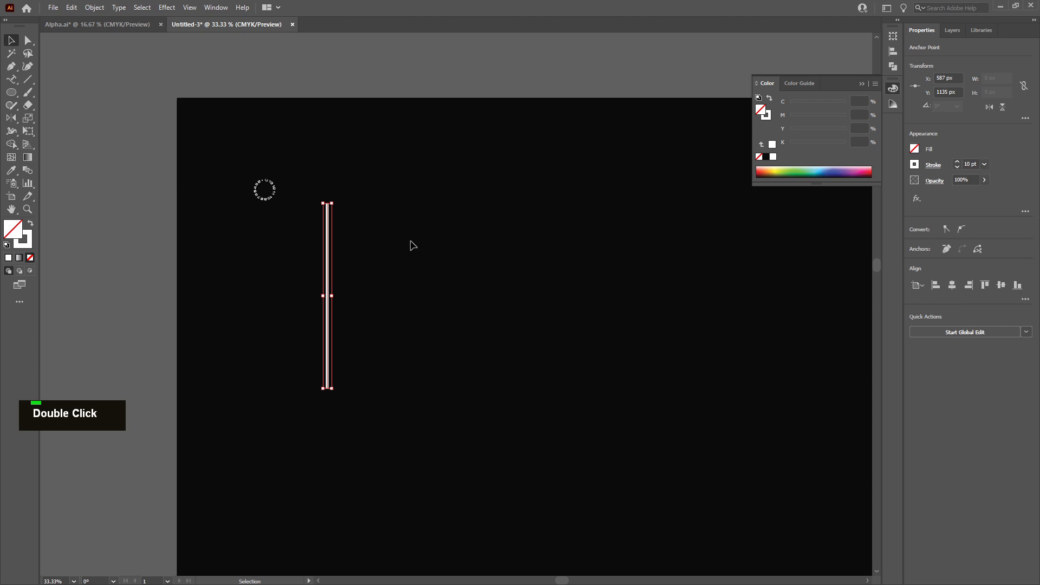
Delete the vertical line
click(335, 251)
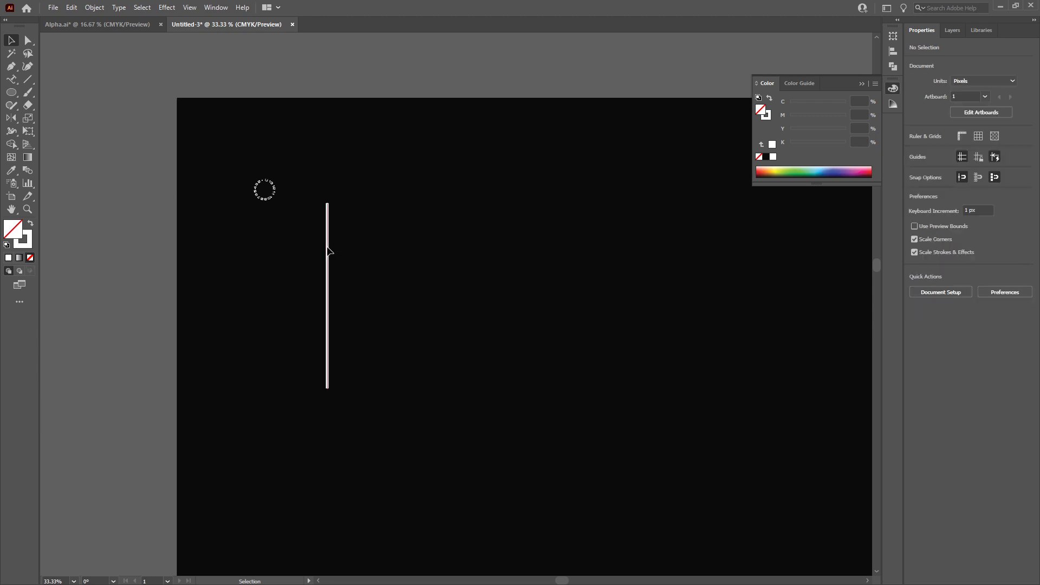
click(327, 252)
key(Delete)
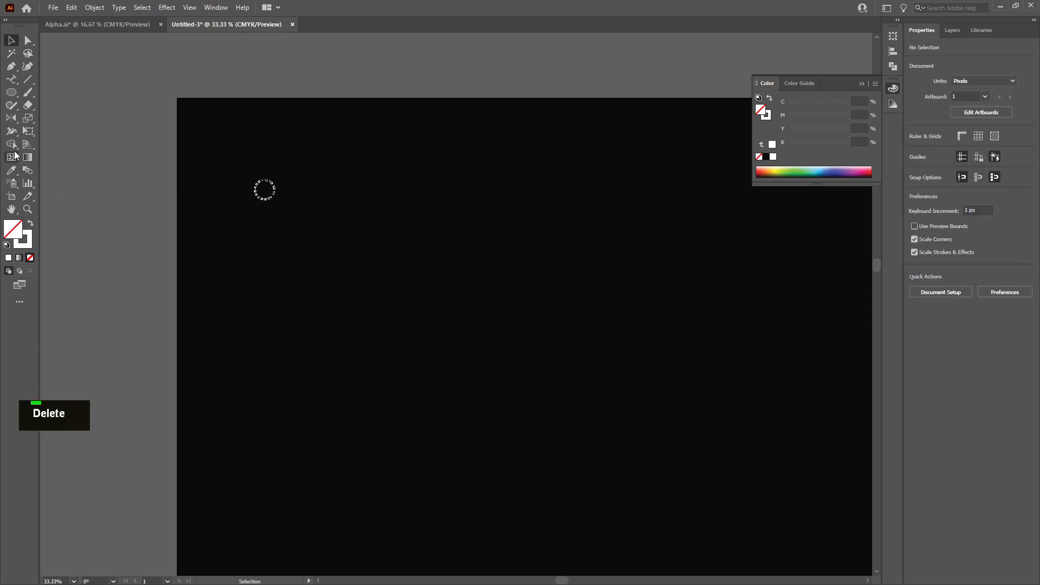
Draw a circle about 578 px wide and scale it from its centre to about 886 px
click(11, 92)
drag(330, 288, 479, 428)
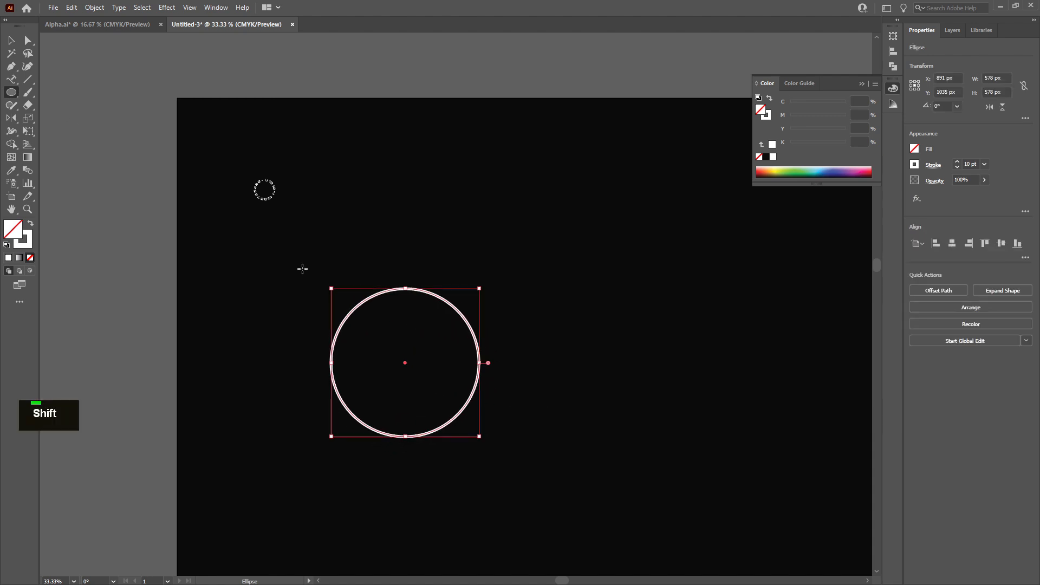
click(11, 41)
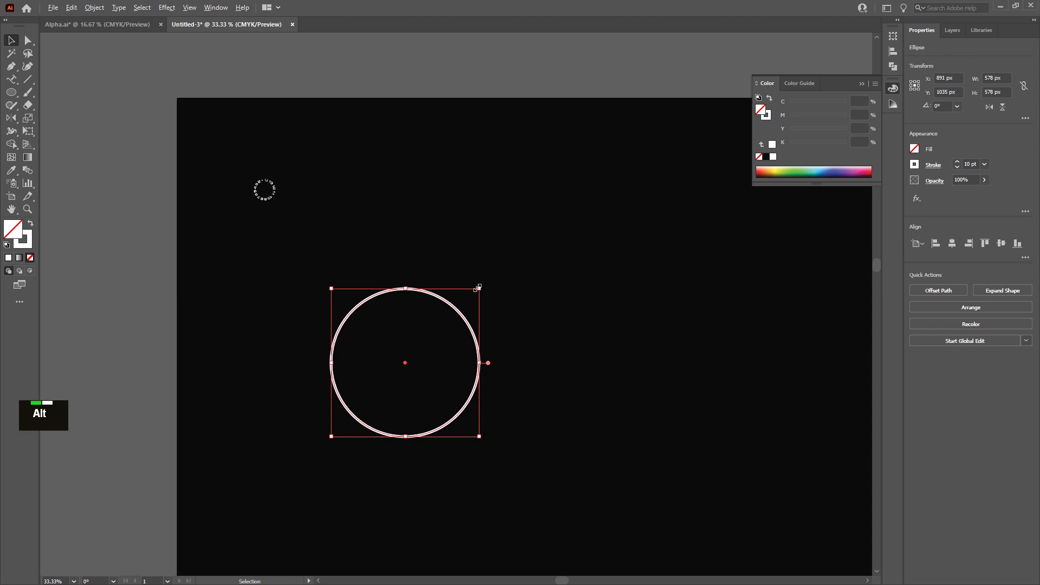
drag(478, 286, 509, 234)
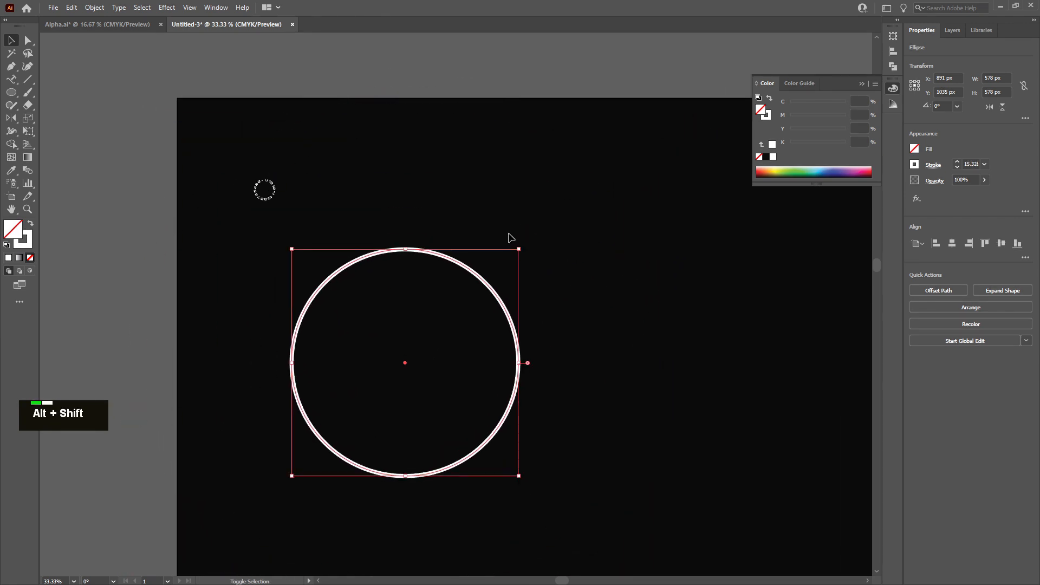
Turn off Scale Corners and Scale Strokes & Effects in the Scale transform options
click(96, 8)
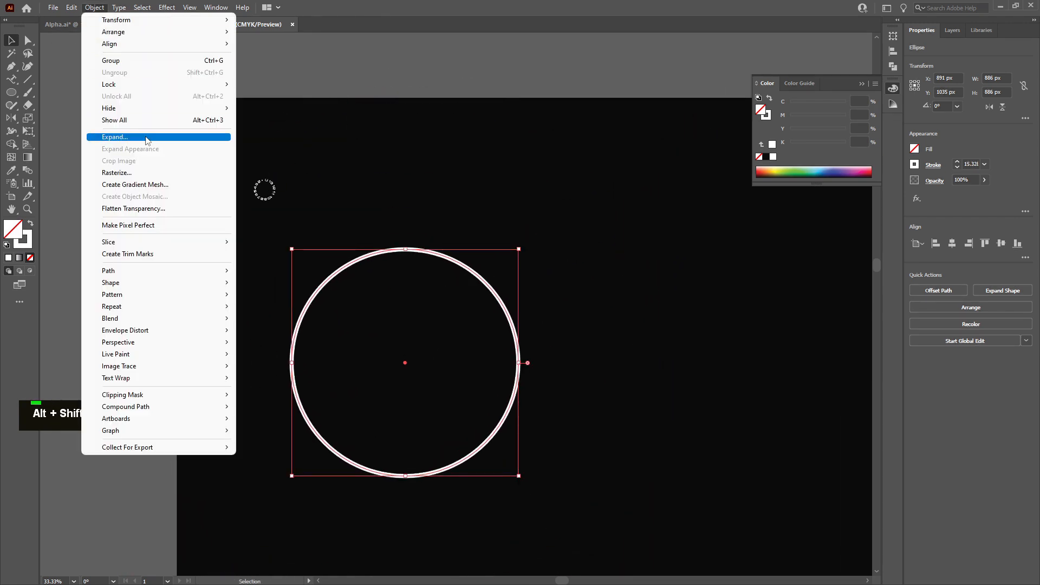
mouse_move(147, 26)
click(292, 74)
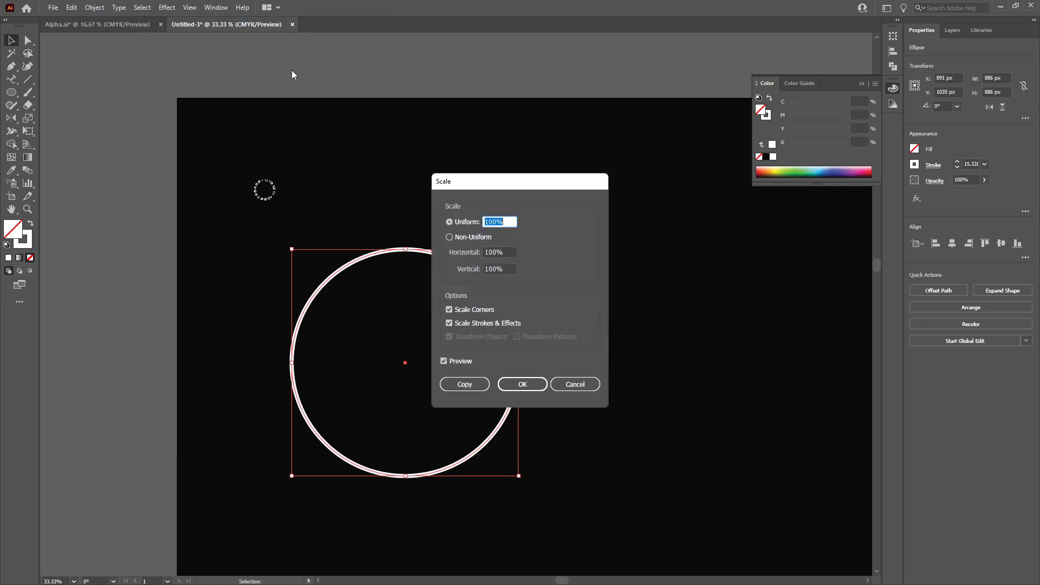
click(465, 310)
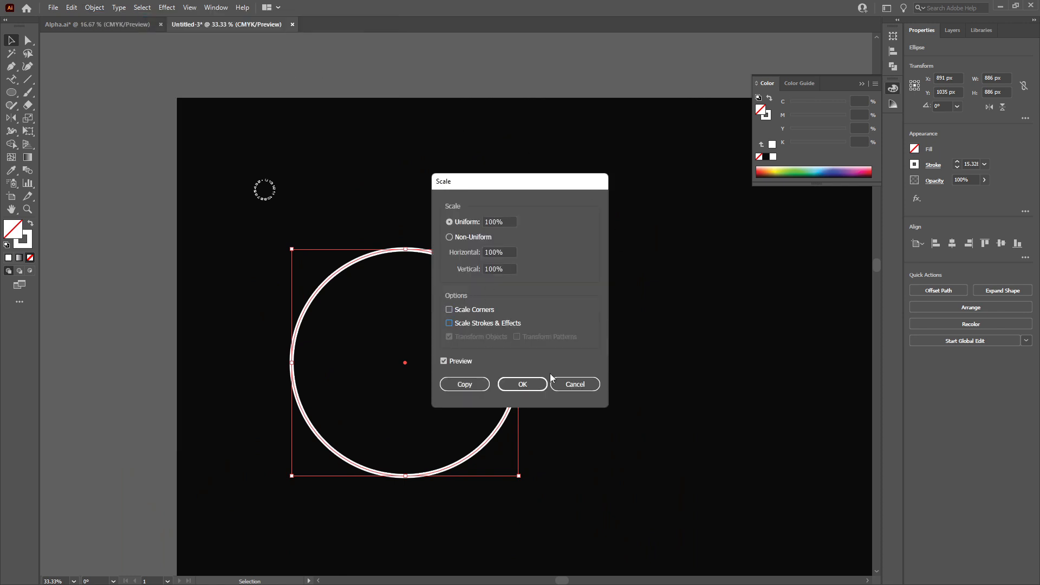
click(531, 385)
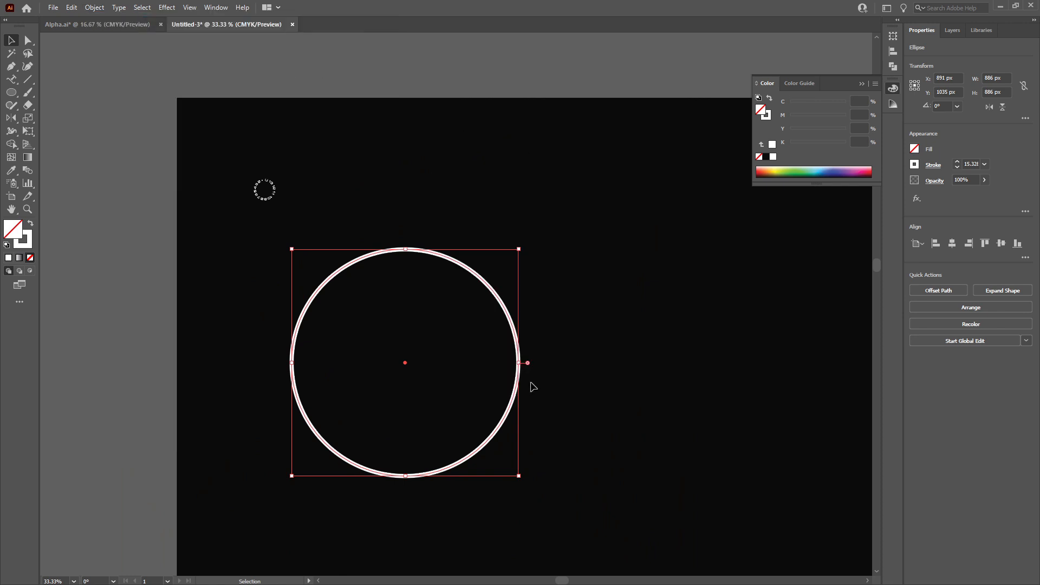
Scale the circle from its centre down to about 103 px wide, keeping its stroke weight
key(alt)
drag(518, 476, 454, 368)
scroll(403, 375, up, 4)
scroll(403, 383, up, 2)
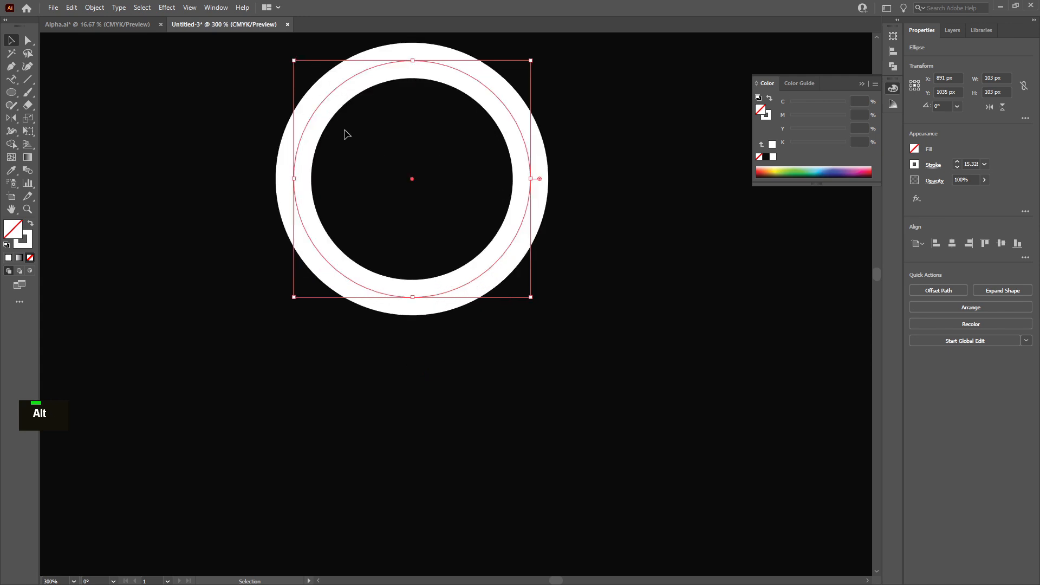
scroll(310, 124, down, 8)
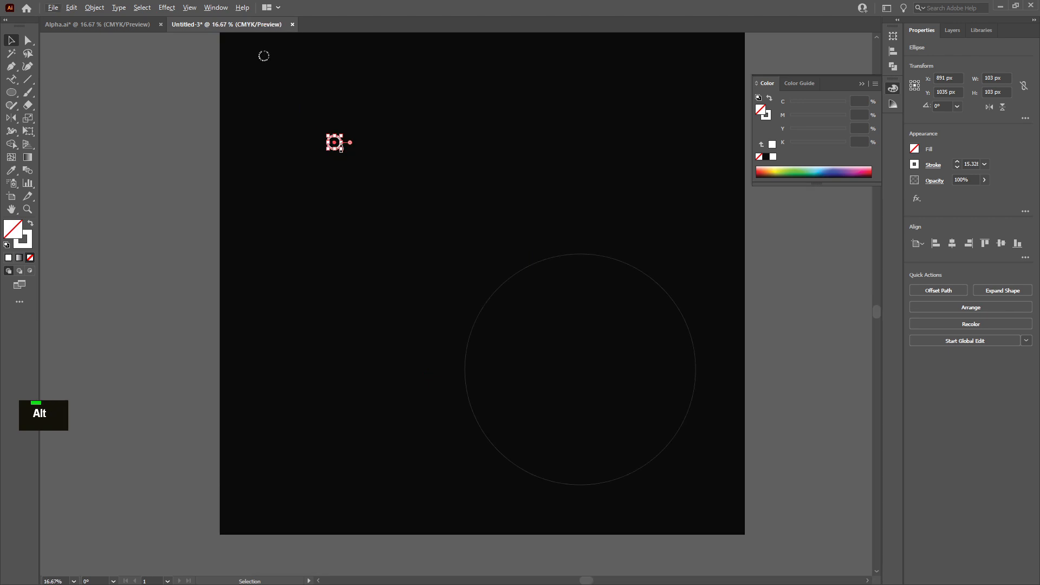
Scale the small circle from its centre up to about 1005 px wide
drag(344, 151, 506, 274)
scroll(430, 200, up, 4)
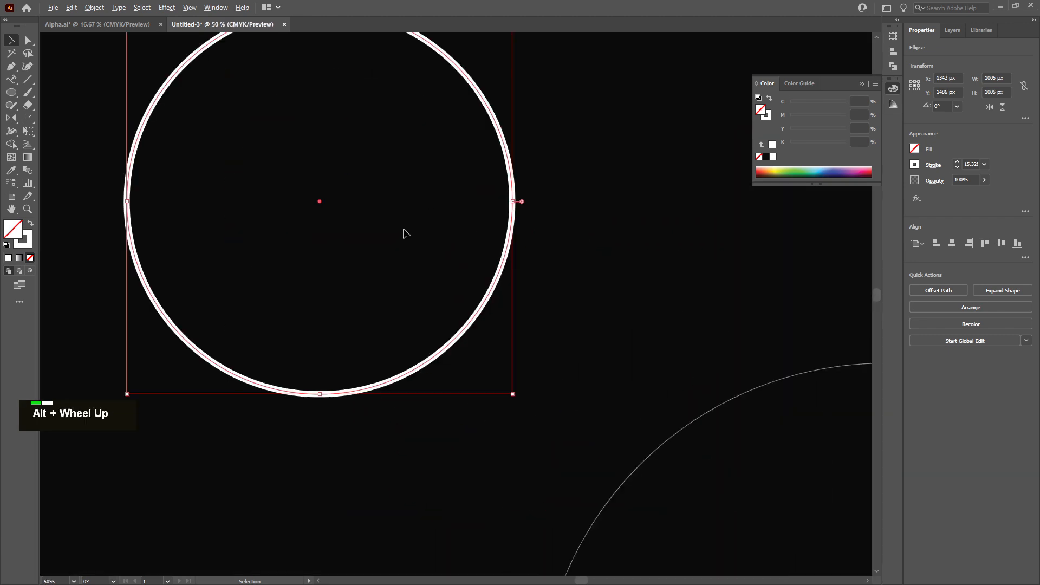
scroll(190, 121, down, 3)
Turn Scale Corners back on in the Scale dialog and apply it at 100%
click(95, 7)
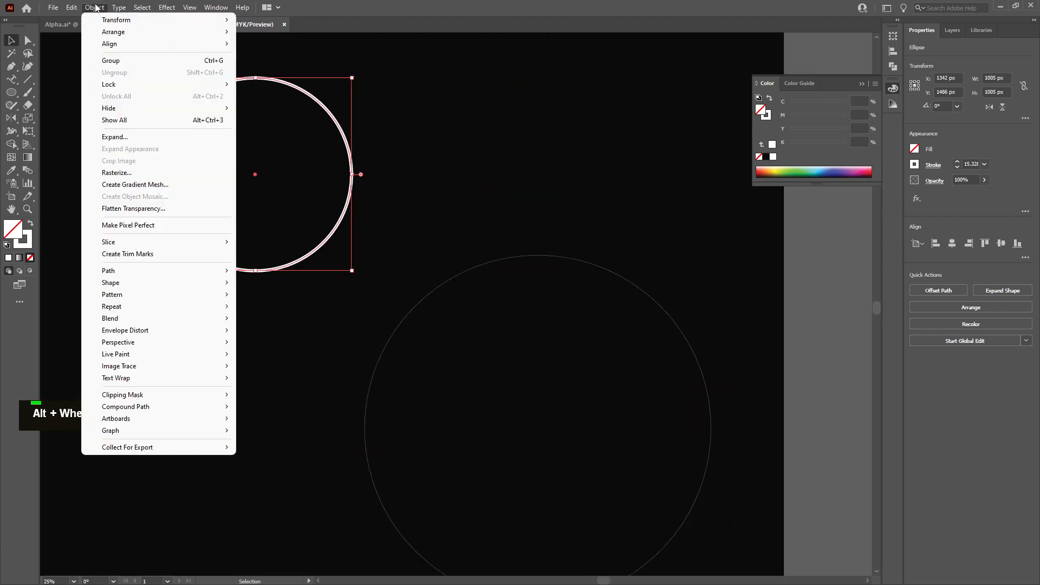
mouse_move(147, 21)
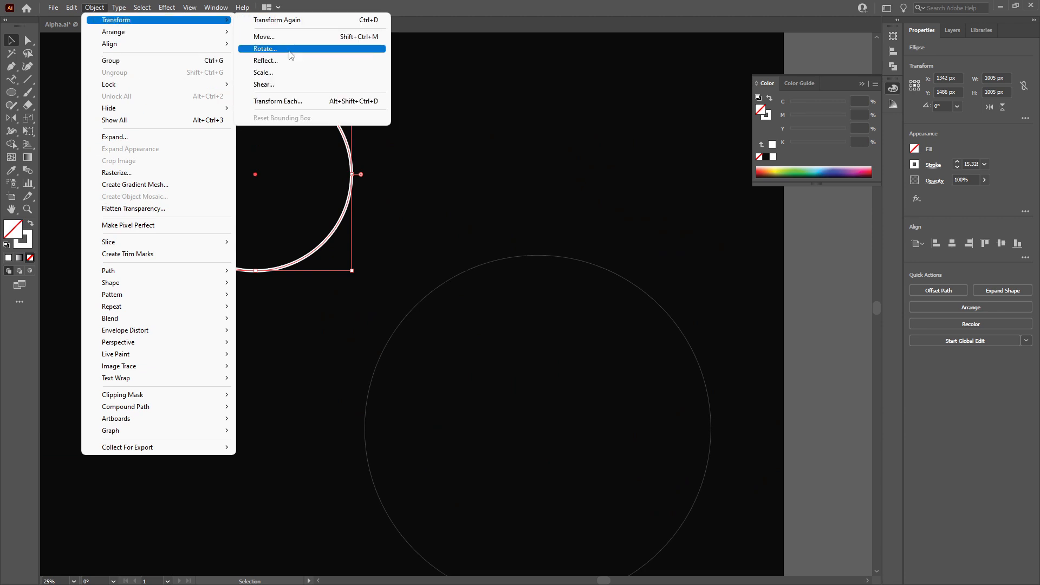
click(272, 74)
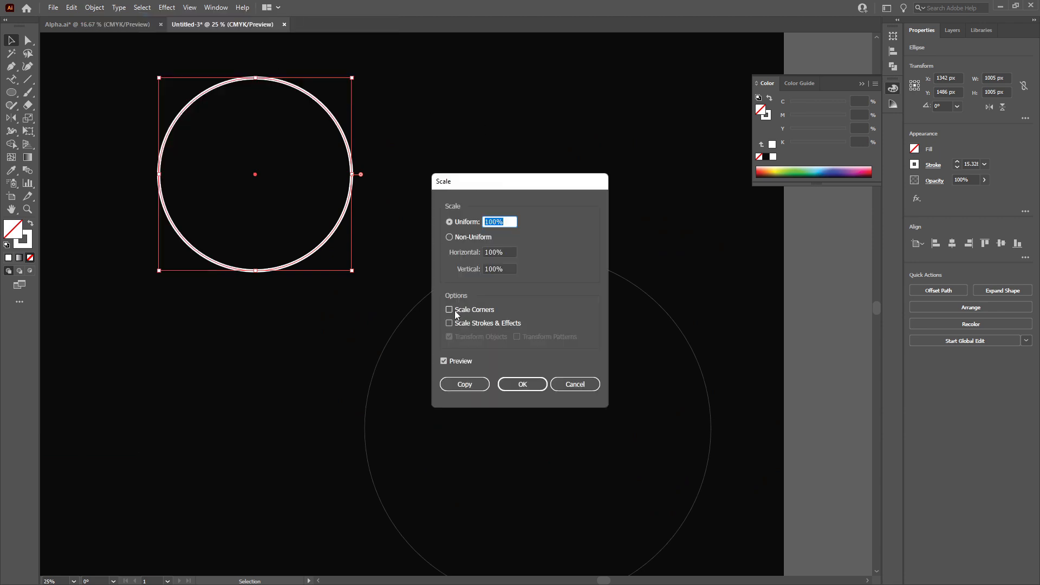
click(451, 309)
click(522, 384)
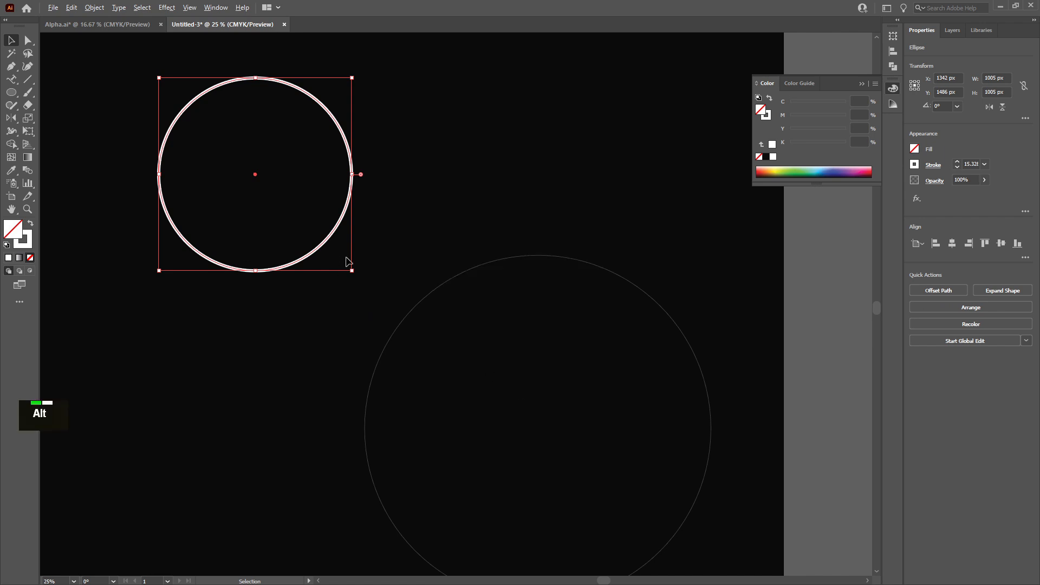
Scale the circle from its centre down to about 187 px wide
drag(352, 271, 355, 196)
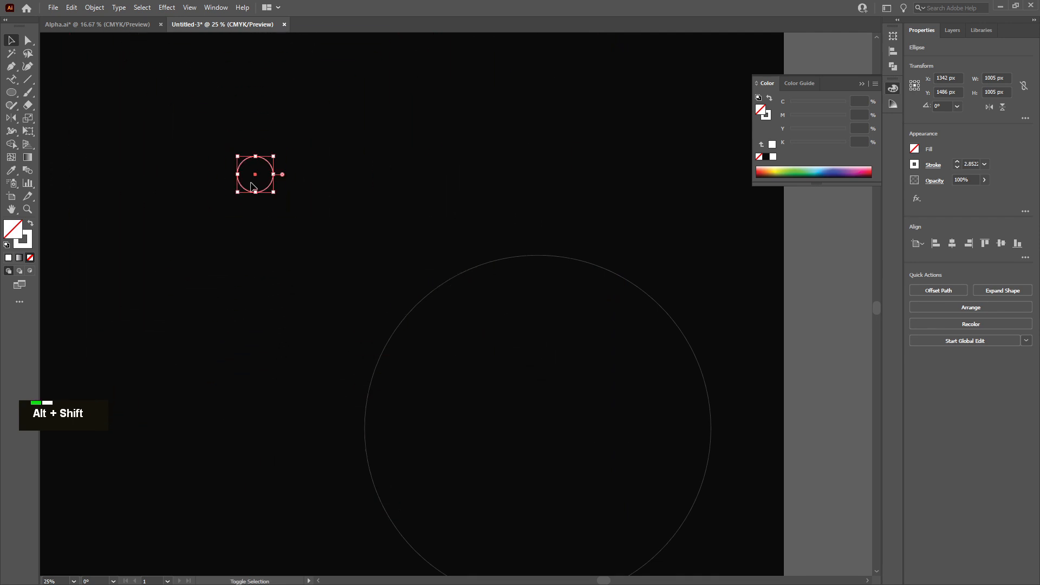
scroll(265, 187, up, 6)
scroll(286, 190, up, 2)
scroll(295, 184, down, 2)
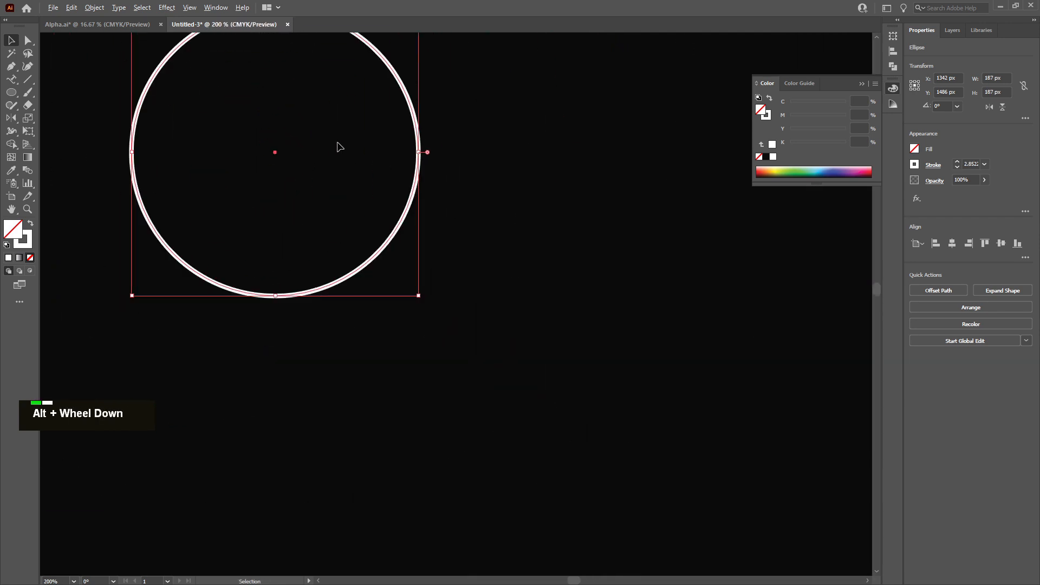
scroll(339, 147, up, 1)
scroll(342, 248, up, 2)
scroll(318, 203, left, 5)
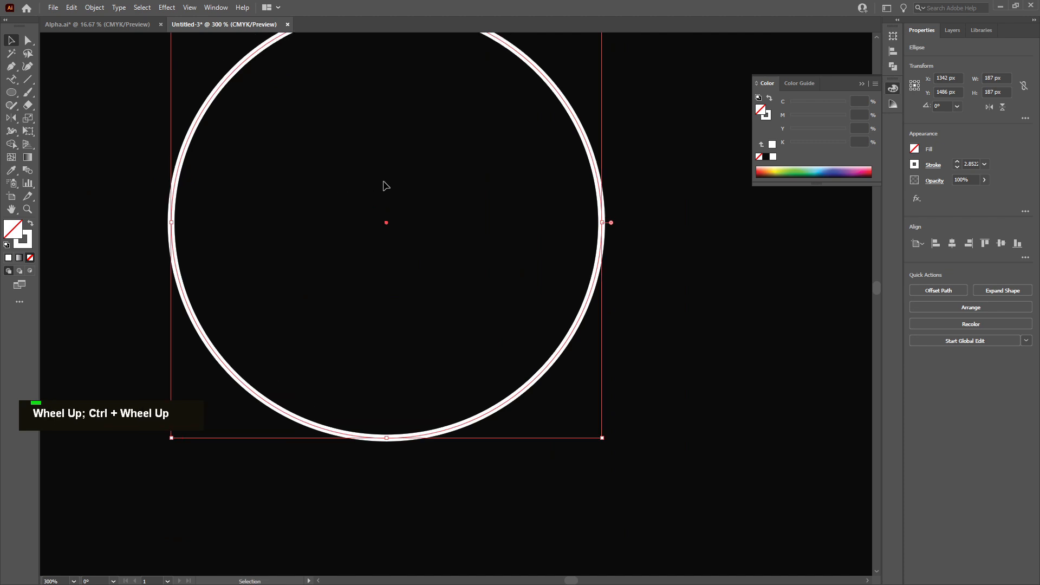
scroll(390, 186, down, 2)
Delete the circle
key(Delete)
scroll(392, 183, down, 6)
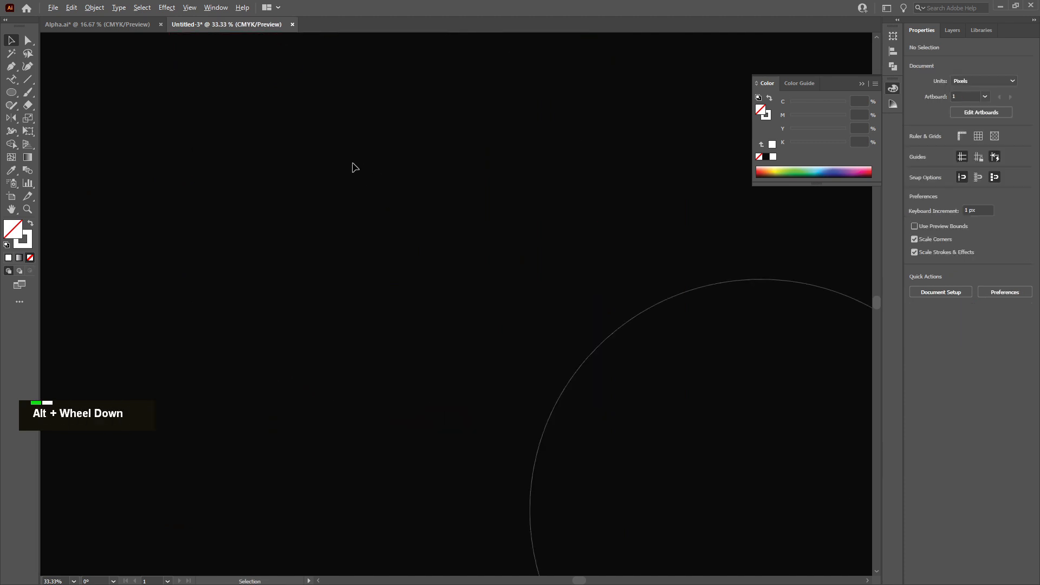
scroll(352, 157, down, 3)
scroll(401, 111, up, 4)
scroll(415, 120, up, 1)
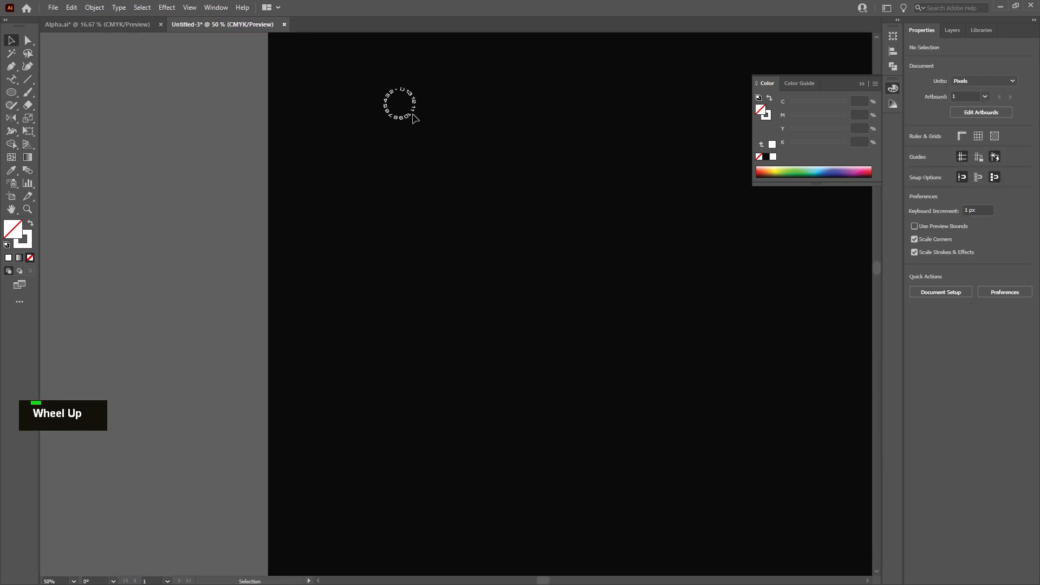
Move the outlined channel-number group onto the artboard and scale it from its centre to about 1684 px wide
double_click(415, 119)
drag(417, 123, 585, 290)
scroll(583, 358, down, 3)
scroll(583, 357, right, 6)
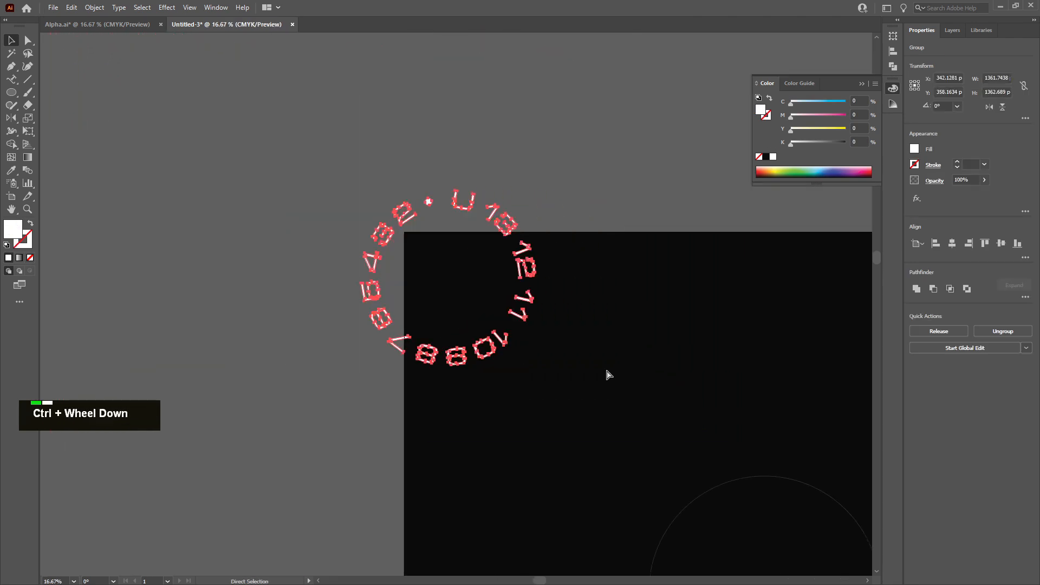
scroll(472, 371, down, 4)
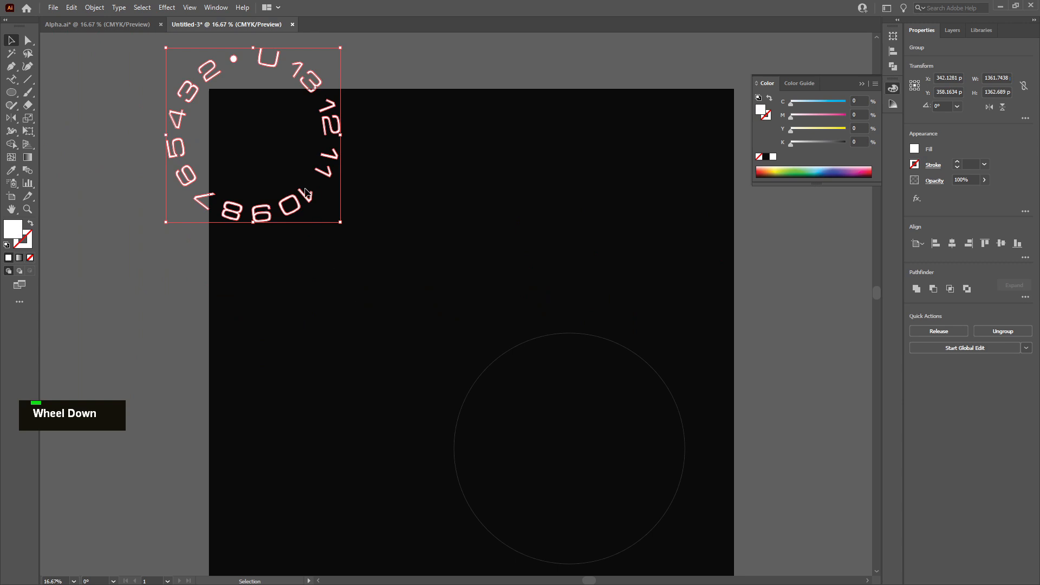
drag(305, 192, 403, 276)
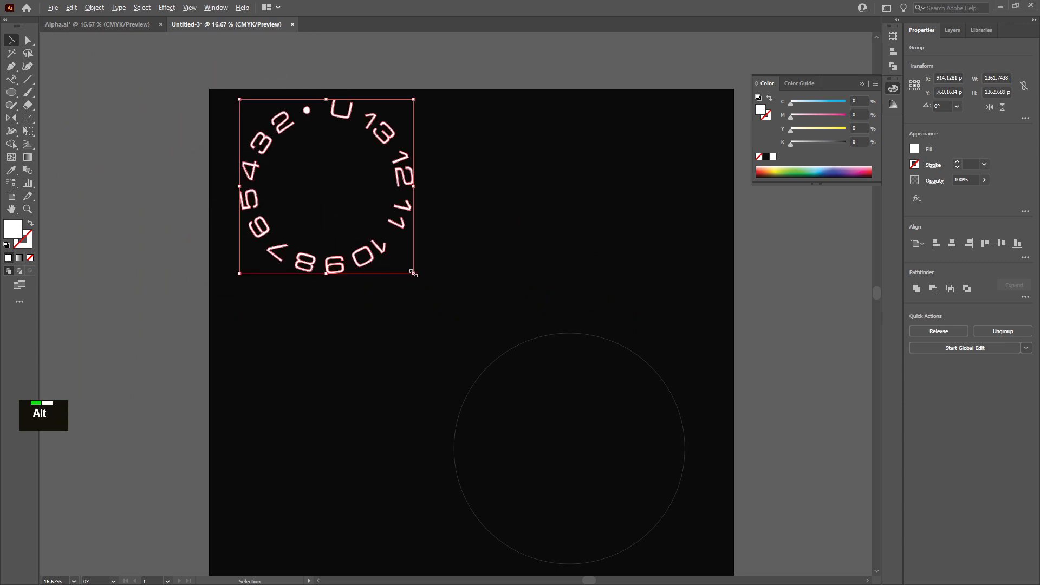
drag(413, 273, 497, 353)
drag(426, 305, 463, 340)
drag(531, 389, 472, 329)
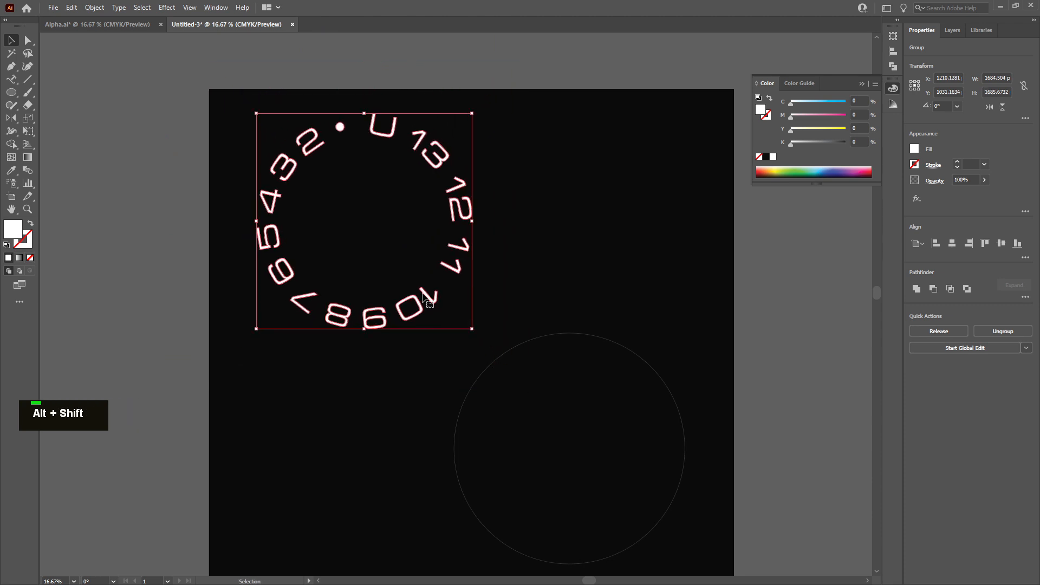
drag(423, 294, 410, 292)
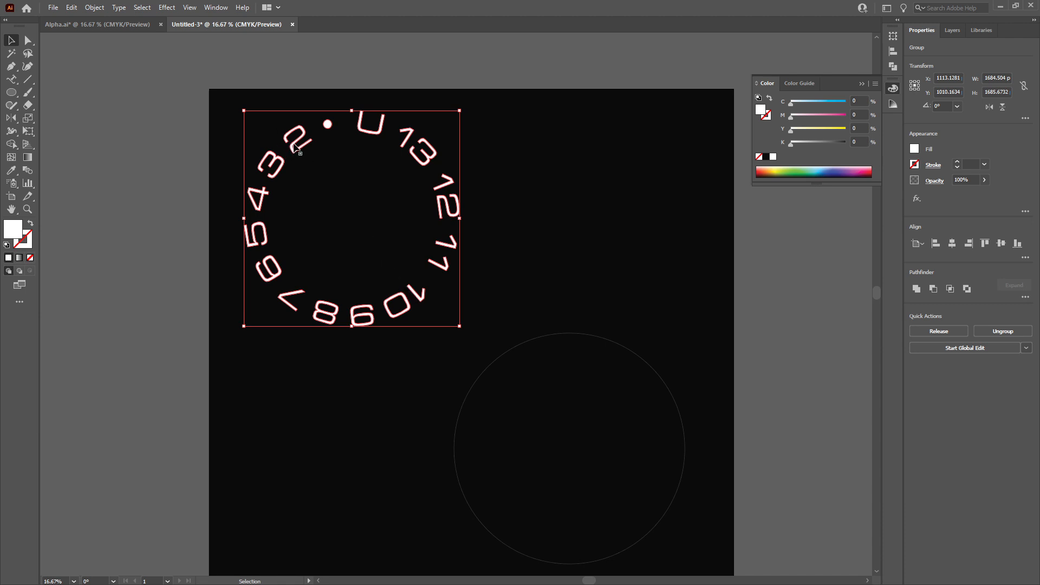
Delete the number group and duplicate the hidden text-on-path, making the copy visible in the Layers panel
key(Delete)
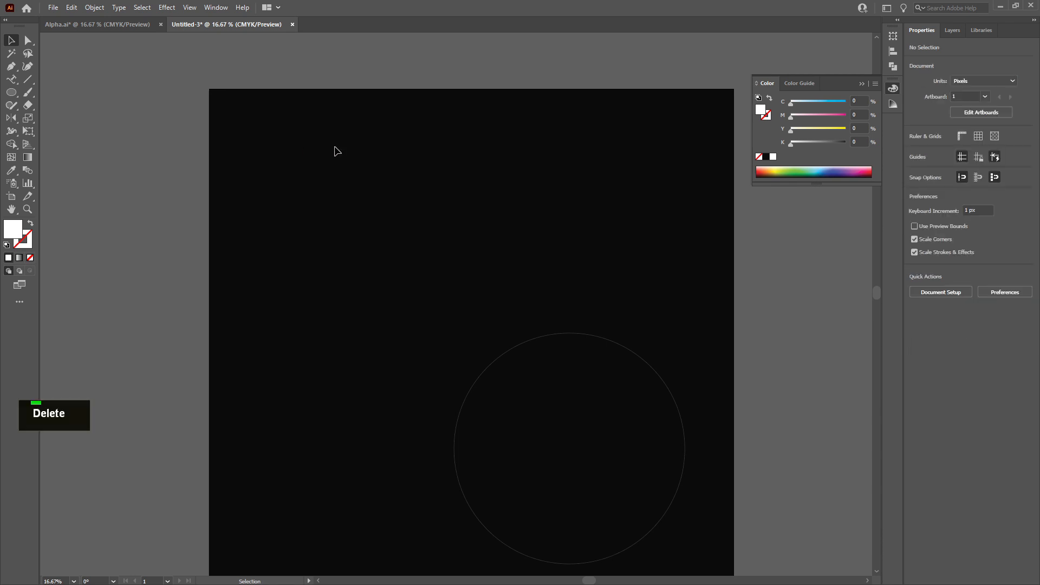
click(952, 29)
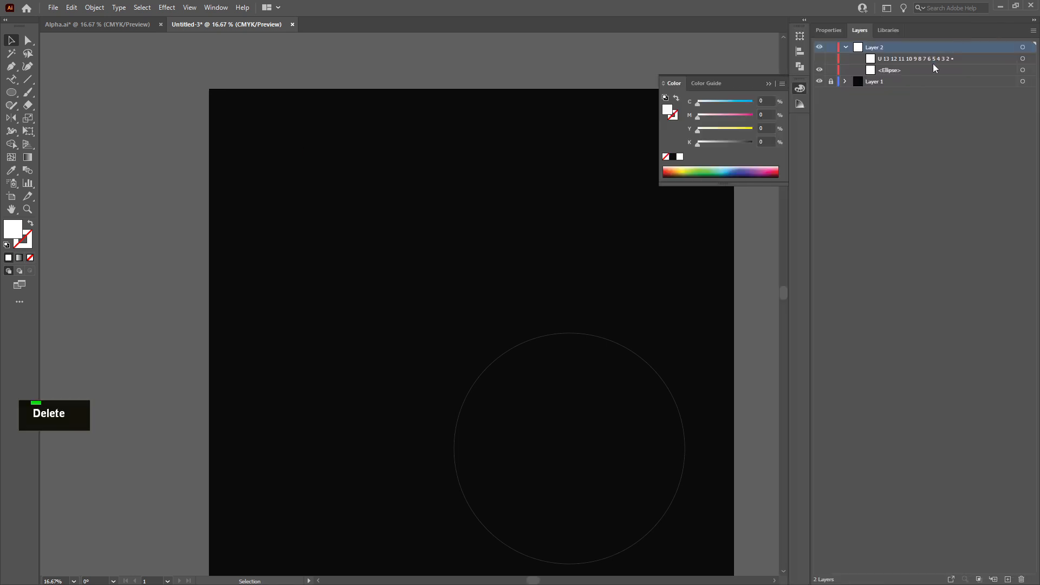
key(alt)
drag(278, 111, 351, 181)
click(819, 58)
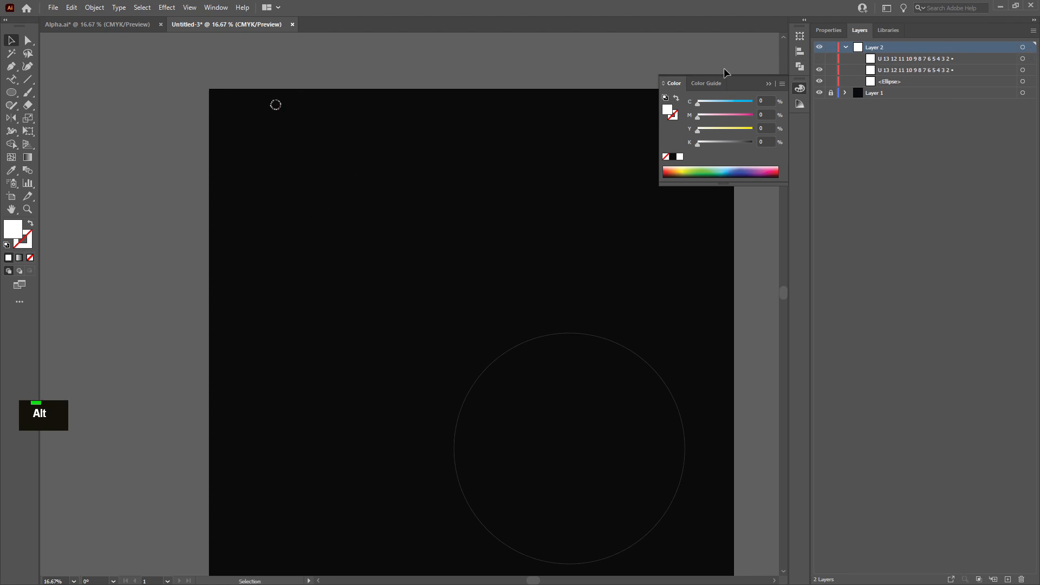
Set the font size of the channel-number text on the small circle to 8 pt
click(283, 111)
ctrl+scroll(372, 109, left, 2)
alt+scroll(372, 109, up, 8)
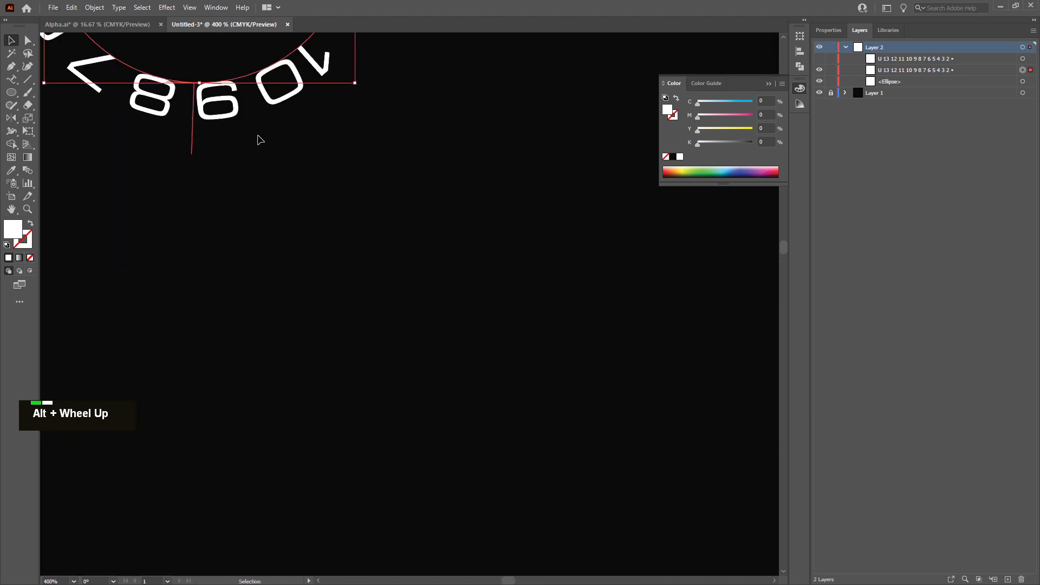
scroll(276, 183, up, 4)
ctrl+scroll(283, 198, down, 8)
ctrl+scroll(286, 191, up, 5)
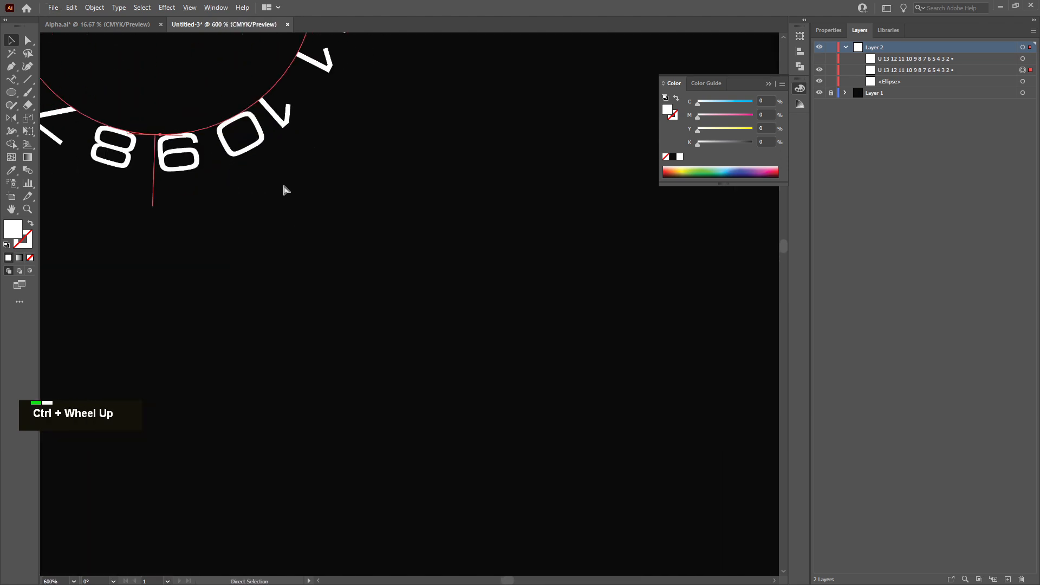
ctrl+scroll(285, 191, left, 4)
scroll(288, 176, up, 7)
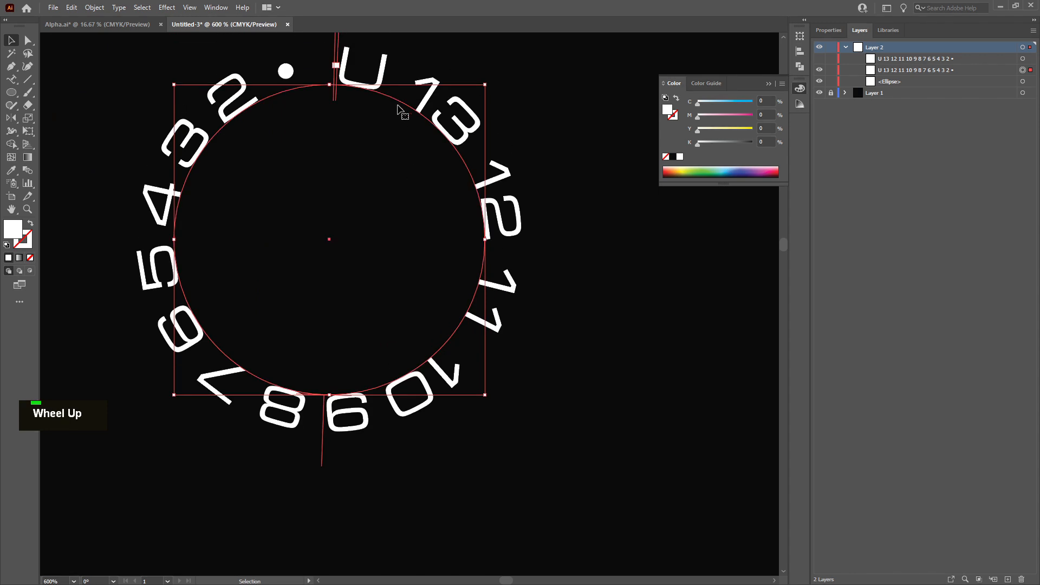
double_click(394, 100)
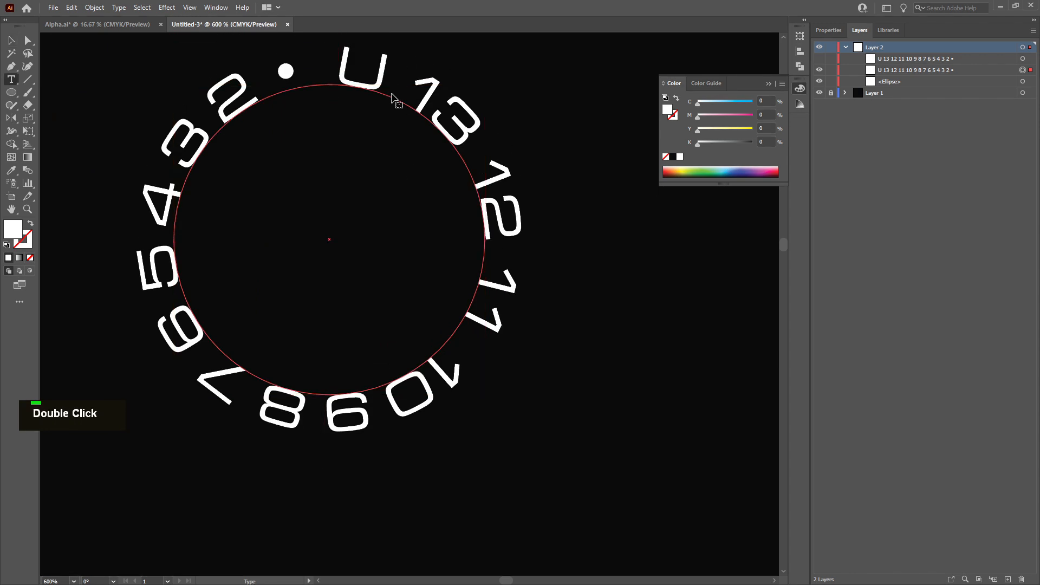
click(829, 30)
key(Escape)
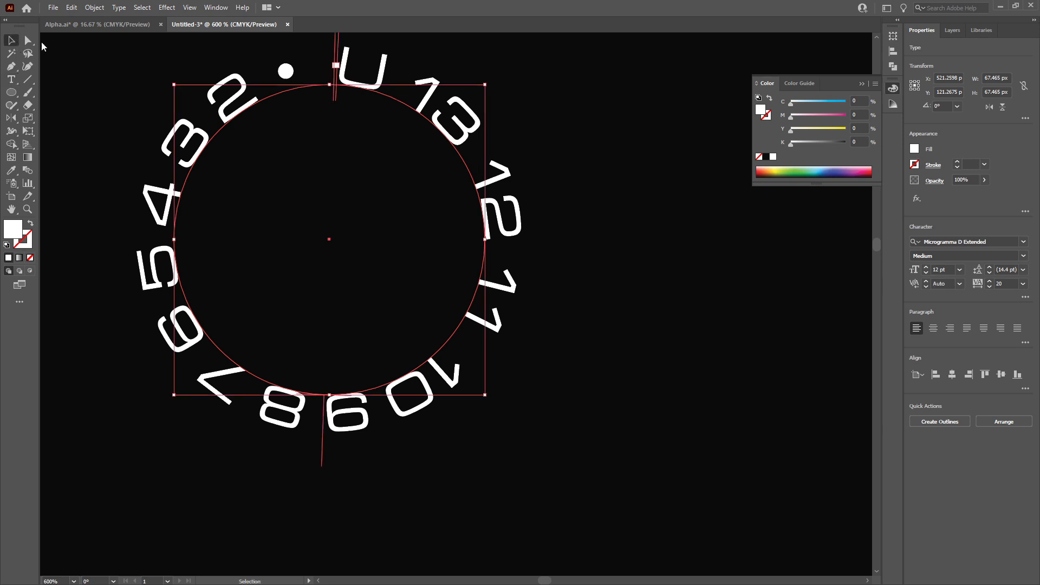
click(959, 269)
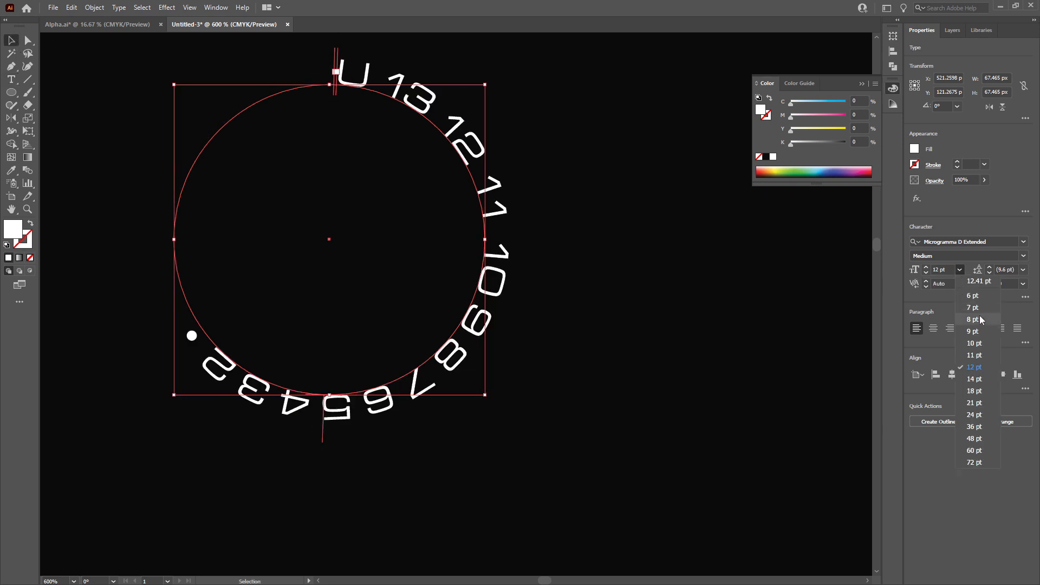
click(975, 319)
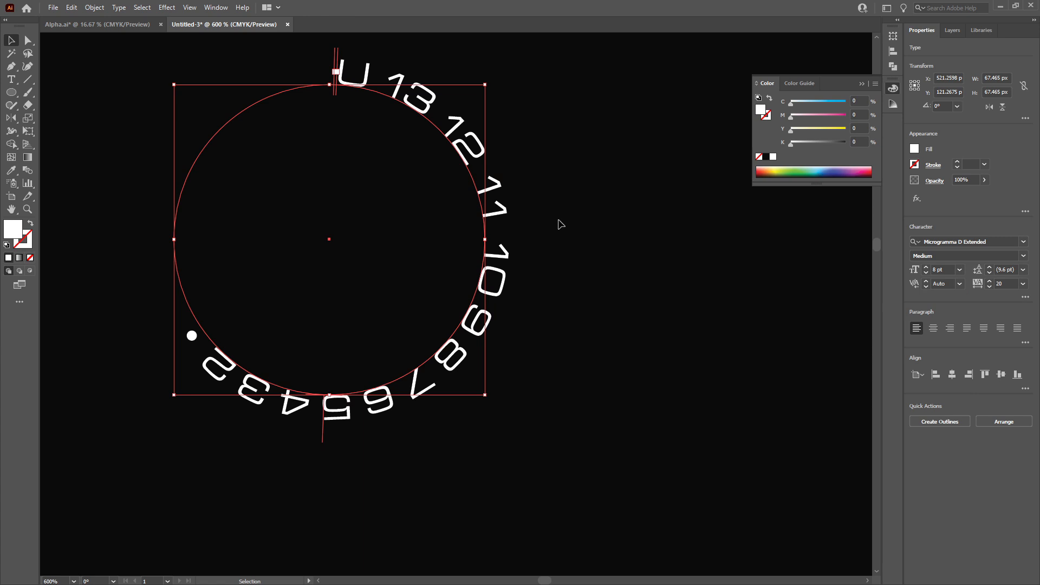
Insert a space between each pair of channel numbers along the circular path
double_click(410, 93)
key(ctrl+a)
click(379, 77)
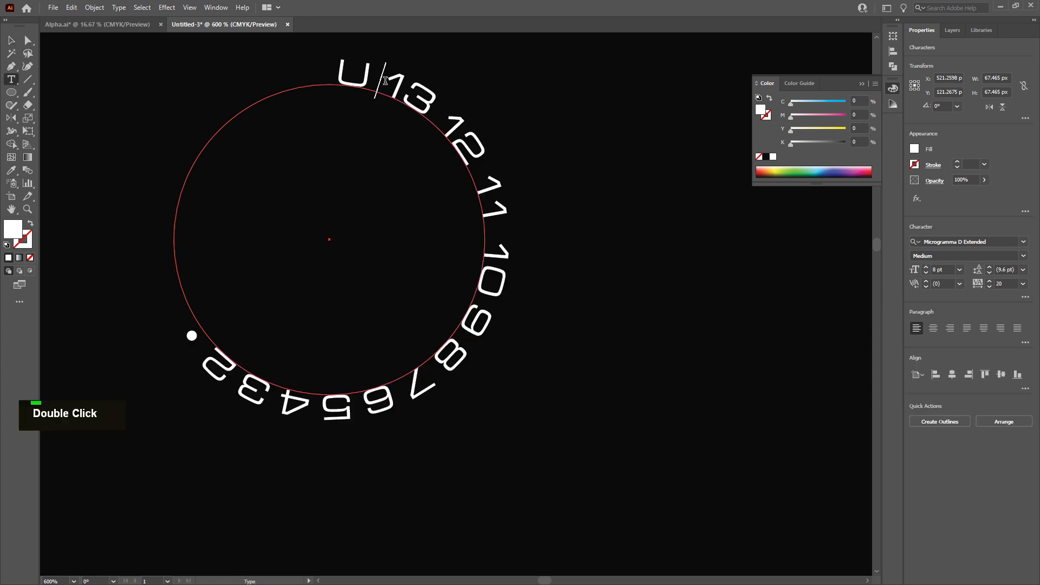
click(449, 120)
click(482, 203)
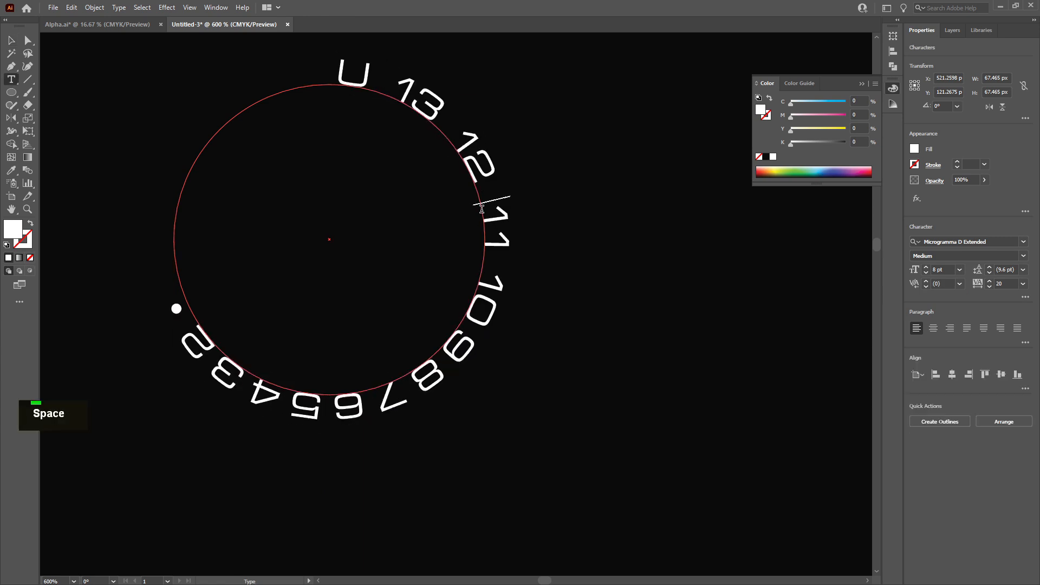
click(487, 263)
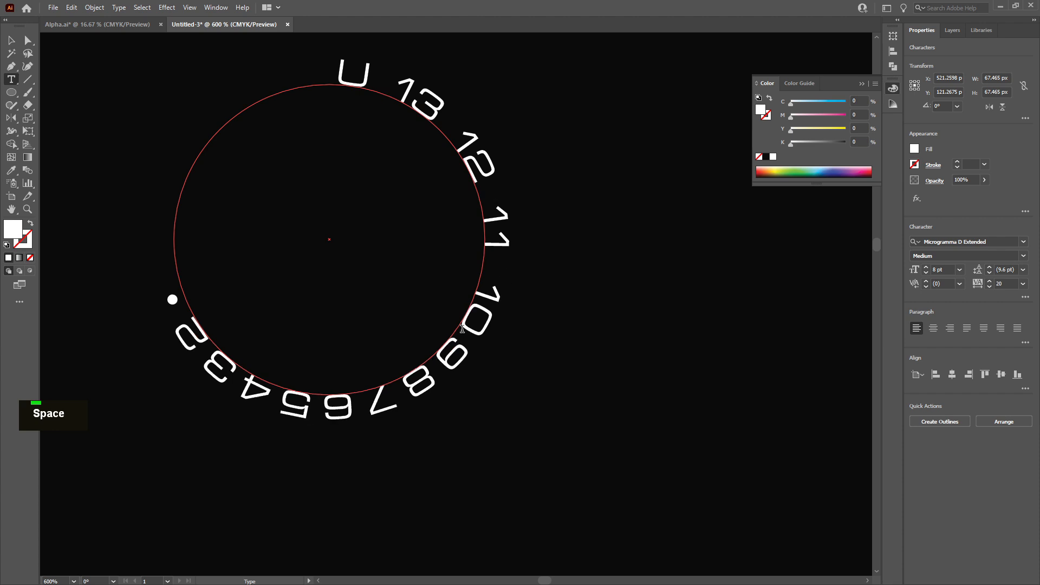
click(459, 335)
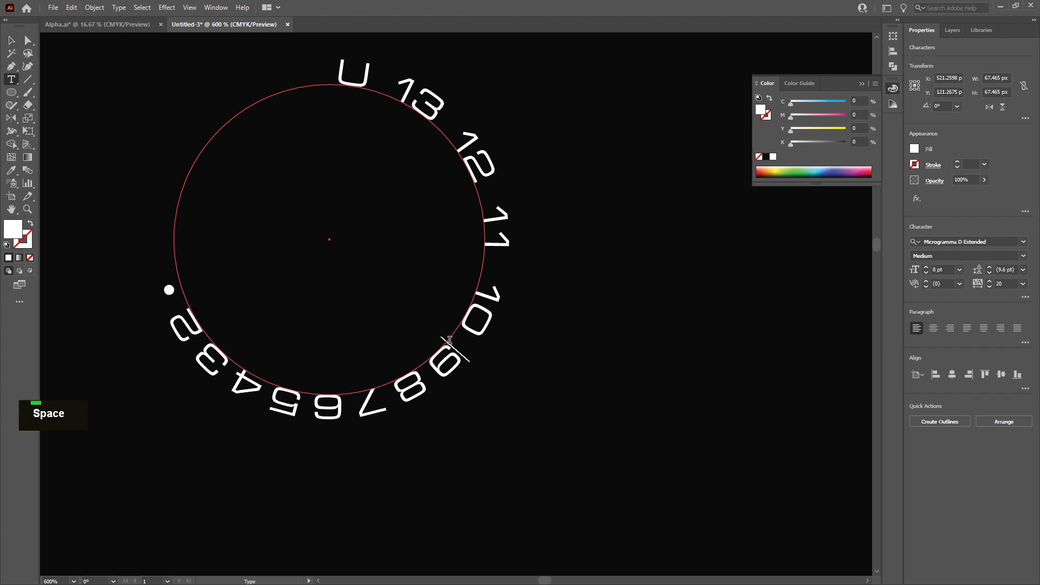
click(431, 381)
click(368, 402)
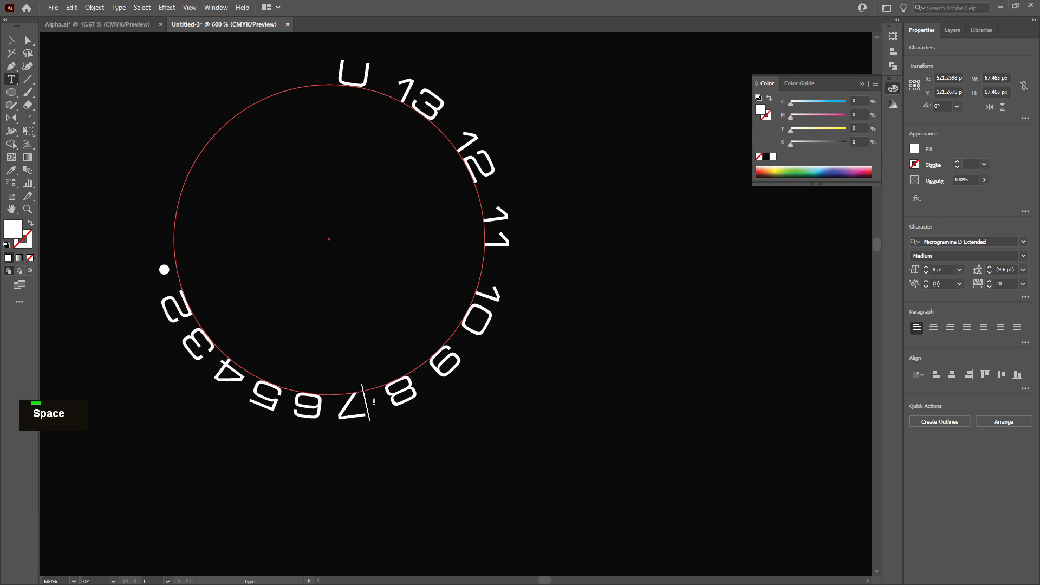
click(328, 407)
click(278, 399)
click(228, 373)
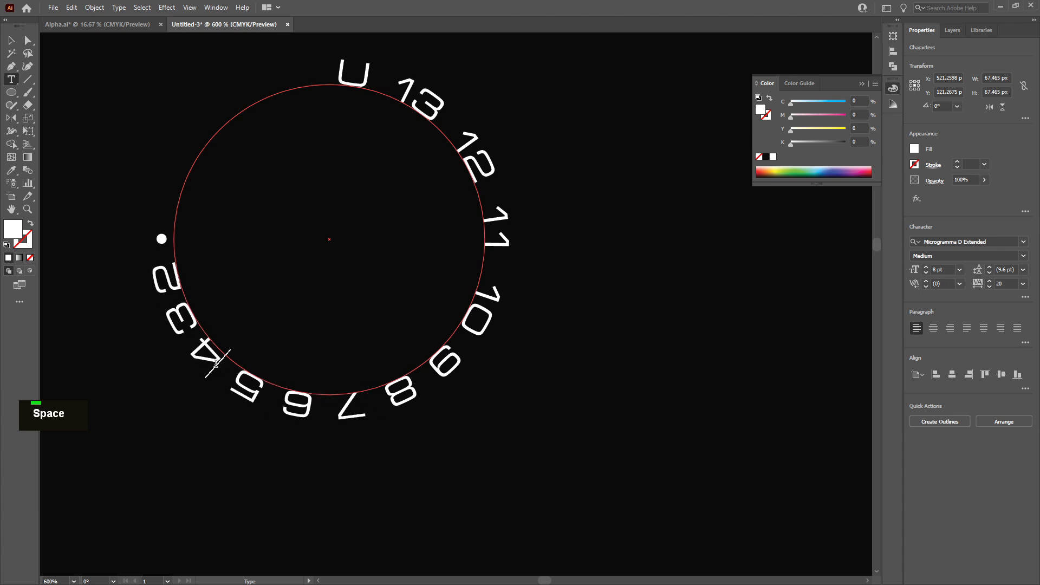
click(186, 323)
click(169, 285)
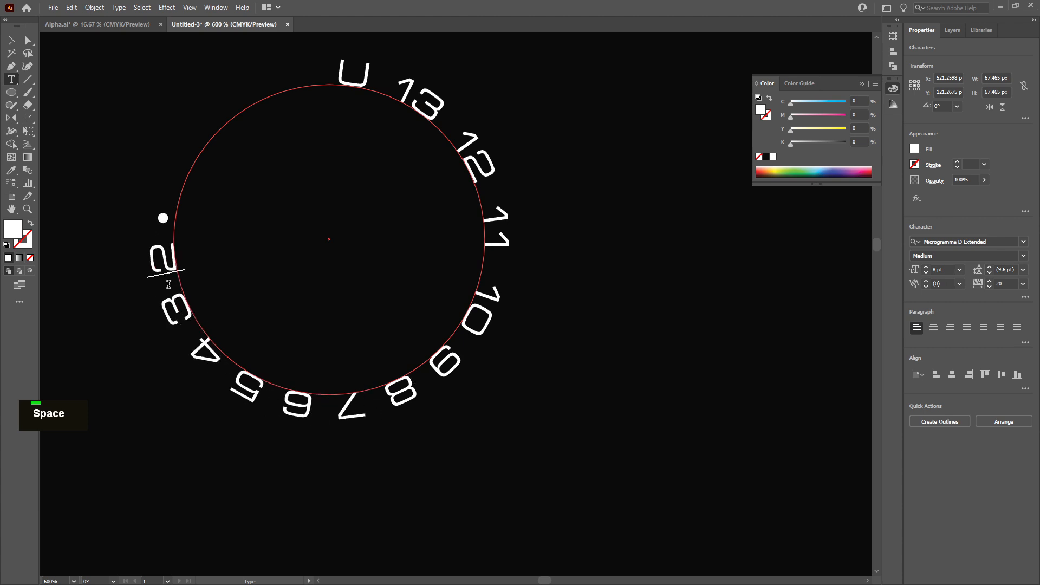
click(159, 234)
Set the tracking of the channel-number text to 100
click(11, 41)
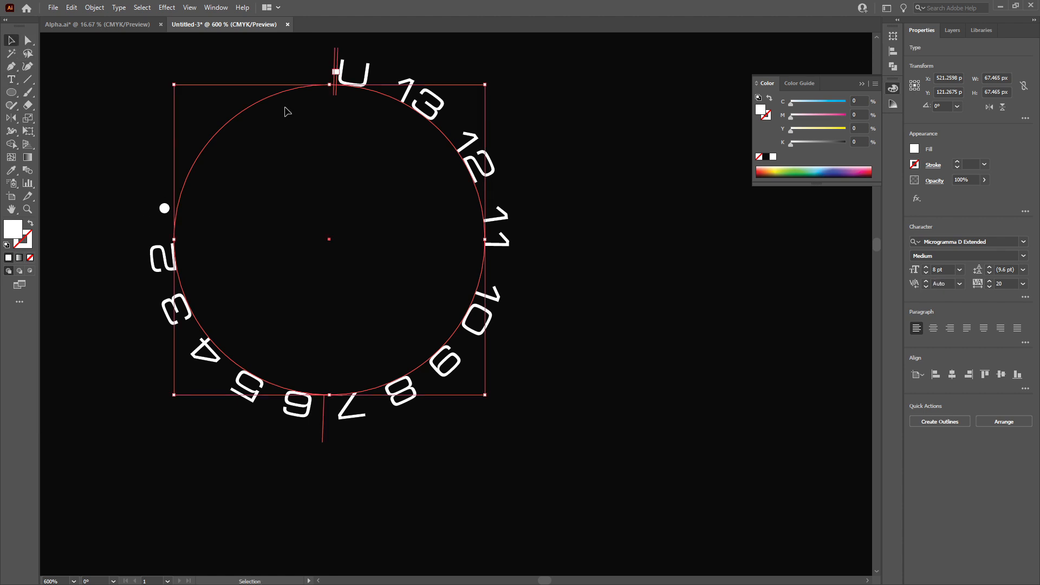
click(1024, 284)
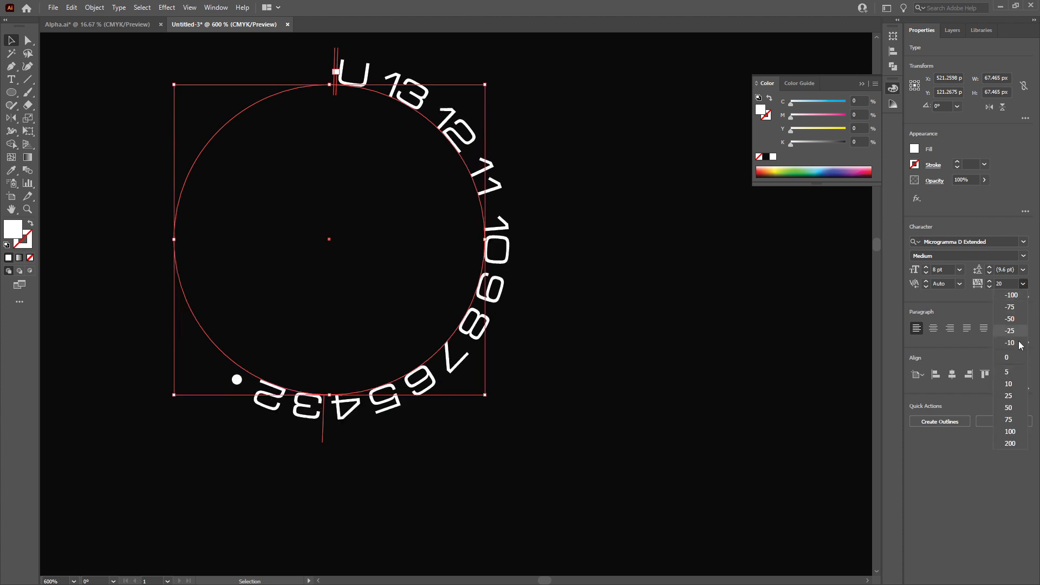
click(1016, 432)
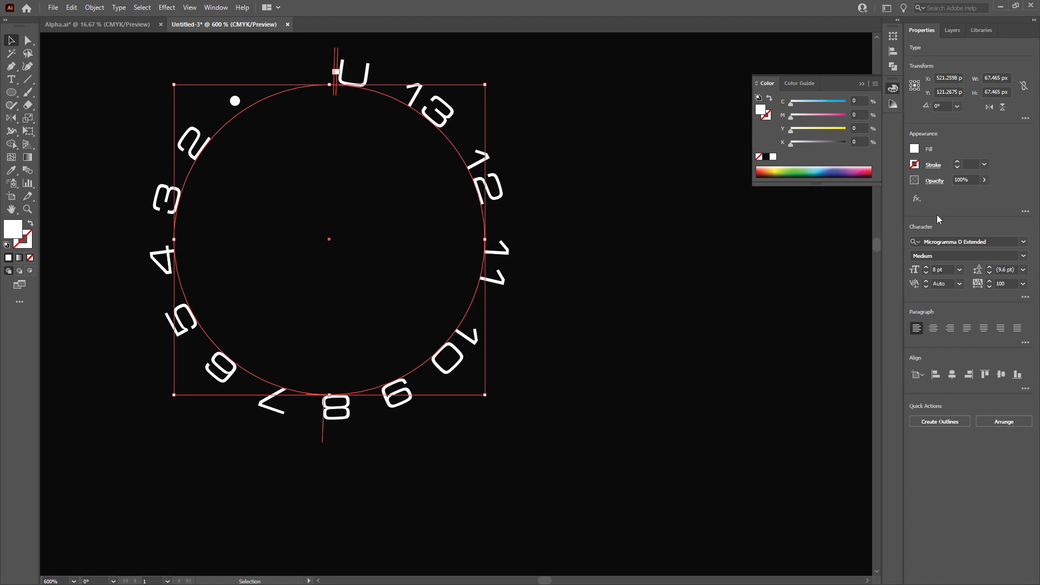
Add further spaces between the channel numbers along the circular path to spread them more evenly
click(959, 269)
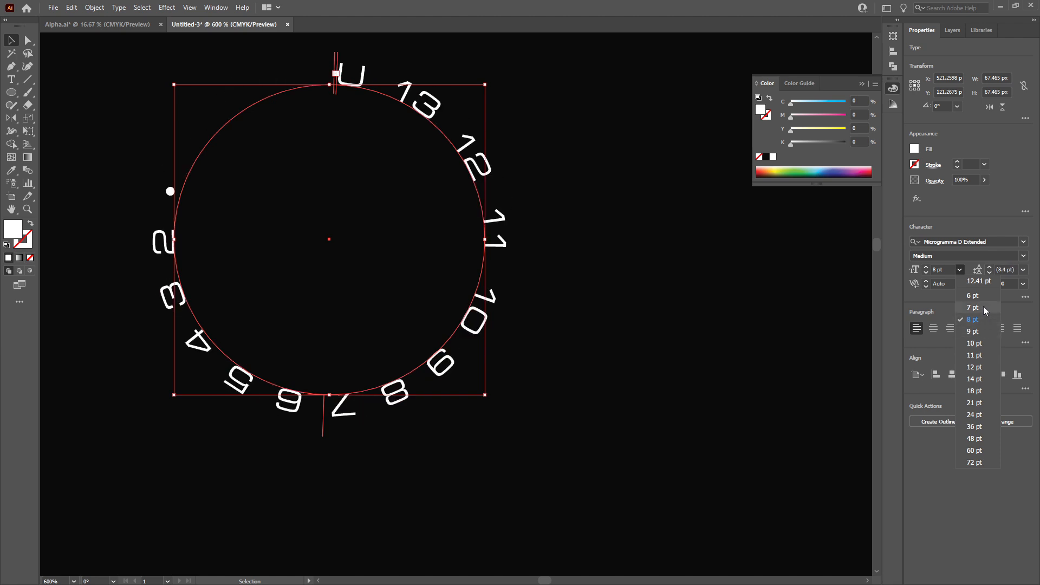
key(Escape)
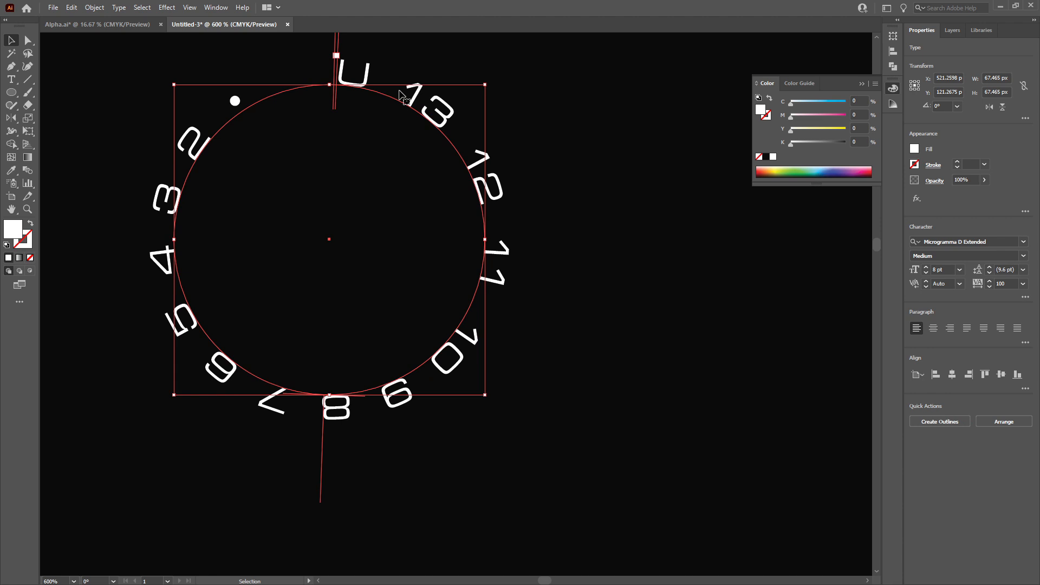
double_click(401, 95)
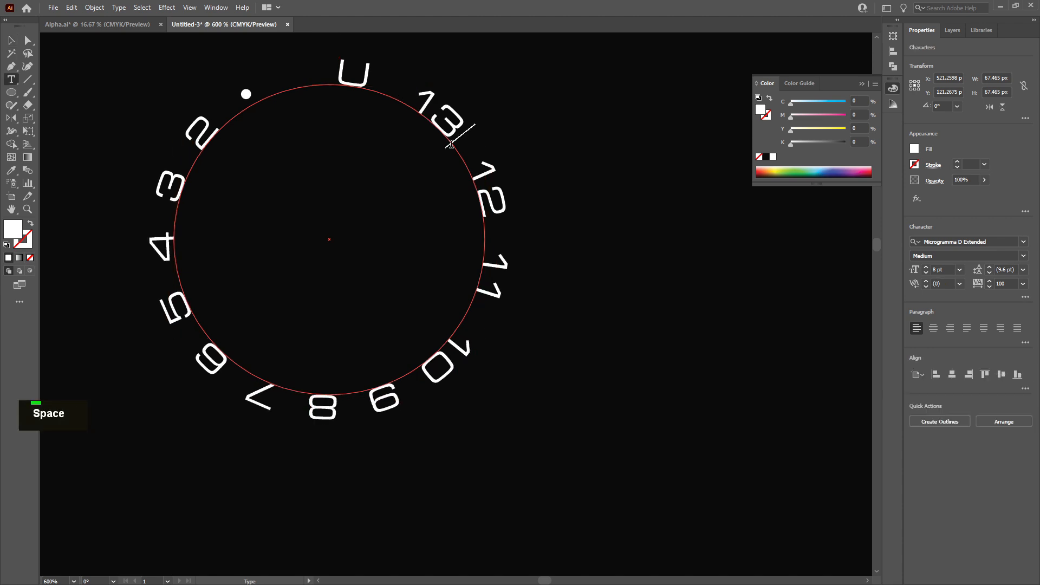
click(493, 234)
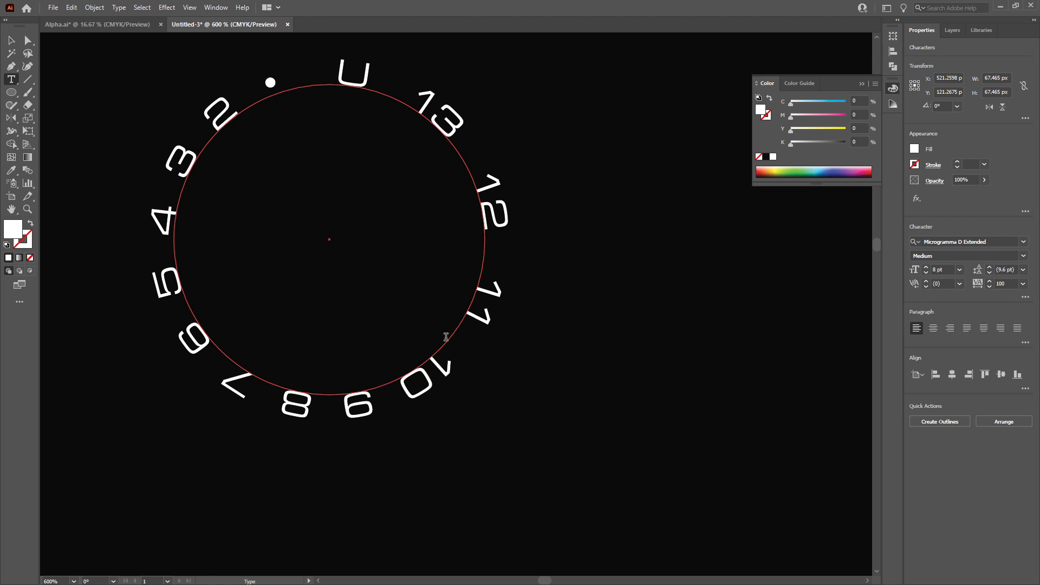
click(391, 387)
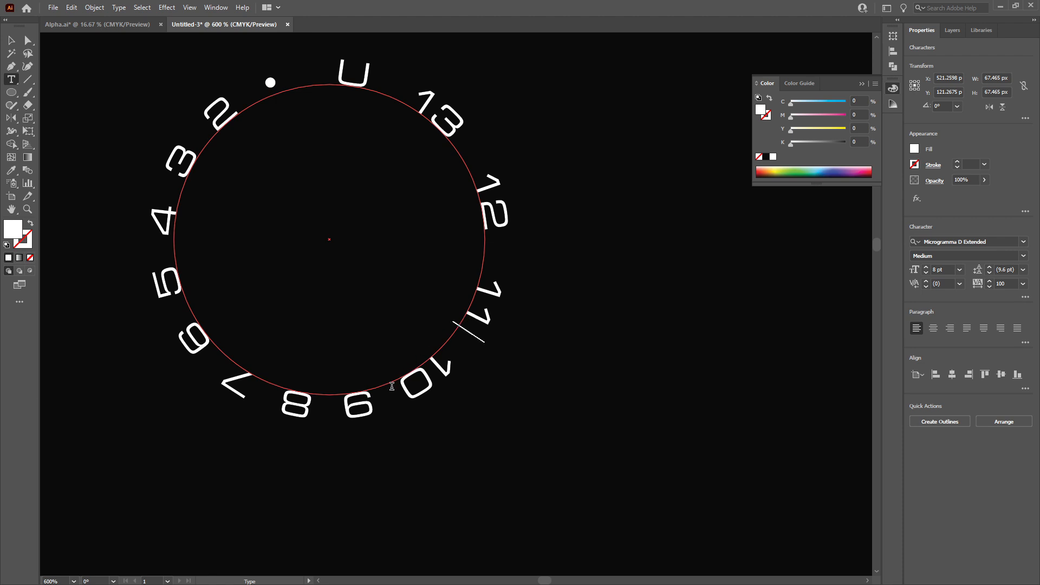
click(312, 400)
click(254, 385)
click(206, 336)
click(167, 248)
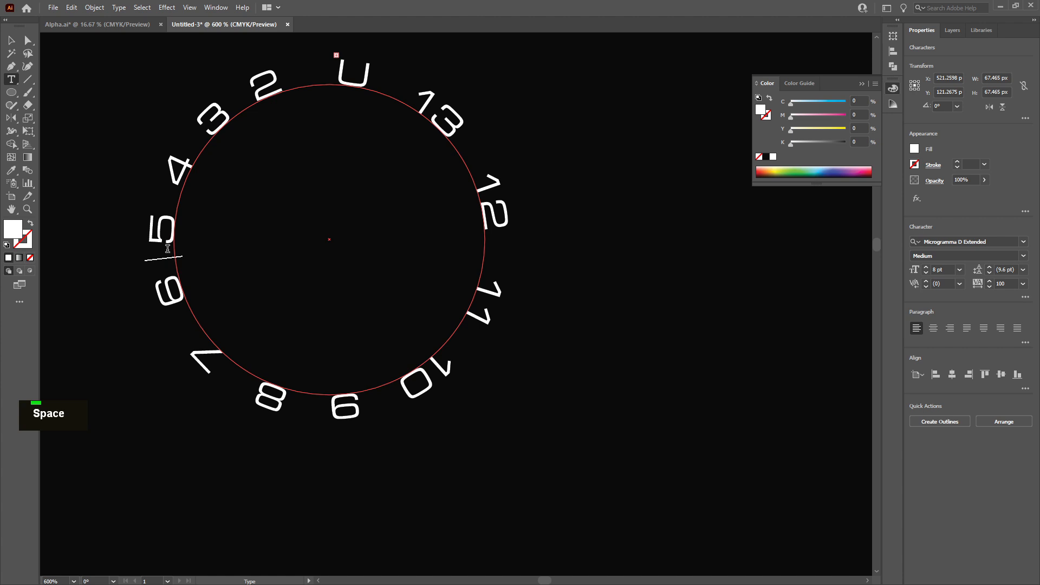
click(173, 165)
click(215, 128)
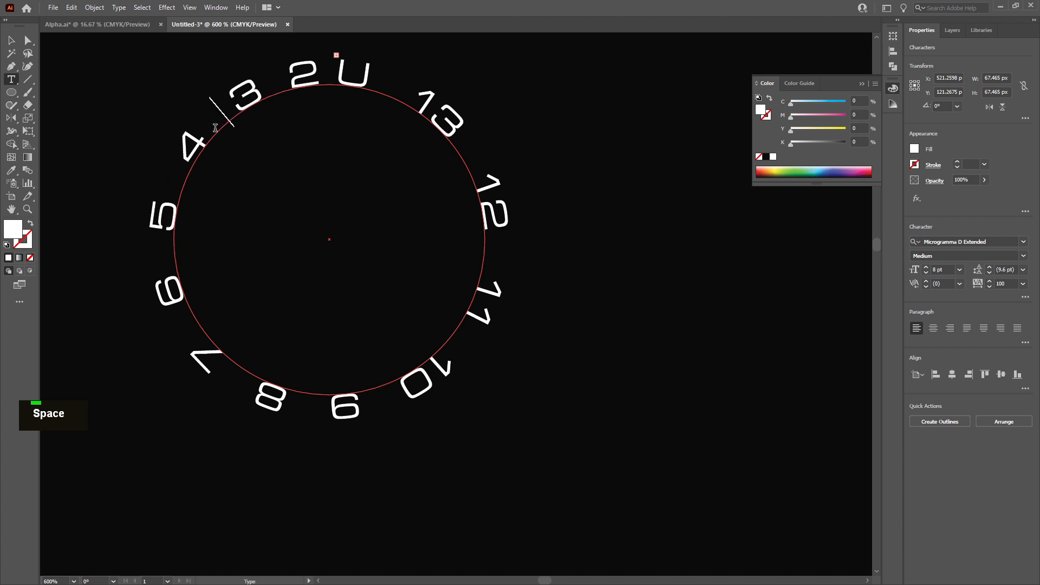
click(272, 95)
click(331, 77)
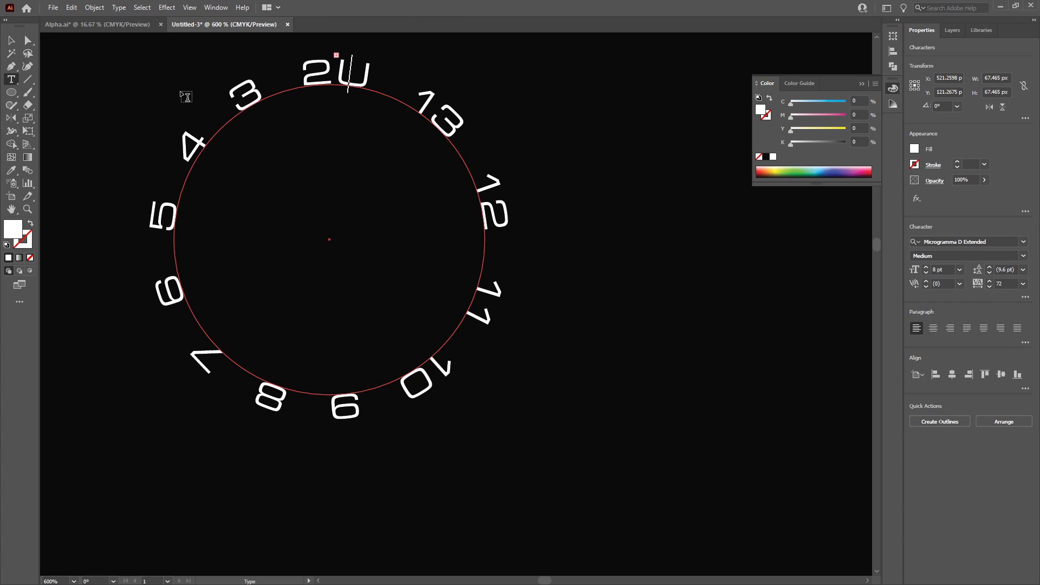
Set the tracking of the channel-number text on the path to 51
click(13, 41)
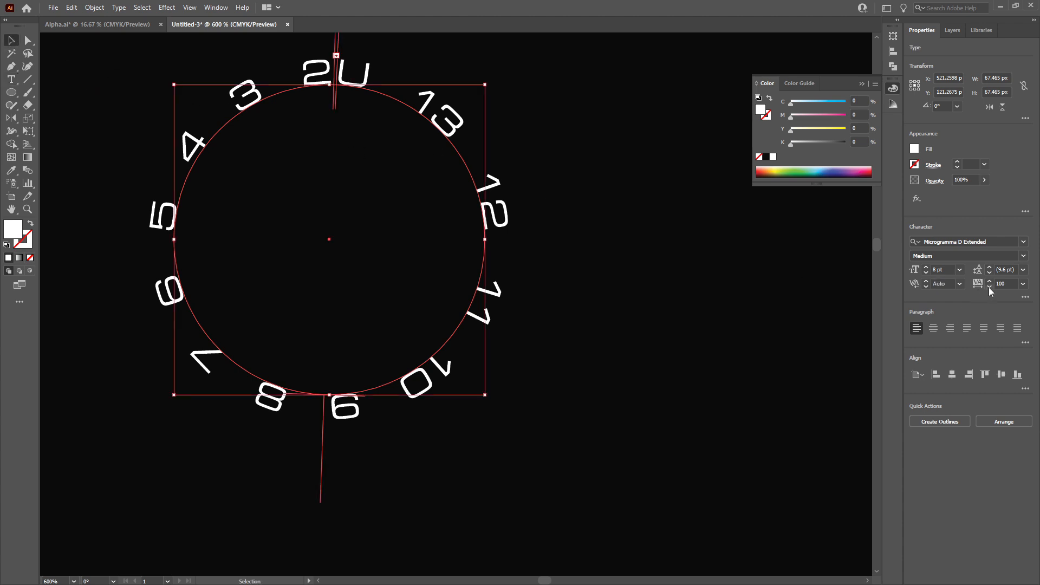
drag(988, 286, 989, 286)
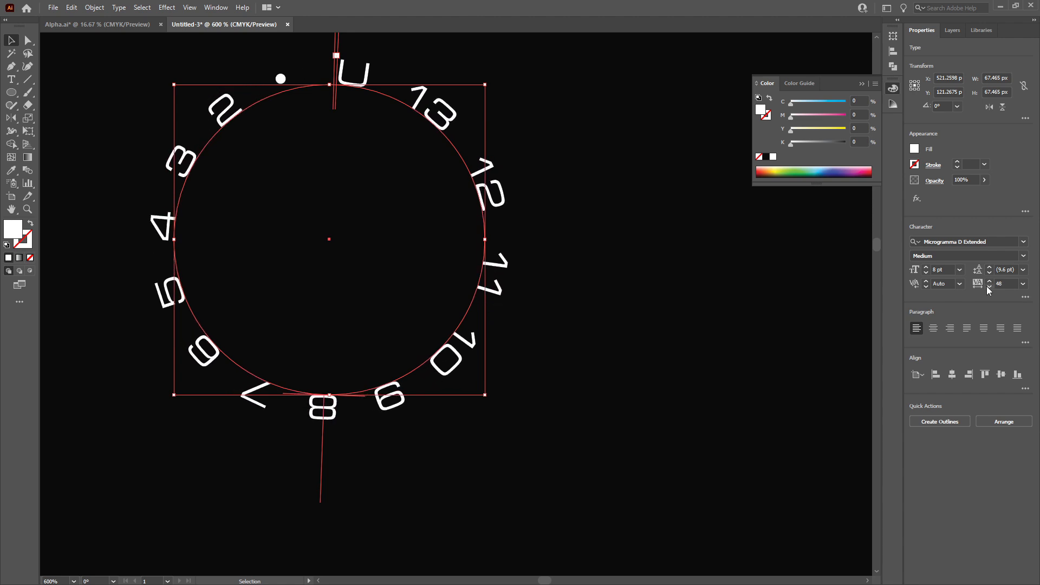
double_click(989, 281)
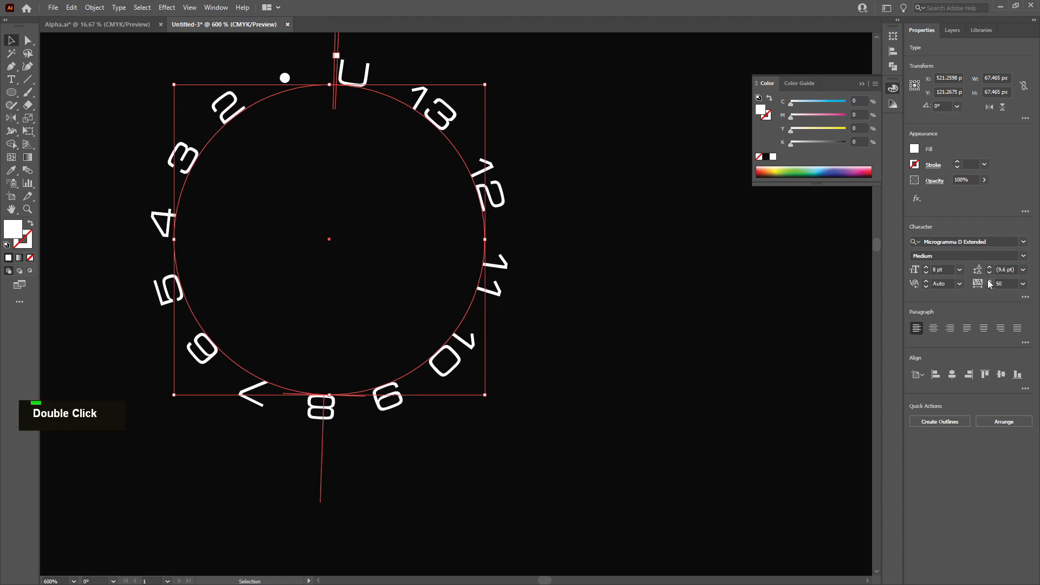
click(989, 281)
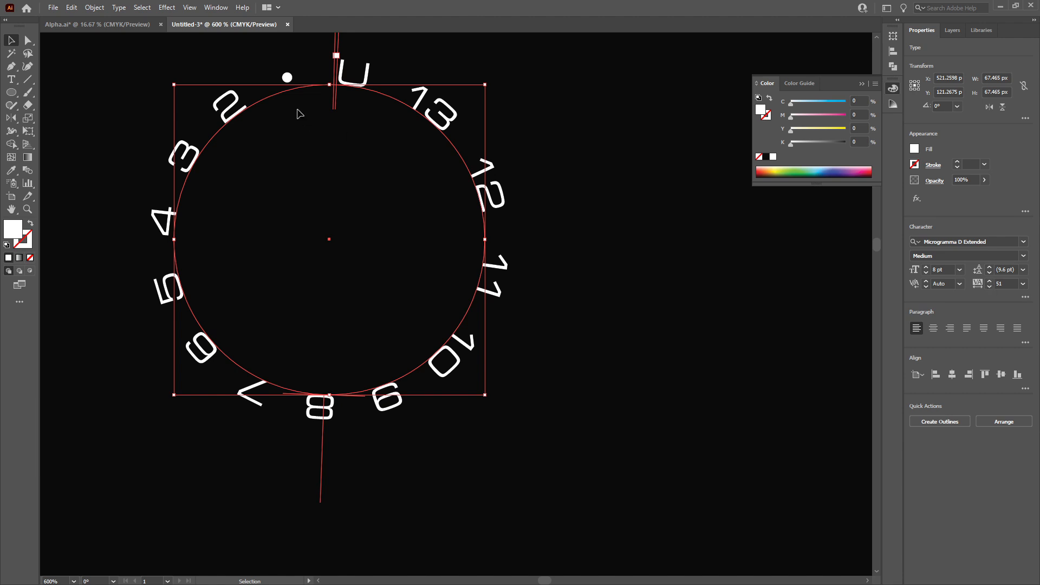
double_click(288, 91)
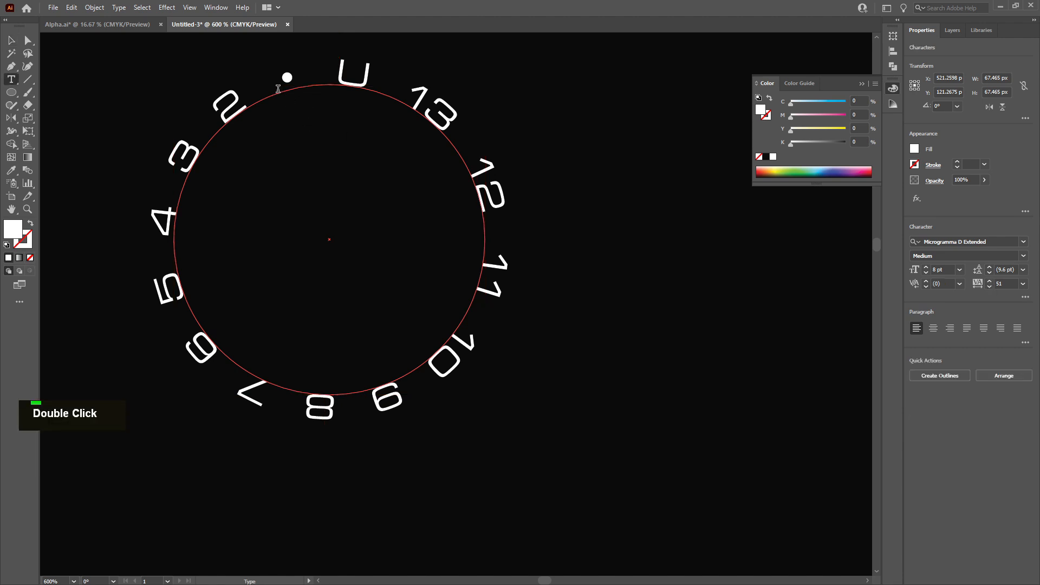
key(Escape)
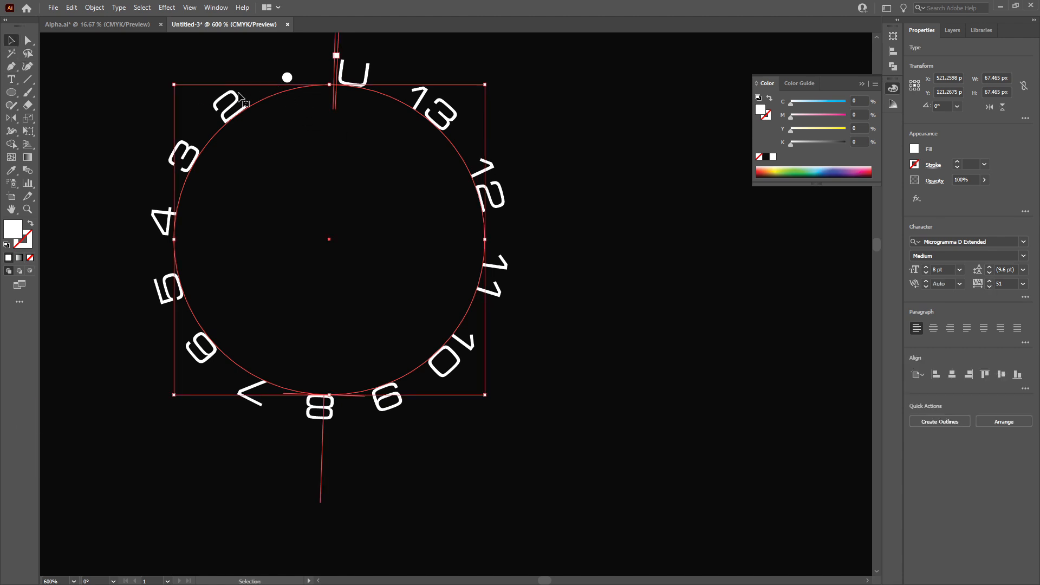
double_click(315, 95)
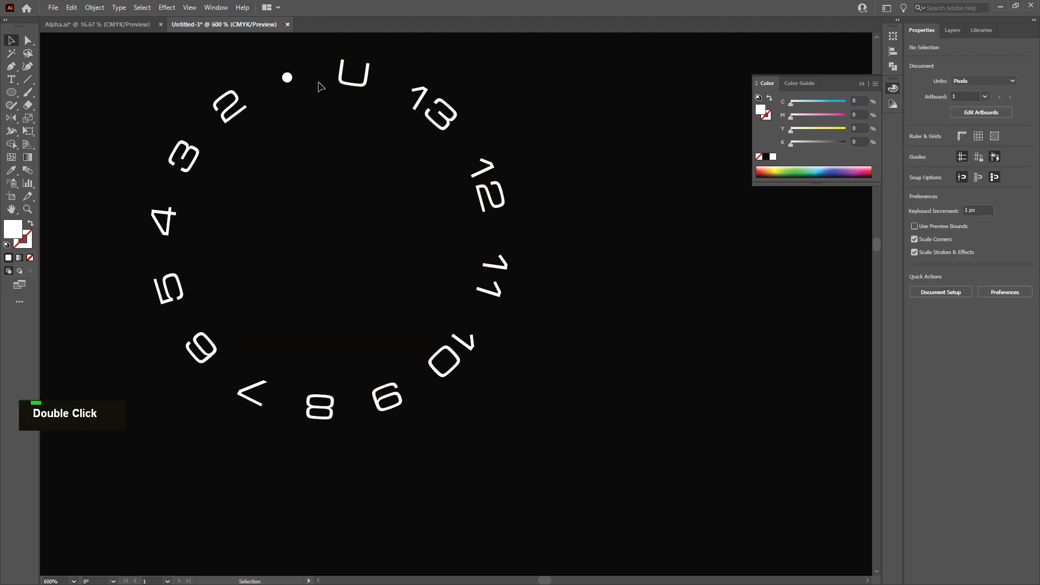
double_click(288, 77)
click(318, 83)
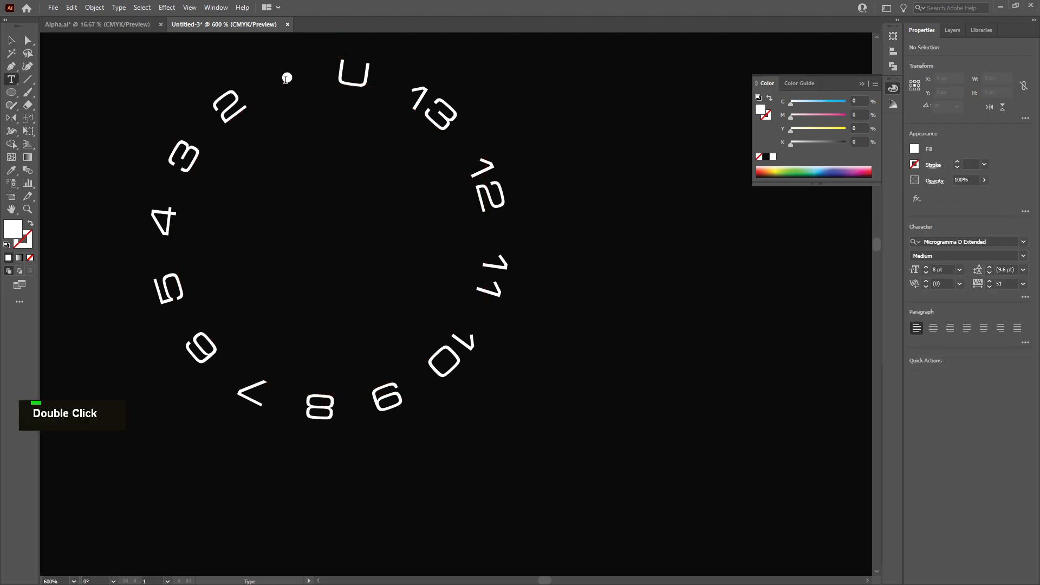
double_click(286, 79)
click(286, 80)
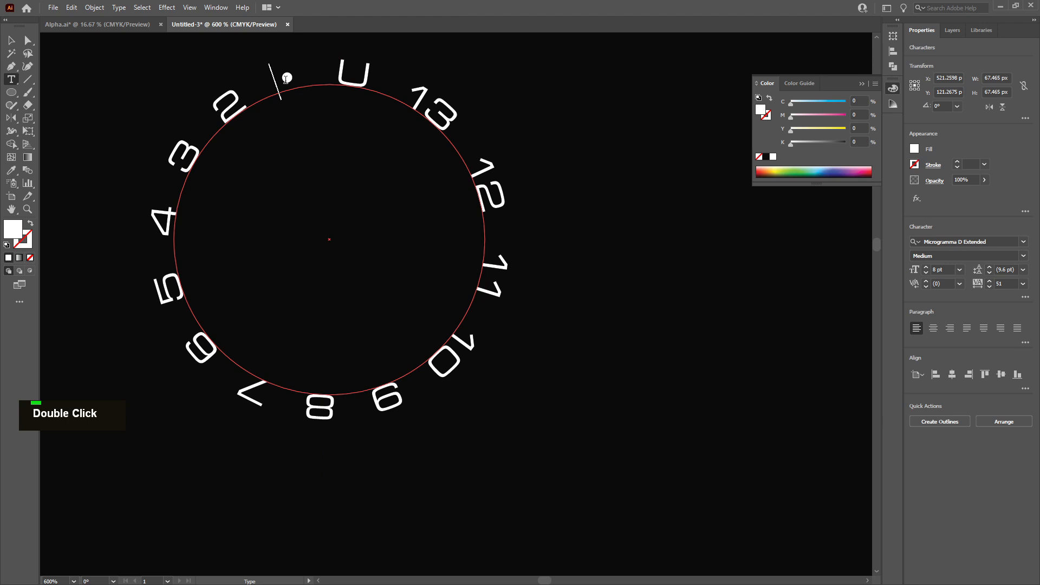
key(Right)
click(10, 40)
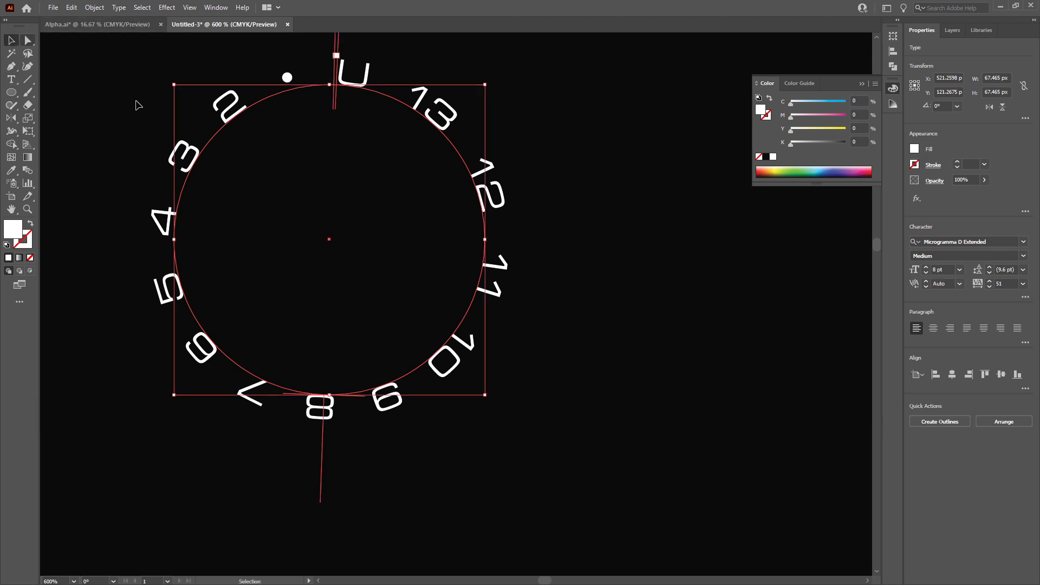
Duplicate the spaced channel-number text on its path and hide one copy in the Layers panel
key(alt)
scroll(370, 154, down, 1)
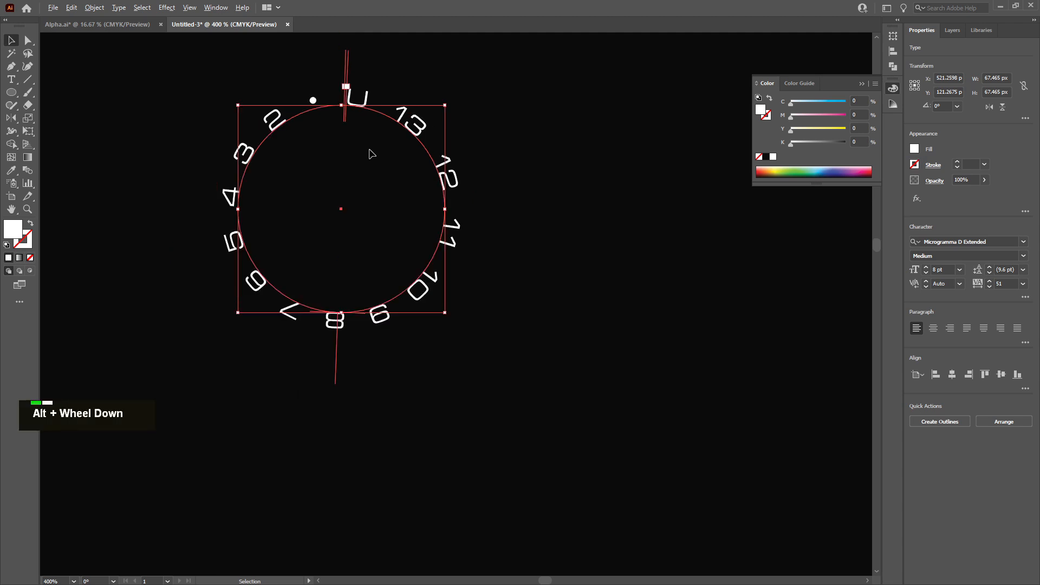
scroll(390, 202, up, 1)
scroll(386, 205, up, 1)
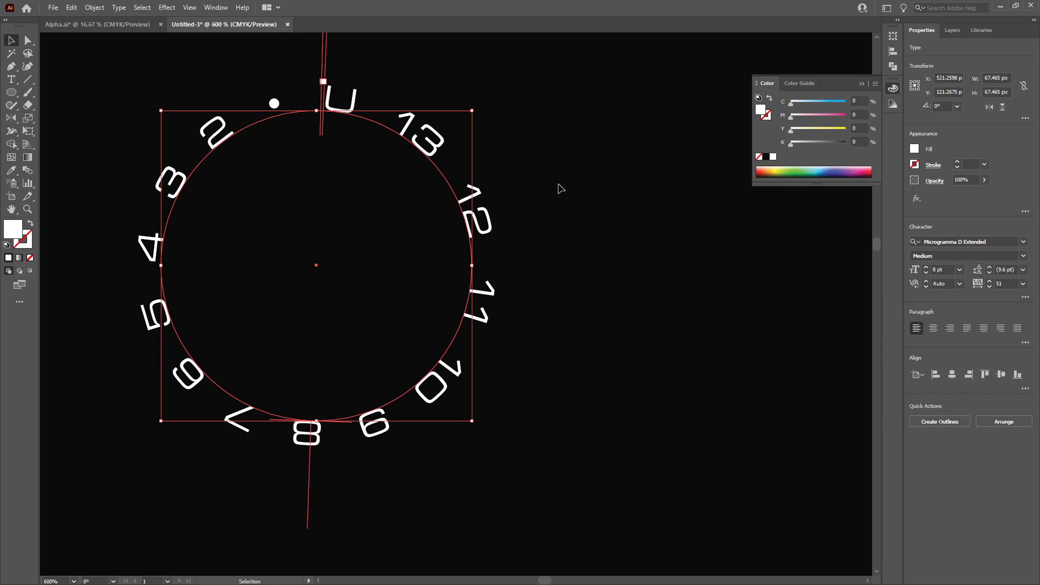
click(557, 186)
scroll(505, 256, down, 6)
scroll(531, 274, up, 3)
scroll(531, 274, up, 1)
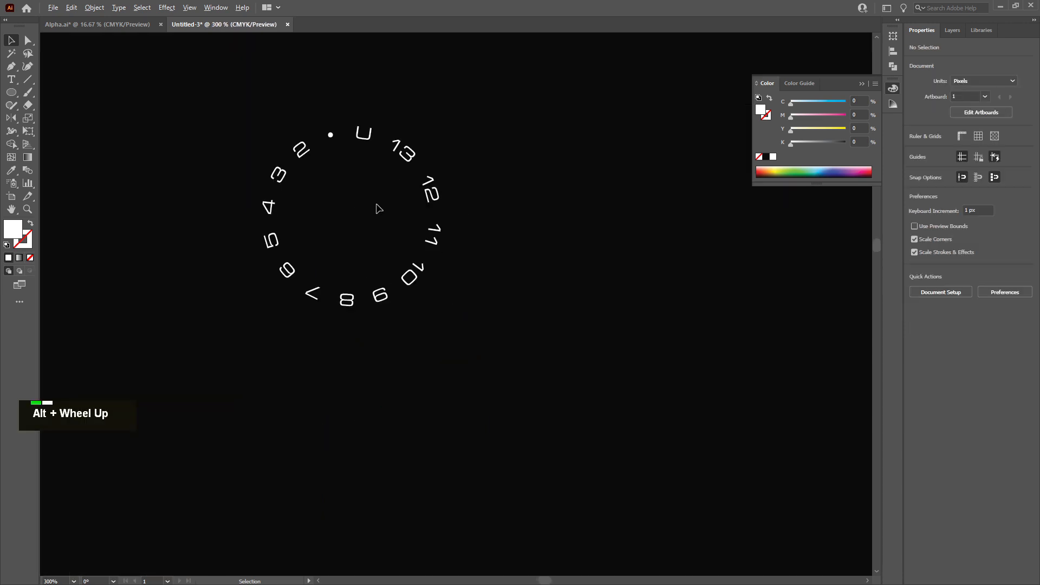
alt+drag(428, 182, 643, 299)
click(953, 30)
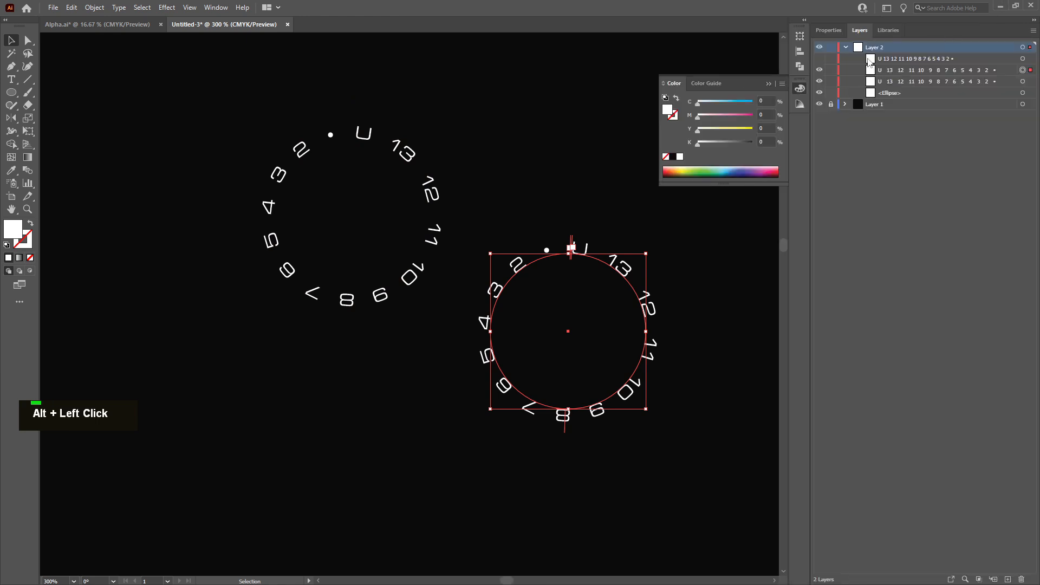
click(820, 70)
Convert the visible channel-number text on the path to outlines
click(431, 179)
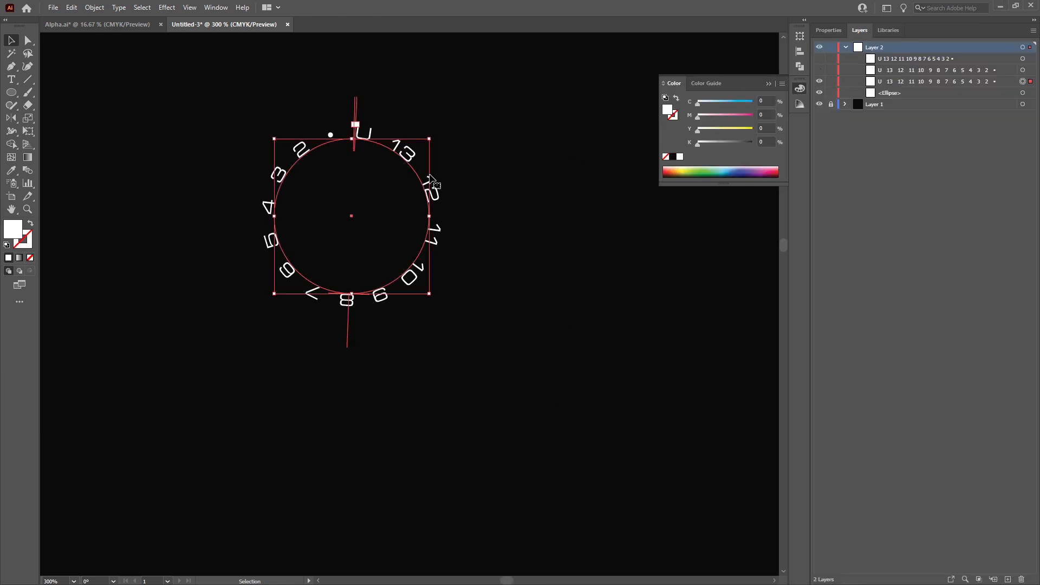
click(103, 9)
mouse_move(119, 8)
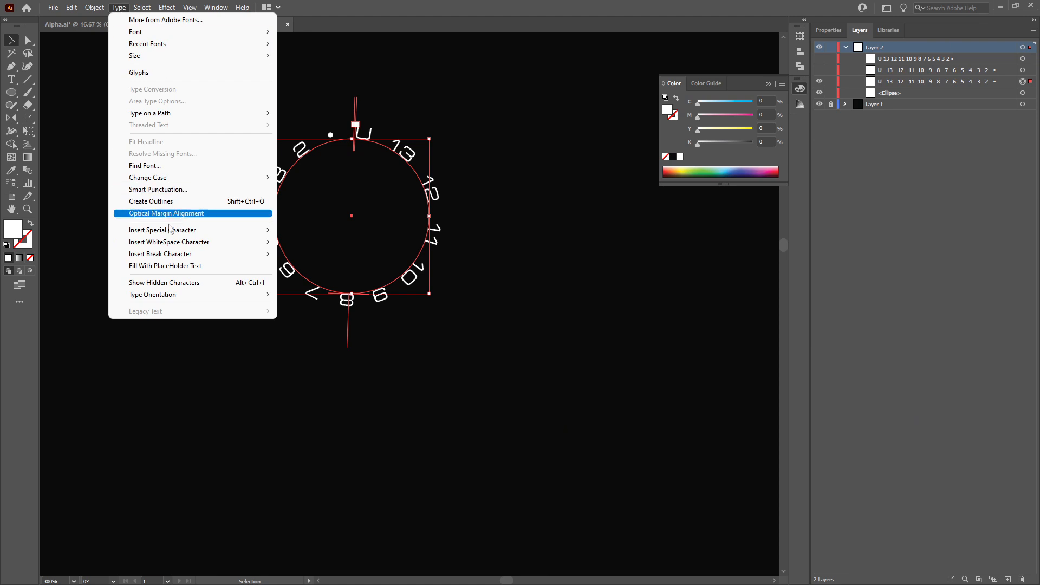
click(146, 199)
Move the outlined number group toward the upper-left area of the artboard
alt+scroll(422, 279, down, 6)
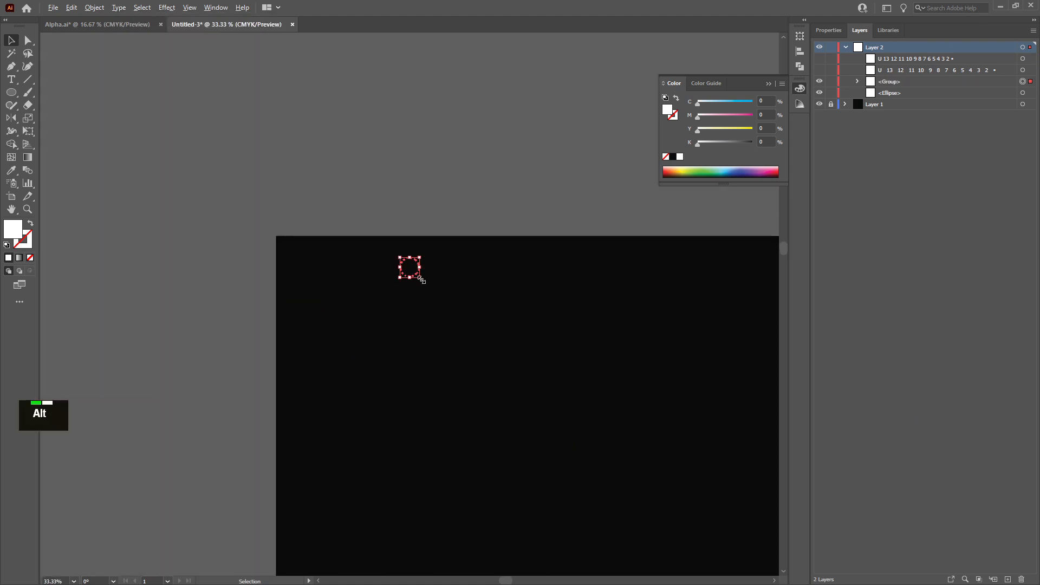
alt+drag(422, 281, 541, 381)
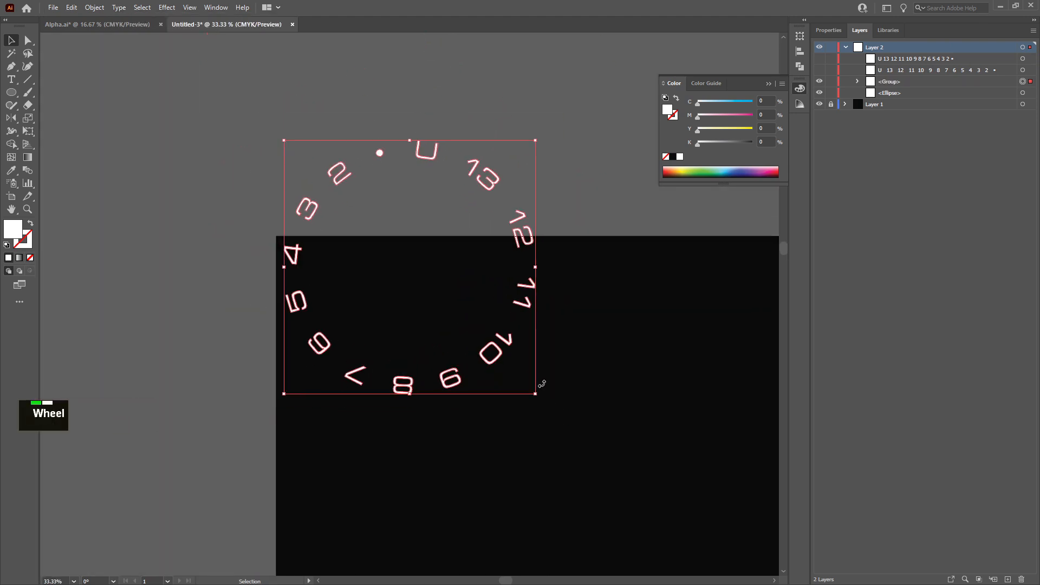
ctrl+scroll(541, 381, down, 5)
drag(315, 213, 360, 340)
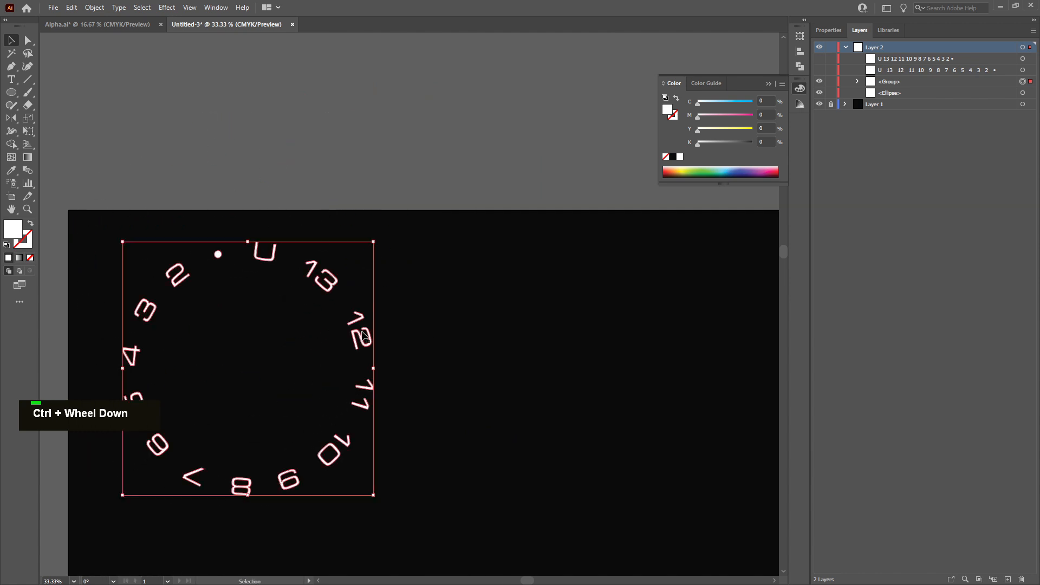
Scale the outlined number group up slightly from its lower-right corner
alt+scroll(361, 341, down, 4)
alt+scroll(362, 374, up, 1)
scroll(363, 374, down, 1)
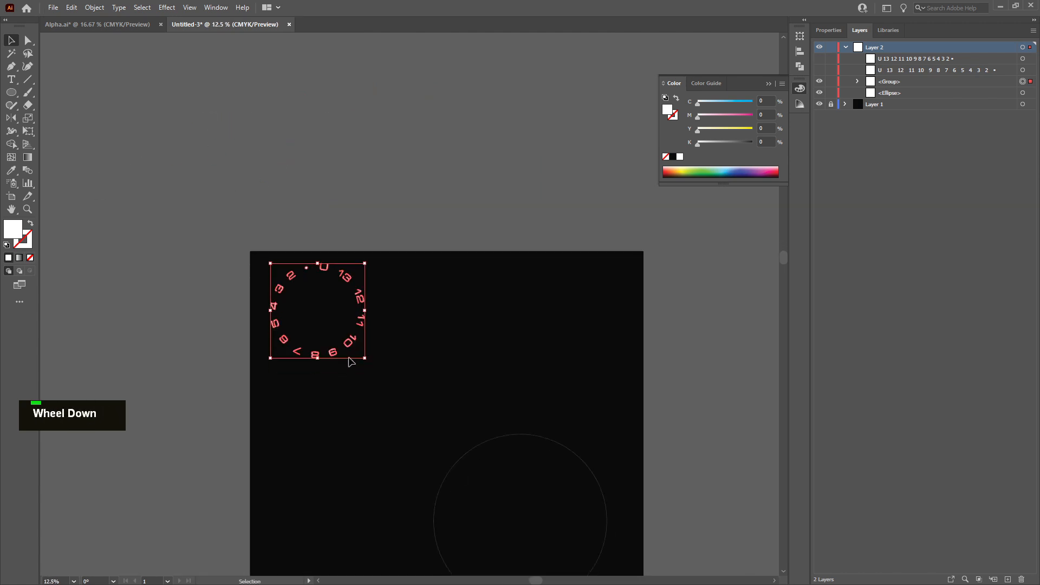
alt+drag(365, 360, 418, 400)
Select the large circle in the lower-right part of the artboard
alt+scroll(412, 420, down, 2)
scroll(415, 401, down, 1)
alt+scroll(459, 429, up, 1)
alt+scroll(459, 429, up, 3)
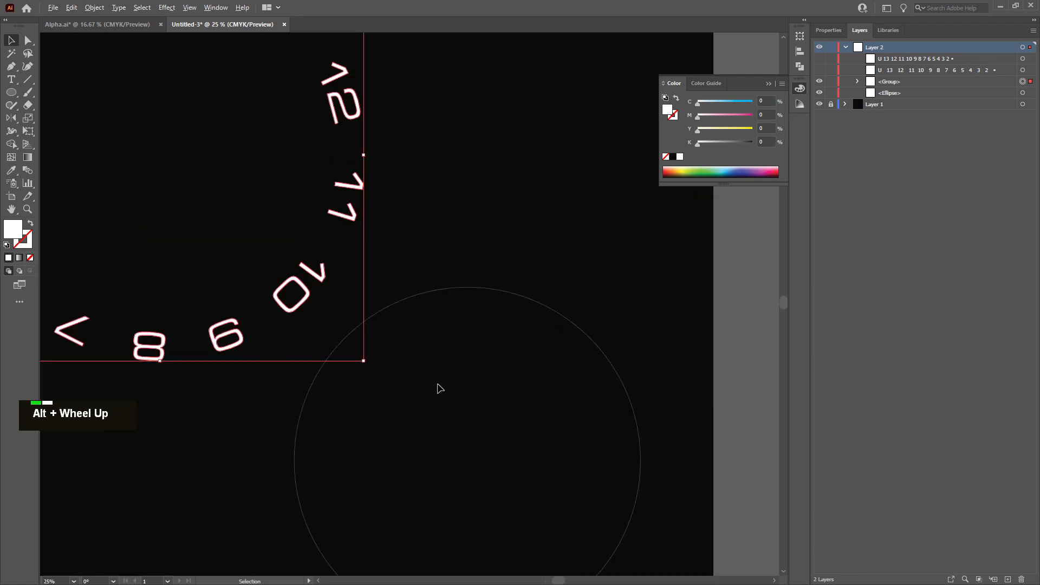
double_click(477, 288)
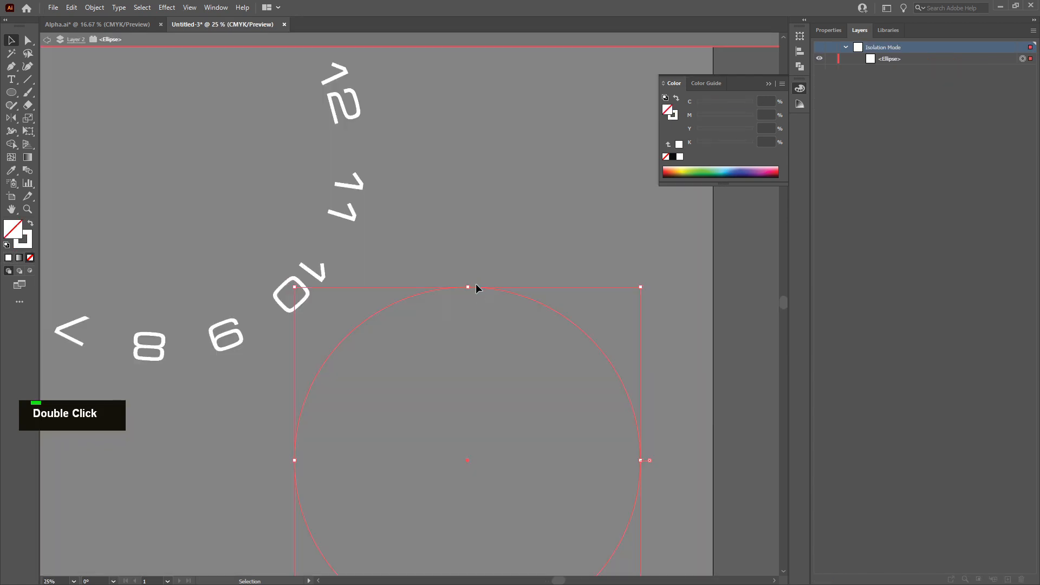
key(Escape)
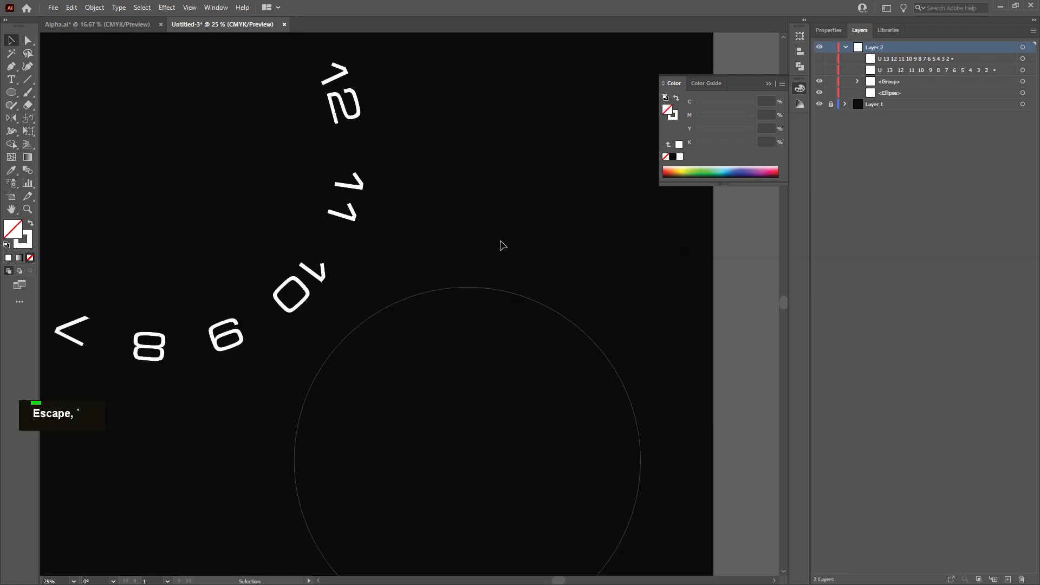
click(531, 305)
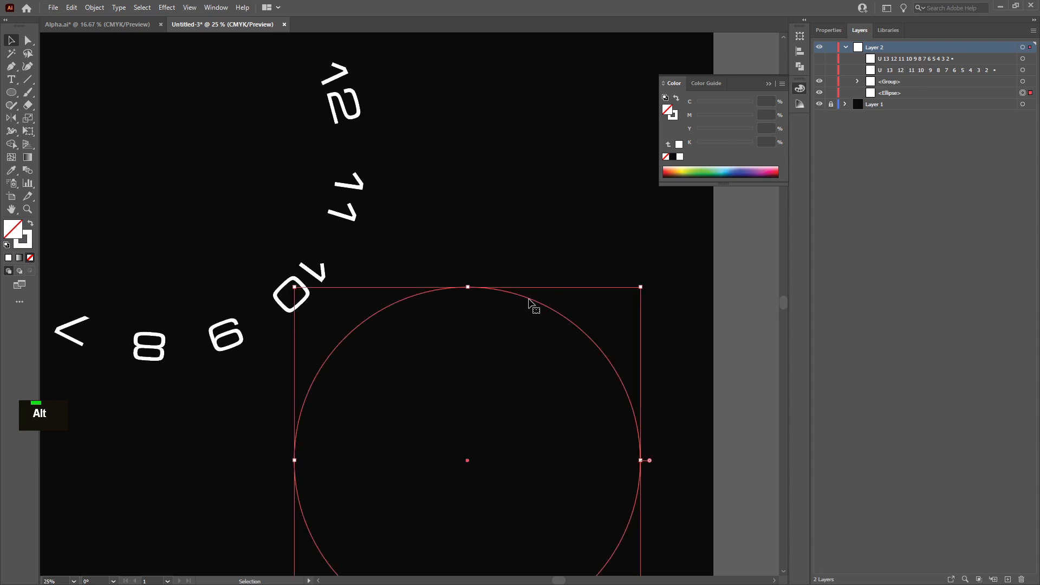
alt+scroll(533, 302, down, 3)
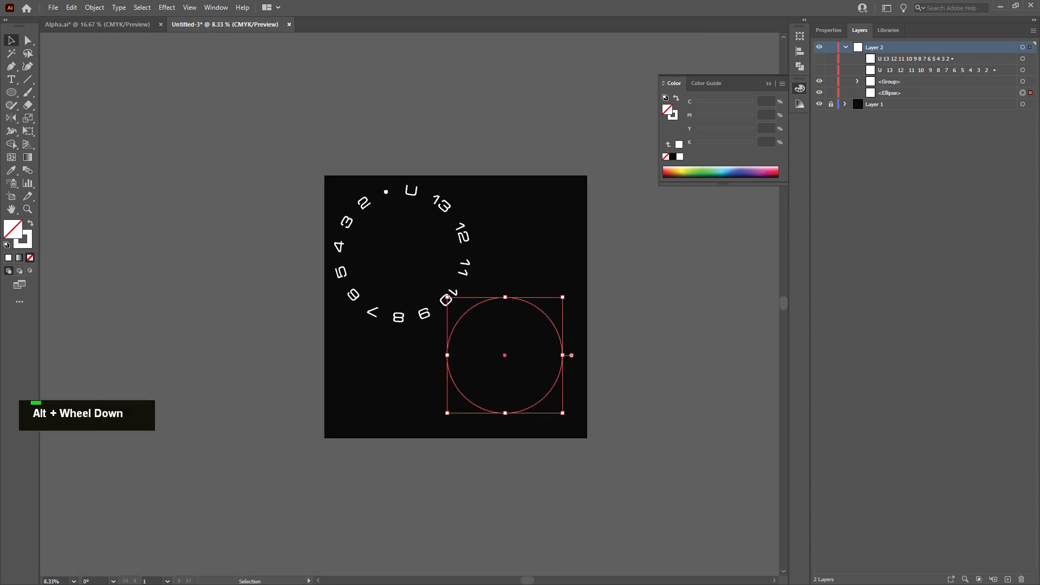
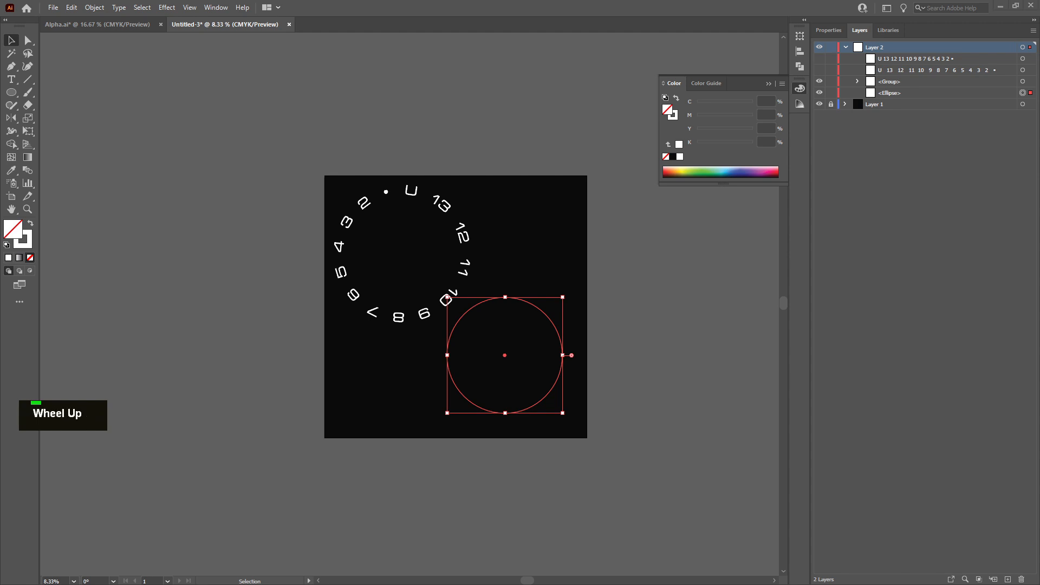
Examine the channel numbers printed around the reference dial in the reference image window
drag(0, 238, 174, 238)
drag(349, 251, 128, 218)
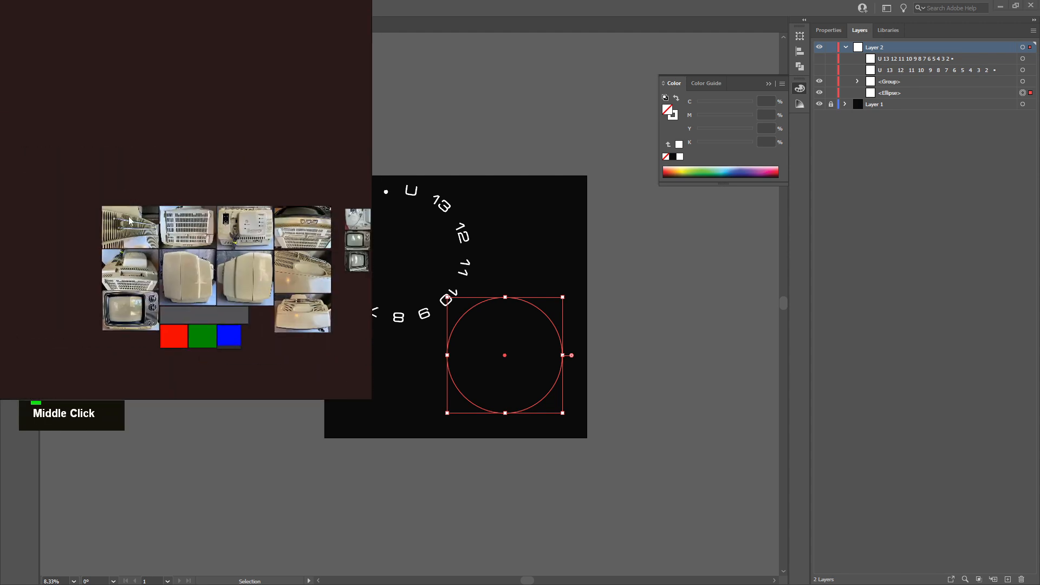
scroll(140, 319, up, 10)
scroll(160, 264, up, 6)
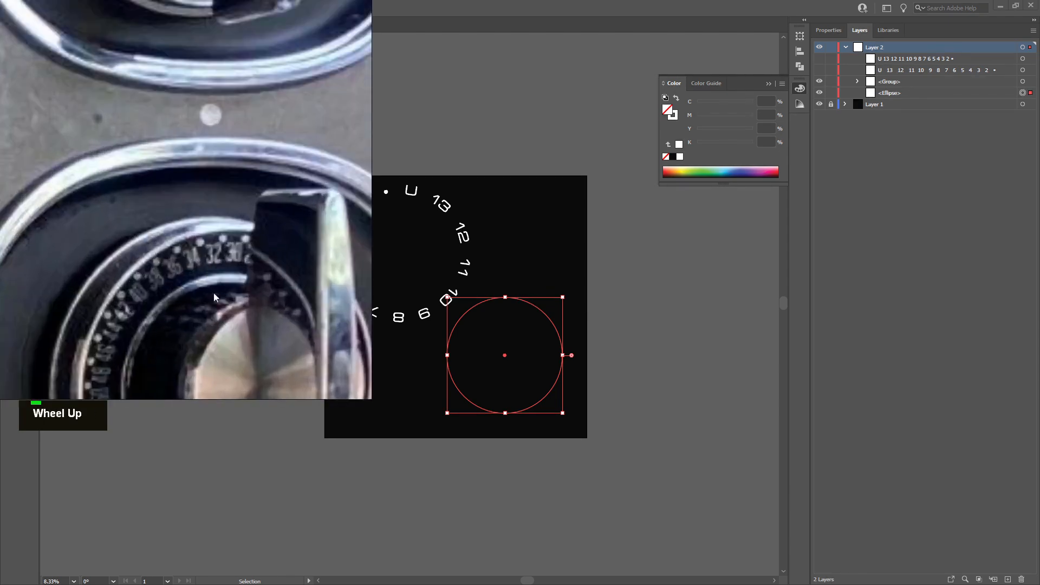
drag(214, 297, 174, 214)
scroll(165, 307, up, 5)
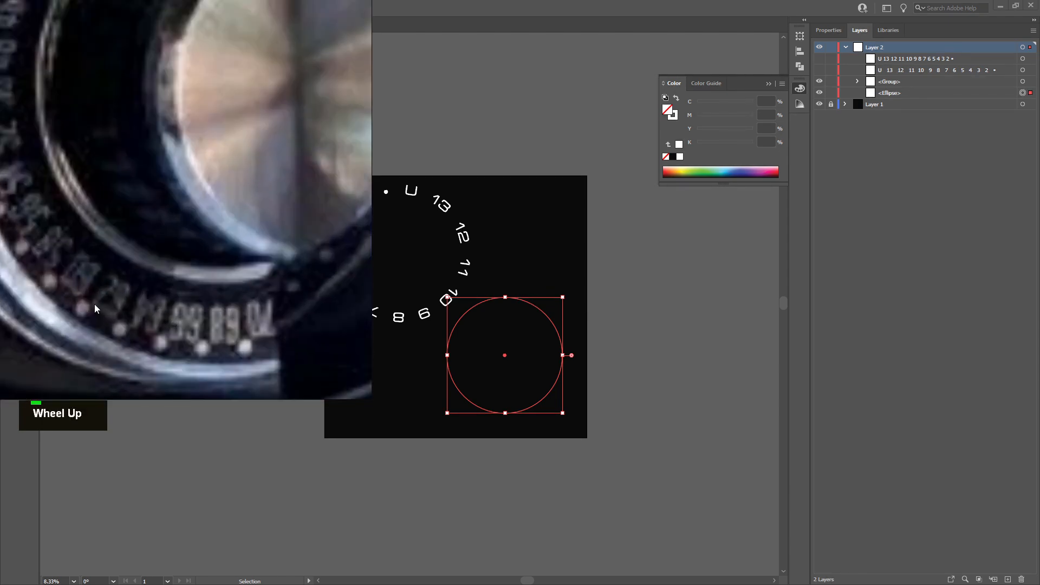
scroll(89, 297, up, 4)
drag(113, 272, 157, 311)
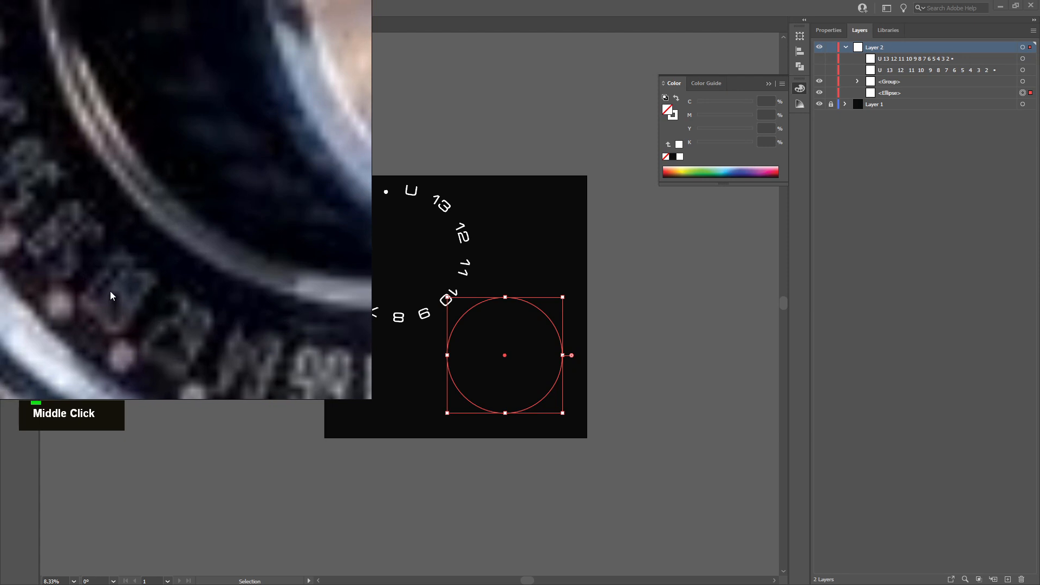
scroll(122, 289, down, 6)
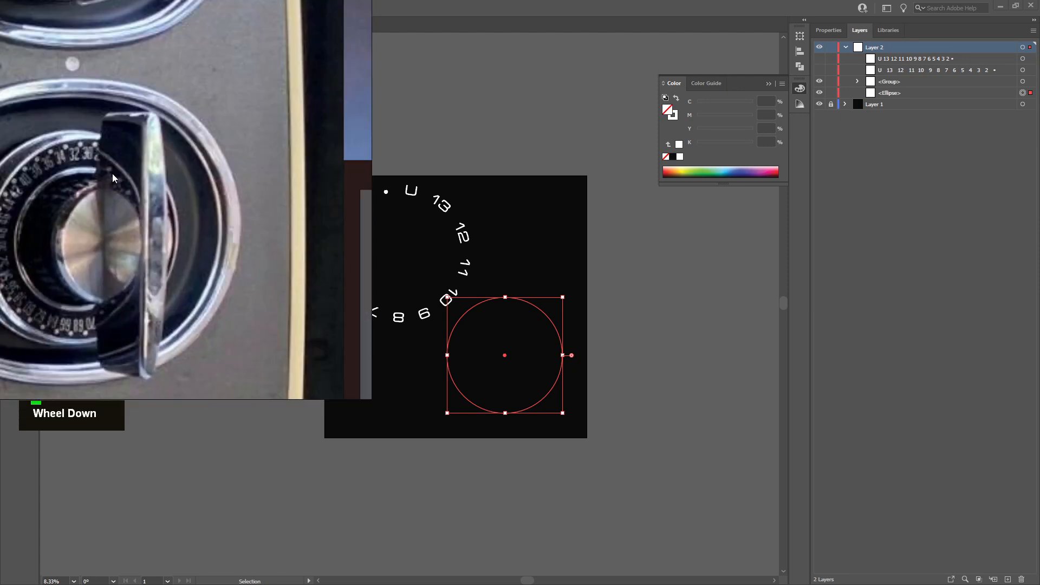
scroll(160, 187, up, 4)
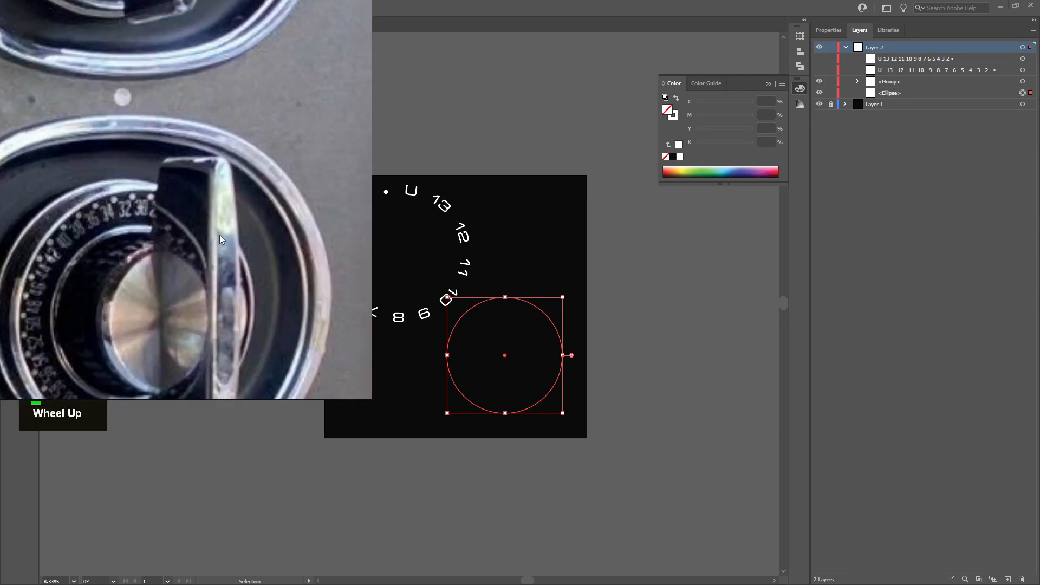
scroll(228, 246, up, 2)
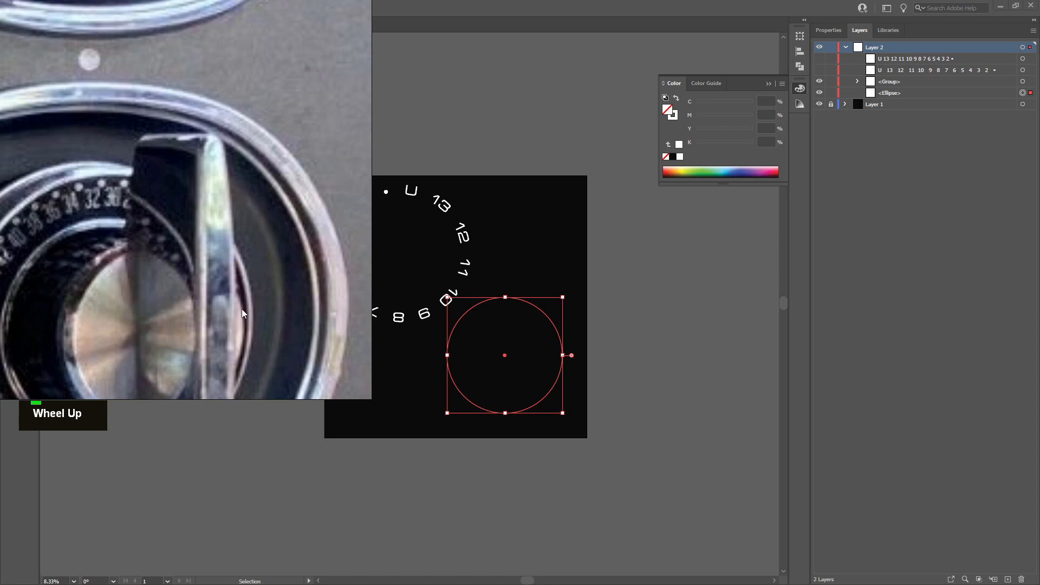
scroll(53, 196, down, 2)
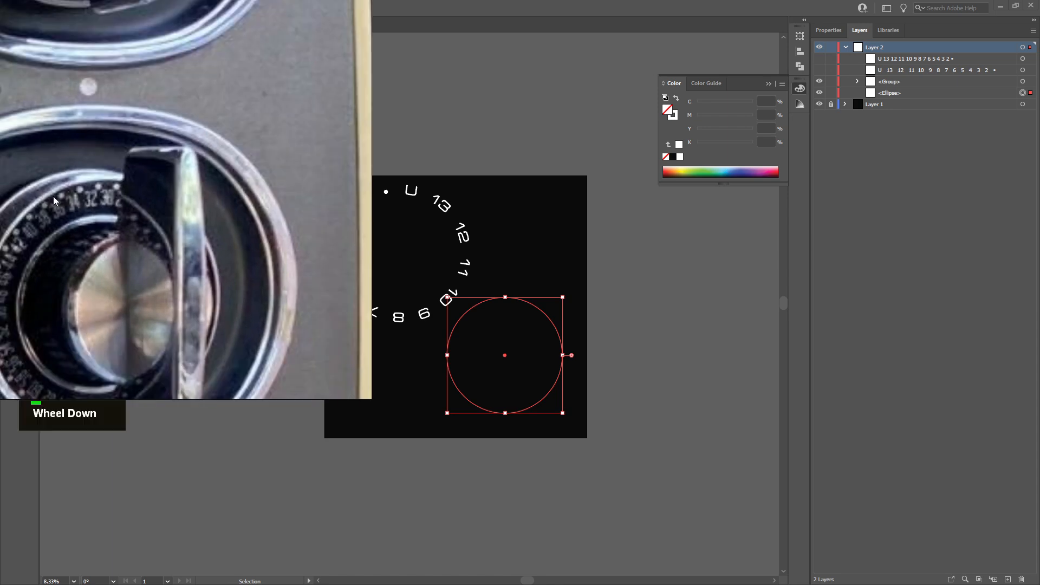
middle_click(108, 217)
scroll(112, 213, down, 1)
right_click(180, 218)
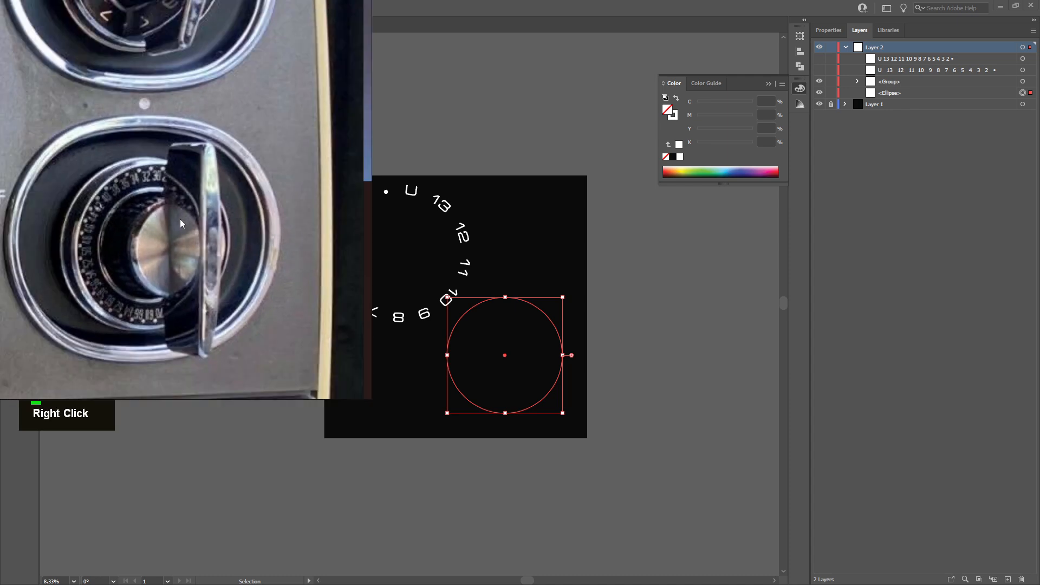
right_click(167, 194)
middle_click(180, 164)
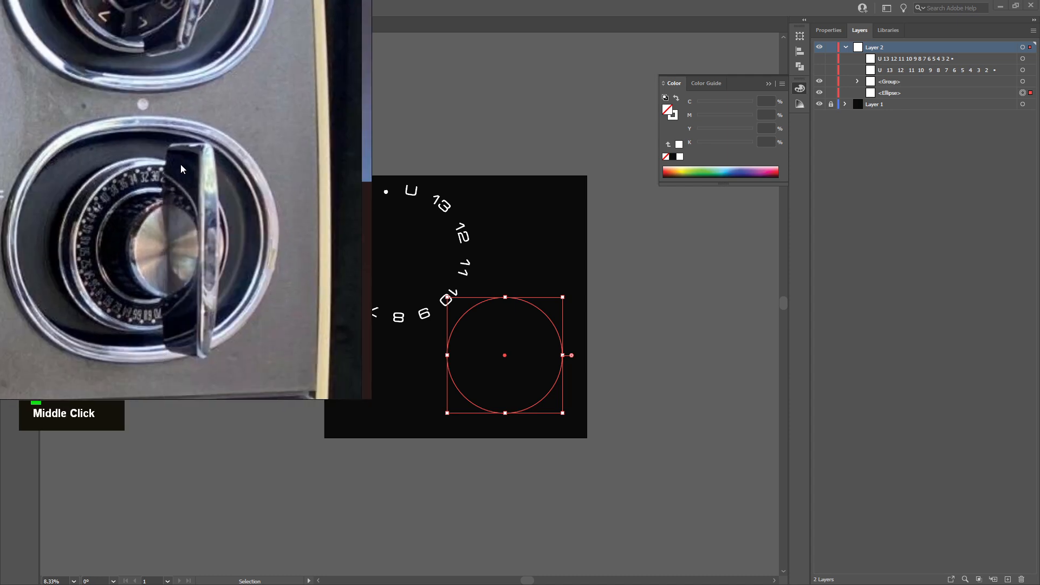
scroll(133, 165, up, 3)
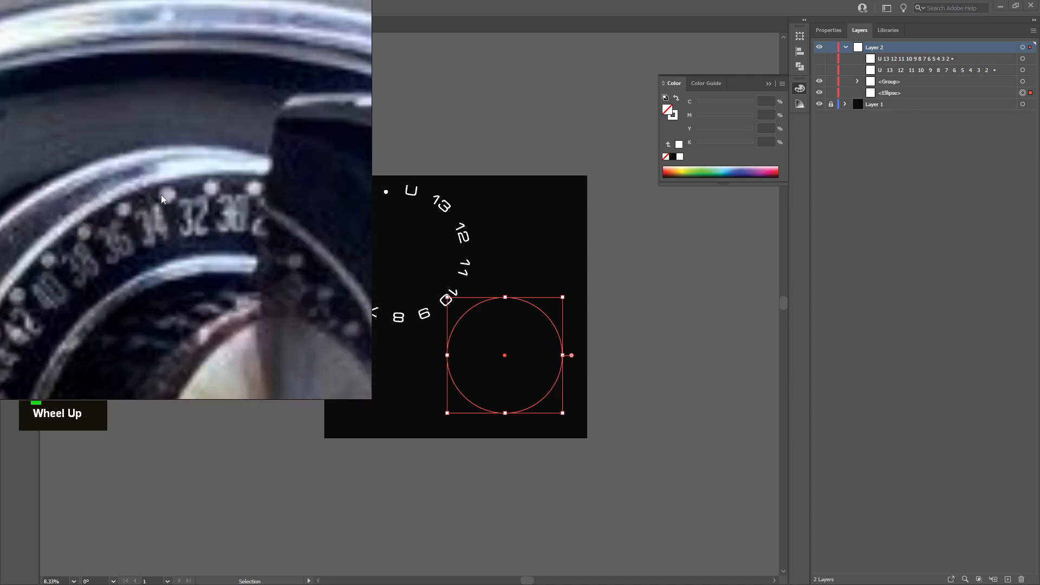
scroll(184, 198, down, 3)
scroll(187, 199, up, 4)
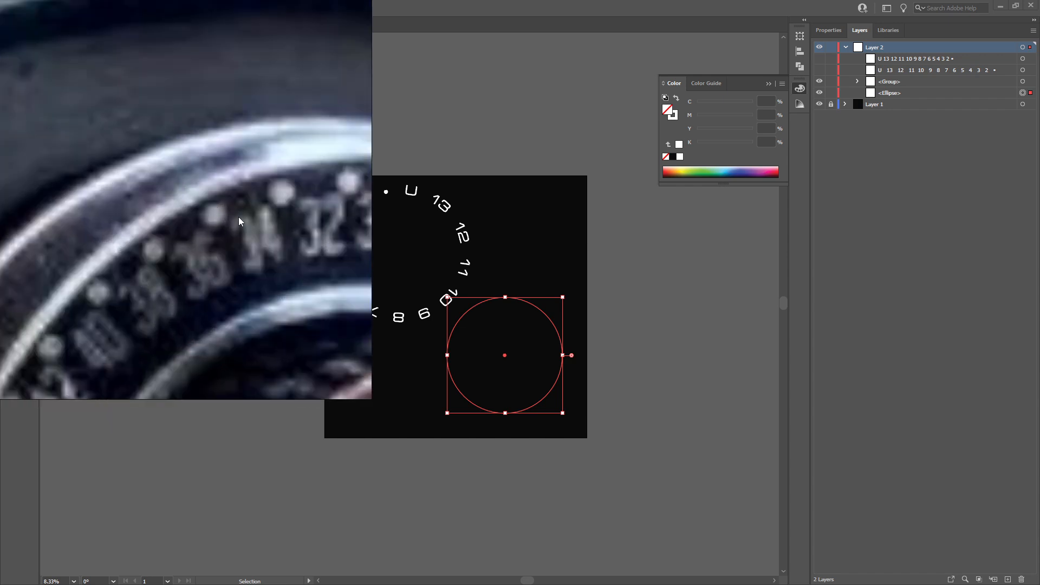
scroll(215, 223, down, 2)
right_click(215, 223)
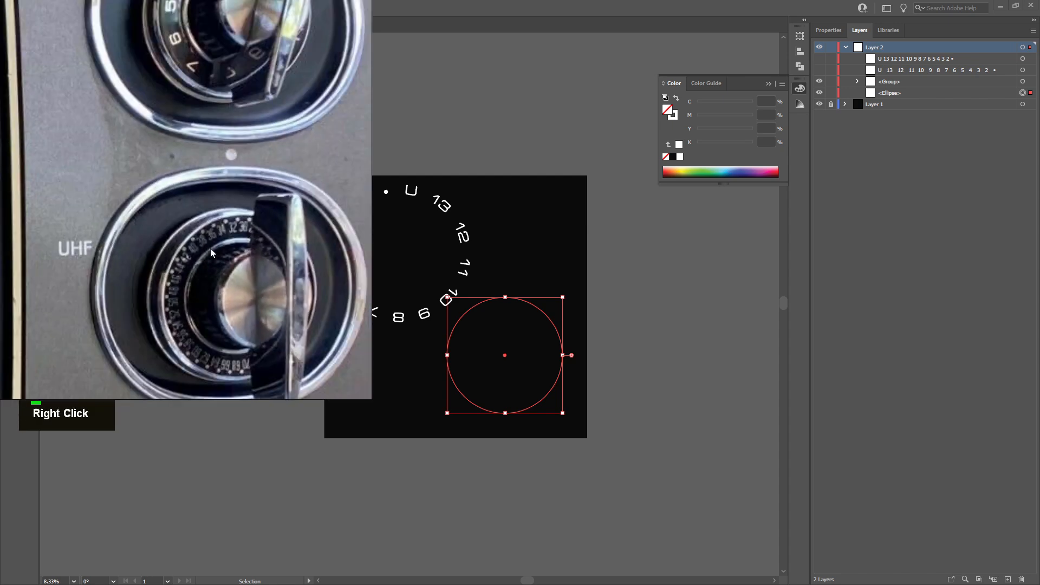
scroll(216, 223, down, 2)
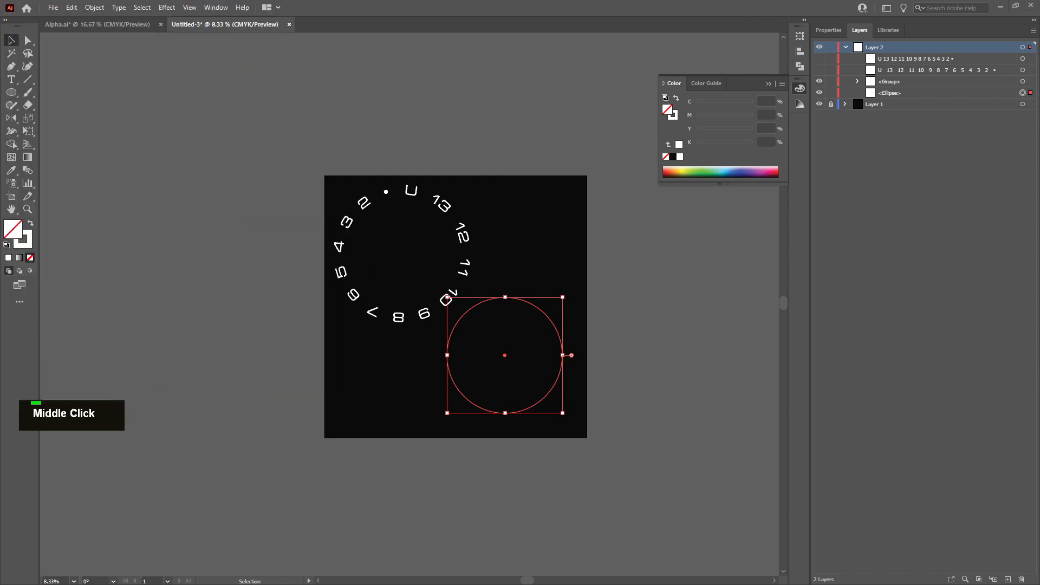
scroll(412, 303, down, 1)
scroll(411, 303, up, 1)
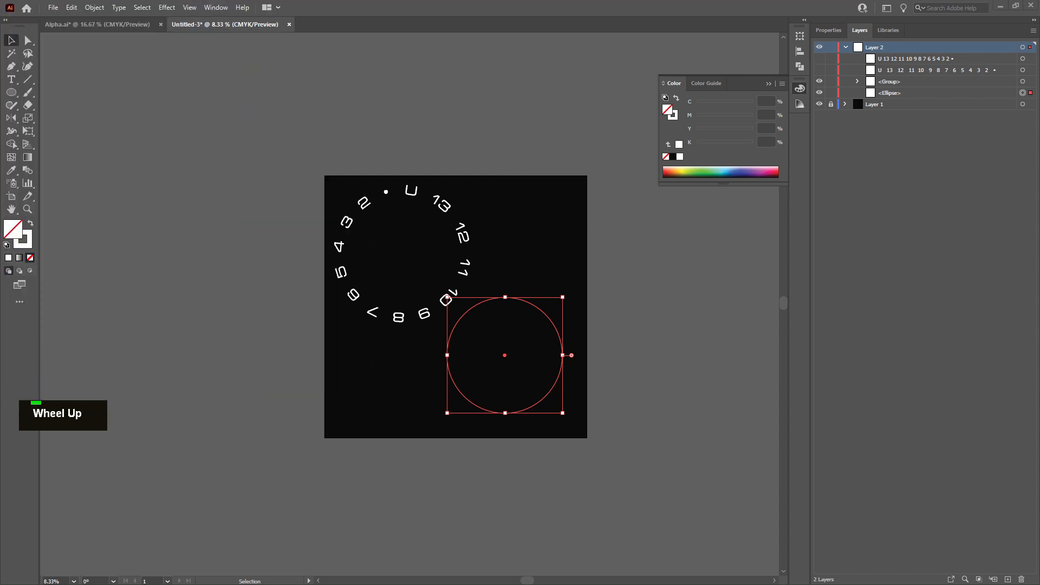
middle_click(411, 303)
scroll(412, 303, up, 1)
middle_click(412, 303)
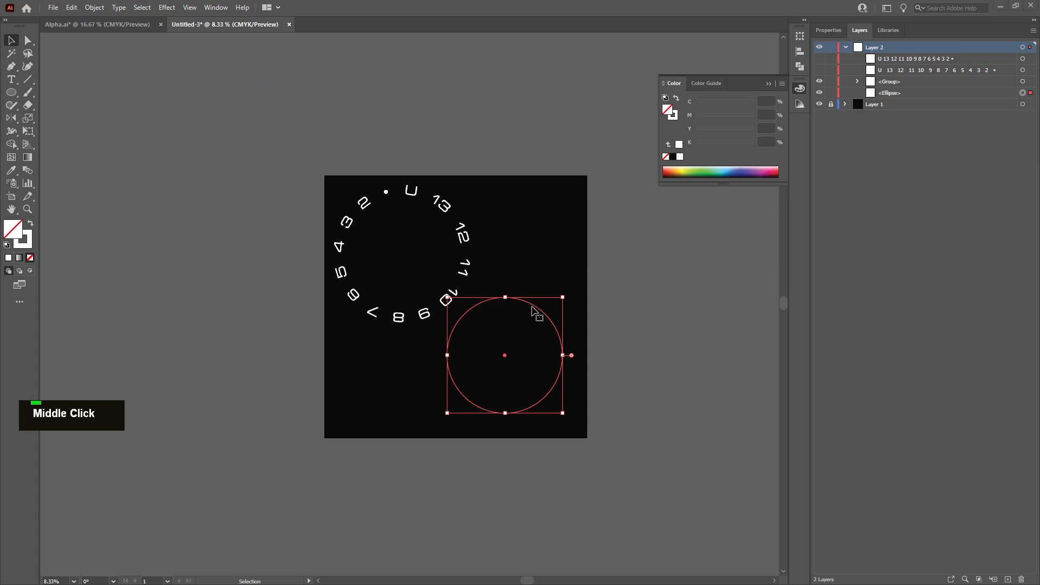
Place Type on a Path text at the top of the large lower-right circle
click(12, 81)
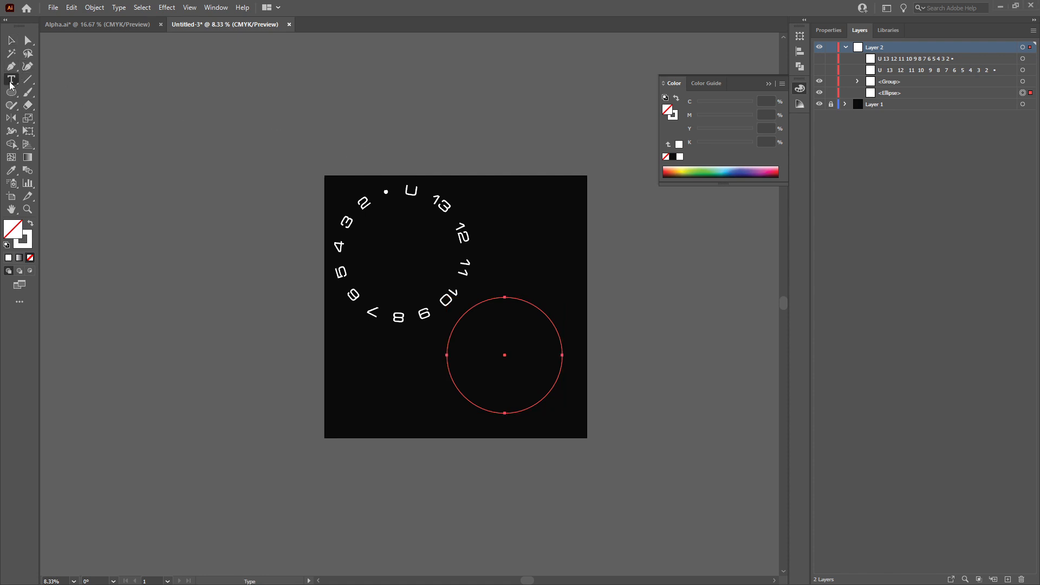
drag(11, 85, 33, 105)
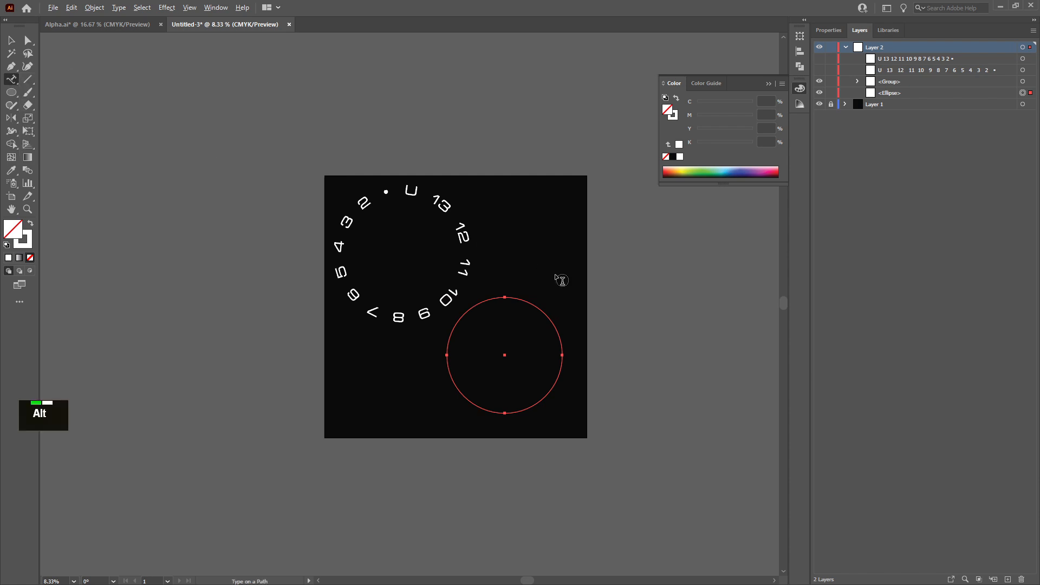
scroll(505, 297, up, 6)
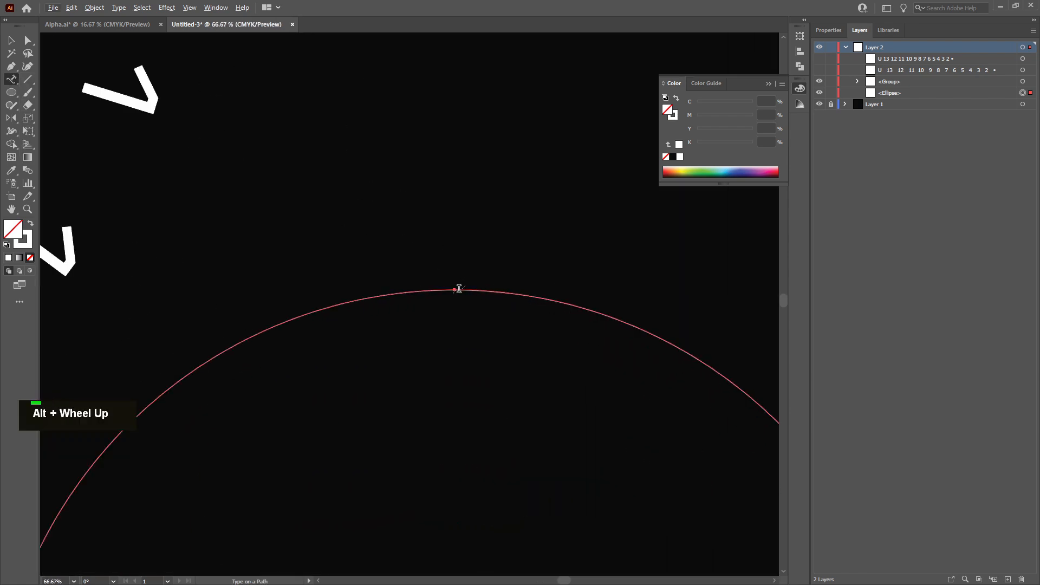
click(459, 289)
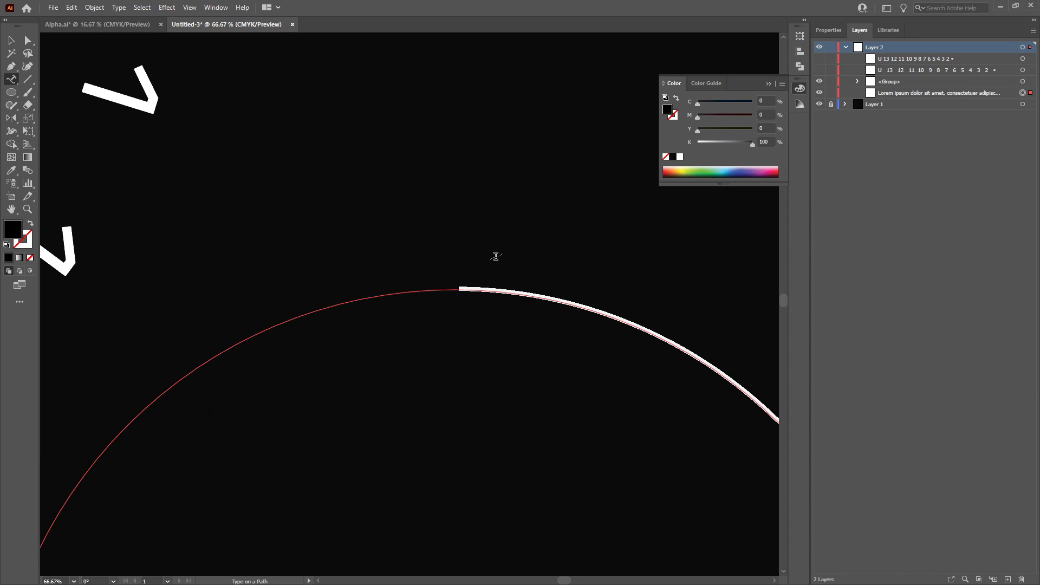
Set the fill of the path text to white
click(11, 40)
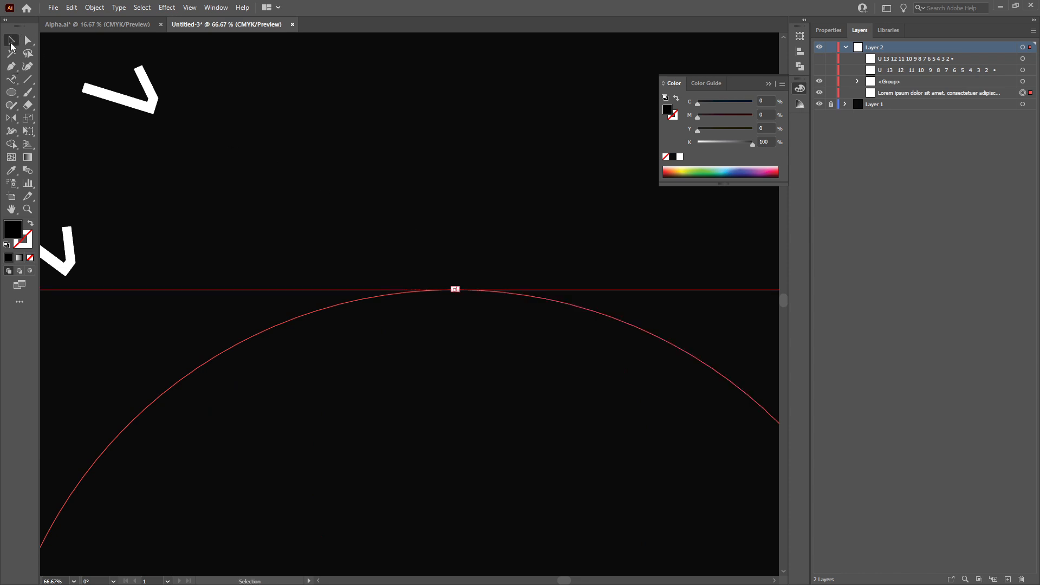
click(834, 32)
click(990, 242)
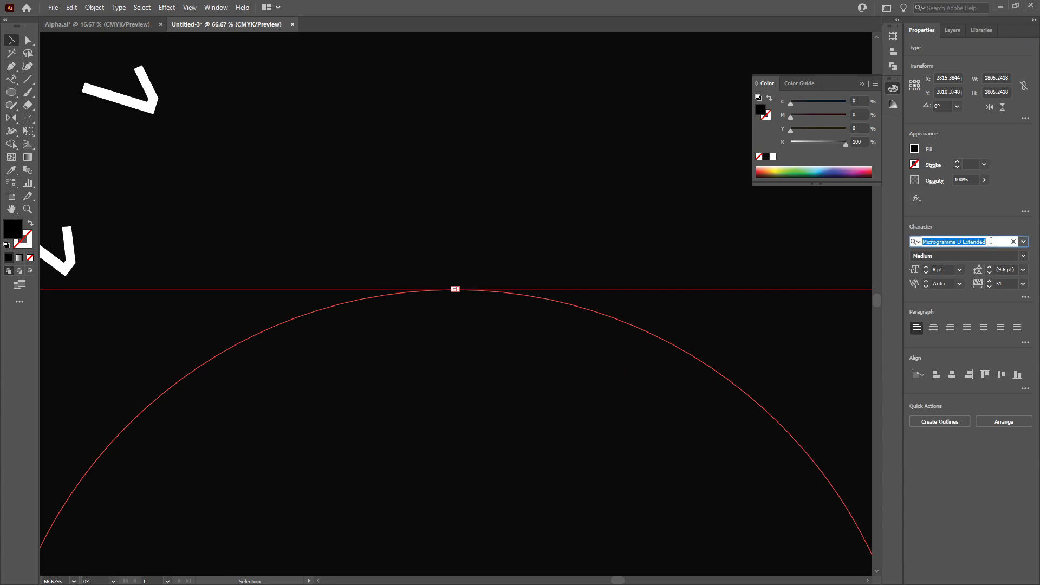
click(919, 150)
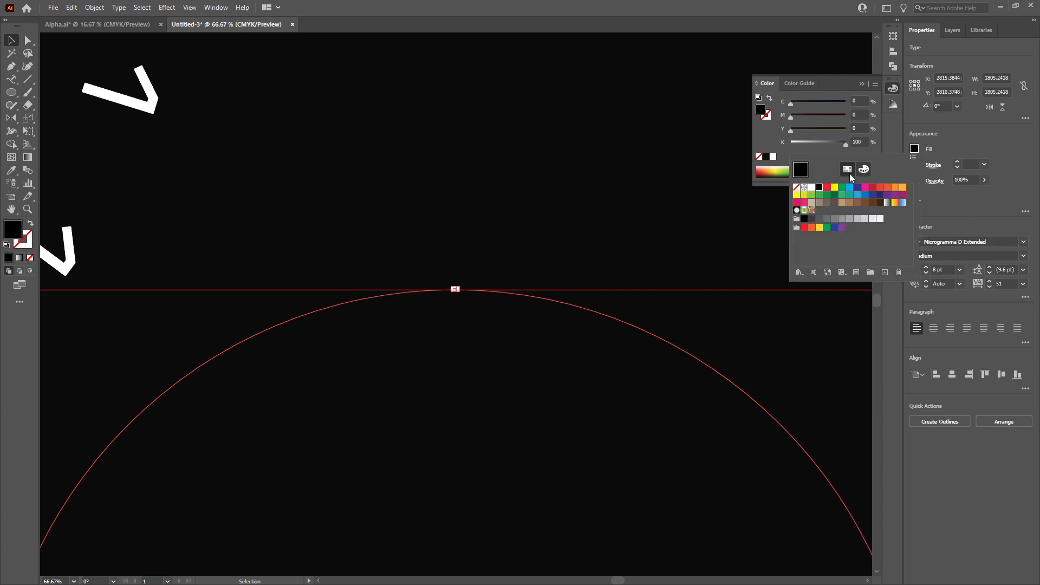
click(812, 188)
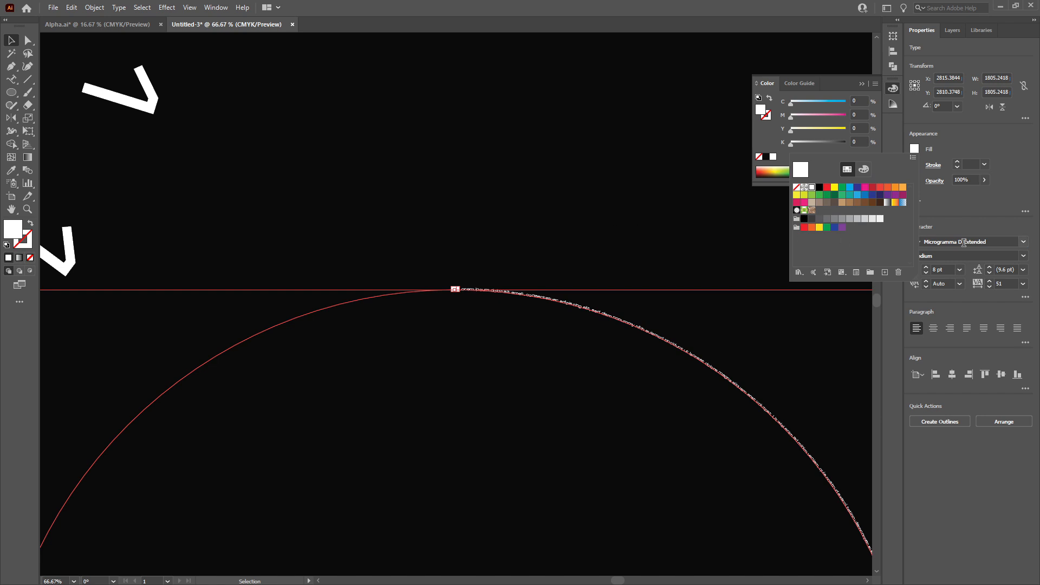
Set the path text's font size to 12 pt
click(1022, 172)
click(960, 270)
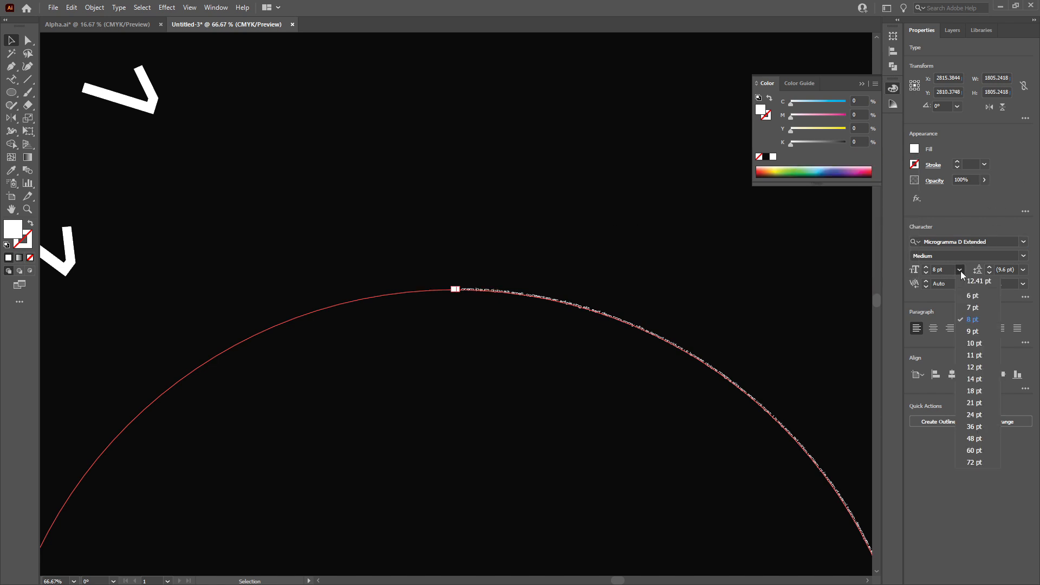
click(974, 344)
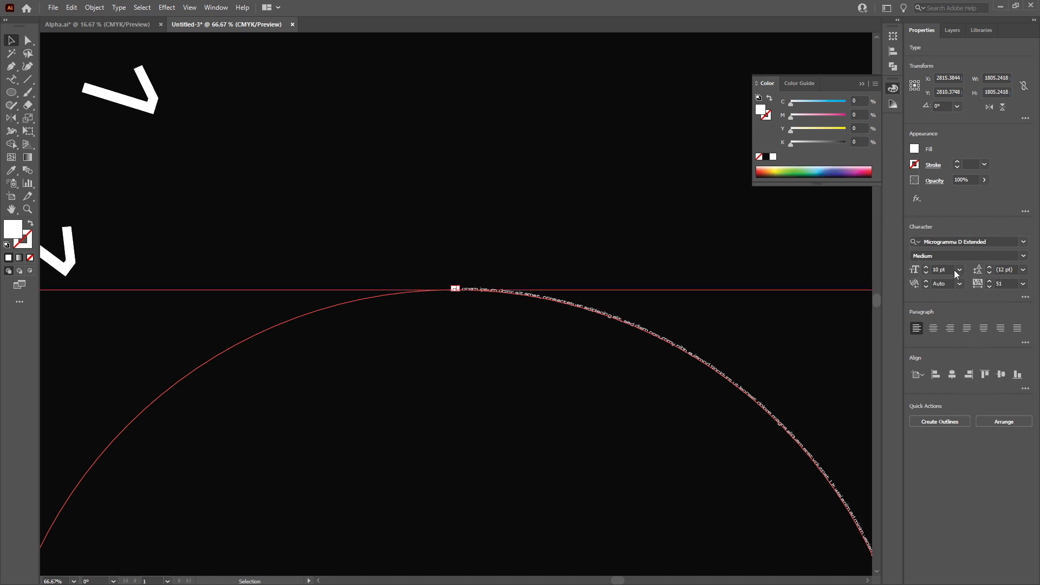
click(959, 270)
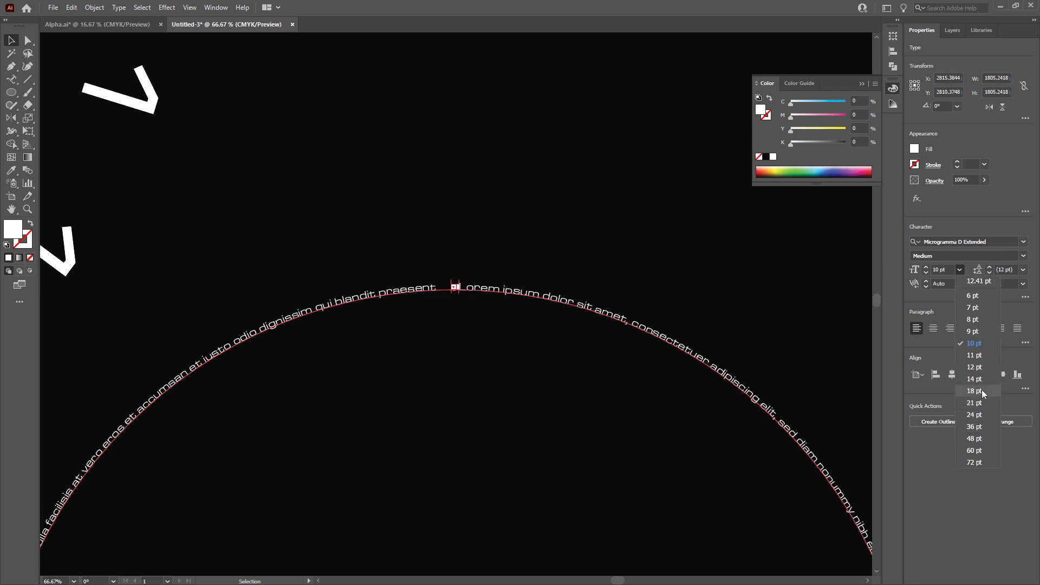
click(980, 369)
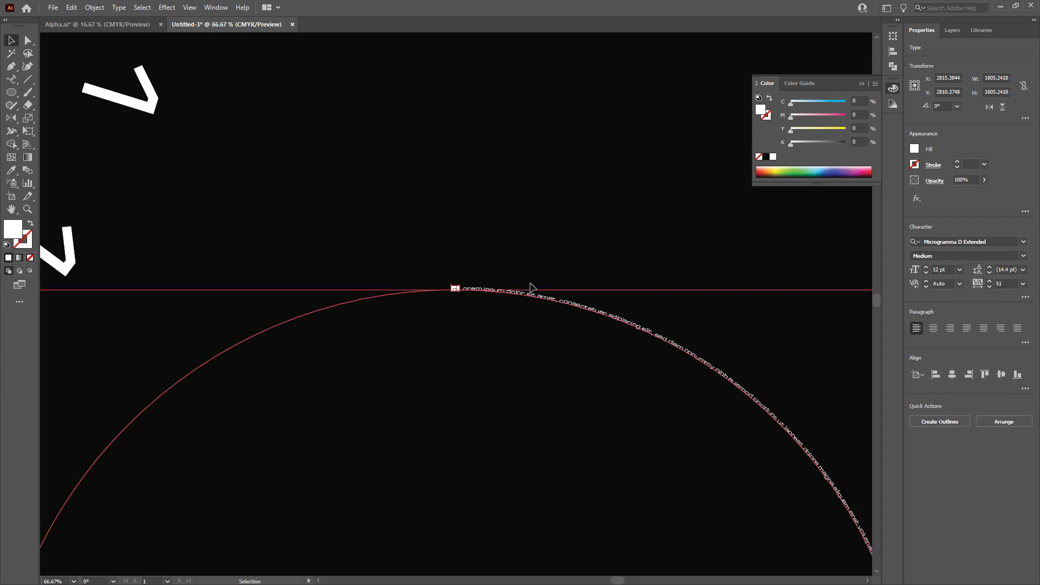
Replace the placeholder path text with the even channel numbers from 82 down to 14, separated by spaces
double_click(490, 293)
triple_click(464, 286)
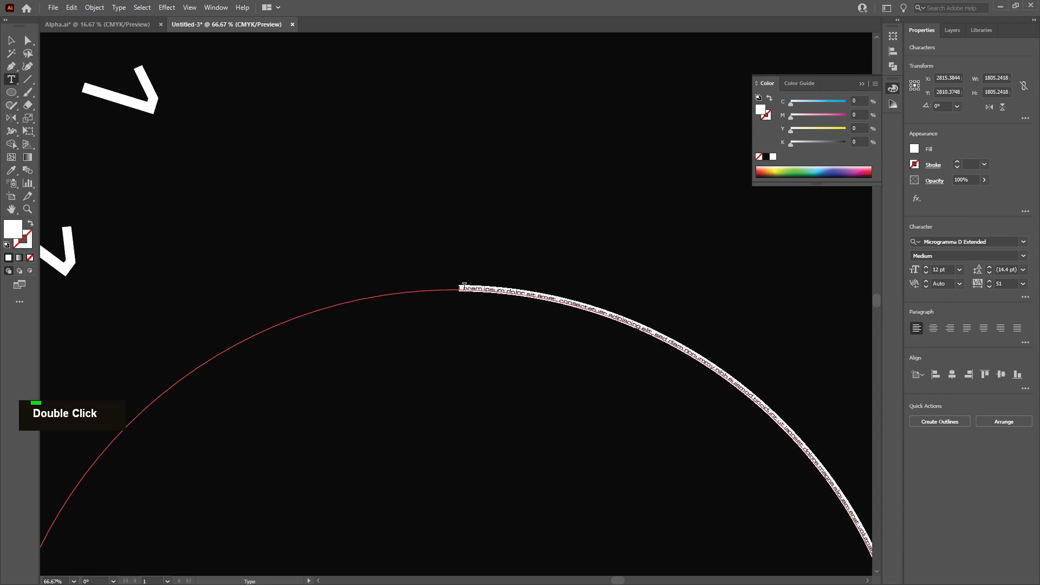
key(BackSpace)
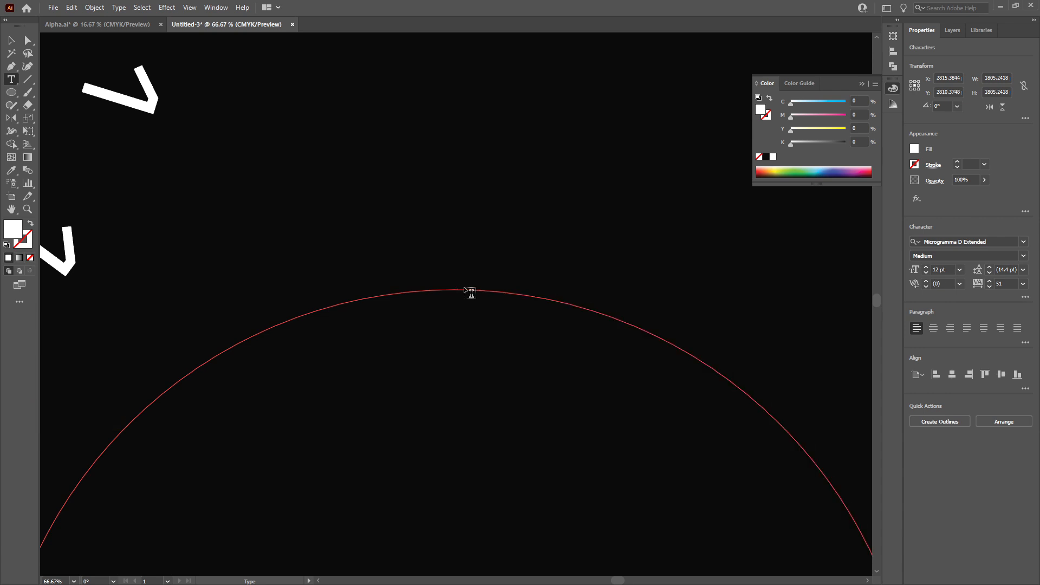
text(02)
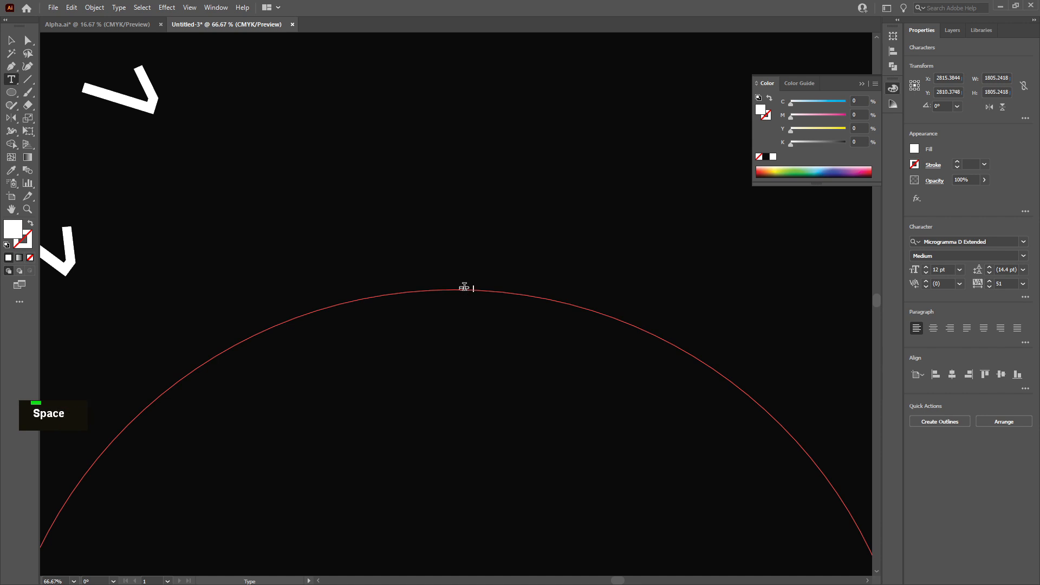
key(BackSpace)
text(80 78 7 674)
scroll(521, 324, down, 3)
scroll(519, 322, up, 1)
scroll(519, 322, up, 1)
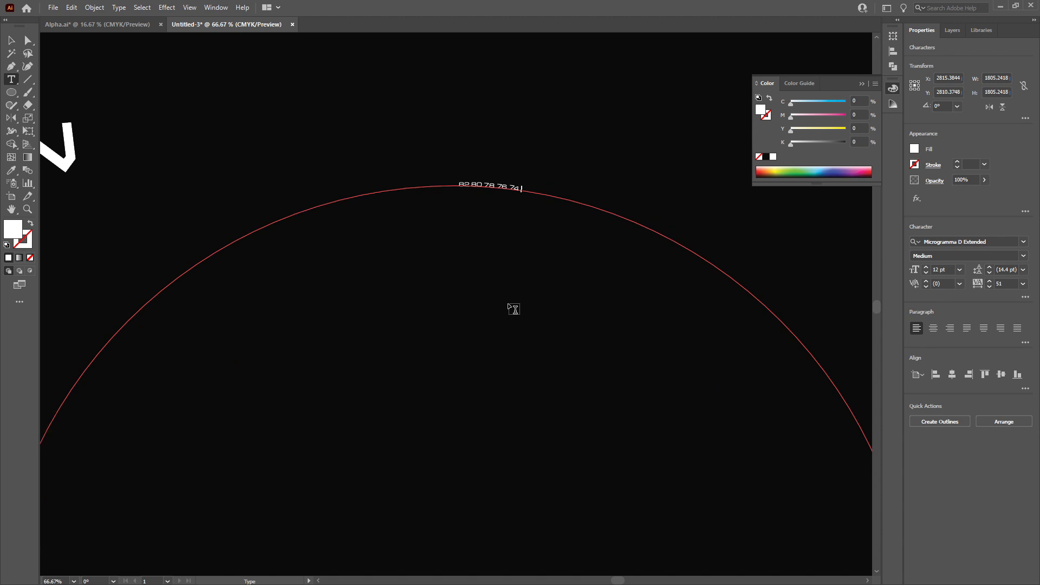
text(2 68 66 64)
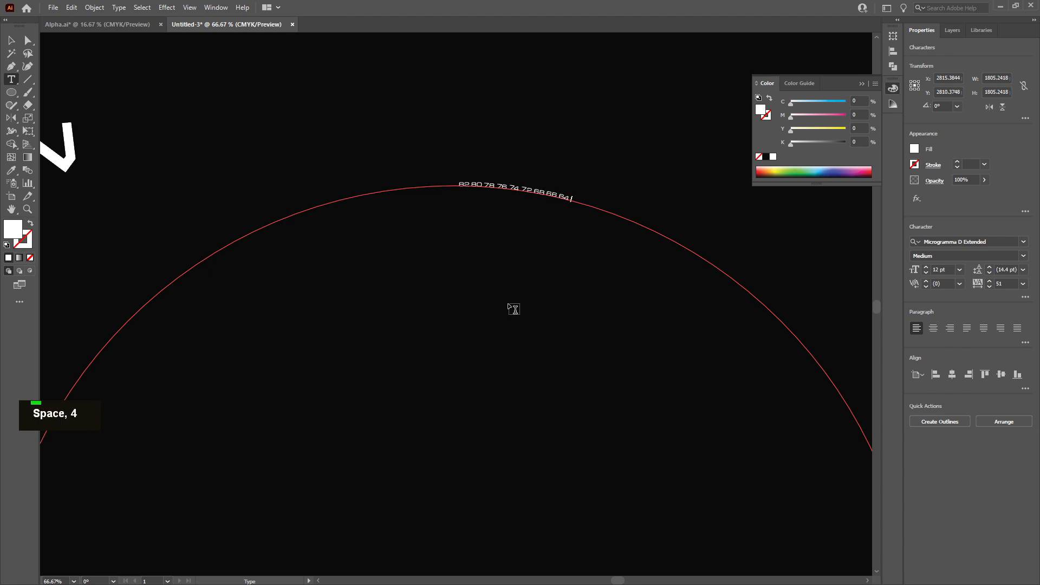
text( 62 60 )
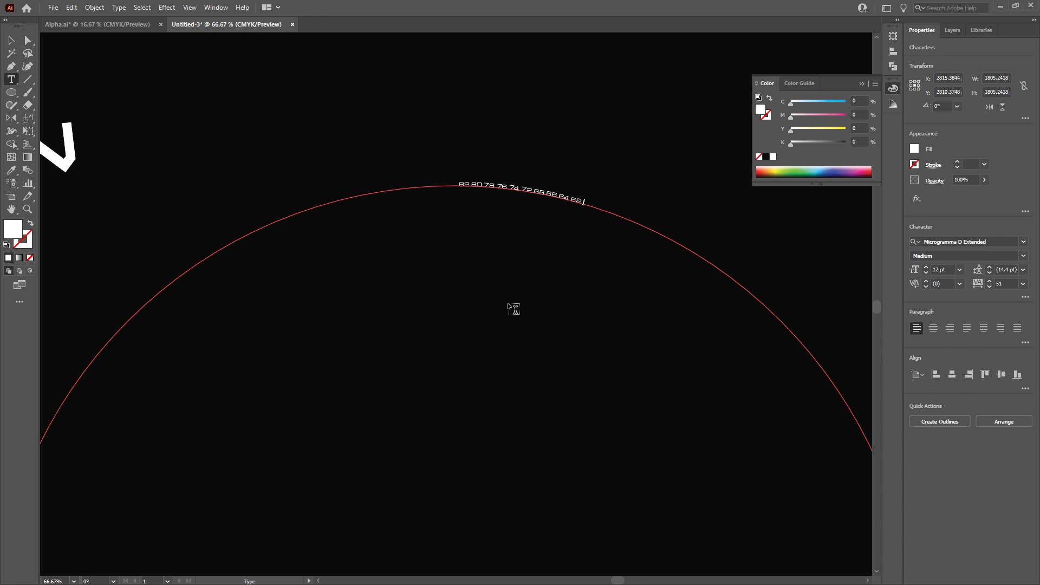
text(5)
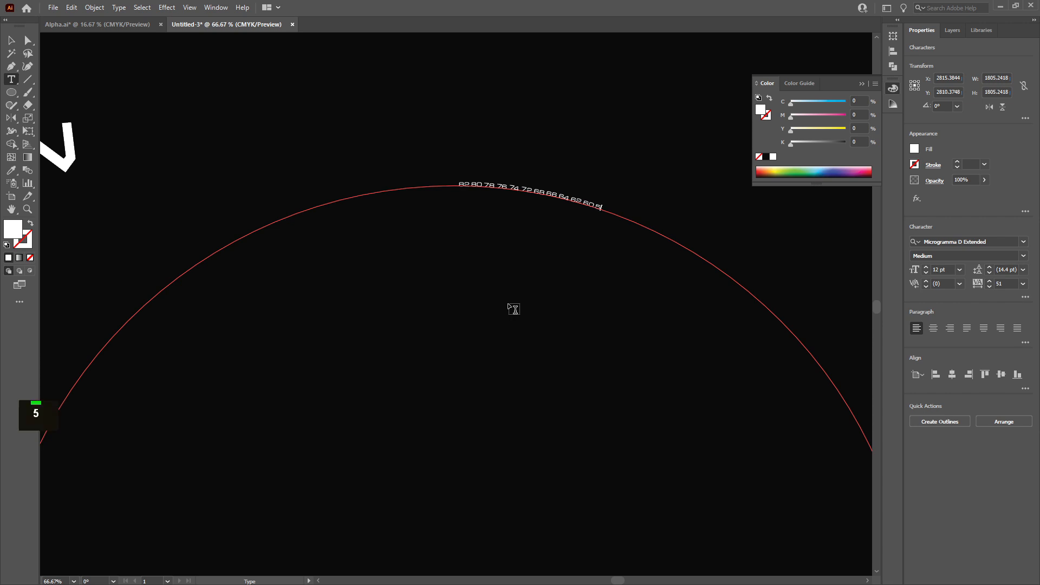
text(8 56 54 53)
key(BackSpace)
text(2 50 )
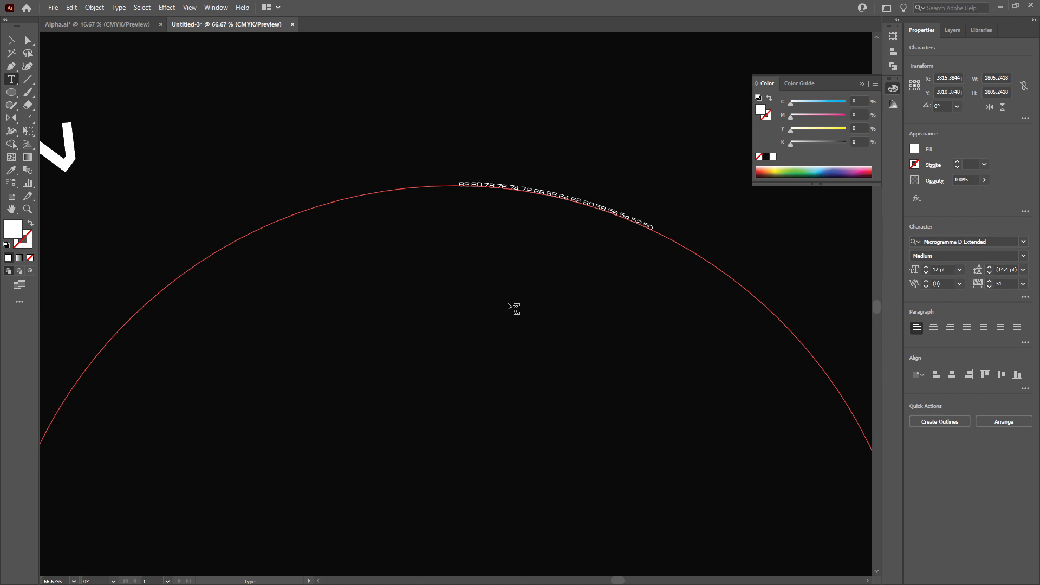
text(48 46 44 43 40)
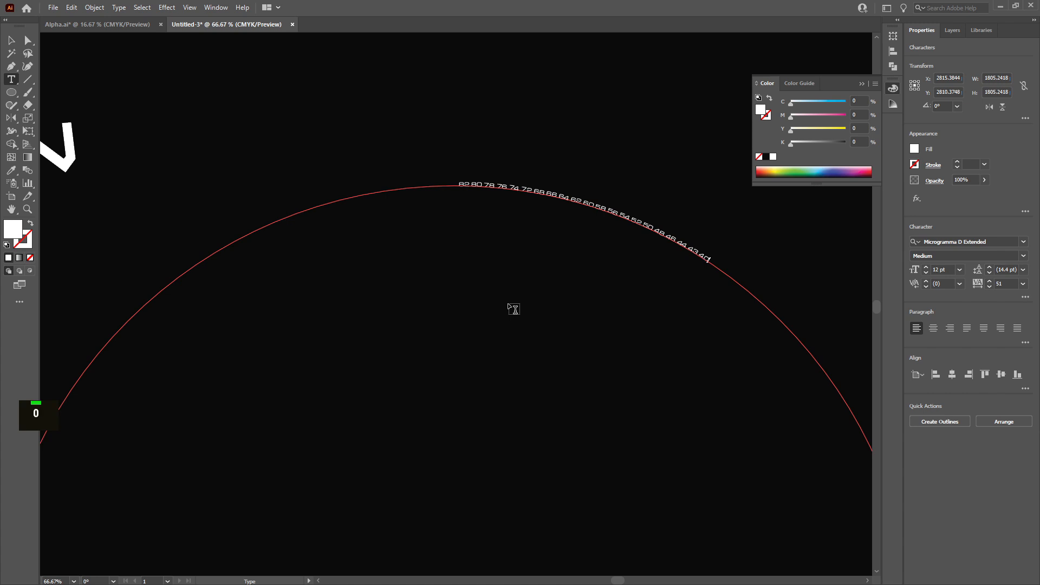
text( 38 36 34 32 30 28)
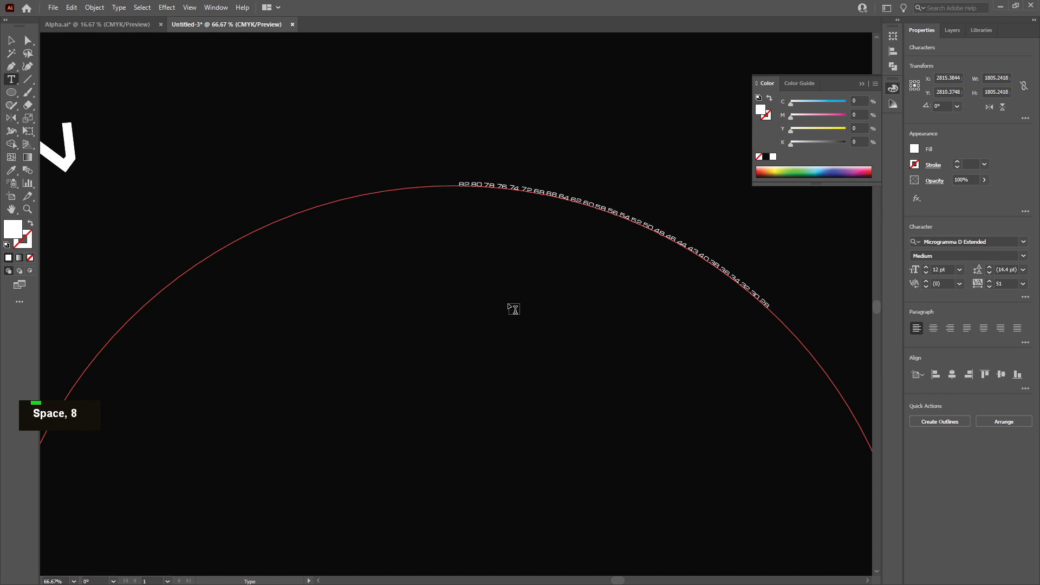
text( 26 24 22 20 18 16 14)
scroll(514, 309, down, 4)
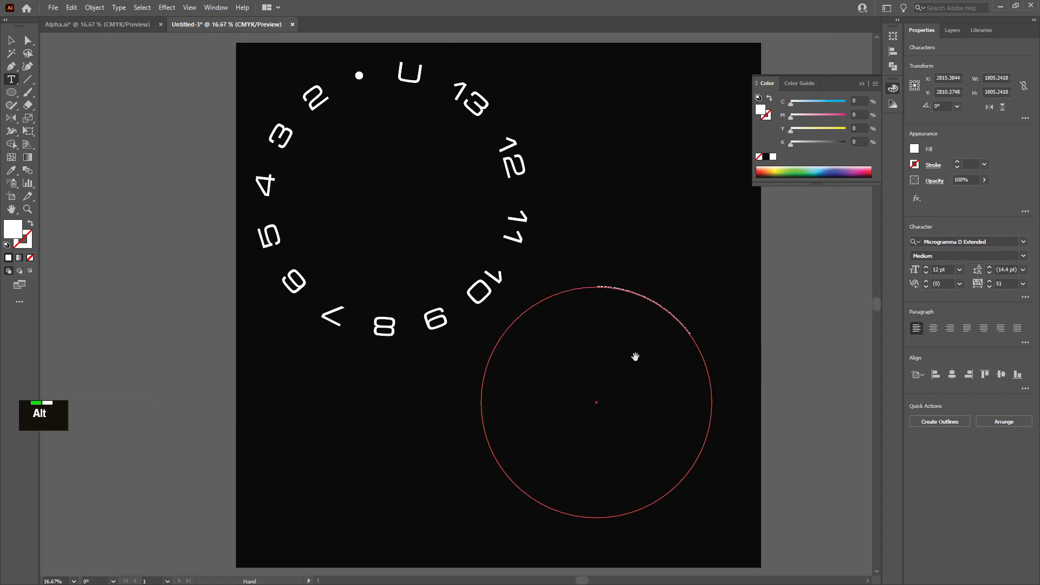
drag(597, 361, 465, 302)
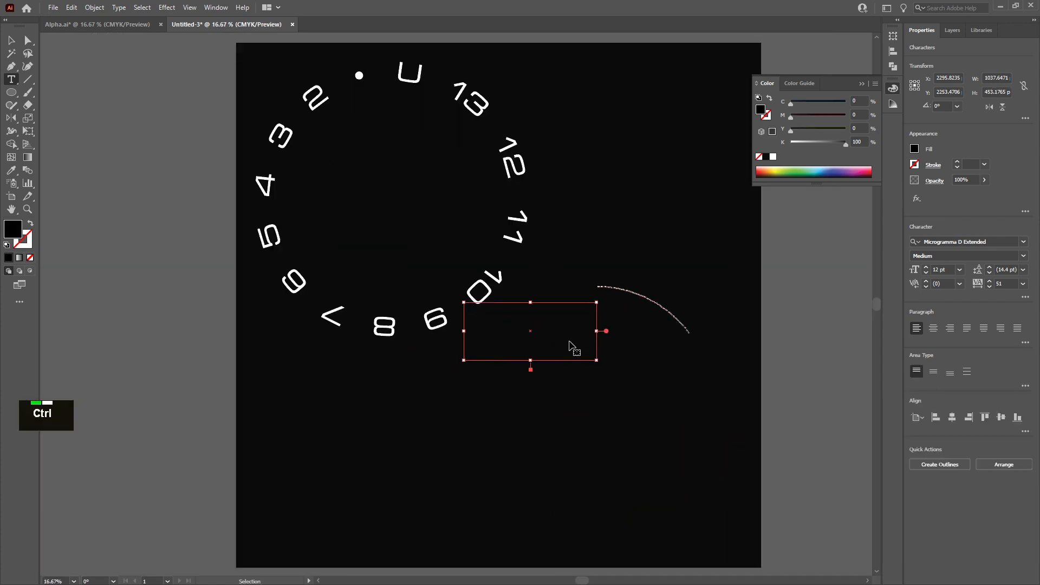
key(ctrl+z)
Select the path text and increase its font size to 76 pt
click(11, 41)
drag(639, 407, 562, 353)
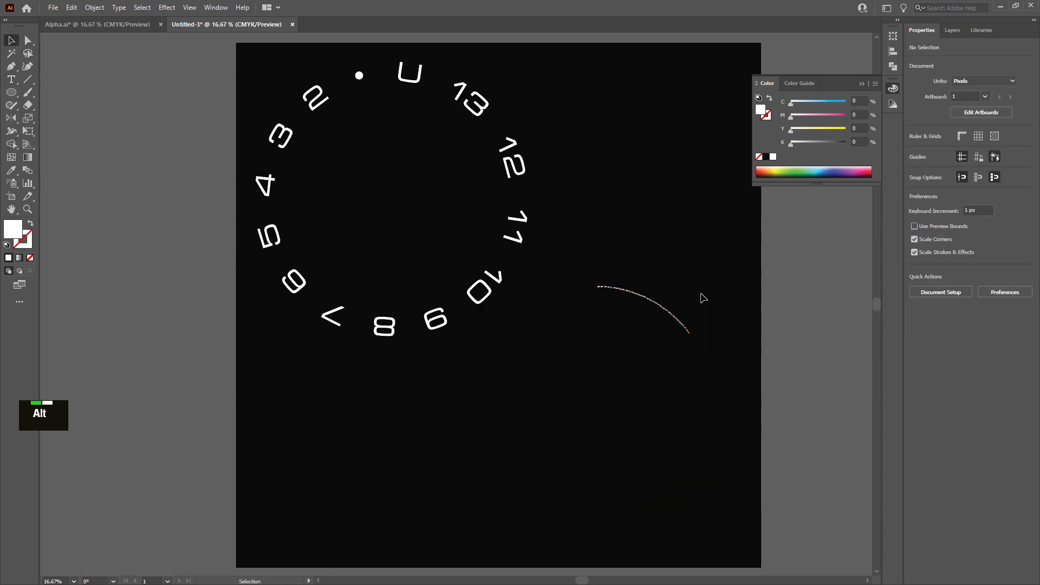
drag(669, 267, 573, 221)
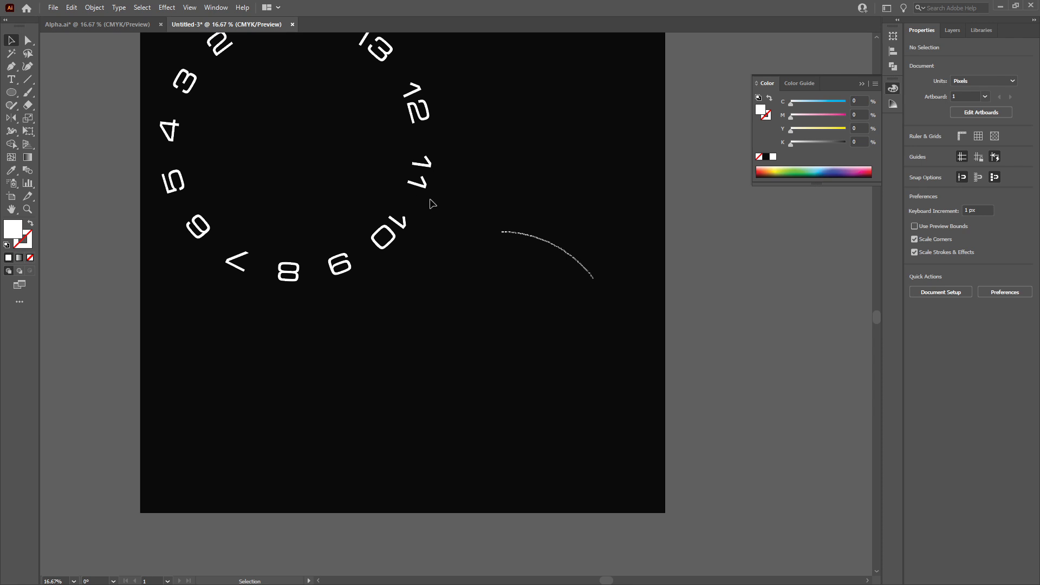
click(562, 251)
alt+scroll(569, 268, up, 1)
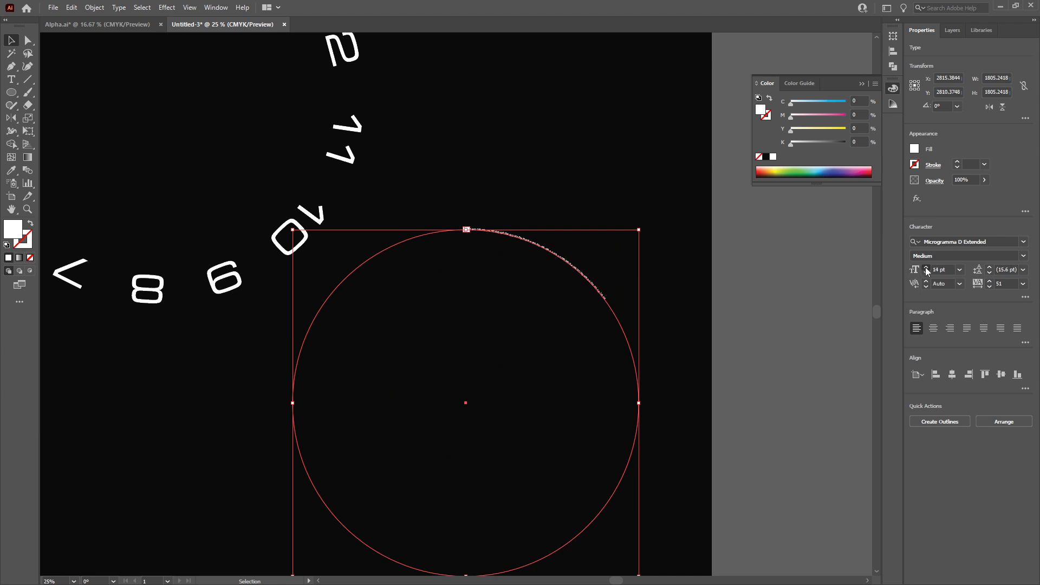
click(926, 267)
click(925, 268)
click(925, 268)
click(925, 267)
click(925, 268)
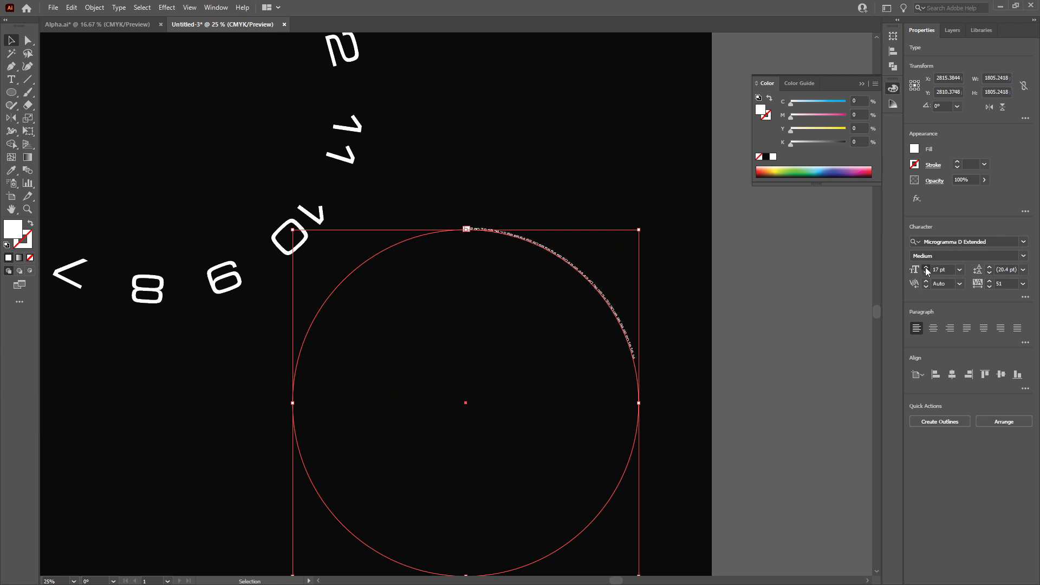
double_click(925, 268)
double_click(926, 268)
double_click(925, 268)
double_click(925, 268)
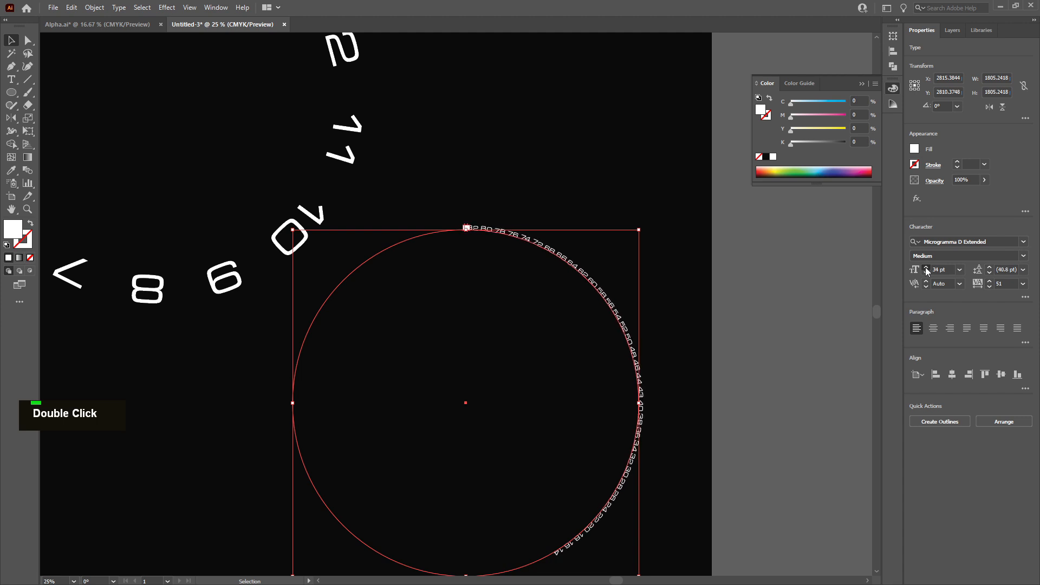
click(926, 268)
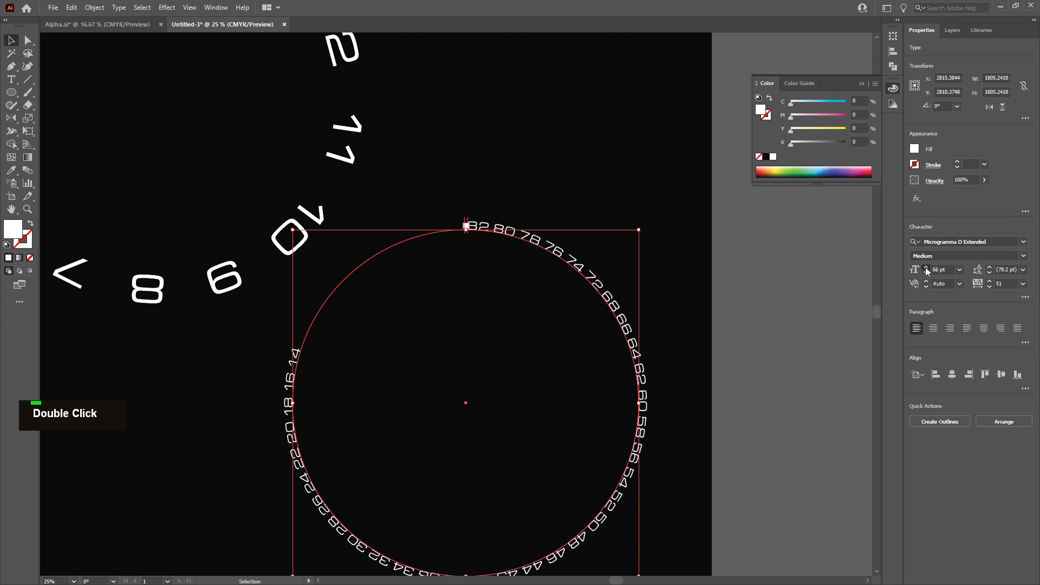
double_click(926, 267)
double_click(926, 268)
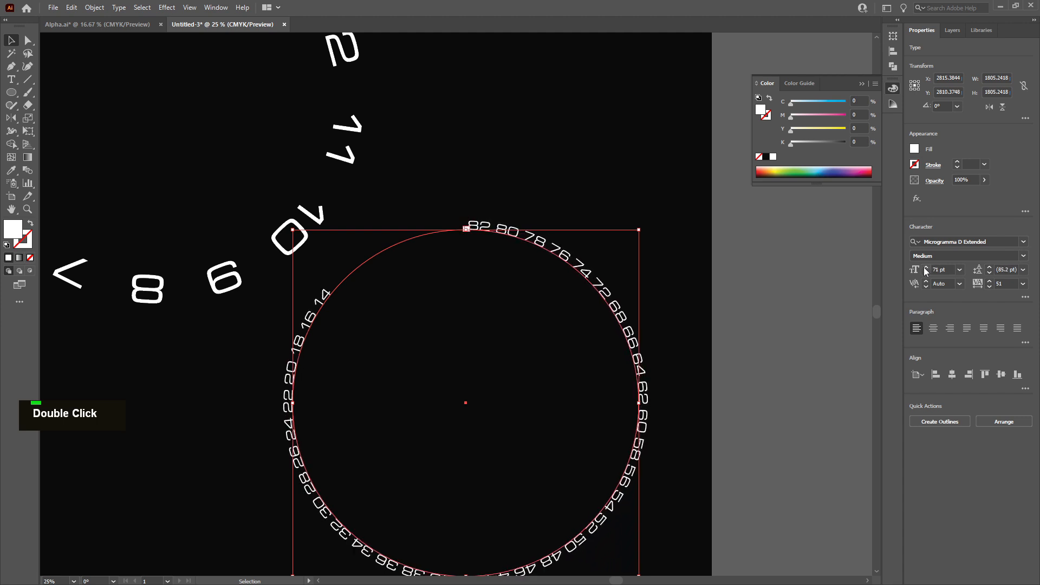
double_click(925, 267)
click(926, 268)
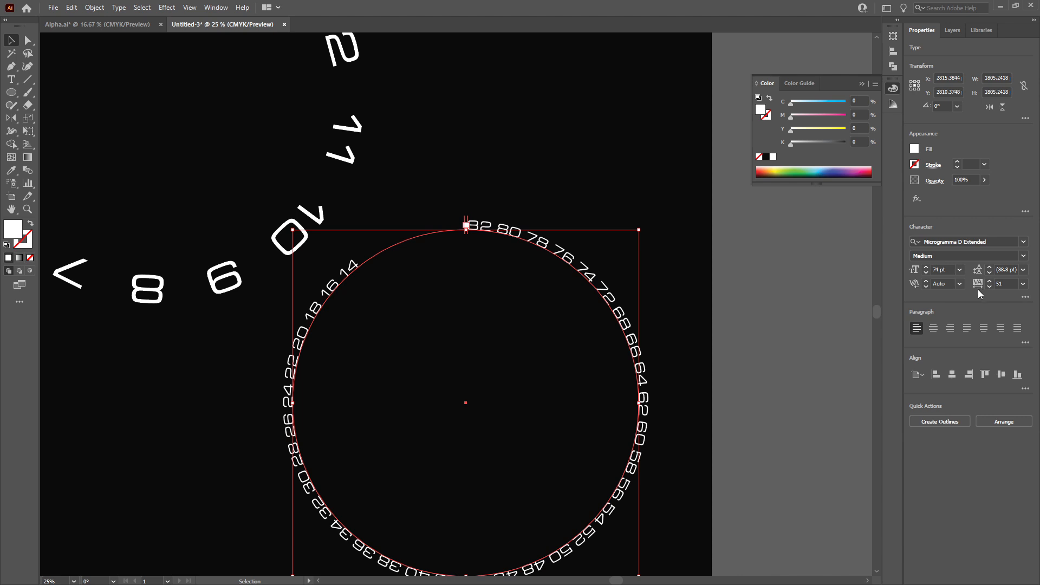
Set the path text's leading to 98 pt and its tracking to 62
double_click(988, 266)
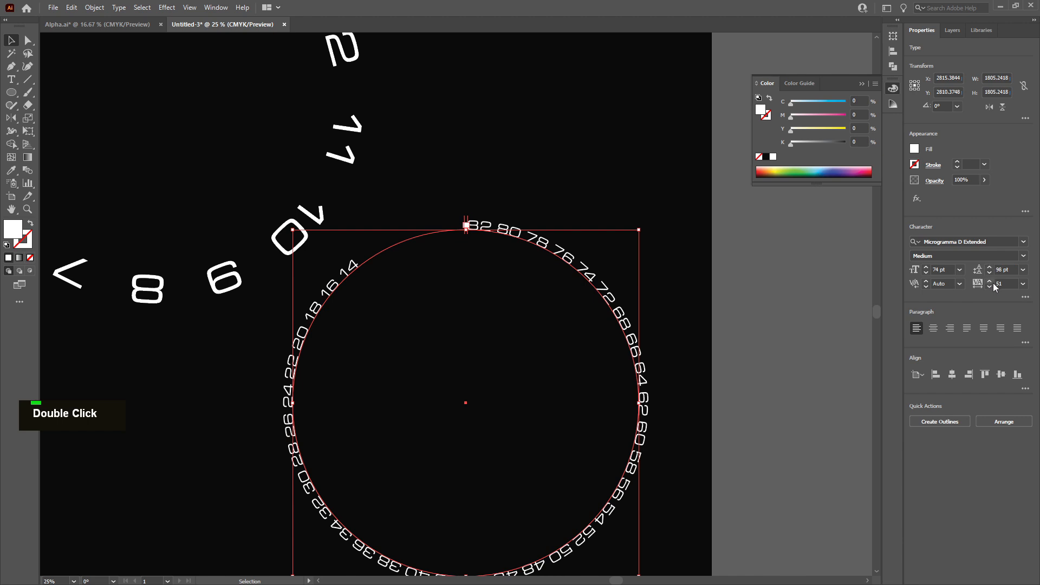
click(993, 282)
drag(991, 282, 991, 282)
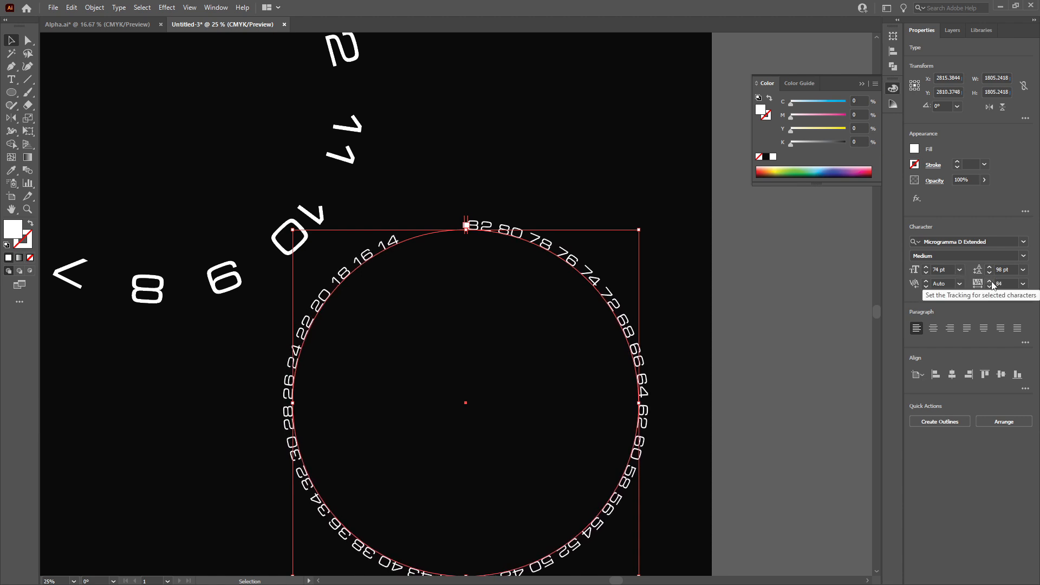
drag(987, 287, 987, 287)
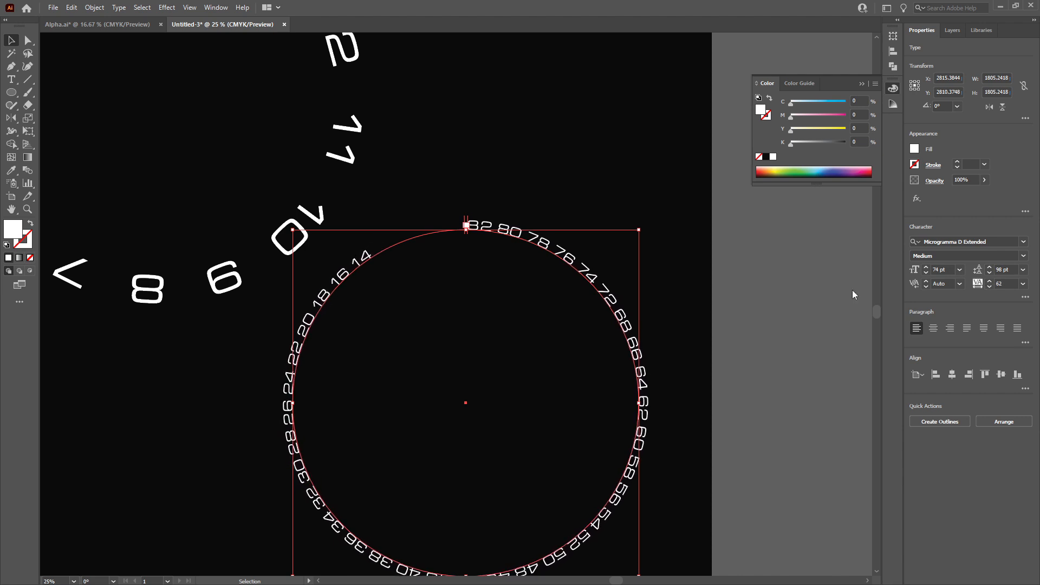
Add a white stroke to the path text and set its weight to 1 pt
click(984, 164)
click(1000, 176)
click(984, 165)
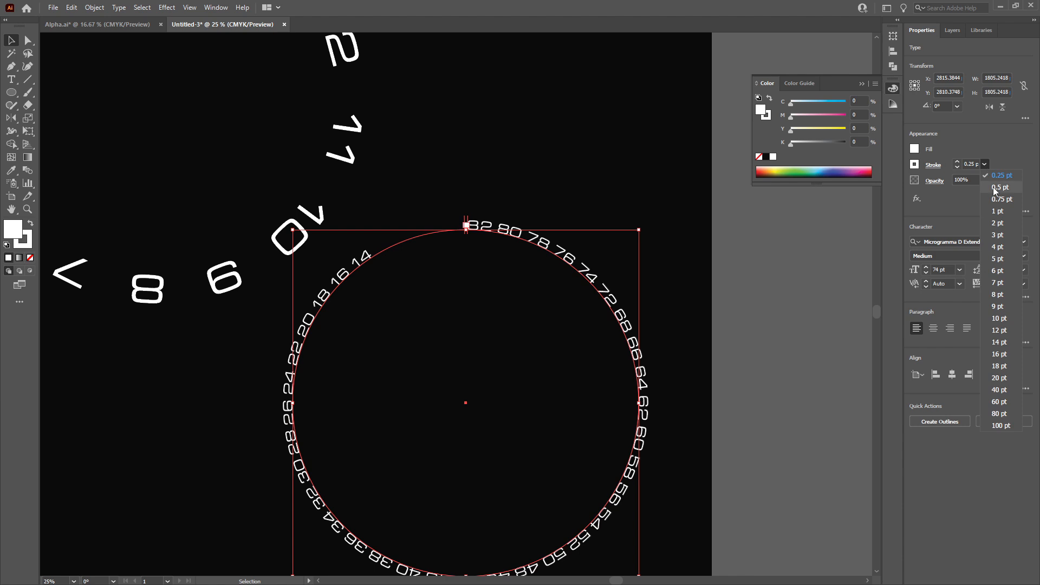
click(996, 187)
click(985, 164)
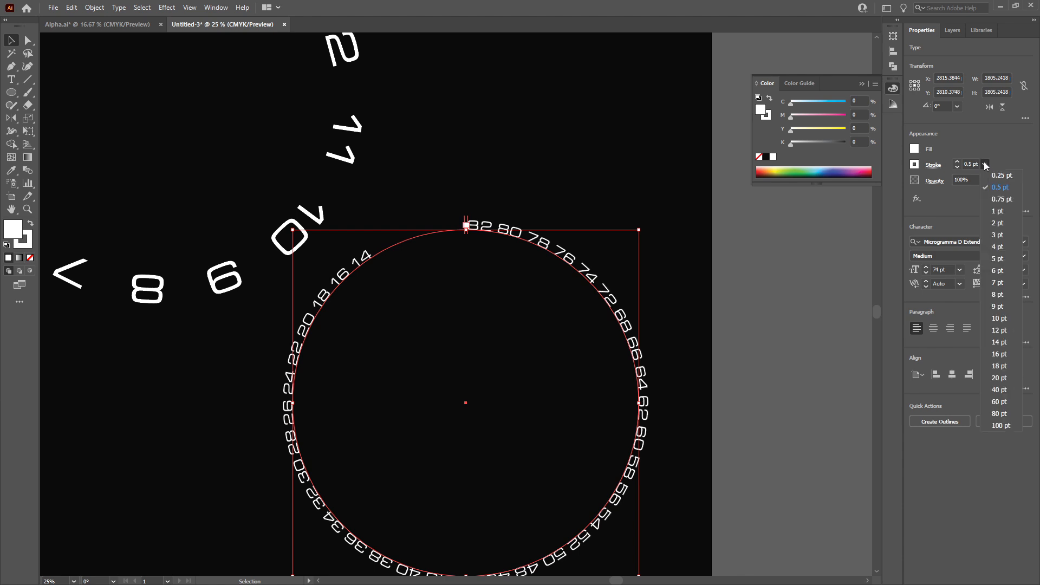
click(995, 200)
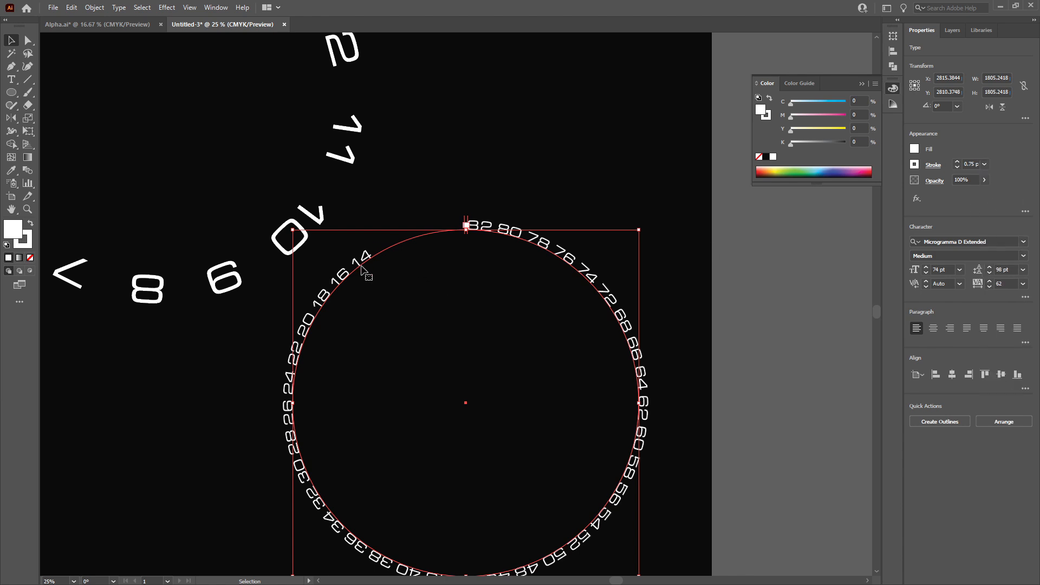
alt+scroll(368, 263, up, 5)
click(985, 164)
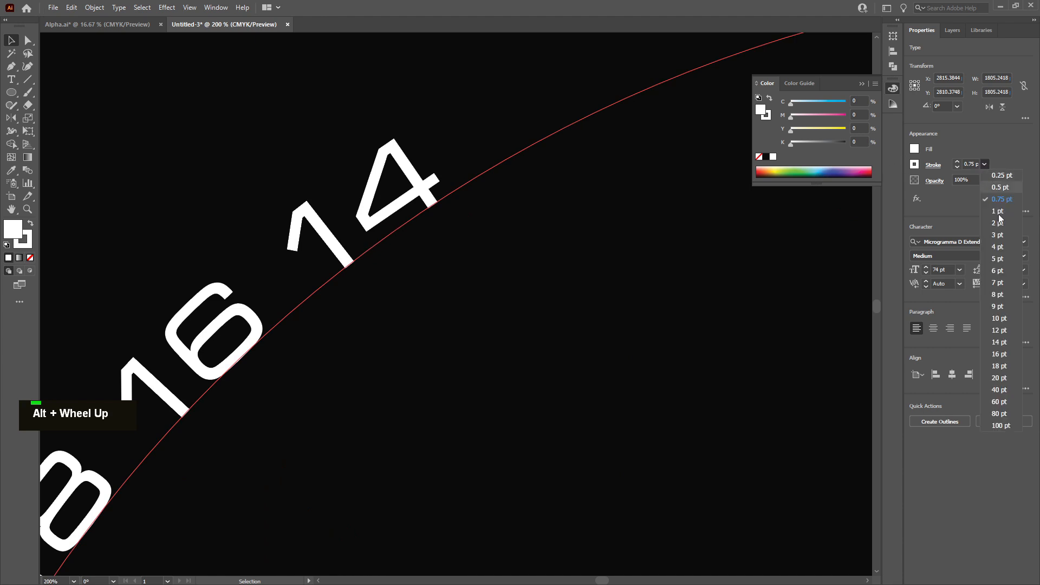
click(999, 305)
click(984, 164)
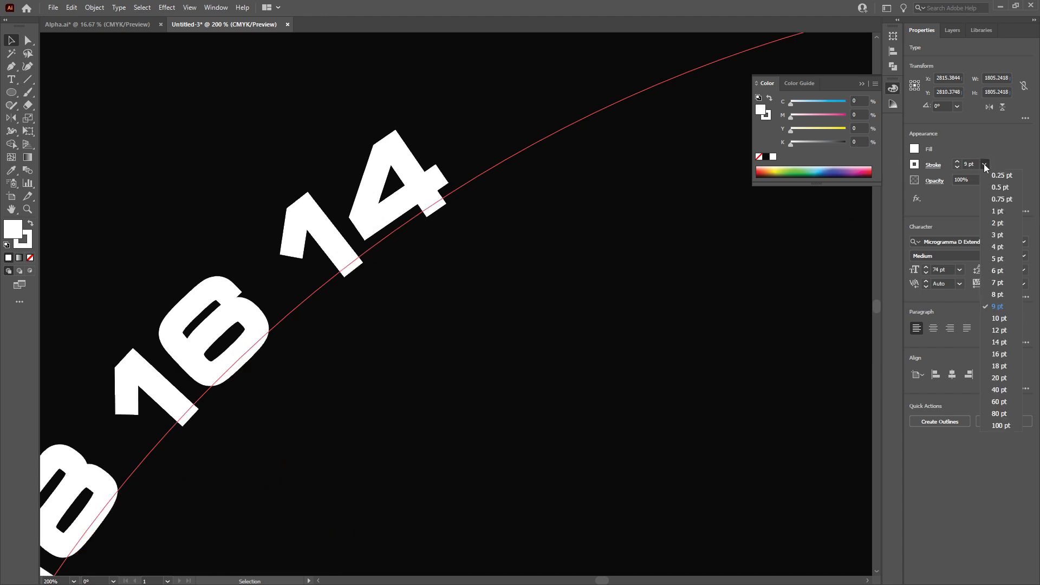
click(997, 210)
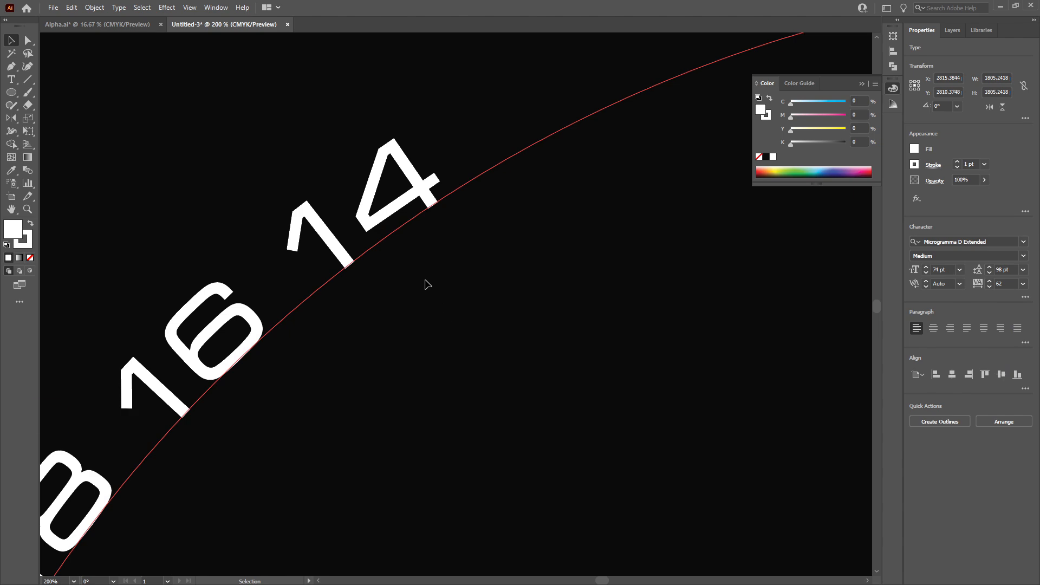
Re-enter the path text's font size as 76 pt
alt+scroll(425, 283, down, 8)
alt+scroll(423, 283, up, 1)
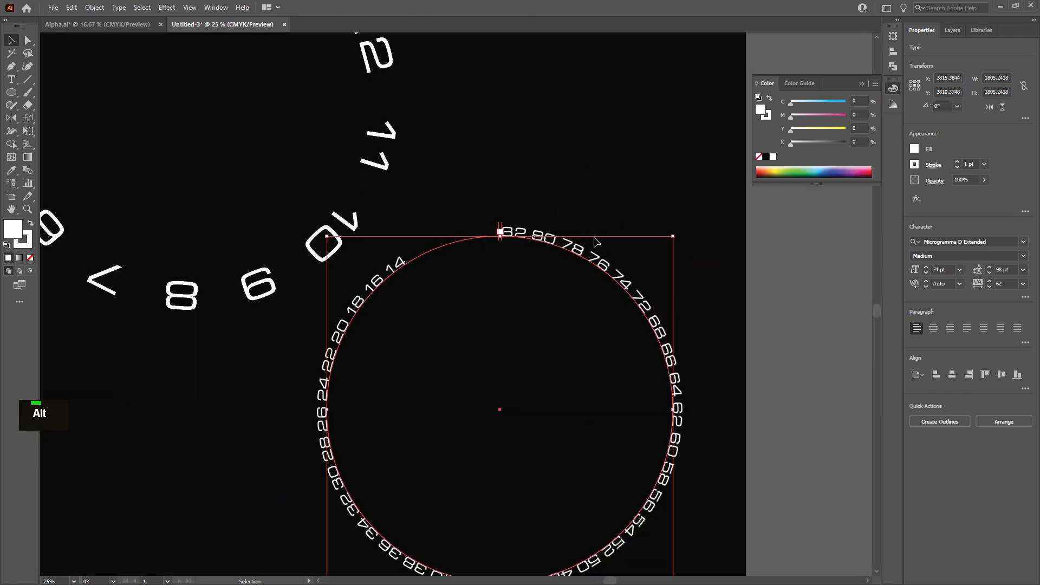
click(959, 270)
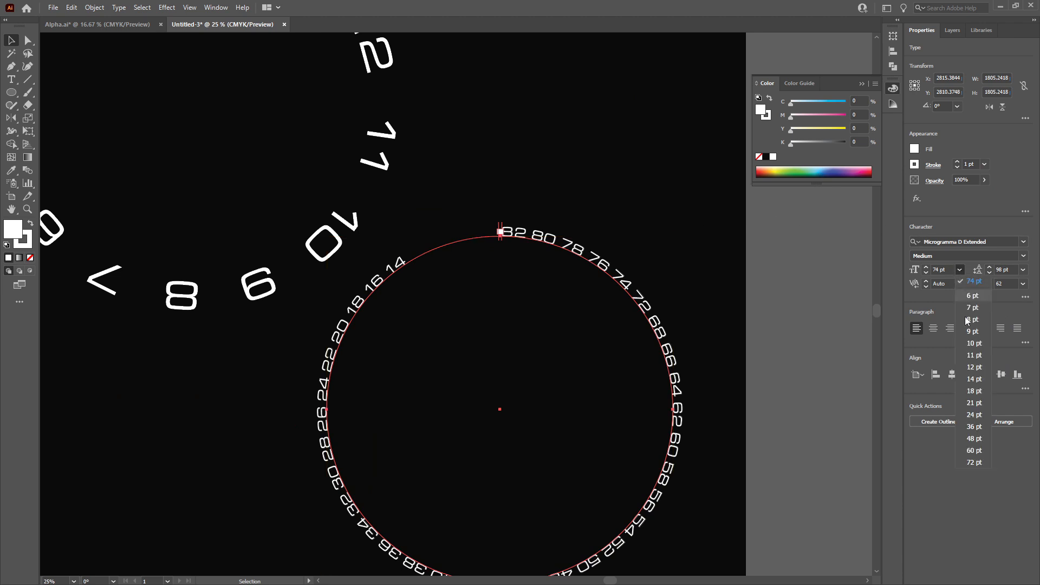
double_click(940, 270)
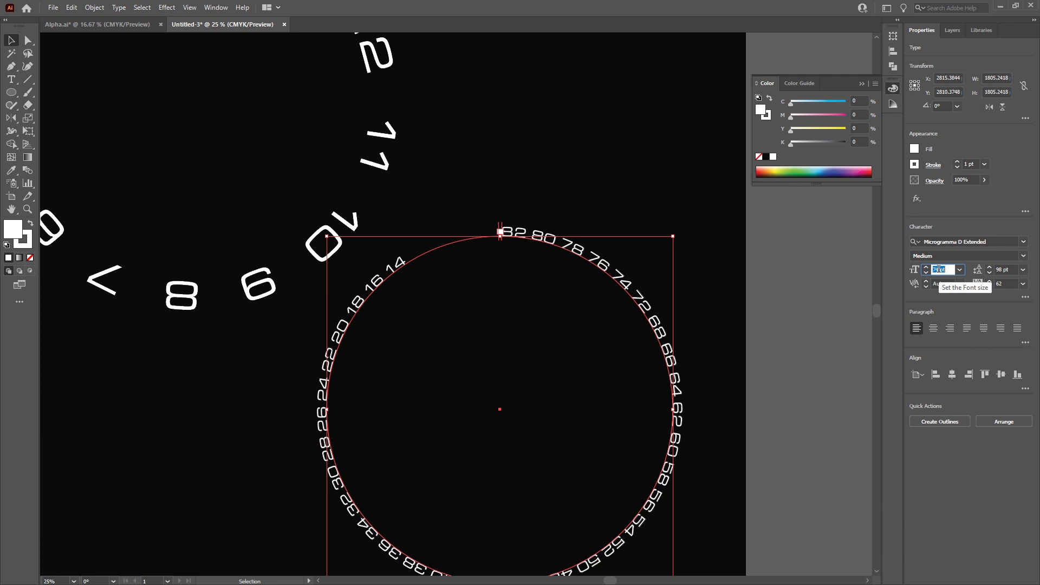
text(7)
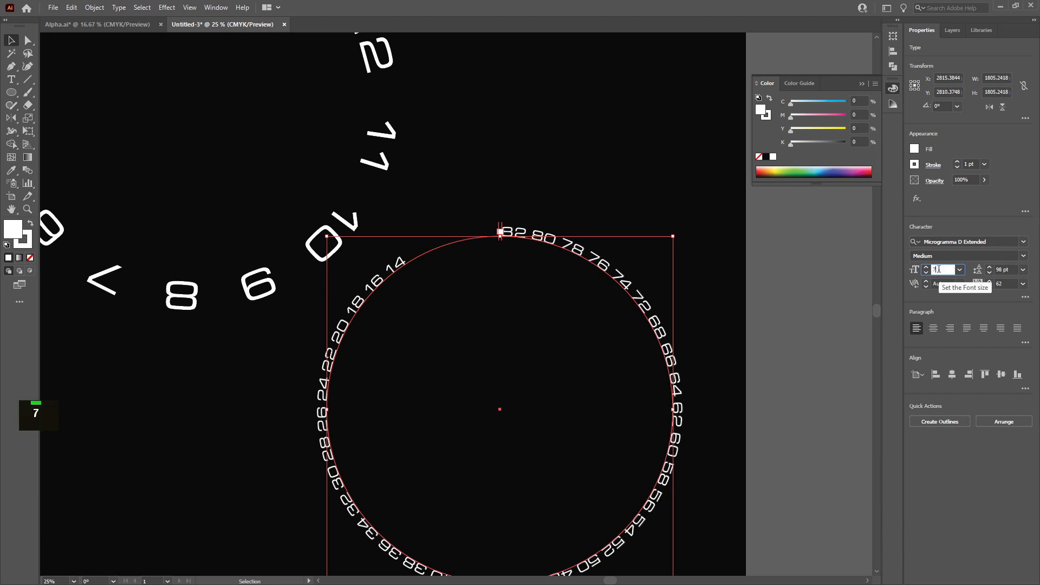
text(6)
key(Return)
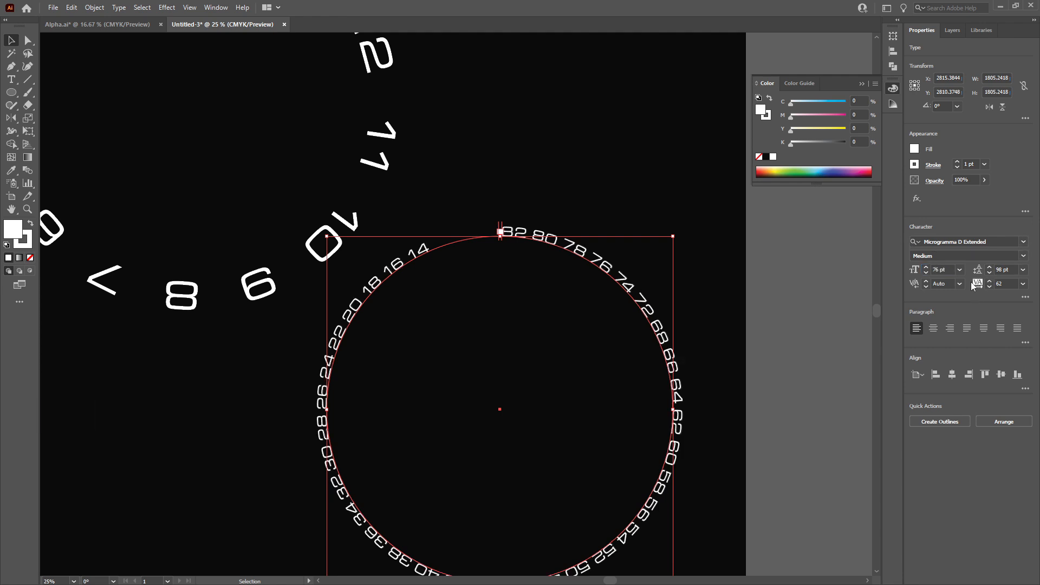
Set the path text's font size to 72 pt
double_click(943, 270)
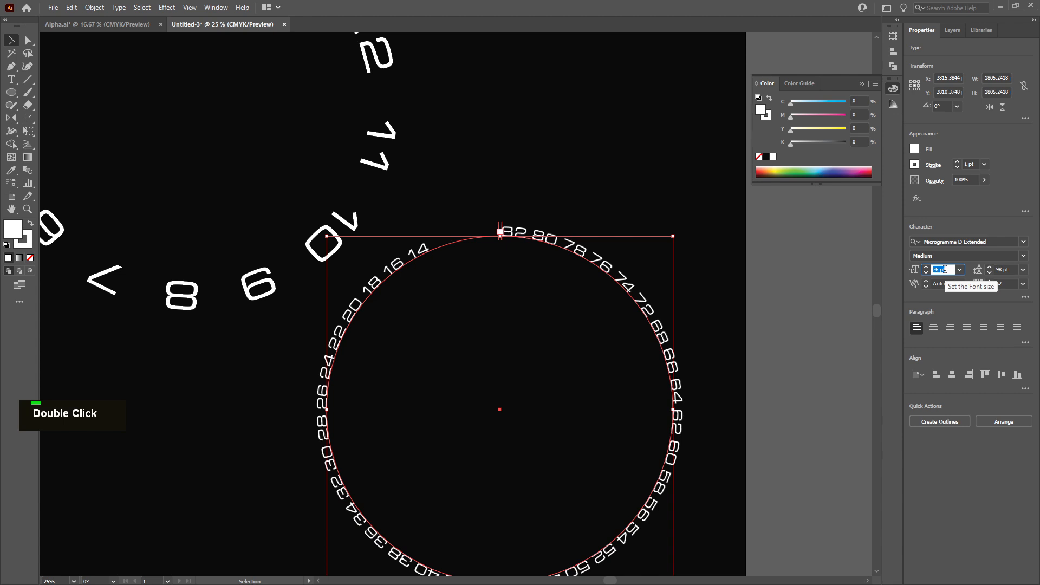
text(72)
key(Return)
alt+scroll(474, 259, down, 1)
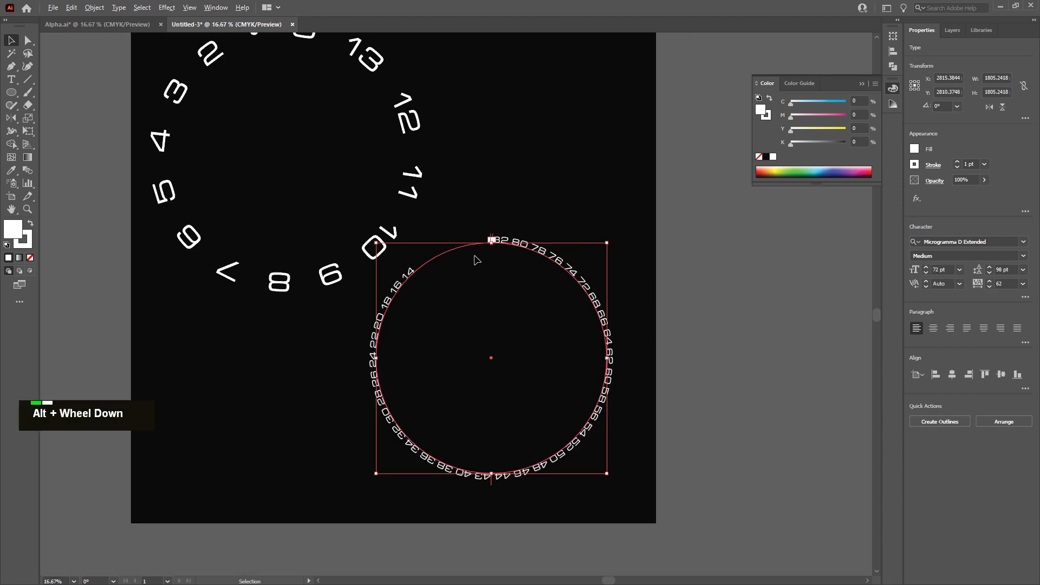
alt+scroll(474, 260, up, 1)
Set the path text's font size to 74 pt
double_click(943, 269)
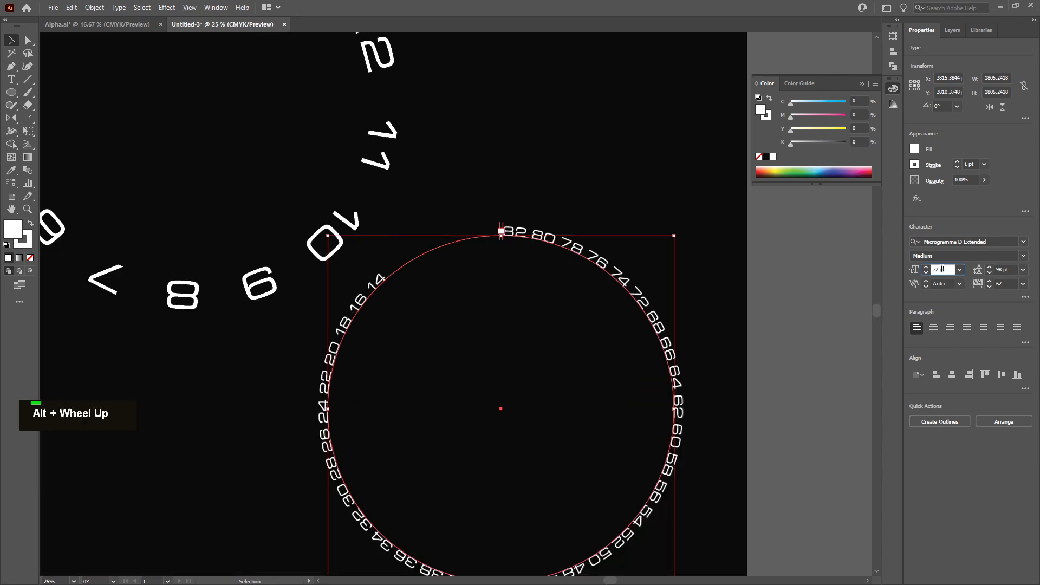
text(74)
key(Return)
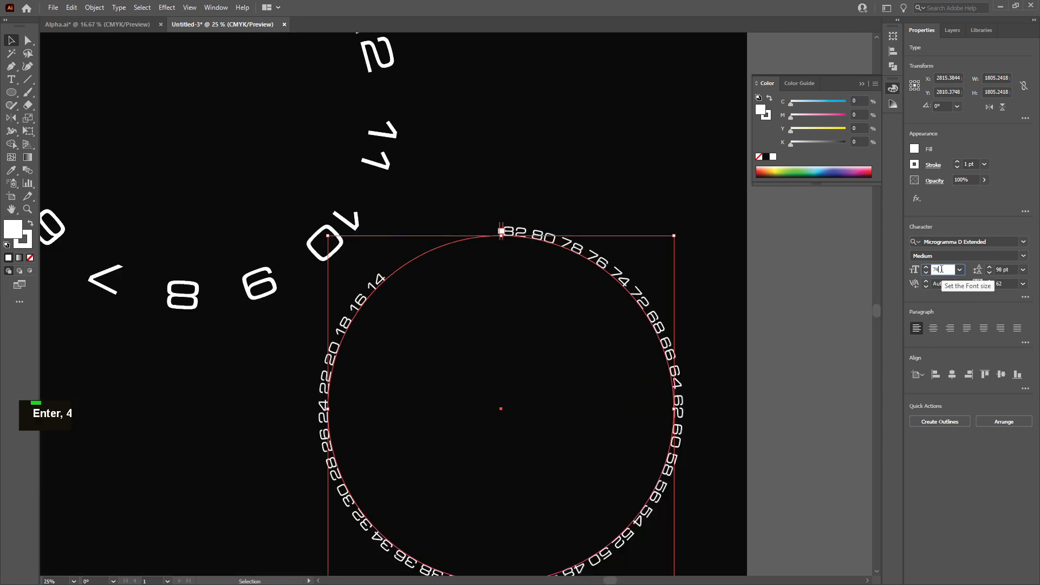
alt+scroll(585, 248, down, 1)
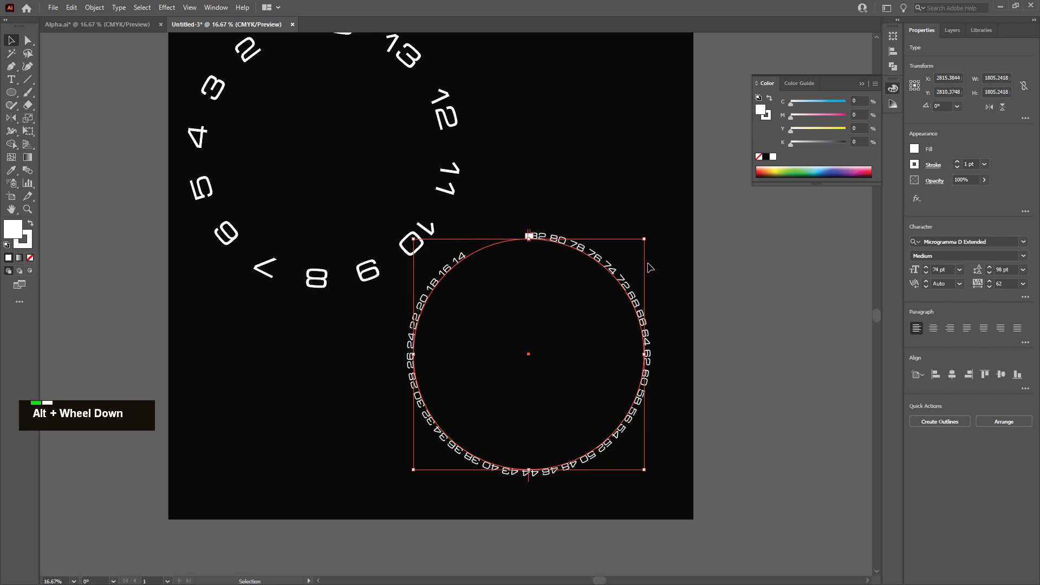
Reselect the path text and adjust its tracking with the tracking stepper
click(667, 278)
alt+scroll(660, 279, down, 1)
ctrl+scroll(596, 304, down, 3)
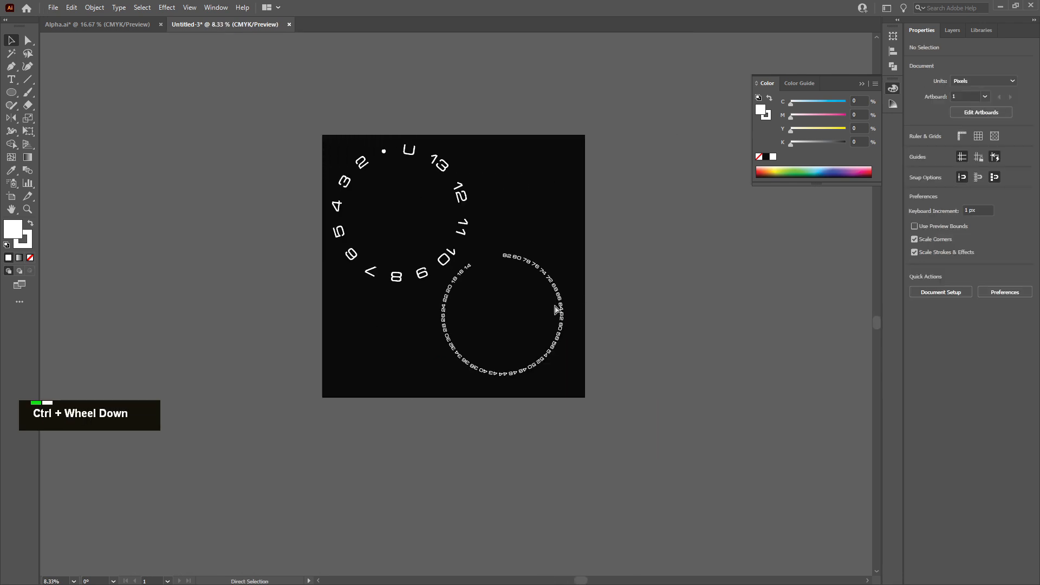
alt+scroll(495, 341, up, 1)
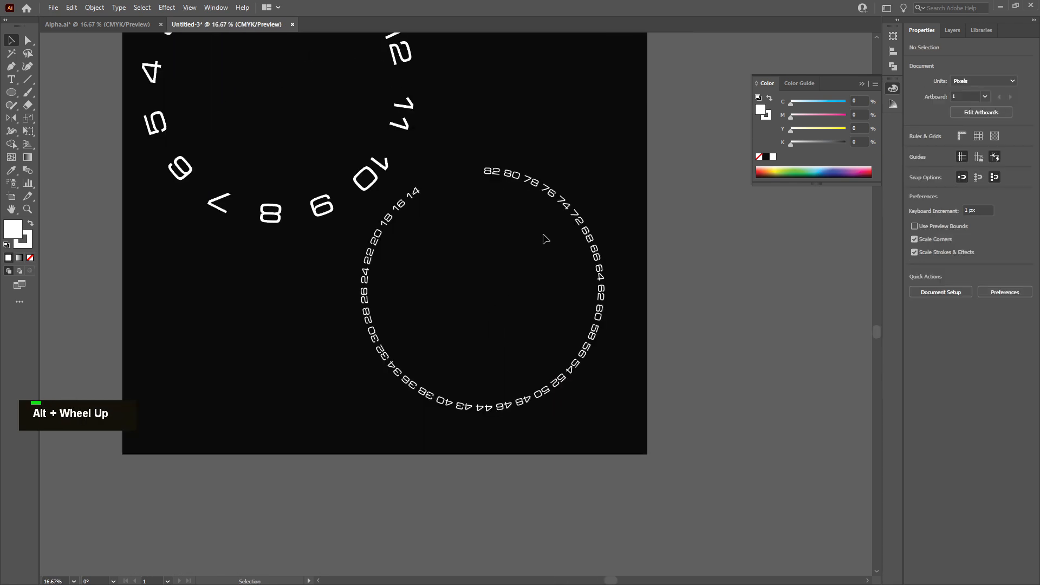
click(568, 209)
click(624, 197)
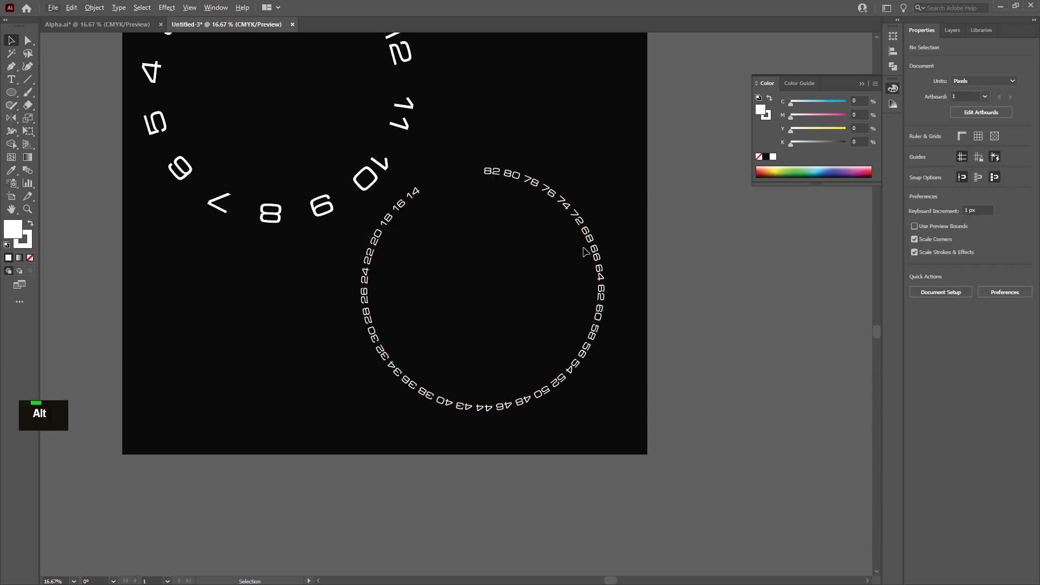
click(483, 171)
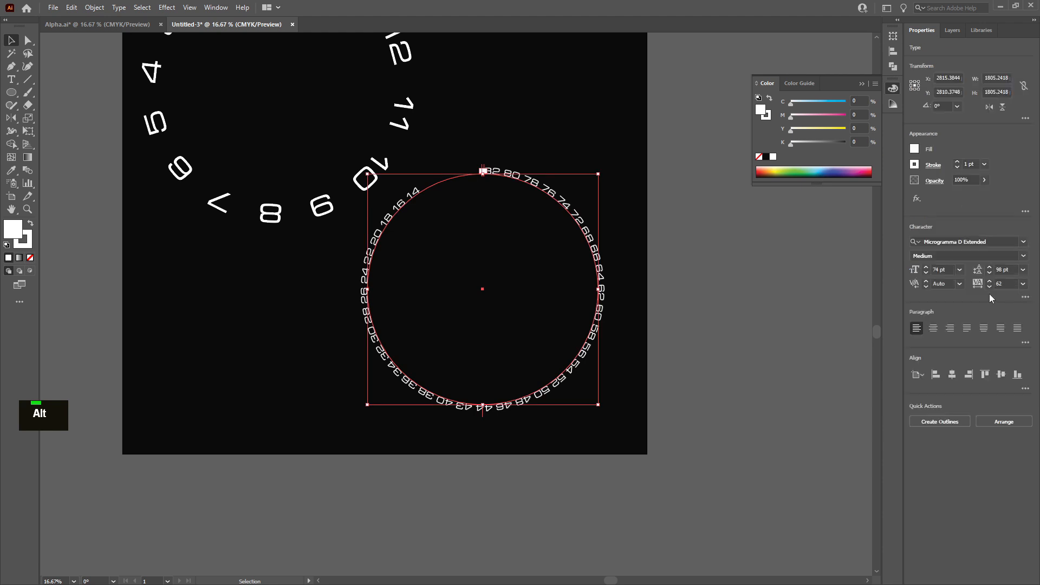
click(990, 282)
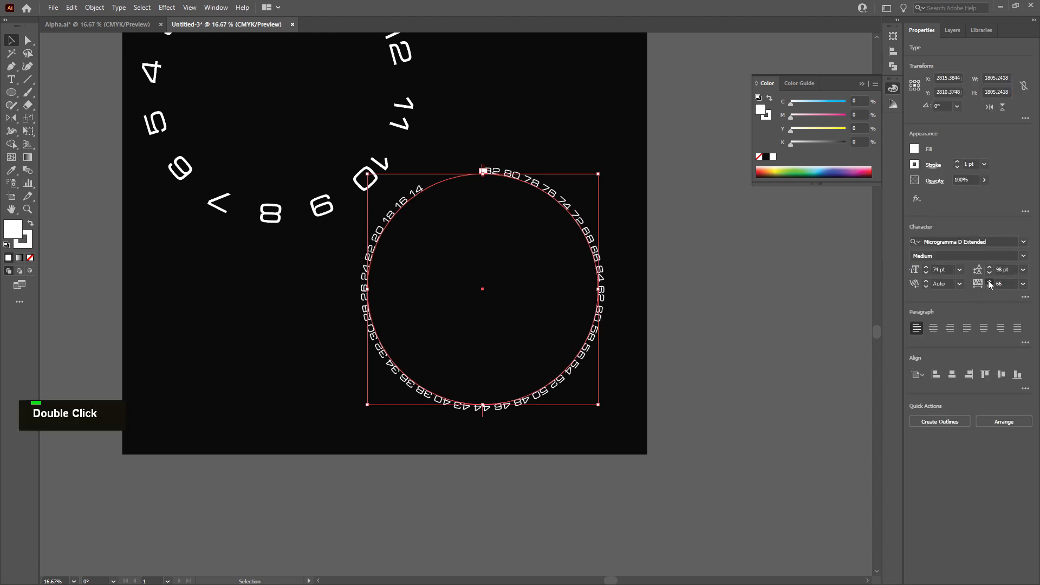
click(990, 282)
click(990, 281)
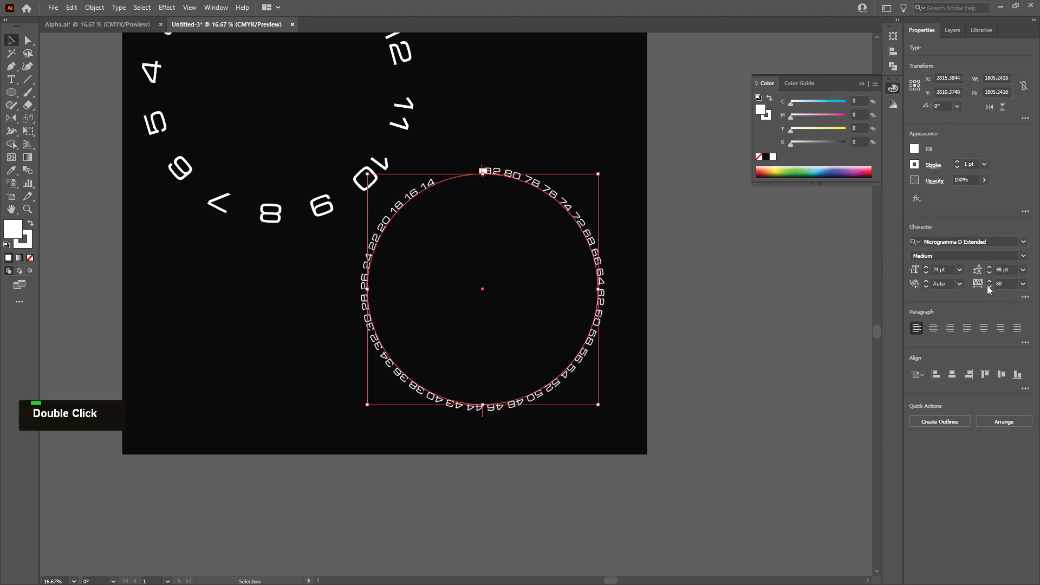
double_click(989, 288)
double_click(989, 287)
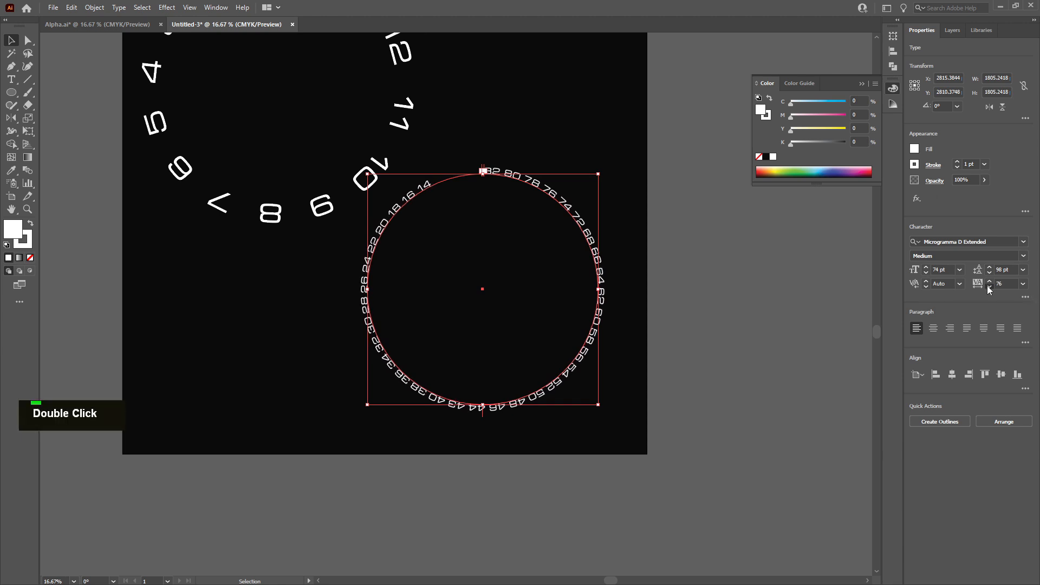
double_click(990, 288)
double_click(990, 288)
click(990, 282)
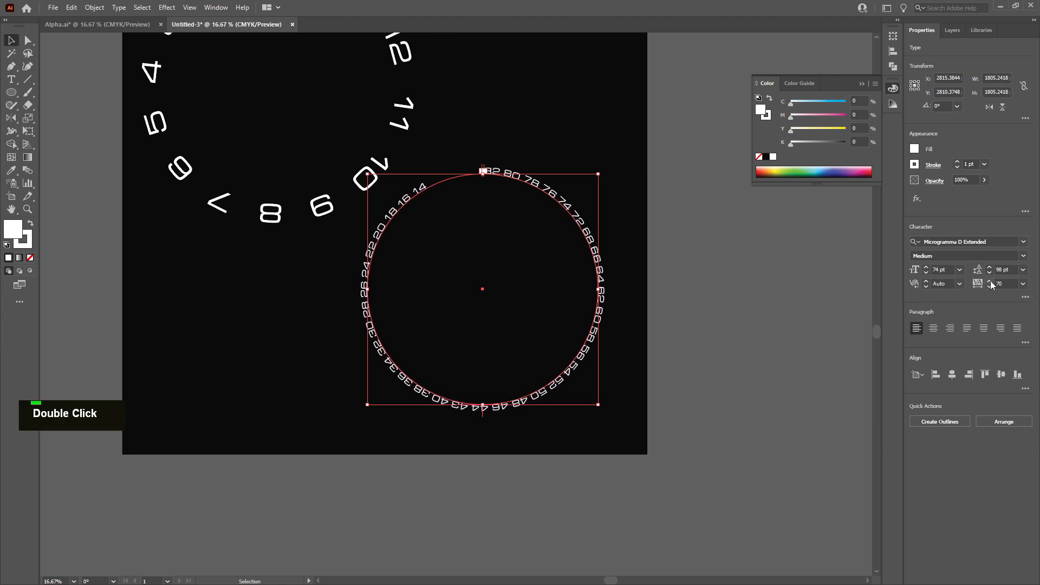
click(698, 284)
key(alt)
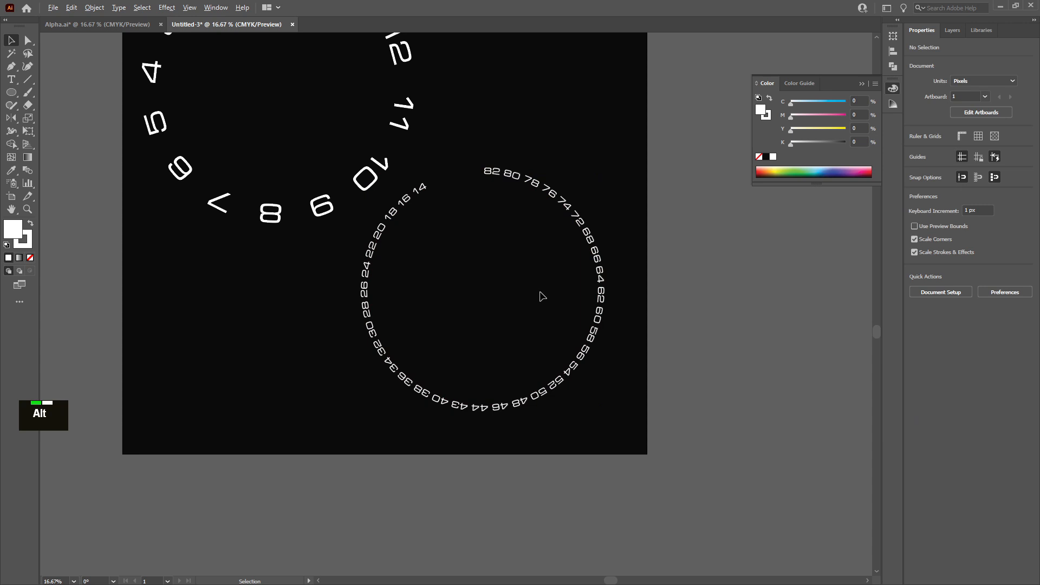
Draw a small white circle of about 40 px diameter above the start of the number ring
scroll(373, 319, up, 3)
scroll(357, 316, down, 1)
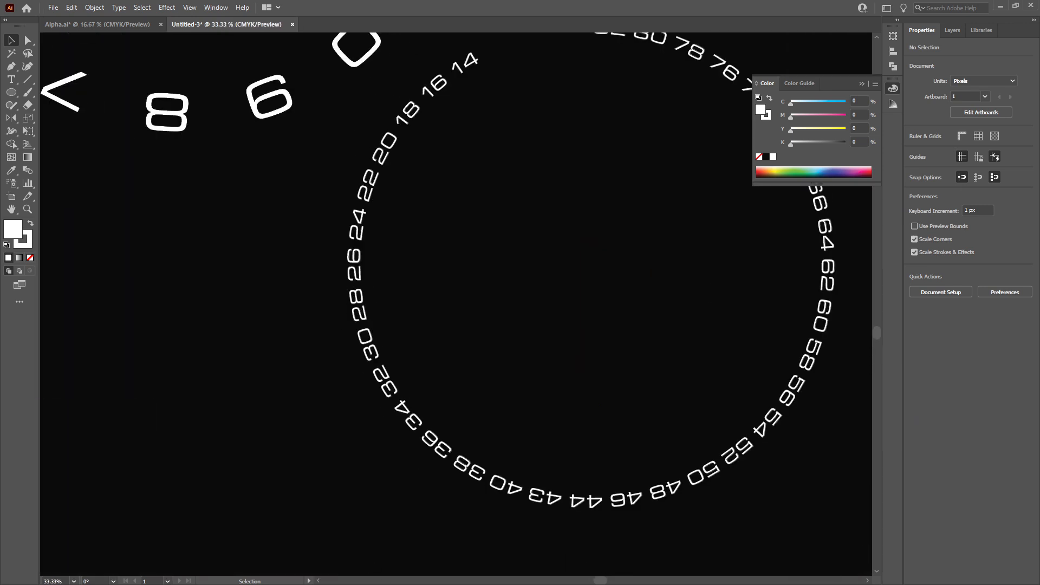
right_click(357, 315)
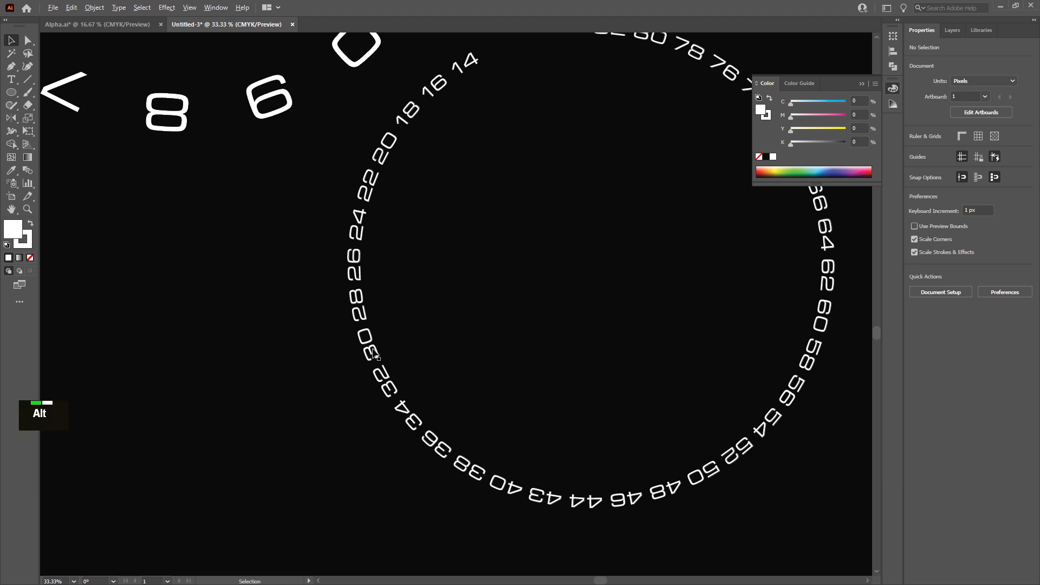
scroll(457, 339, down, 4)
scroll(457, 332, up, 2)
scroll(410, 180, up, 3)
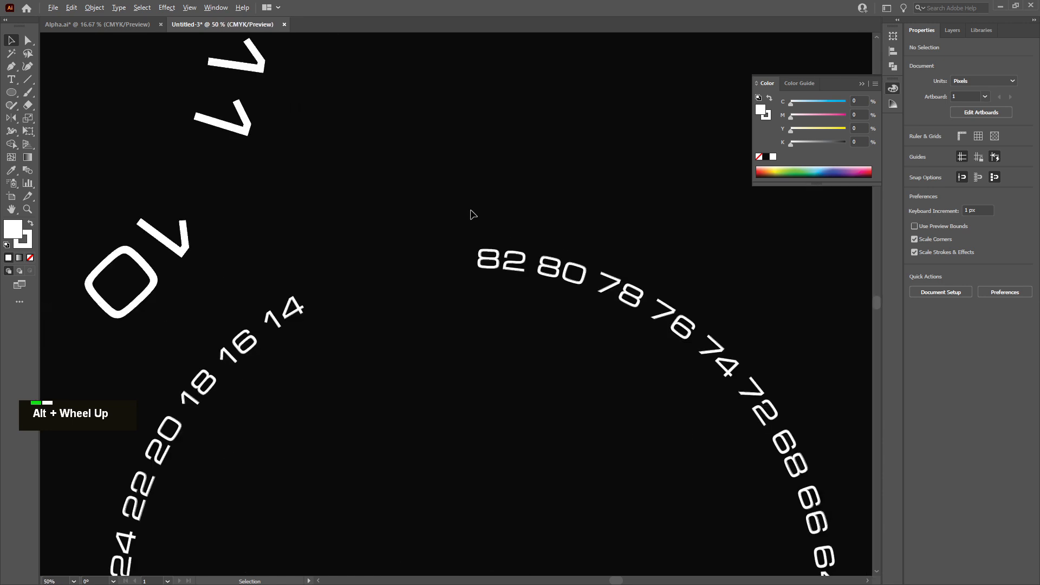
key(l)
drag(496, 189, 517, 211)
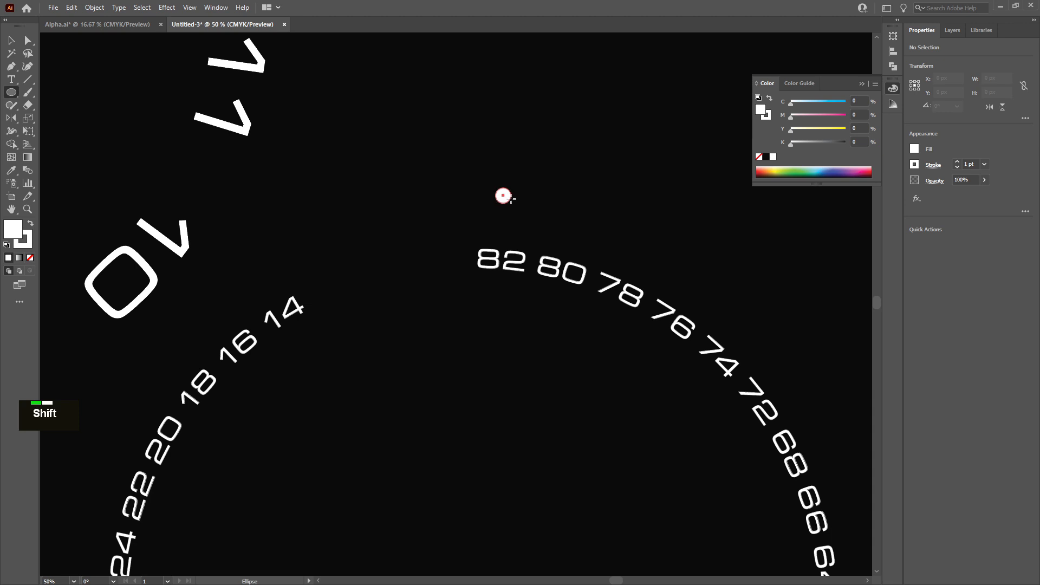
drag(512, 200, 512, 199)
key(v)
Move the circle to sit above the 82 label
scroll(512, 236, up, 4)
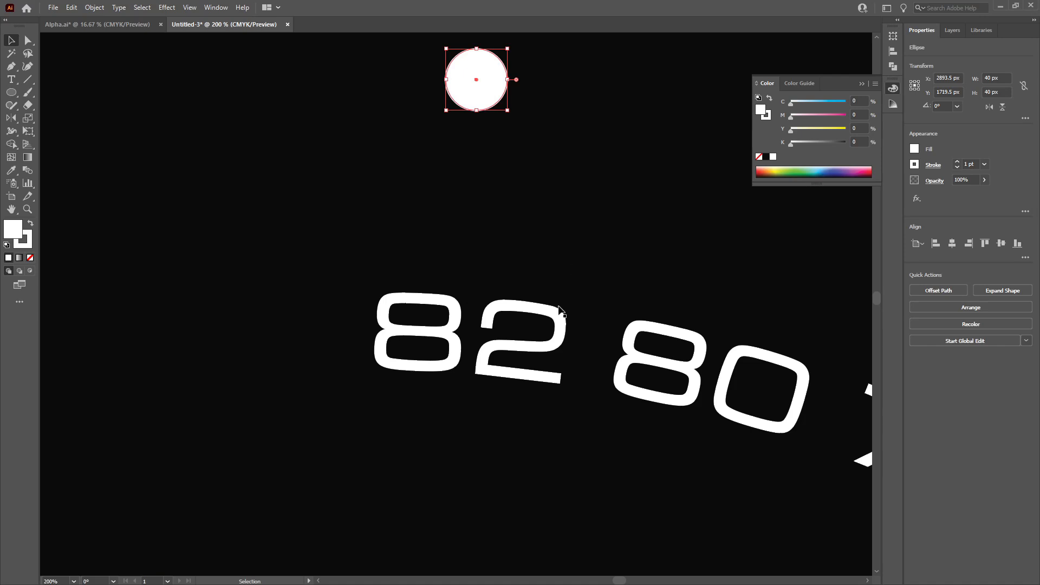
drag(477, 69, 340, 205)
middle_click(340, 209)
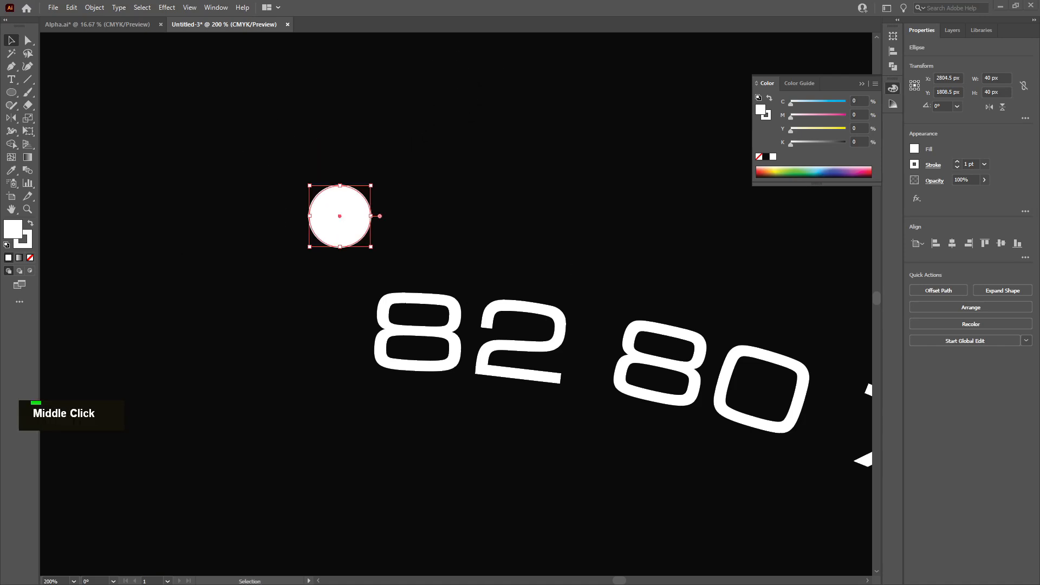
Bring up the reference dial image to examine how its dots sit between the numbers
right_click(16, 186)
scroll(17, 186, up, 3)
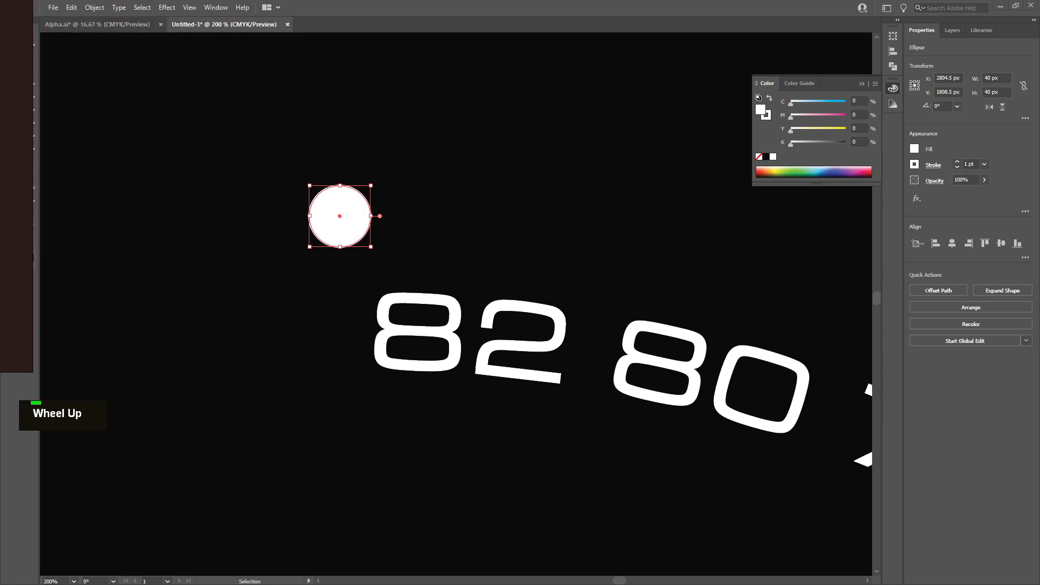
scroll(16, 185, down, 2)
scroll(16, 186, up, 5)
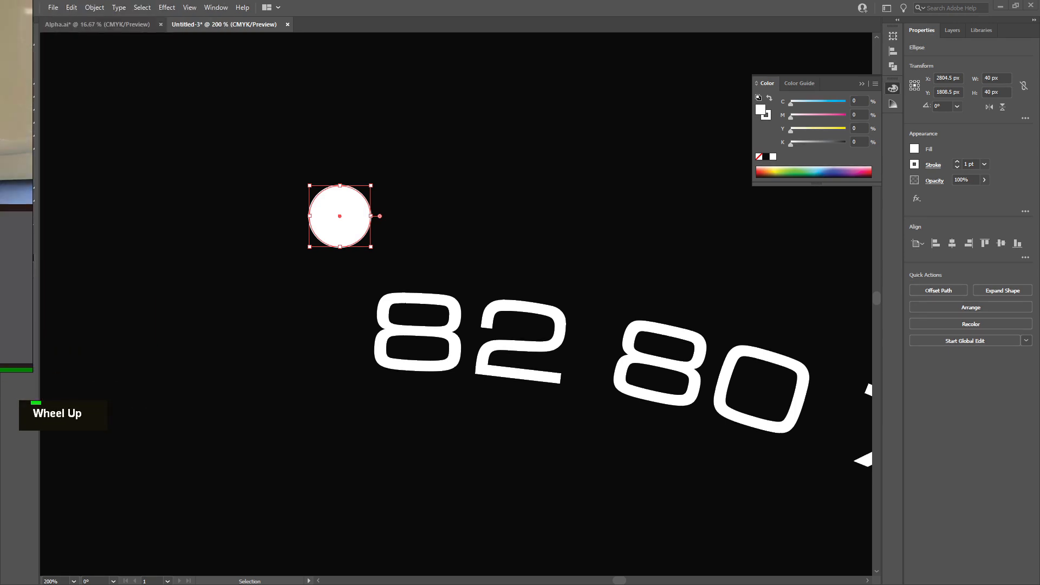
right_click(16, 186)
scroll(286, 160, up, 5)
middle_click(286, 160)
scroll(458, 143, up, 3)
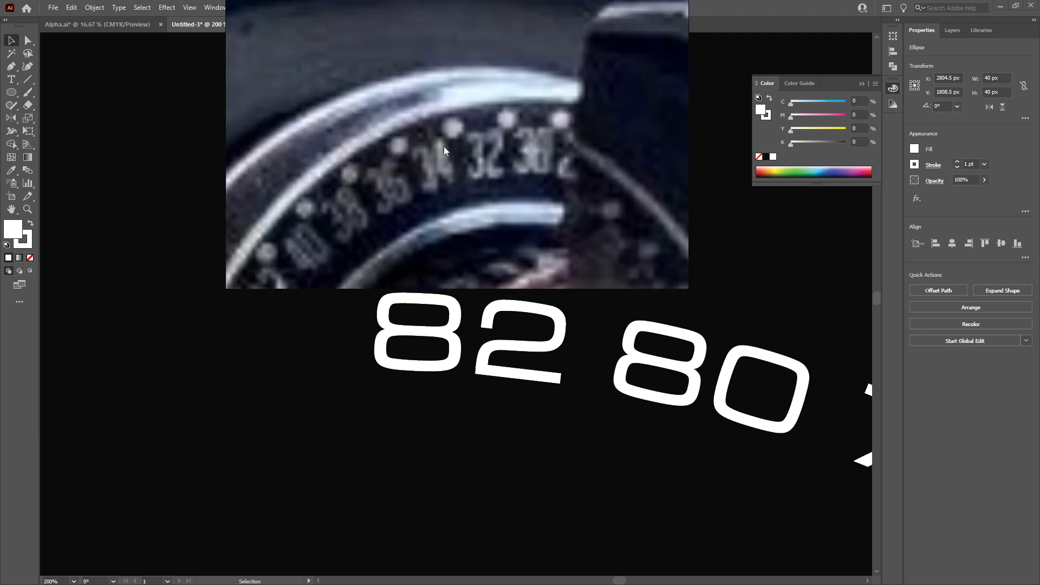
middle_click(471, 168)
right_click(493, 168)
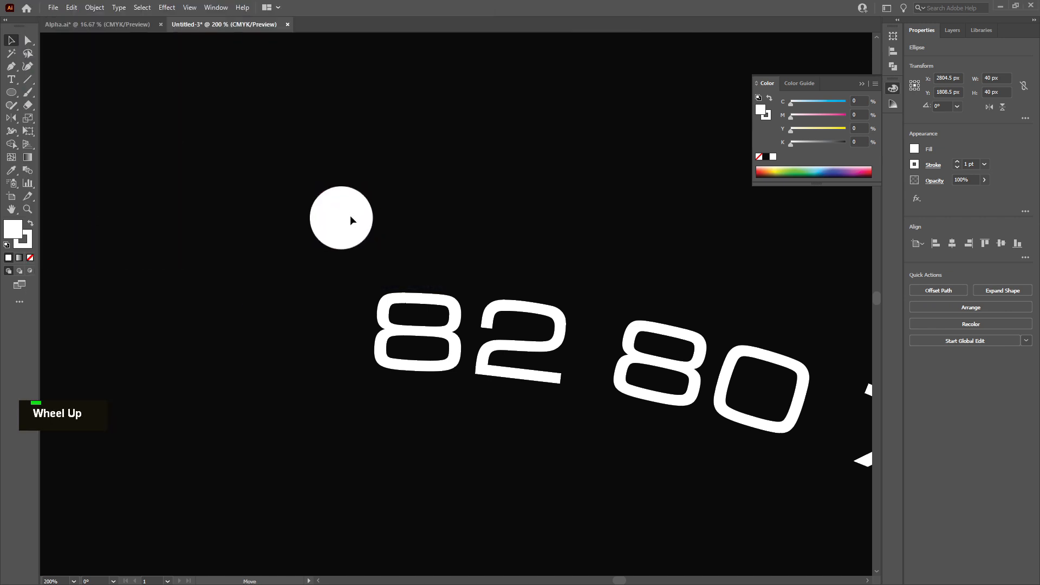
Duplicate the circle along the ring, placing copies in the gaps after 82 and after 80
drag(349, 216, 615, 246)
scroll(622, 259, down, 4)
scroll(625, 266, up, 5)
scroll(627, 266, down, 3)
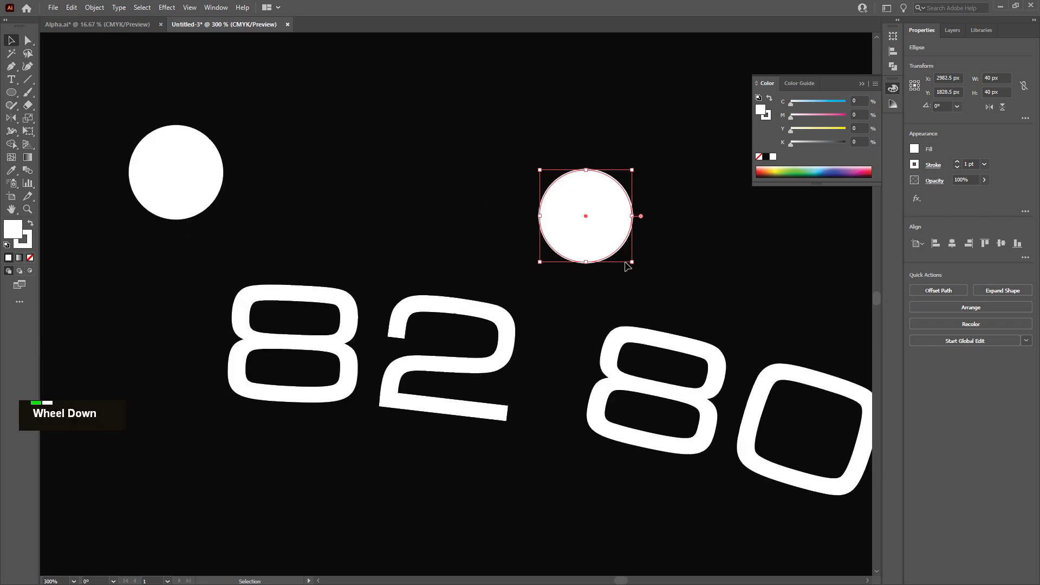
scroll(623, 267, right, 5)
scroll(552, 254, right, 2)
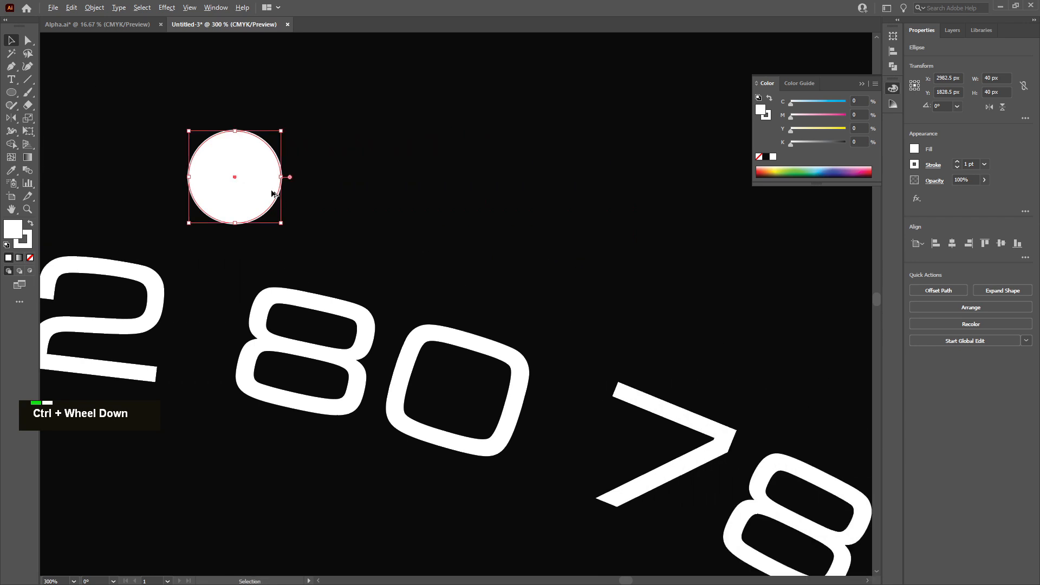
drag(257, 172, 638, 321)
scroll(623, 295, down, 7)
scroll(634, 325, right, 4)
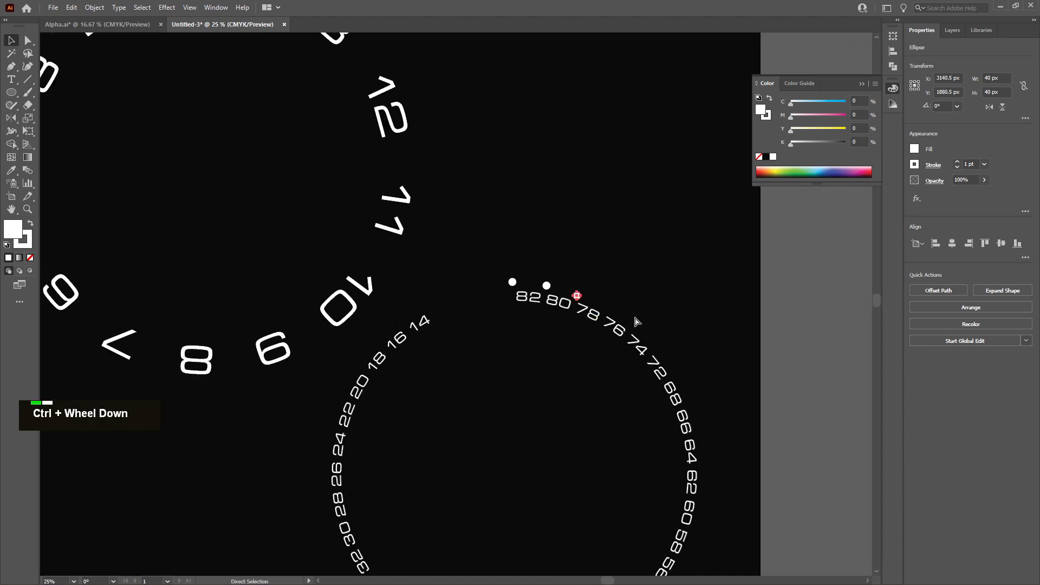
Duplicate a circle into the gap between the 78 and 76 labels
scroll(551, 339, down, 4)
alt+scroll(543, 206, up, 5)
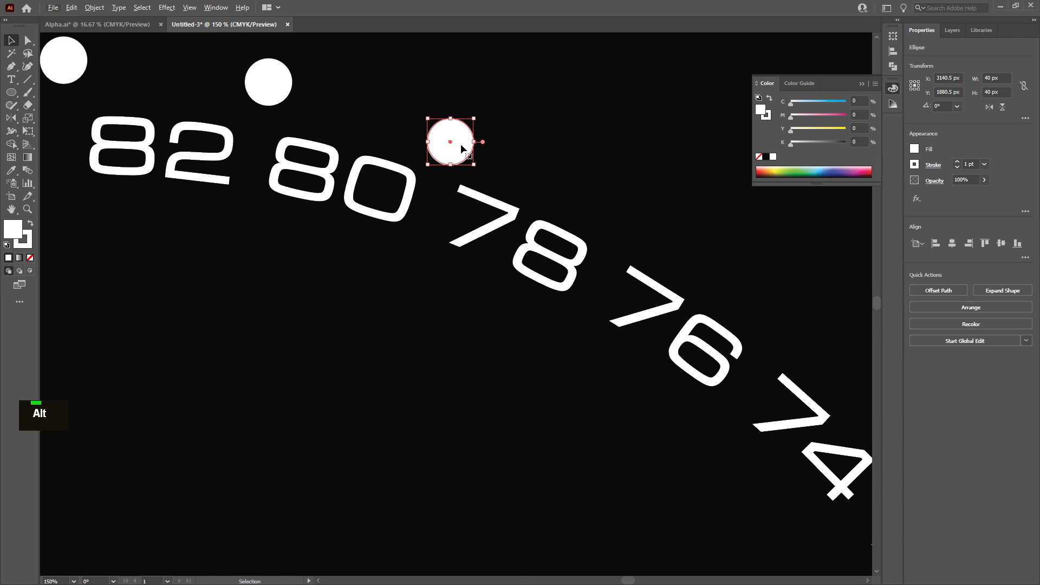
drag(462, 148, 630, 230)
alt+scroll(635, 229, down, 4)
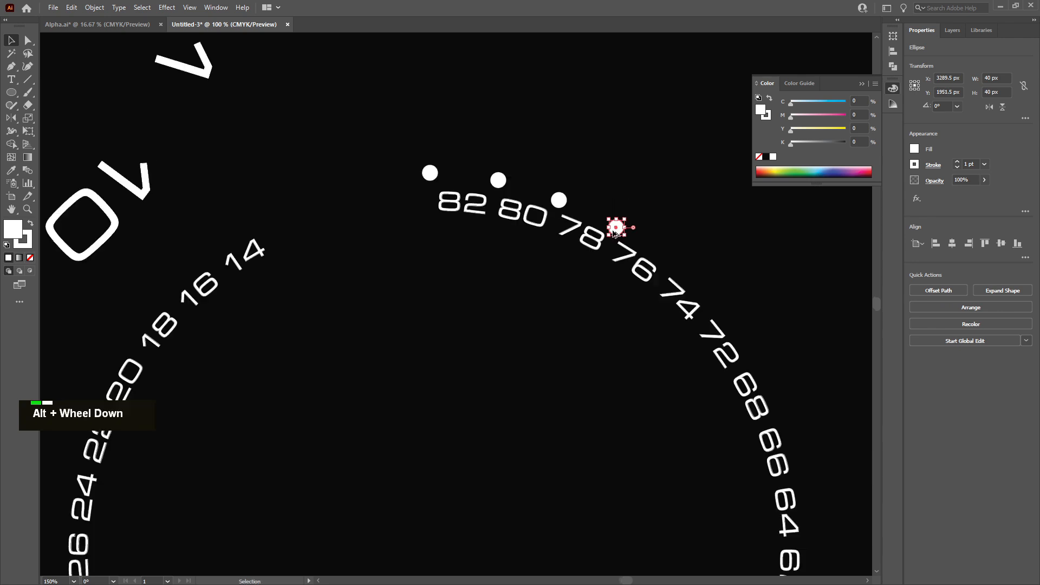
alt+scroll(618, 227, up, 4)
scroll(598, 229, up, 1)
scroll(598, 230, up, 1)
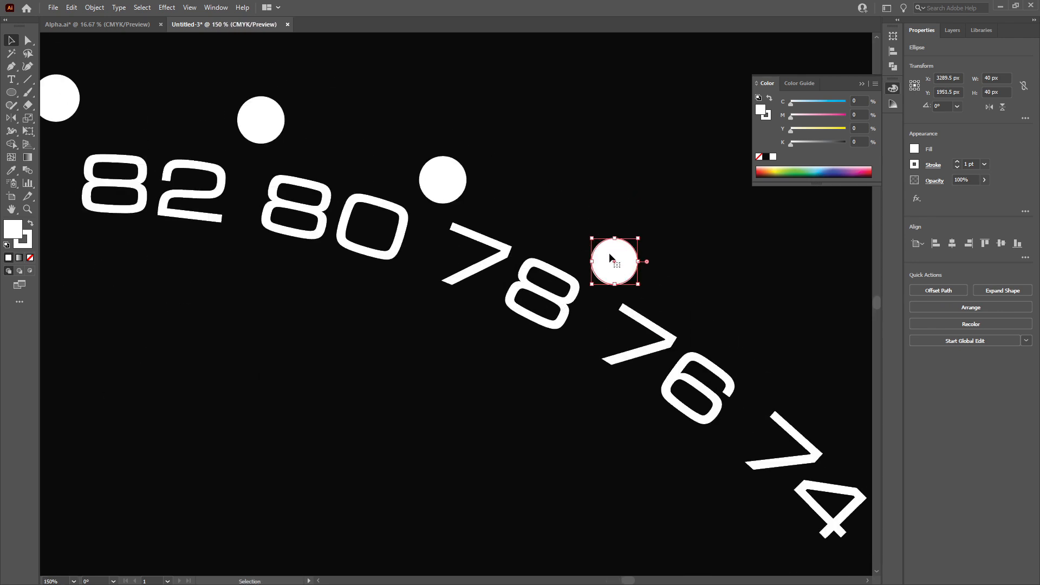
alt+scroll(620, 269, down, 3)
alt+scroll(626, 281, up, 4)
Duplicate a circle into the gap between the 76 and 74 labels
drag(604, 253, 813, 397)
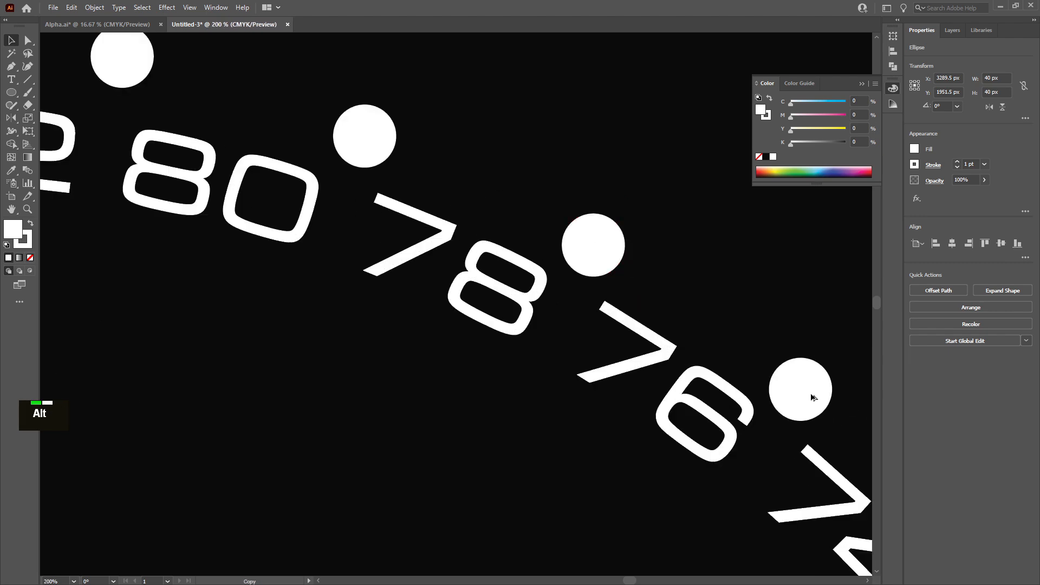
ctrl+scroll(753, 389, up, 4)
alt+scroll(687, 396, down, 4)
scroll(690, 380, down, 3)
alt+scroll(692, 285, down, 3)
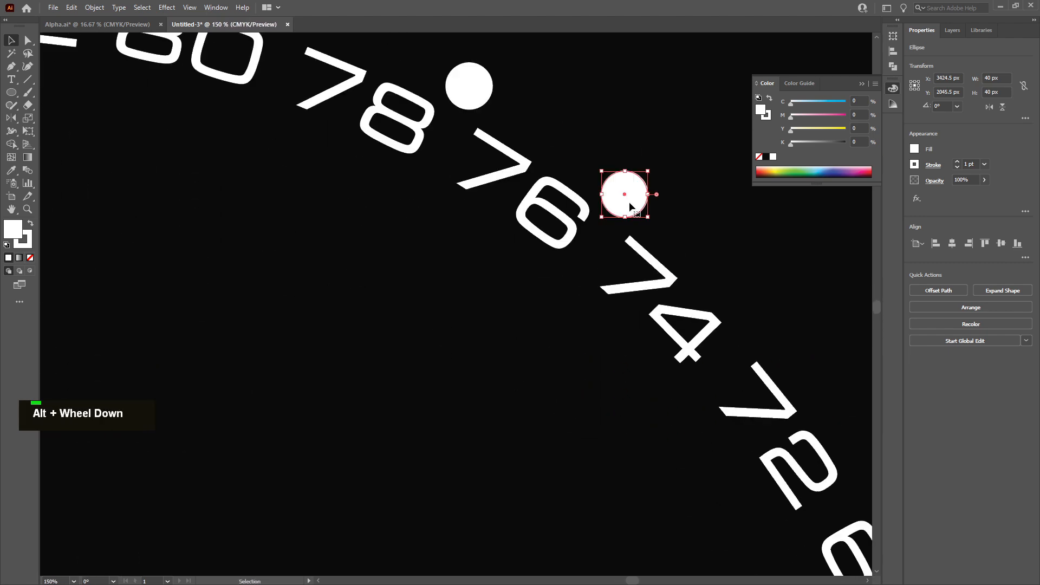
Duplicate a circle into the gap between the 74 and 72 labels
drag(632, 204, 767, 335)
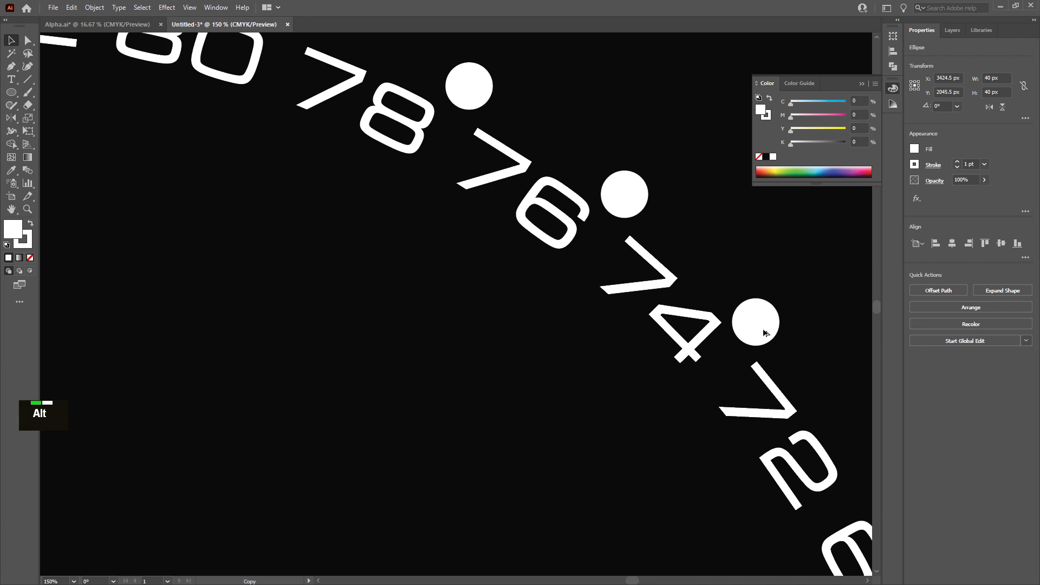
alt+scroll(756, 332, down, 5)
ctrl+scroll(729, 390, down, 3)
alt+scroll(545, 222, up, 3)
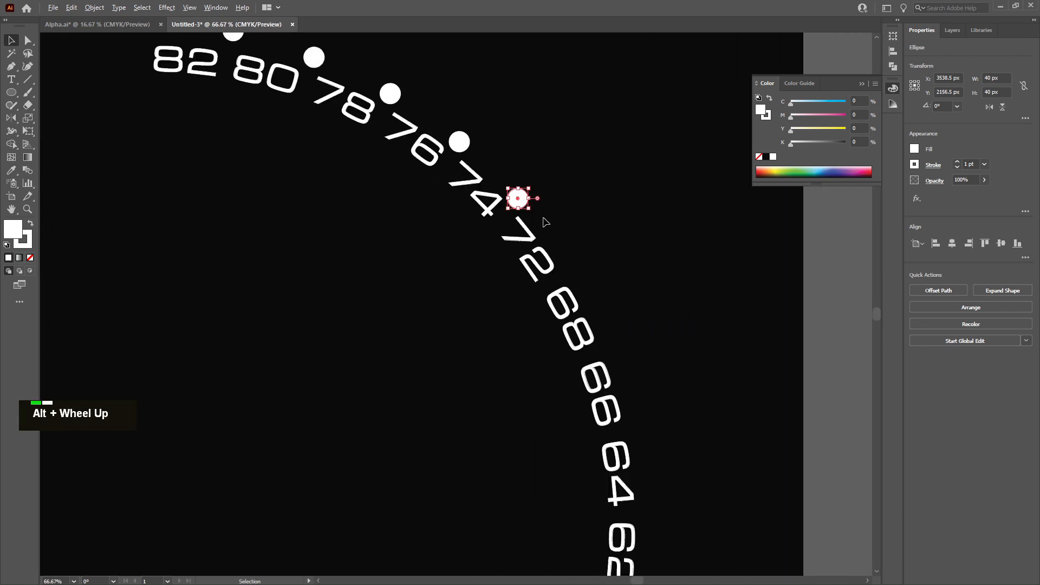
alt+scroll(545, 222, up, 1)
Duplicate a circle into the gap between the 72 and 68 labels, redoing the first placement
drag(513, 198, 596, 283)
key(ctrl+z)
alt+drag(513, 199, 589, 302)
shift+scroll(589, 302, down, 2)
shift+scroll(589, 302, up, 2)
scroll(588, 301, down, 7)
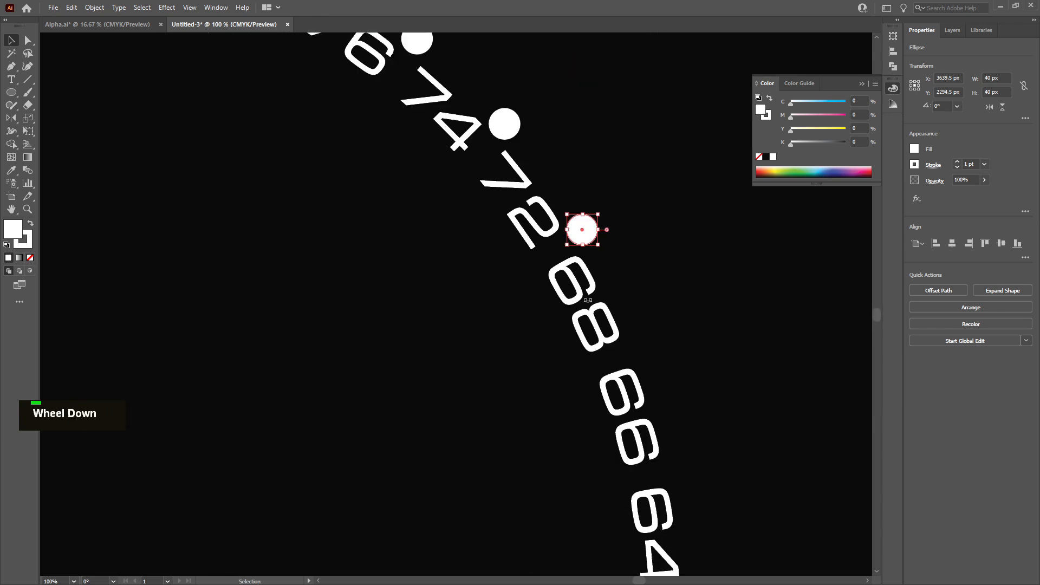
Nudge the dots between the 82 and 66 labels into even positions along the label arc
drag(590, 214, 647, 329)
alt+scroll(646, 327, down, 2)
alt+scroll(418, 87, up, 3)
drag(453, 174, 455, 175)
drag(620, 265, 622, 262)
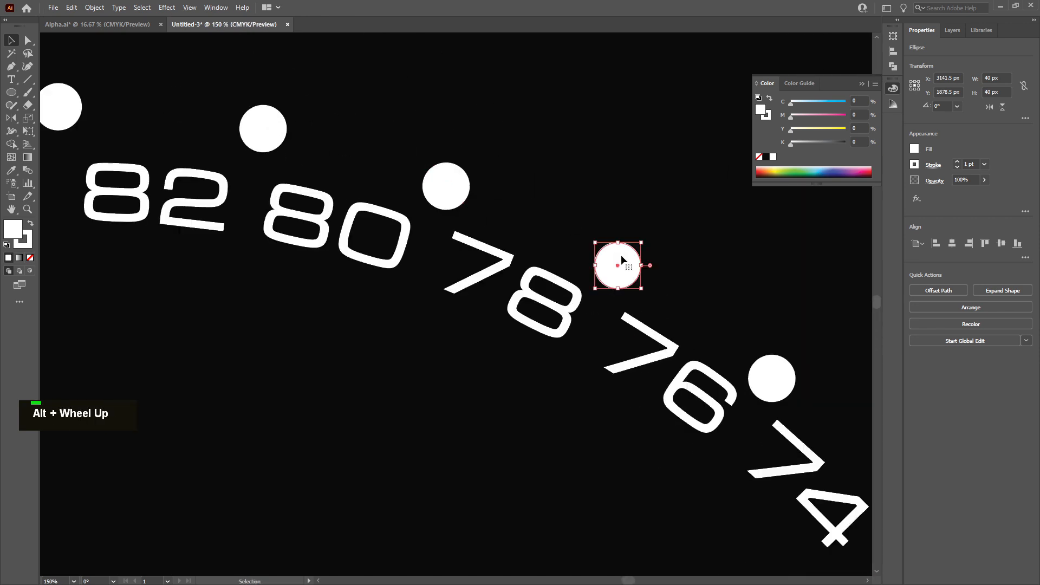
drag(790, 379, 790, 373)
alt+scroll(791, 373, down, 4)
alt+scroll(762, 376, up, 4)
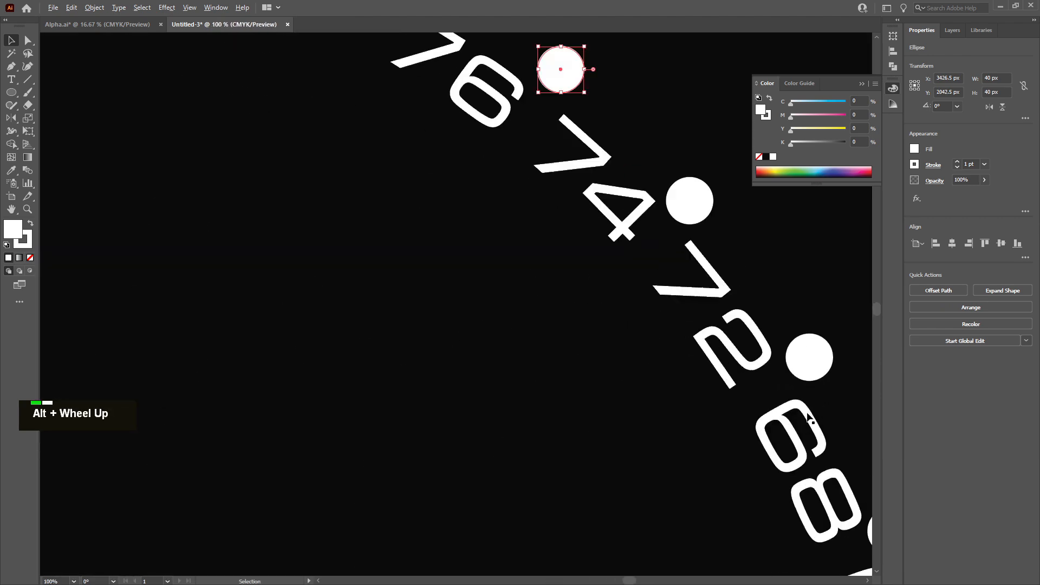
alt+scroll(761, 376, down, 1)
ctrl+scroll(762, 376, right, 3)
drag(578, 271, 580, 270)
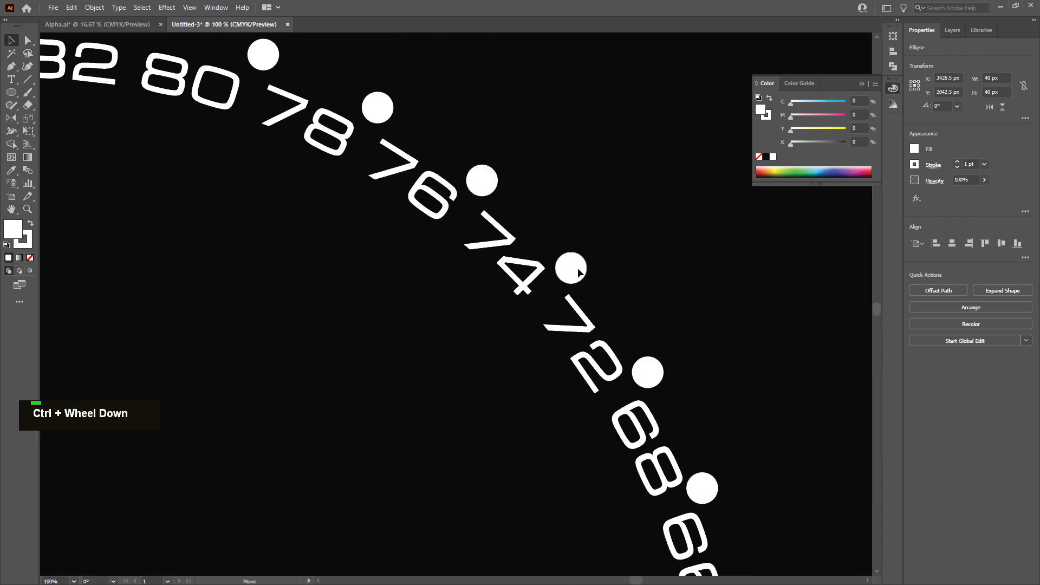
drag(654, 371, 657, 372)
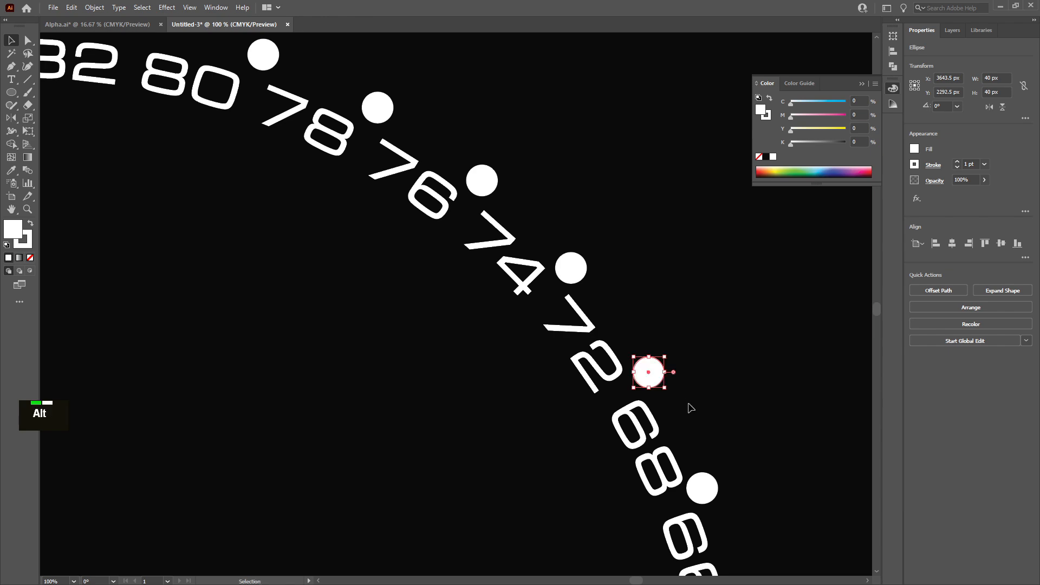
drag(702, 490, 707, 486)
alt+scroll(670, 503, up, 1)
alt+scroll(574, 358, down, 2)
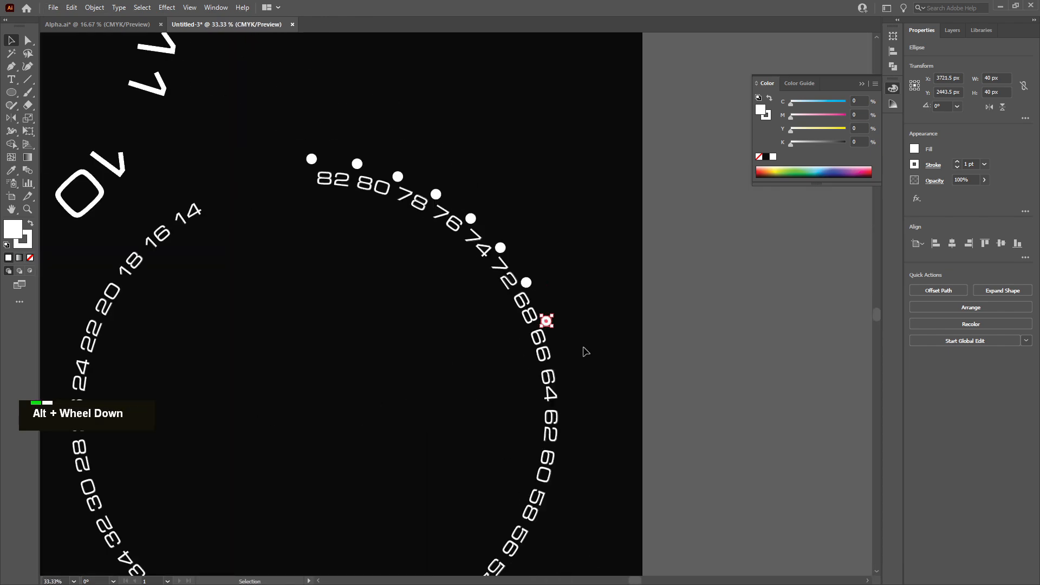
Duplicate dots into the gaps between the 66 and 58 labels, one dot per gap
click(583, 347)
scroll(569, 334, down, 1)
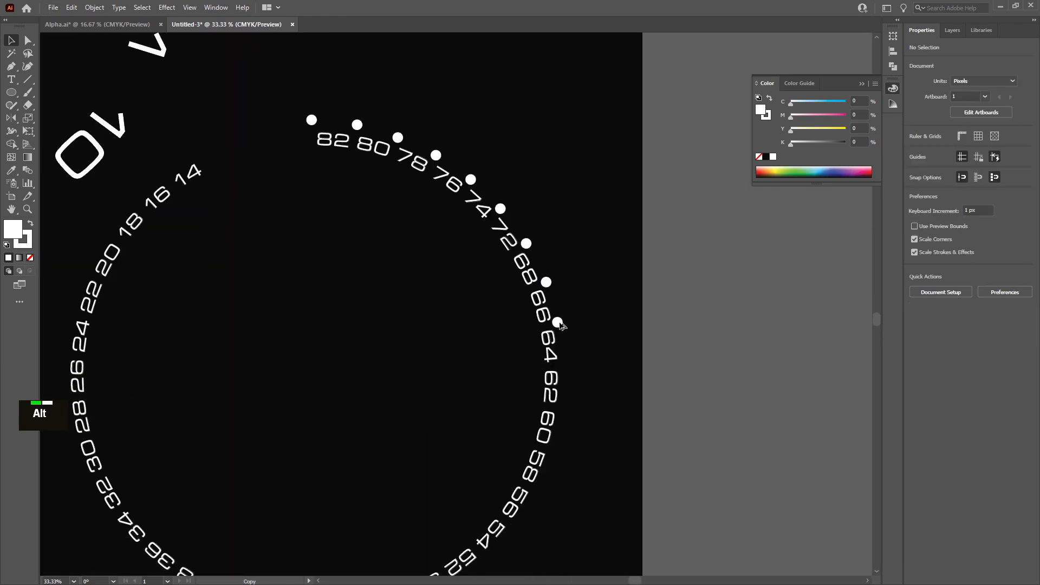
drag(561, 324, 567, 365)
alt+scroll(564, 365, up, 1)
drag(553, 279, 557, 280)
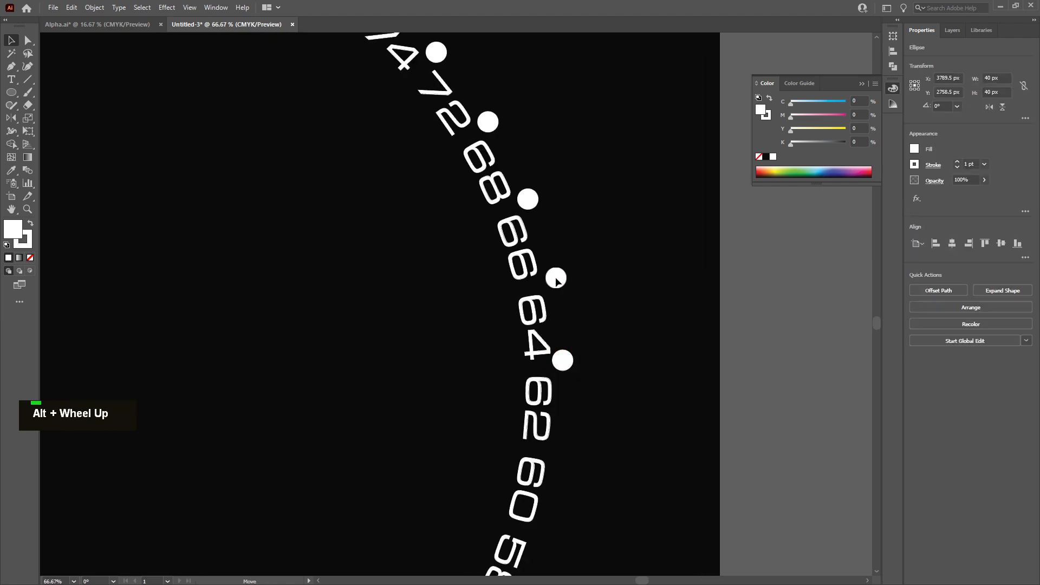
drag(566, 367, 570, 370)
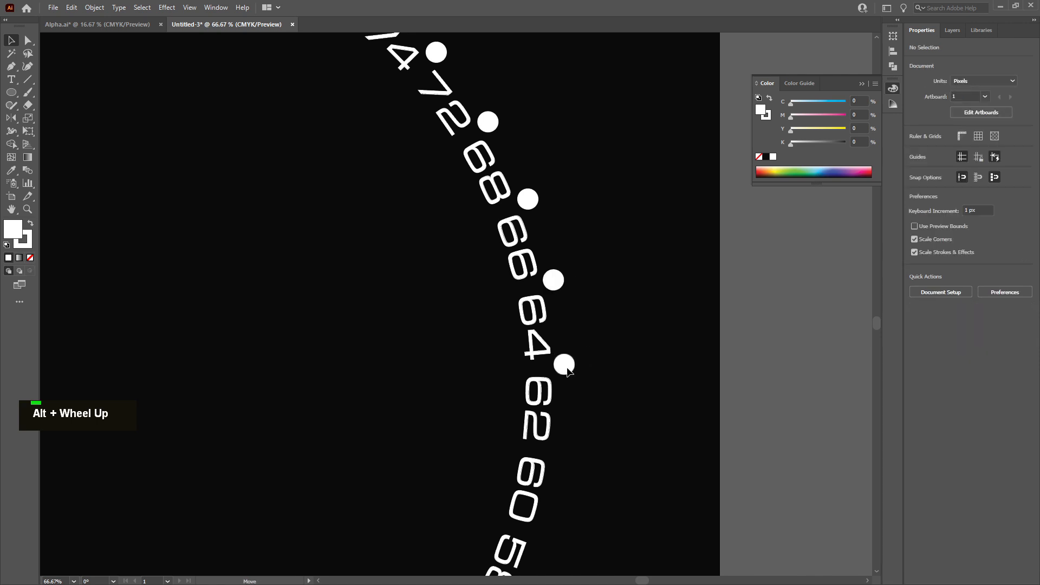
drag(568, 369, 570, 455)
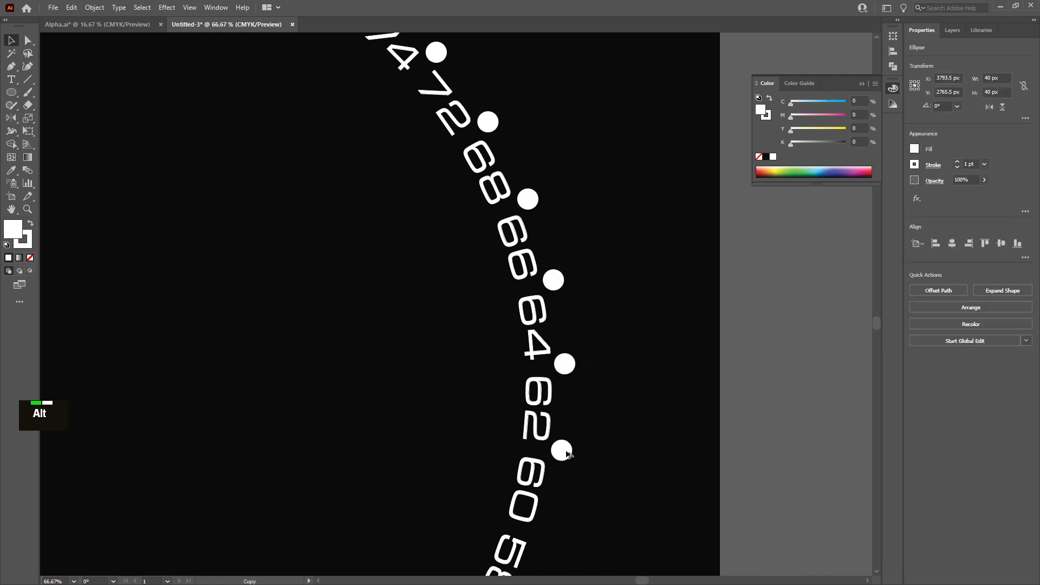
scroll(566, 452, down, 3)
drag(566, 266, 550, 349)
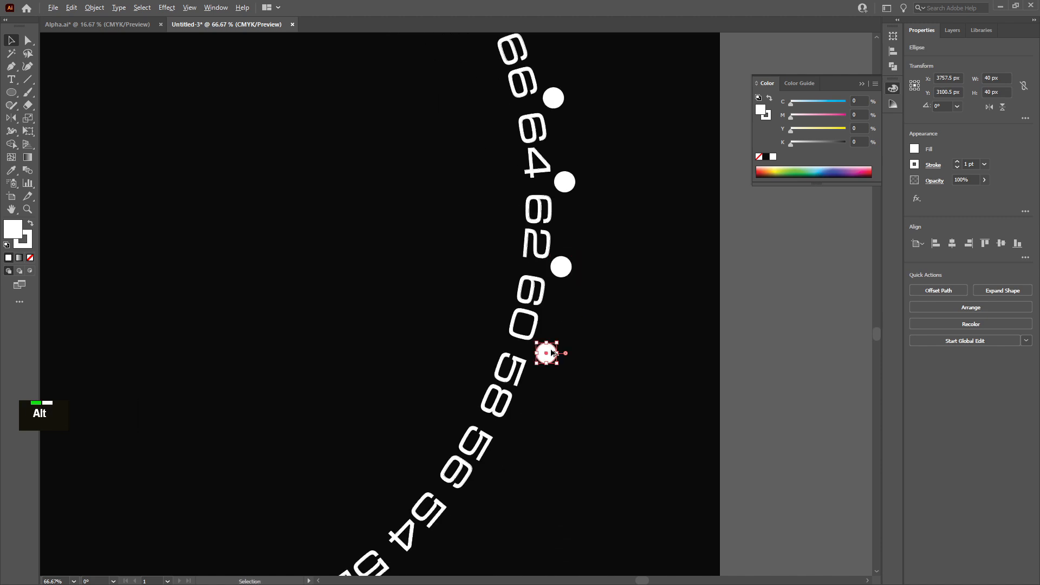
Draw an unfilled circle about 1962 px wide from the dial's center through the dots as a guide path
scroll(552, 353, down, 4)
click(643, 313)
key(ctrl+y)
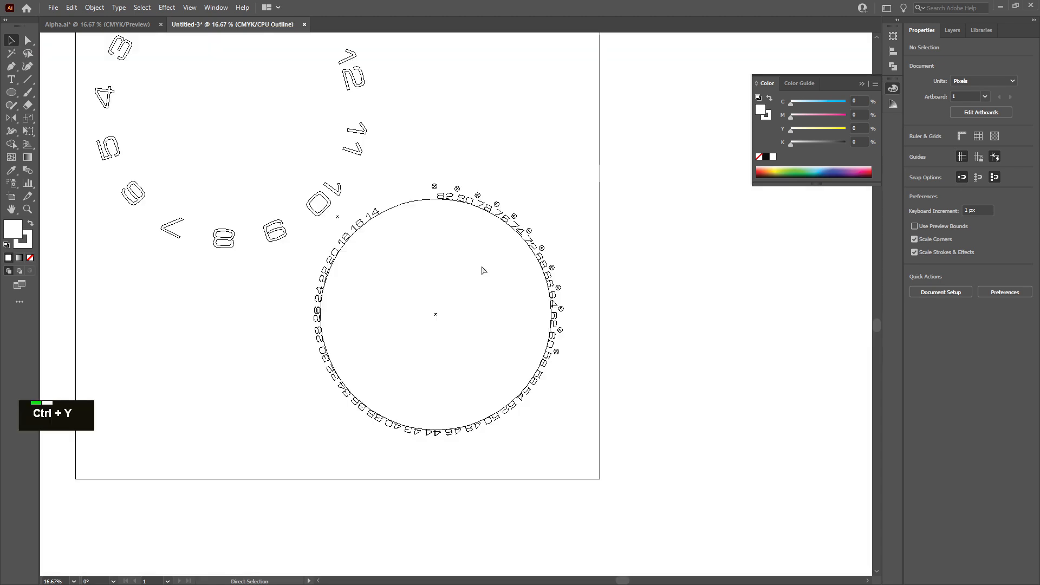
key(l)
key(alt)
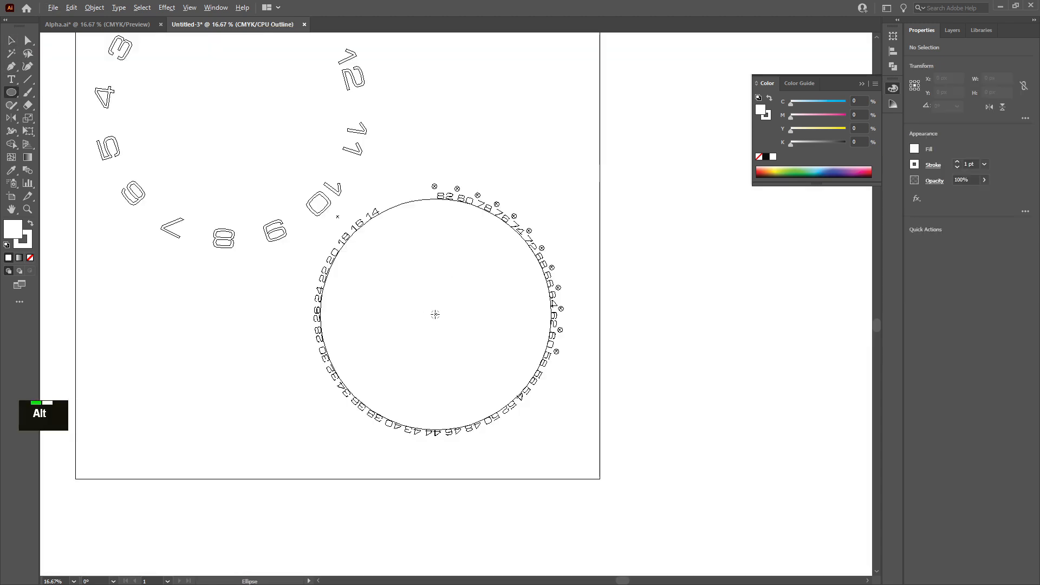
mouse_move(437, 314)
mouse_down()
mouse_move(568, 325)
mouse_move(560, 330)
mouse_up()
key(v)
click(30, 258)
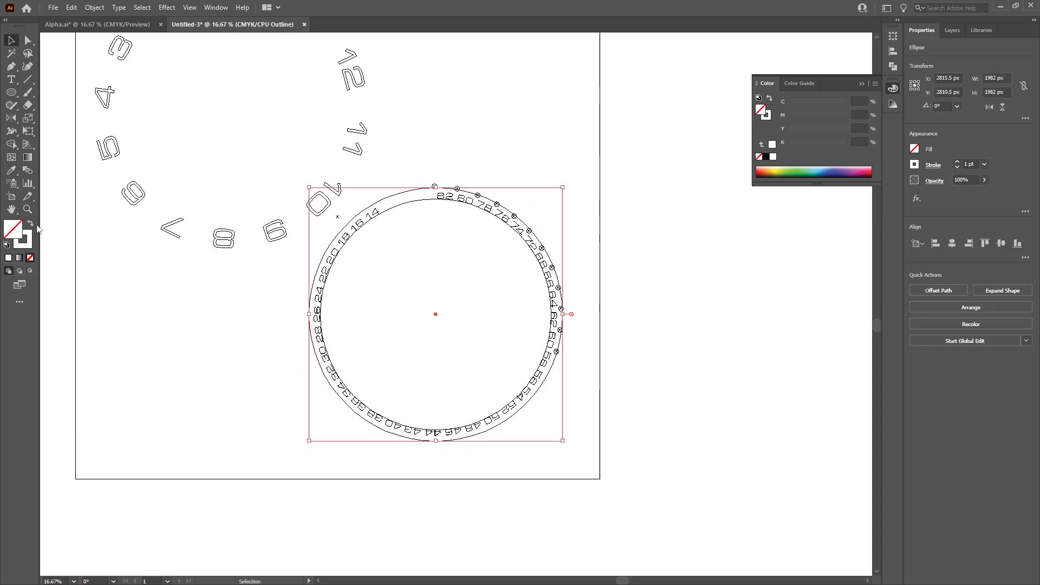
key(ctrl+y)
scroll(509, 365, up, 5)
scroll(305, 133, down, 5)
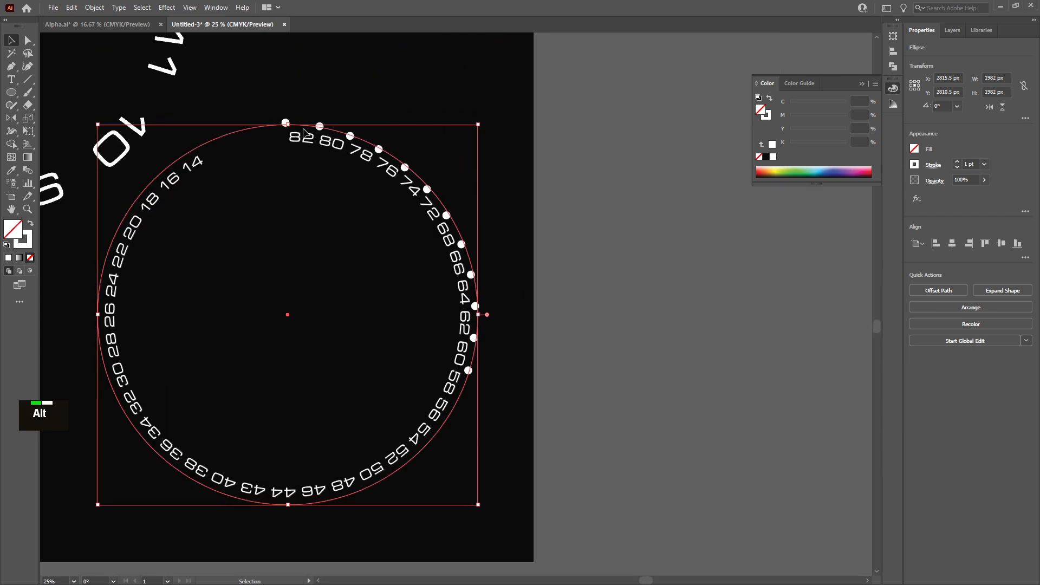
Move the dots near the 82 to 76 labels so their centers sit on the guide circle
scroll(305, 133, up, 6)
ctrl+click(286, 123)
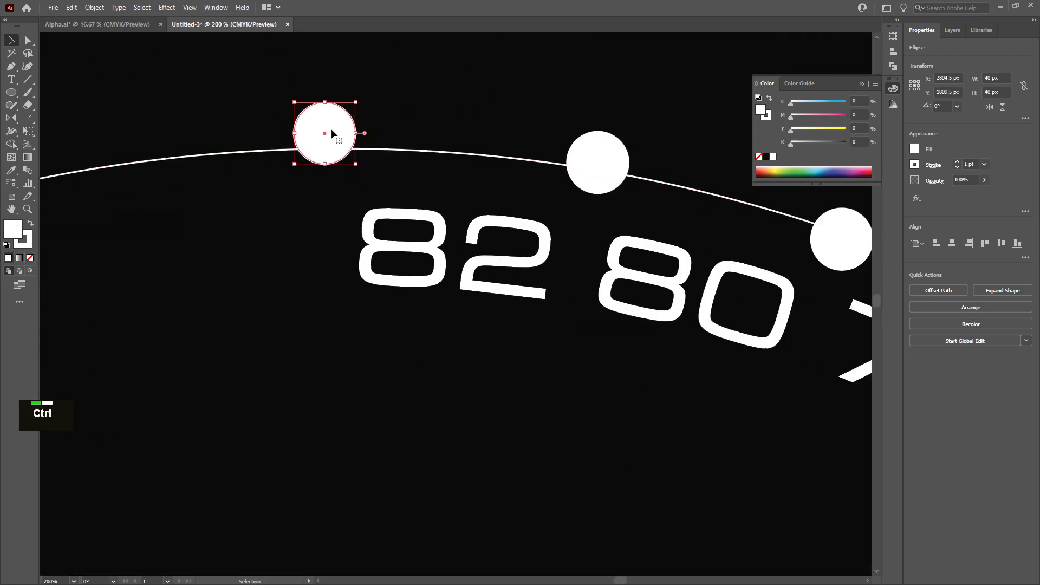
key(ctrl+y)
mouse_move(332, 132)
mouse_down()
mouse_move(324, 156)
mouse_move(331, 149)
mouse_up()
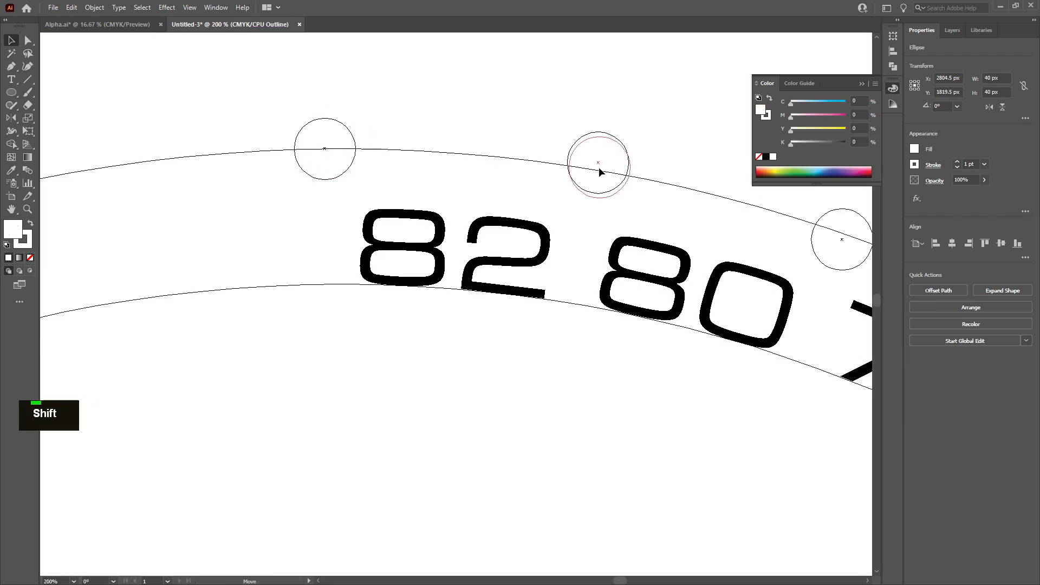
drag(599, 168, 597, 170)
scroll(647, 206, right, 8)
drag(517, 240, 521, 233)
drag(749, 345, 748, 293)
alt+scroll(753, 341, down, 3)
alt+scroll(750, 348, up, 5)
alt+scroll(758, 350, down, 6)
ctrl+scroll(672, 385, down, 8)
scroll(574, 401, down, 5)
alt+scroll(512, 234, up, 5)
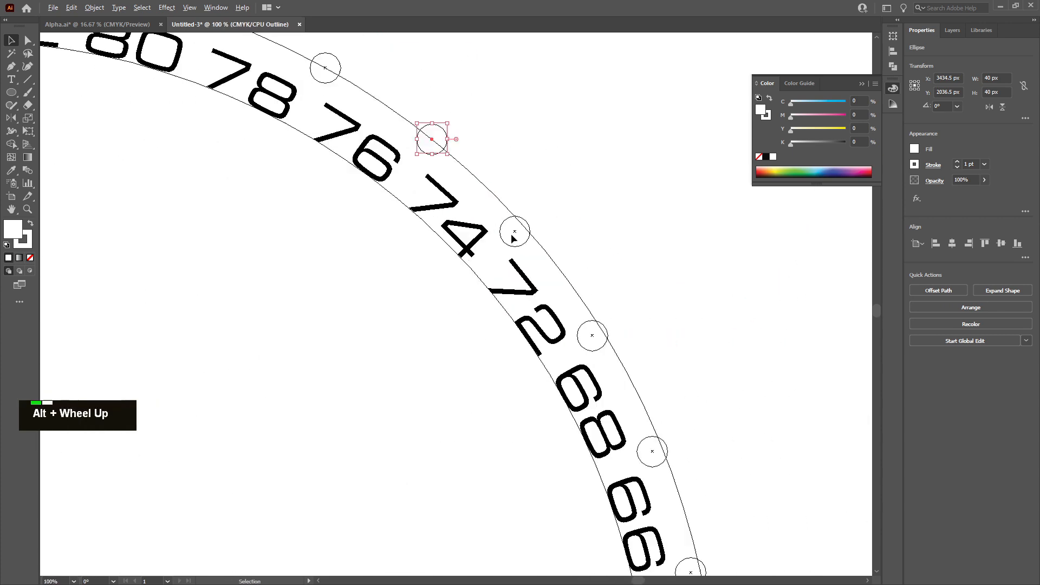
Center the dots between the 74 and 58 labels on the guide circle
drag(512, 229, 537, 211)
scroll(625, 355, down, 5)
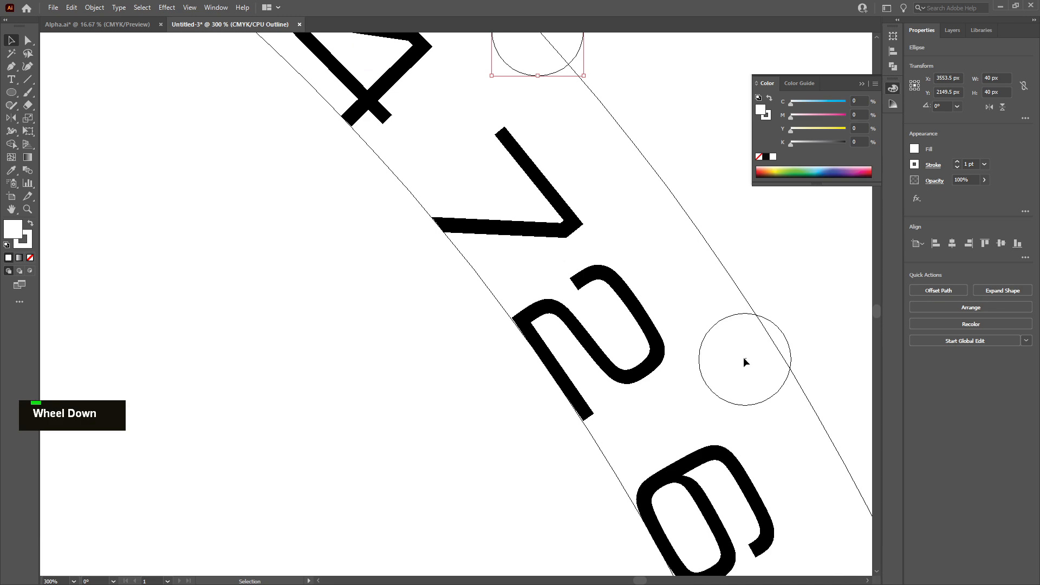
drag(745, 358, 749, 379)
alt+scroll(766, 359, down, 5)
alt+scroll(761, 365, up, 6)
alt+scroll(750, 344, down, 5)
alt+scroll(713, 383, up, 5)
alt+scroll(749, 379, down, 6)
click(771, 318)
alt+scroll(758, 411, up, 4)
scroll(694, 378, down, 6)
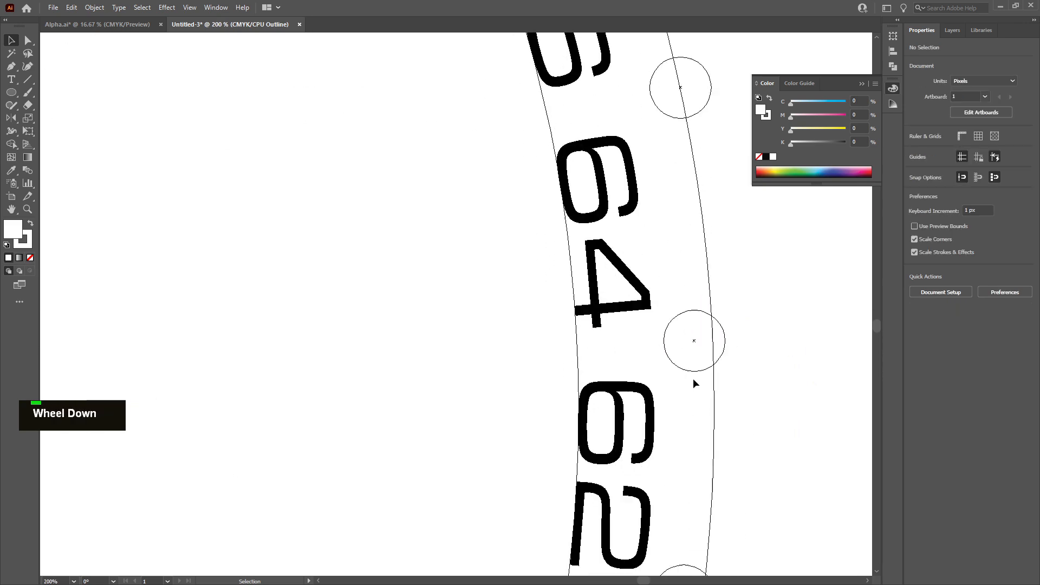
drag(696, 237, 714, 238)
scroll(710, 255, down, 3)
shift+drag(684, 323, 703, 324)
scroll(639, 332, down, 3)
shift+drag(639, 325, 627, 291)
alt+scroll(649, 315, up, 4)
alt+scroll(637, 287, down, 4)
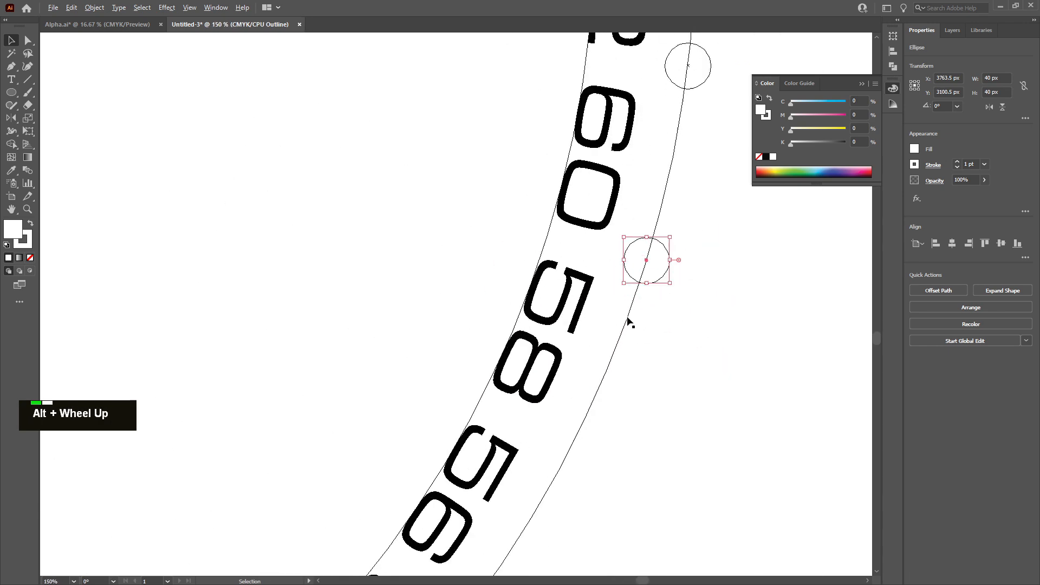
Duplicate dots onto the guide circle into the gaps after the 58 and 56 labels
alt+scroll(629, 320, up, 1)
alt+drag(672, 266, 568, 515)
scroll(553, 471, down, 1)
drag(551, 411, 554, 414)
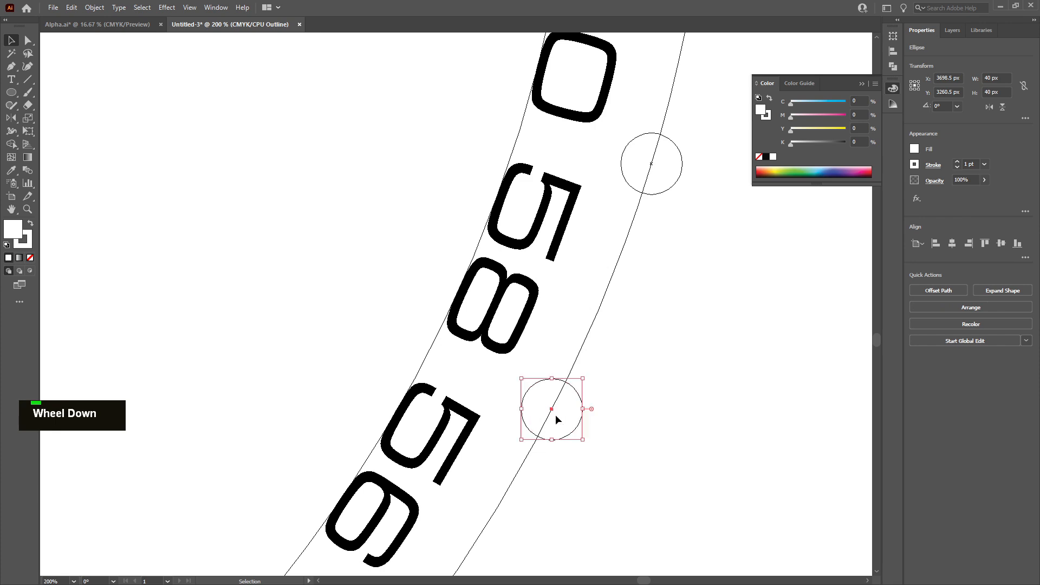
scroll(556, 374, down, 2)
drag(550, 272, 428, 472)
alt+scroll(428, 472, down, 5)
scroll(417, 455, down, 1)
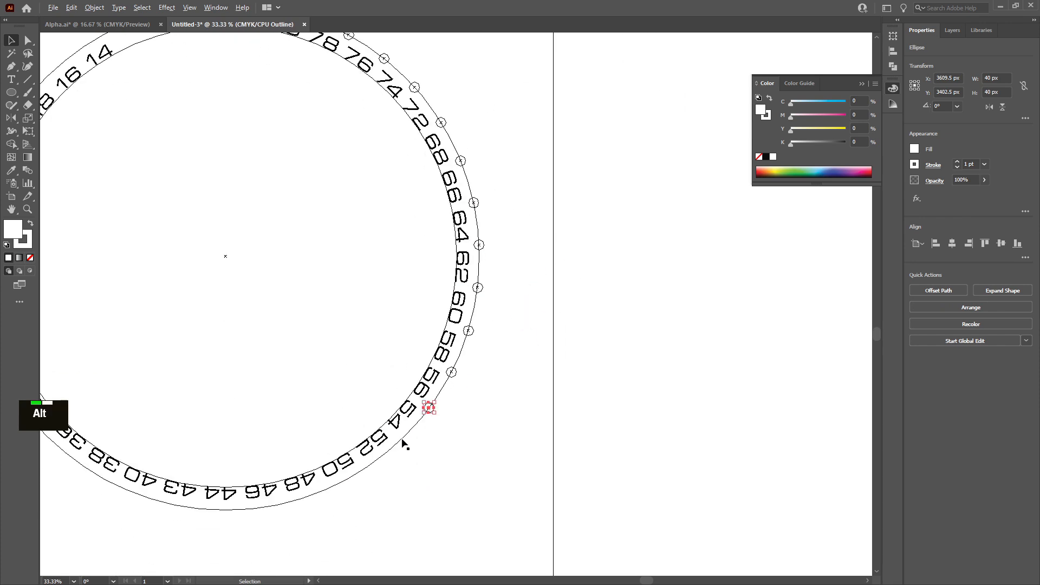
Duplicate dots along the guide circle into the gaps from the 54 to the 50 label
alt+scroll(592, 168, up, 5)
alt+drag(603, 149, 424, 352)
scroll(318, 356, down, 2)
ctrl+scroll(318, 356, right, 2)
ctrl+scroll(319, 355, left, 3)
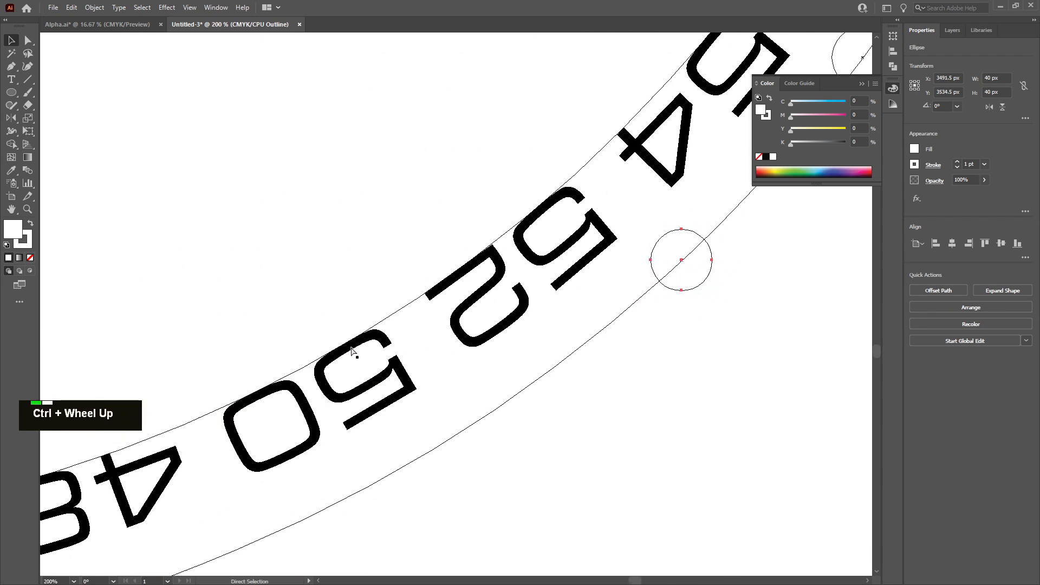
alt+drag(696, 260, 251, 551)
scroll(354, 453, down, 3)
ctrl+scroll(328, 400, left, 5)
ctrl+scroll(366, 382, left, 3)
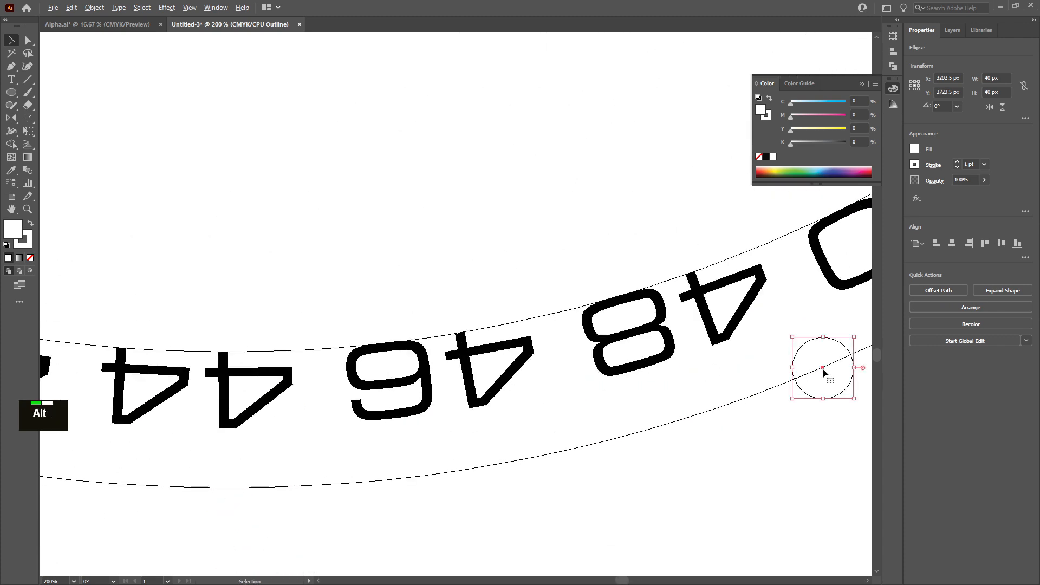
Duplicate dots along the guide circle into the gaps from the 48 down to the 38 label
alt+drag(823, 369, 580, 448)
alt+drag(580, 448, 318, 488)
ctrl+scroll(274, 464, right, 2)
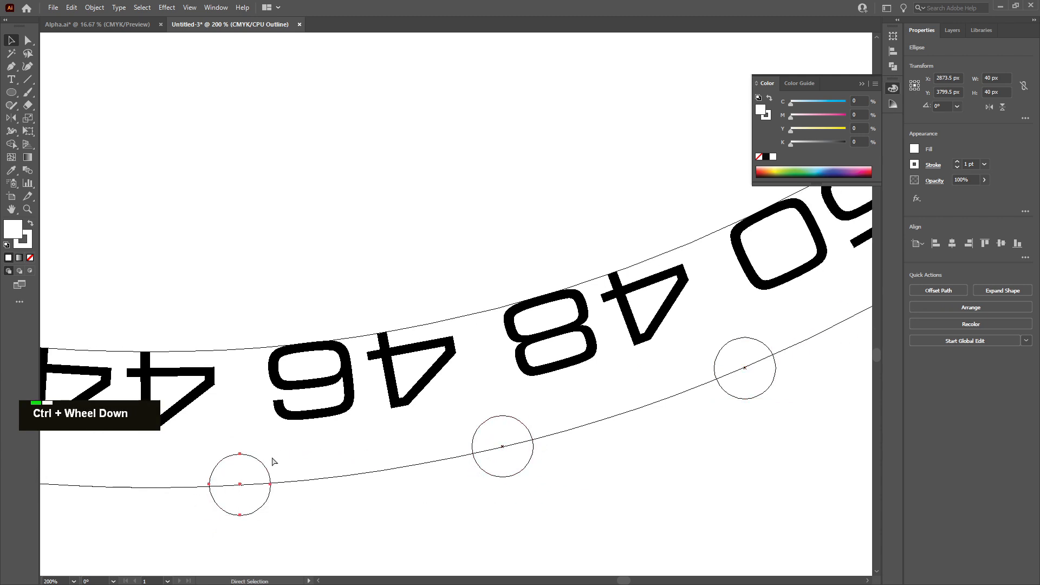
ctrl+scroll(298, 453, left, 5)
alt+drag(790, 487, 531, 481)
alt+drag(531, 481, 261, 423)
ctrl+scroll(269, 409, left, 5)
alt+drag(608, 425, 383, 341)
scroll(383, 341, up, 2)
alt+drag(383, 388, 156, 251)
ctrl+scroll(185, 297, right, 1)
ctrl+scroll(196, 280, left, 5)
scroll(195, 281, up, 3)
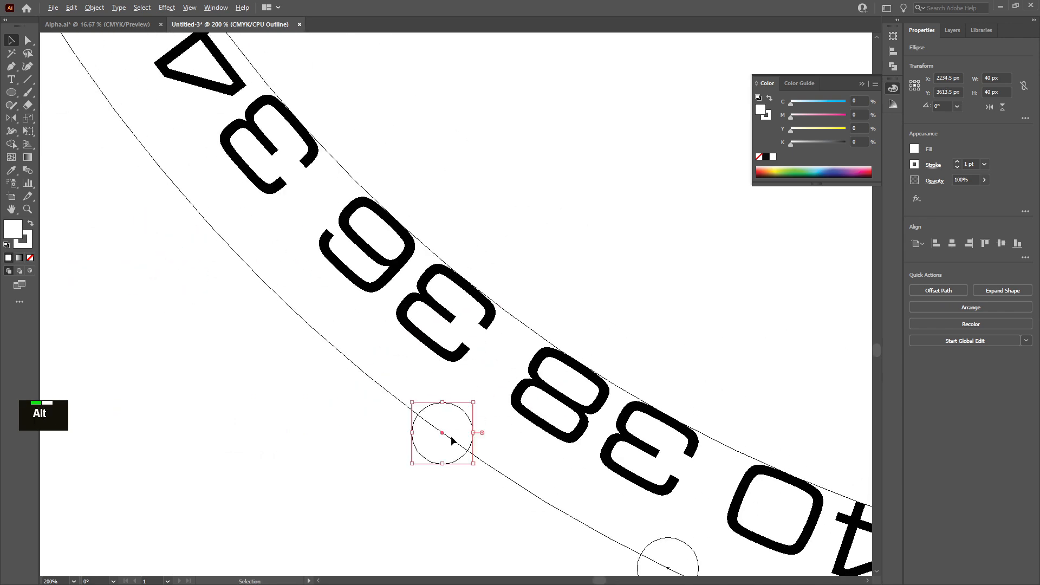
Duplicate dots along the guide circle into the gaps from the 36 down to the 24 label
alt+drag(442, 435, 255, 237)
scroll(251, 270, up, 2)
ctrl+scroll(250, 293, left, 2)
scroll(352, 352, up, 2)
scroll(245, 233, up, 1)
alt+scroll(245, 233, down, 2)
scroll(245, 233, up, 3)
drag(188, 271, 190, 271)
scroll(195, 325, up, 4)
drag(199, 374, 146, 250)
scroll(146, 271, up, 4)
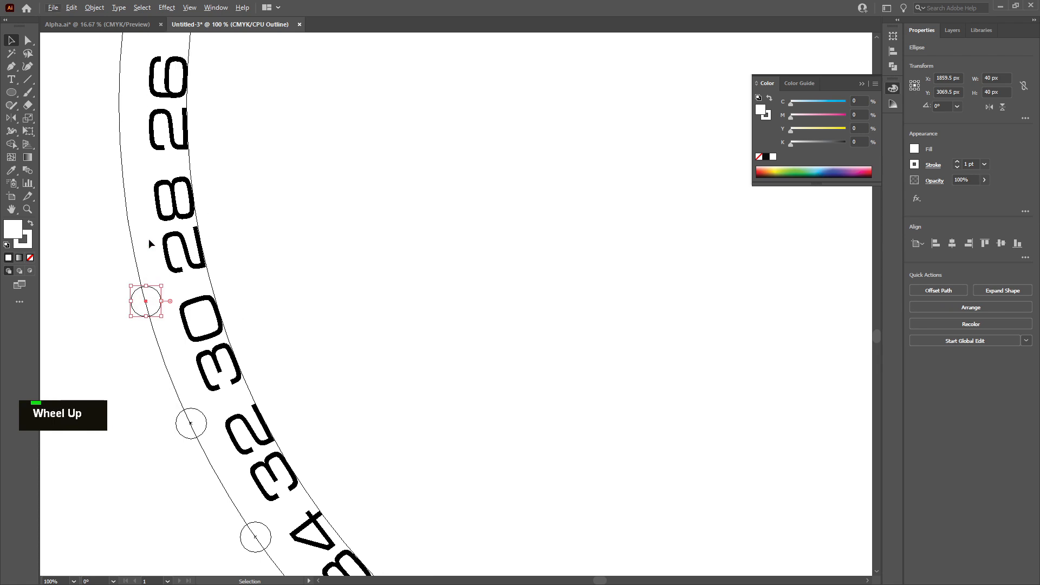
drag(145, 355, 124, 234)
scroll(139, 263, up, 4)
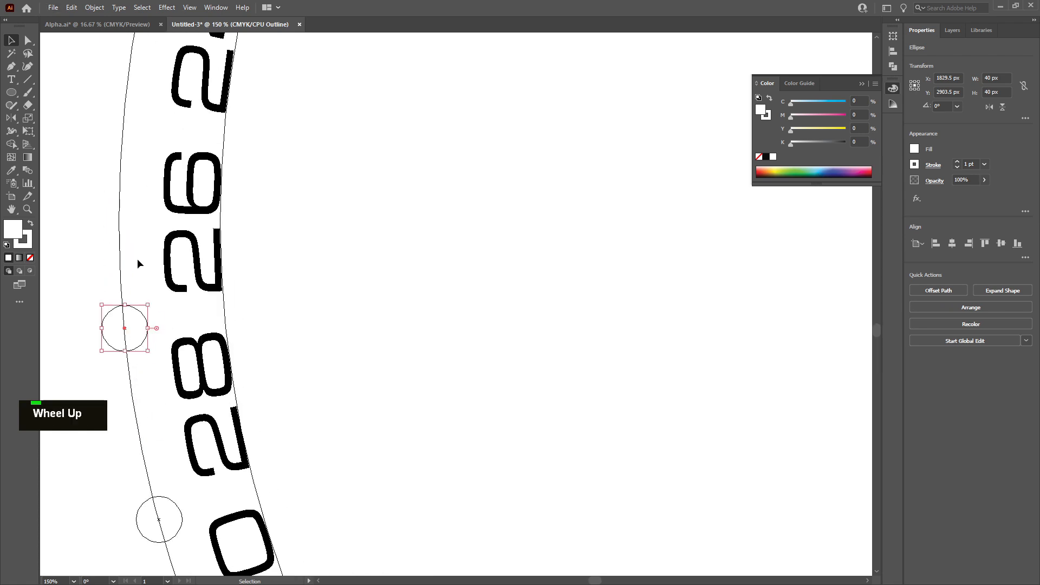
scroll(135, 325, up, 1)
drag(132, 341, 130, 255)
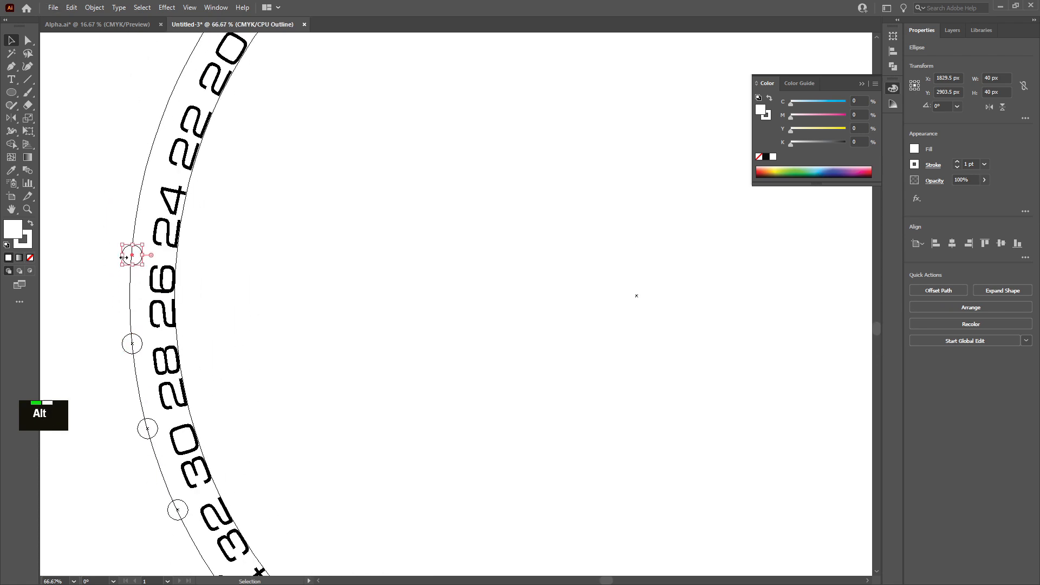
scroll(133, 304, up, 2)
scroll(136, 330, up, 1)
Duplicate dots along the guide circle into the gaps from the 22 up to the 14 label
drag(137, 335, 171, 137)
scroll(187, 173, up, 1)
scroll(187, 172, up, 2)
drag(170, 216, 168, 329)
scroll(169, 264, up, 4)
drag(168, 328, 236, 144)
scroll(267, 267, up, 7)
drag(237, 325, 338, 149)
scroll(338, 149, up, 6)
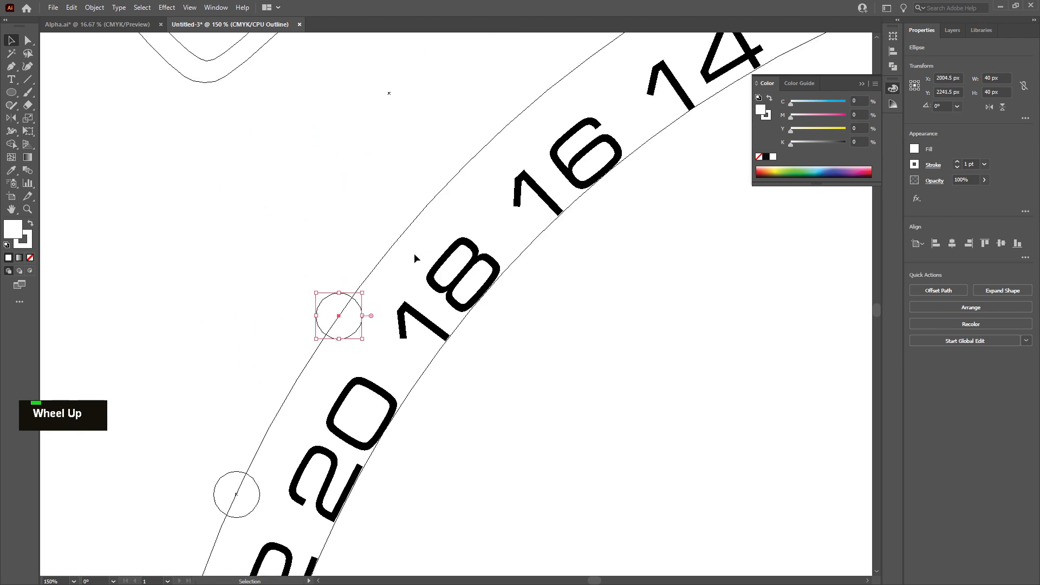
drag(341, 317, 458, 177)
scroll(540, 239, up, 3)
scroll(540, 239, right, 6)
drag(299, 267, 435, 151)
scroll(435, 150, up, 1)
drag(435, 152, 604, 156)
Delete the surplus dot placed beyond the 14 label
scroll(603, 48, up, 4)
middle_click(604, 156)
scroll(604, 156, up, 1)
middle_click(604, 156)
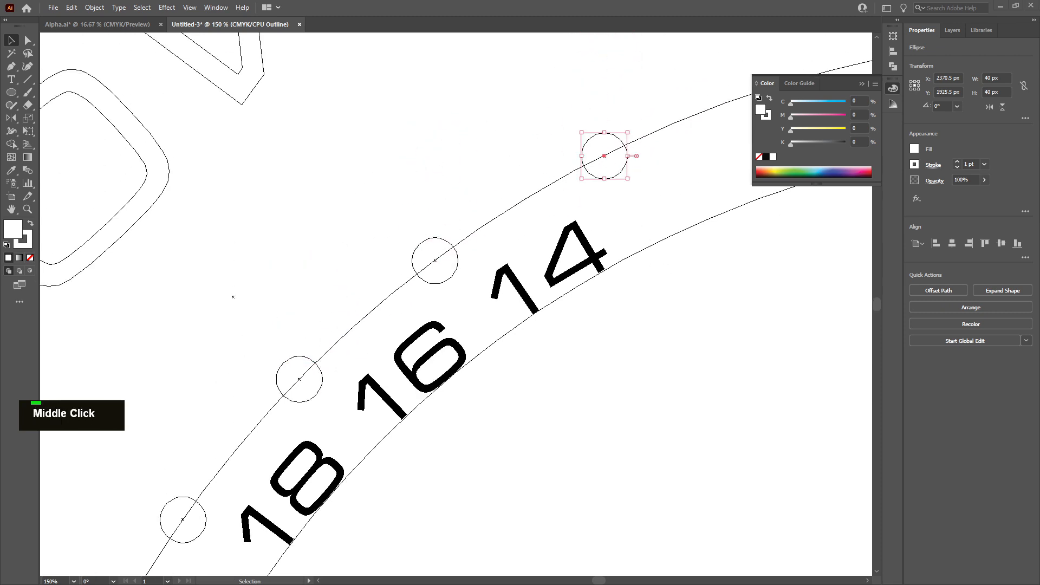
scroll(604, 156, down, 1)
middle_click(604, 156)
alt+scroll(599, 241, down, 2)
alt+scroll(623, 204, up, 3)
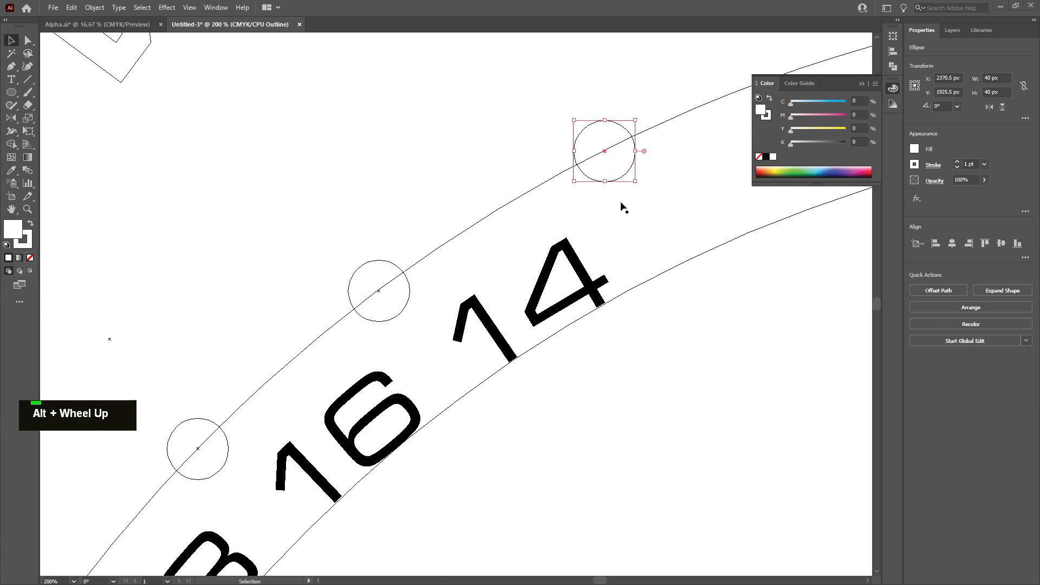
key(Delete)
click(608, 153)
key(Delete)
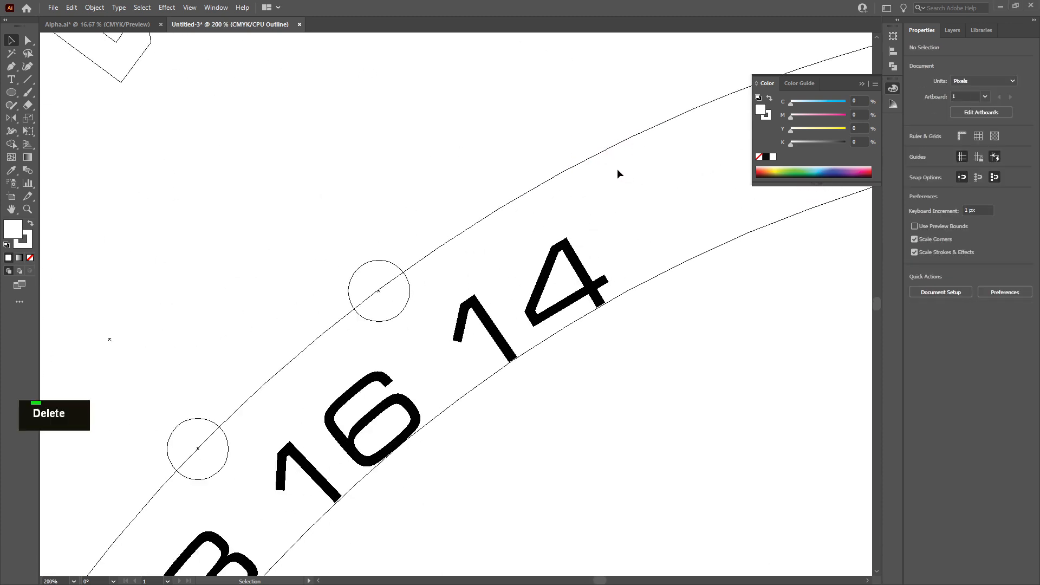
key(ctrl+y)
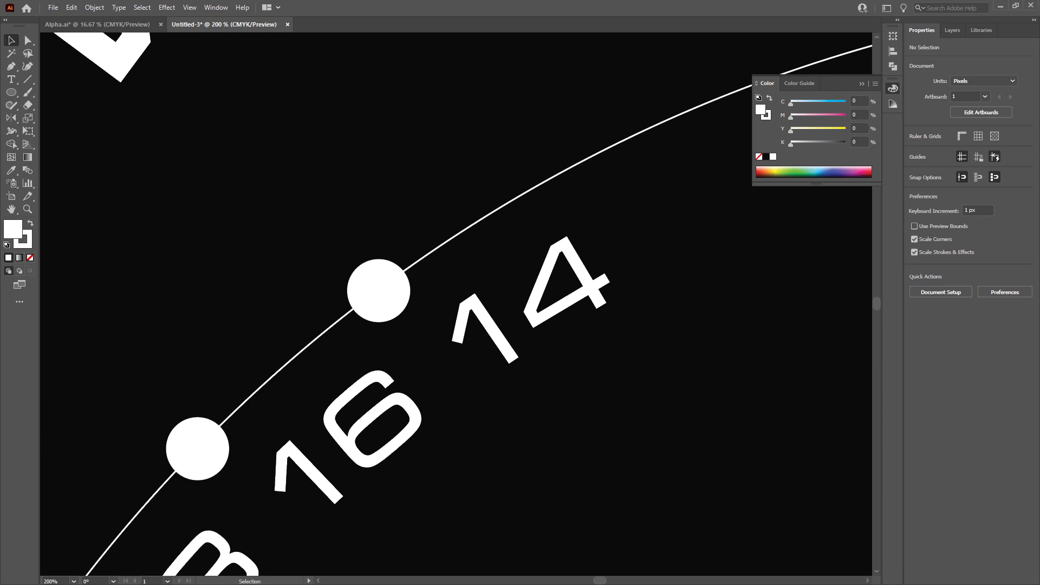
alt+scroll(558, 327, down, 6)
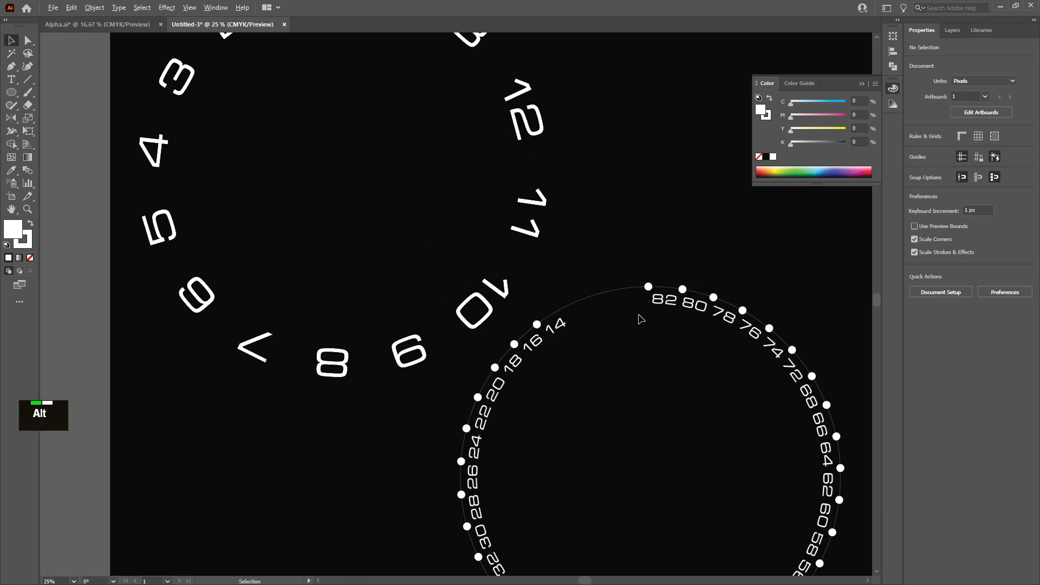
Delete the guide circle that the dots were arranged along
click(621, 290)
key(Delete)
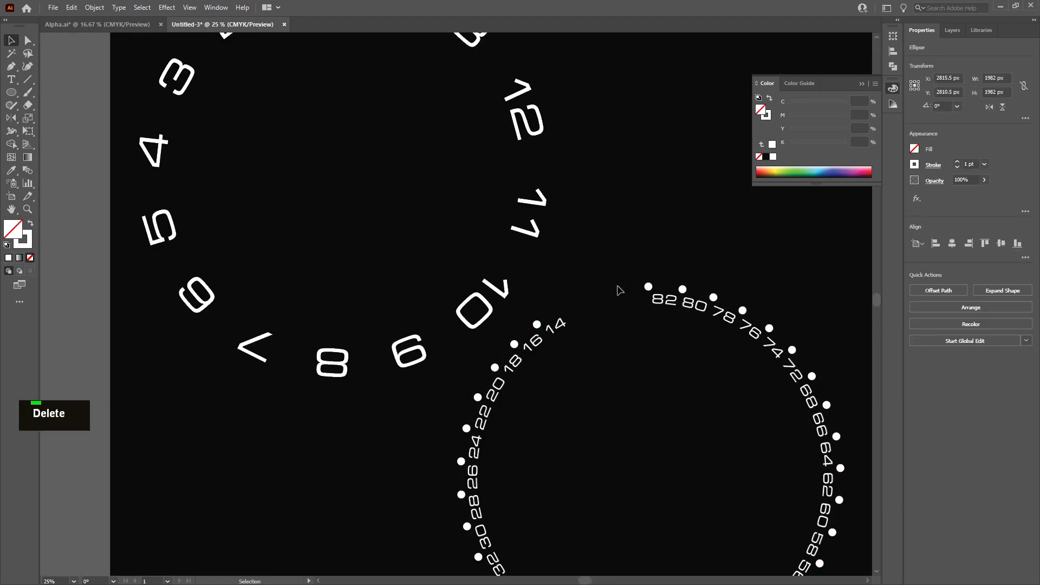
alt+scroll(638, 324, down, 3)
alt+scroll(653, 401, up, 5)
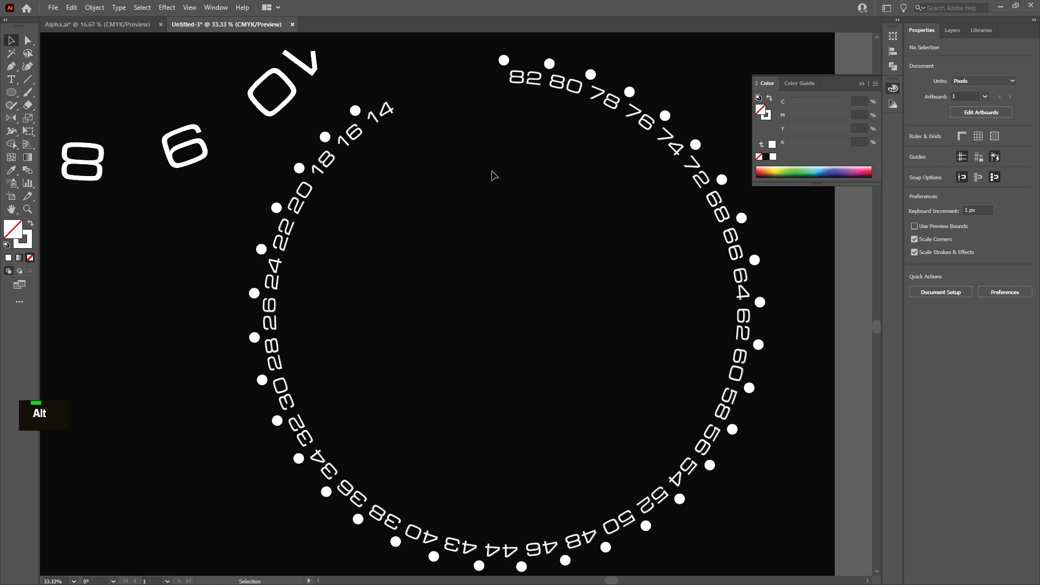
alt+scroll(509, 253, down, 1)
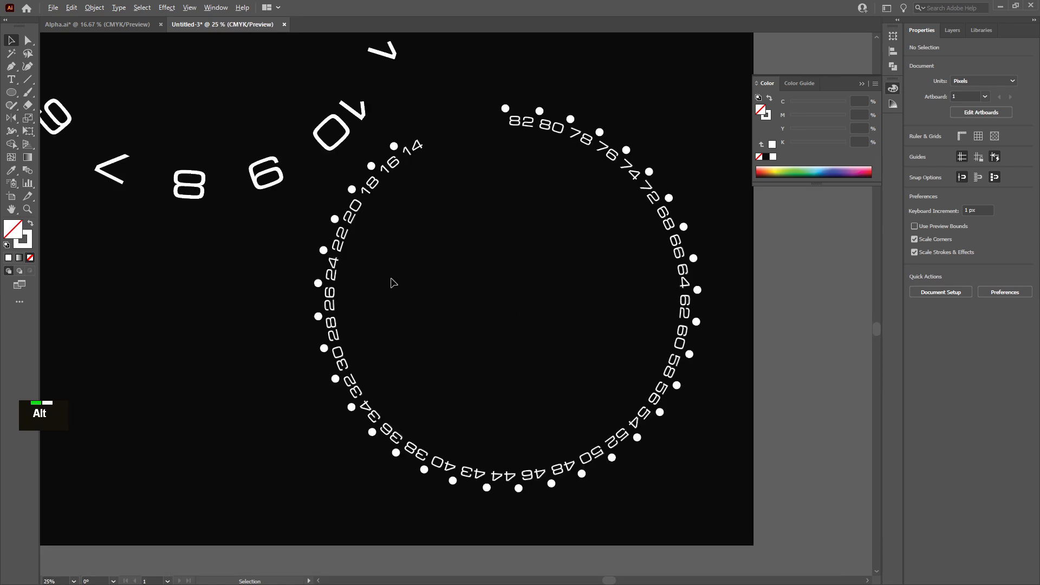
alt+scroll(388, 235, down, 1)
scroll(321, 162, down, 1)
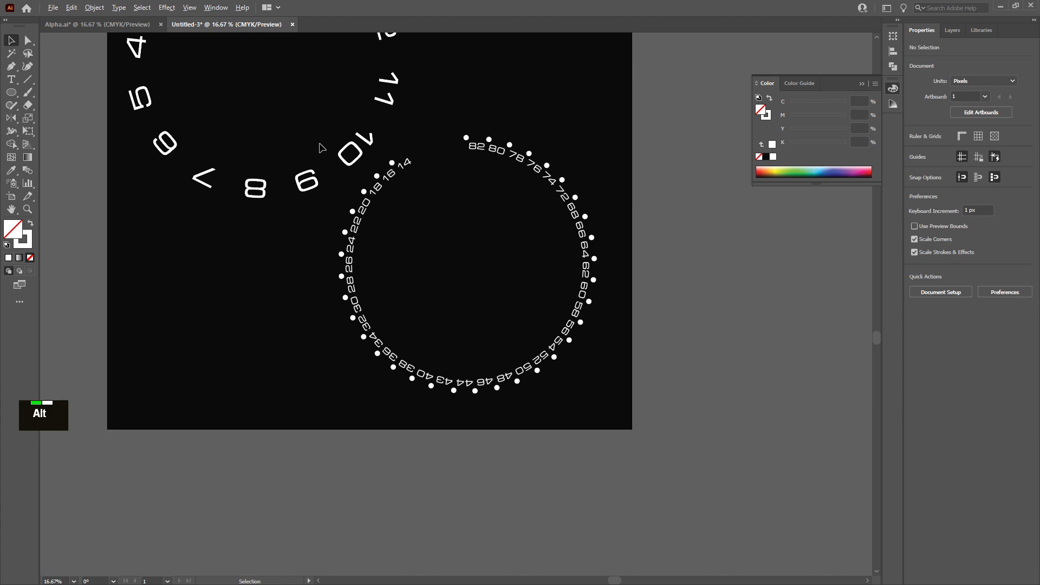
scroll(321, 150, up, 3)
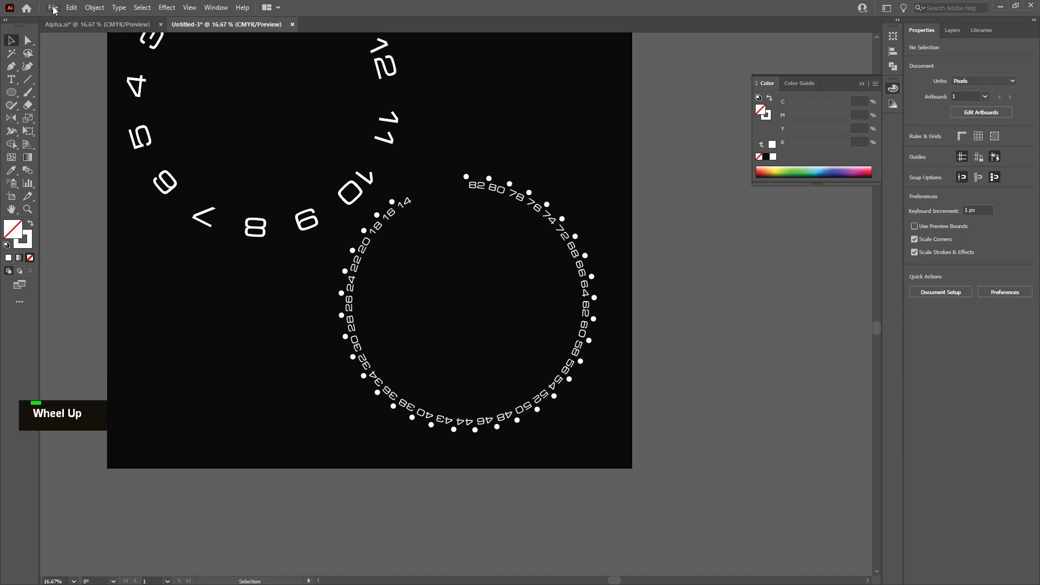
Export the artwork as a PNG named AlphaDial in the Test folder at High (300 ppi) resolution with a black background
click(71, 7)
mouse_move(54, 8)
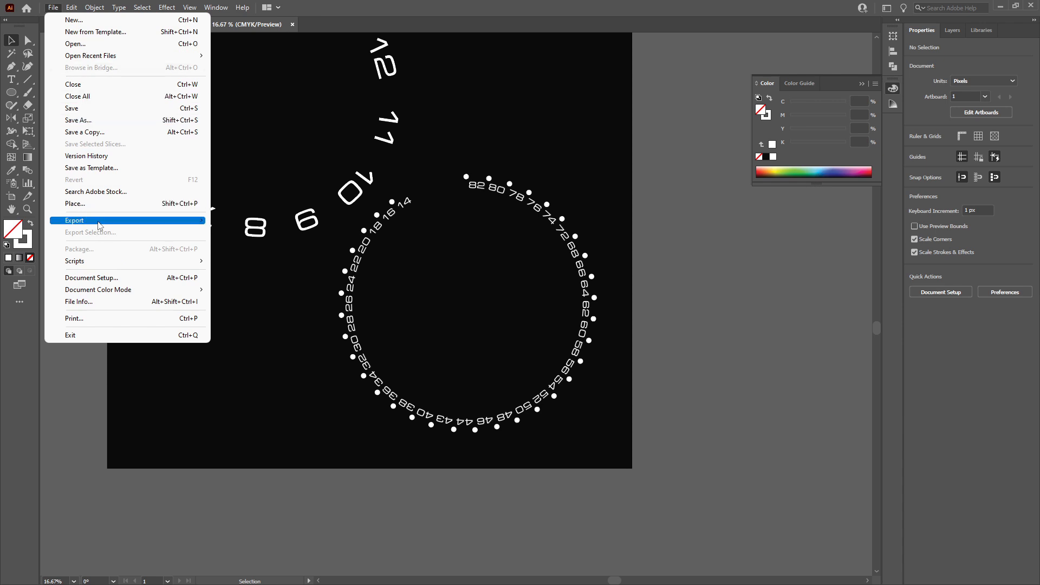
mouse_move(100, 224)
click(244, 232)
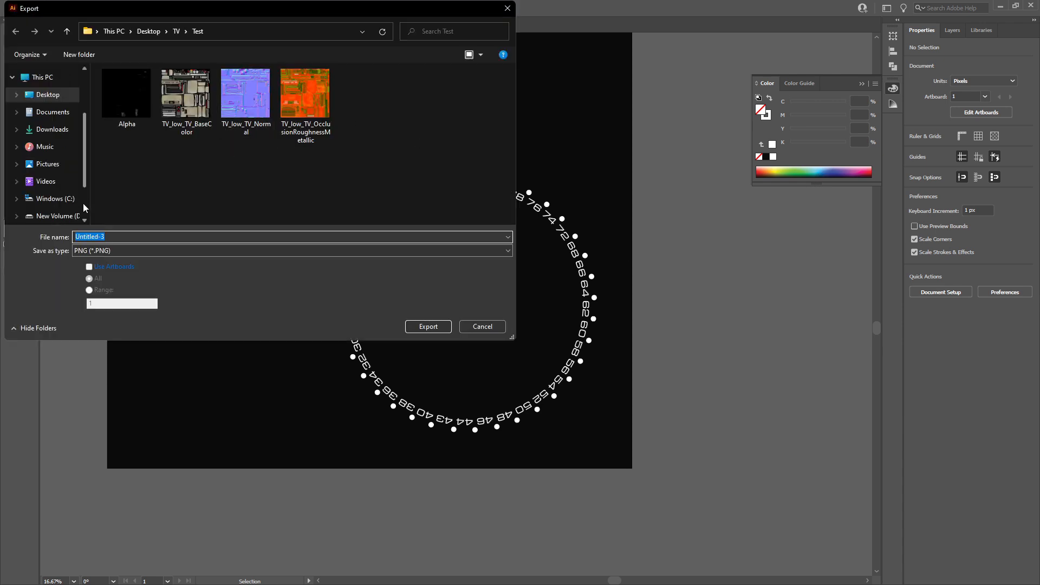
text(a)
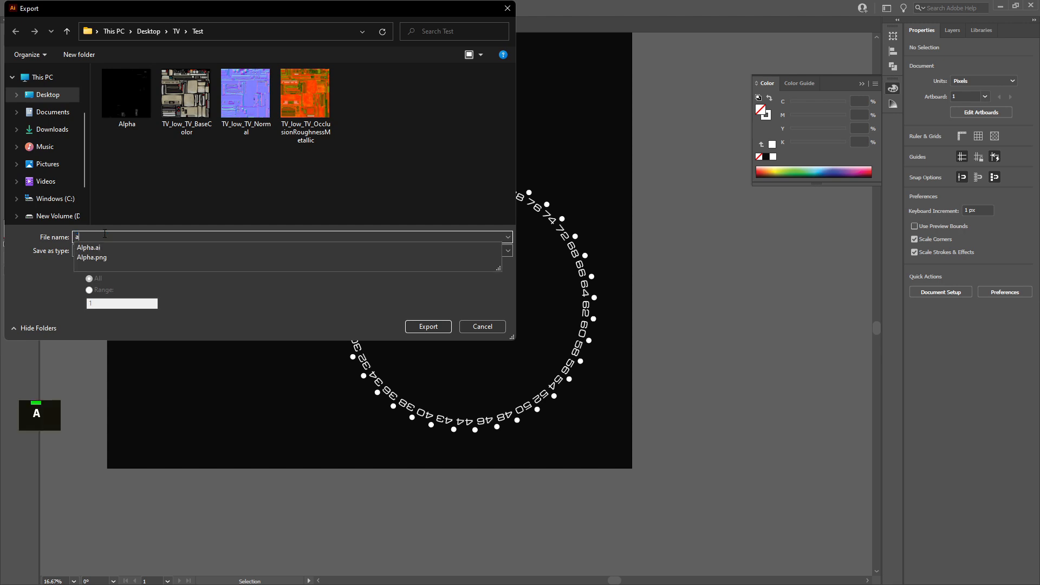
key(BackSpace)
key(Caps_Lock)
text(AL)
key(BackSpace)
key(Caps_Lock)
text(lpa)
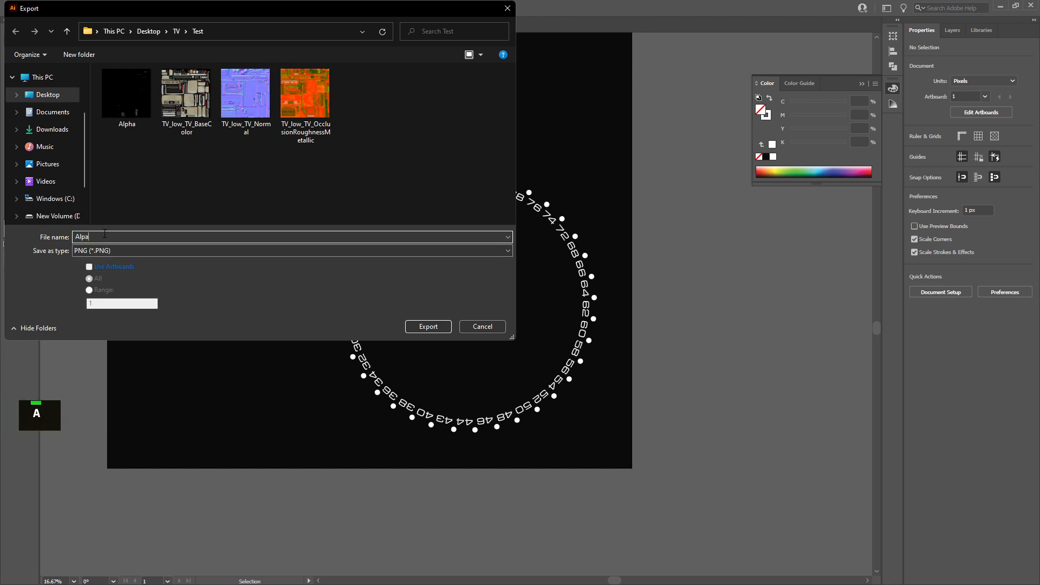
key(BackSpace)
text(haDial)
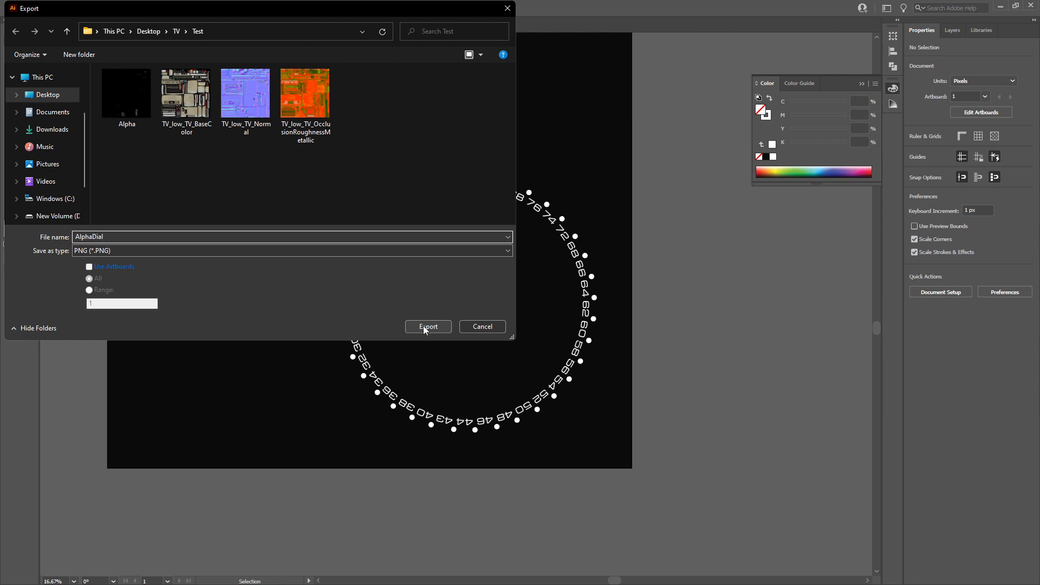
click(427, 326)
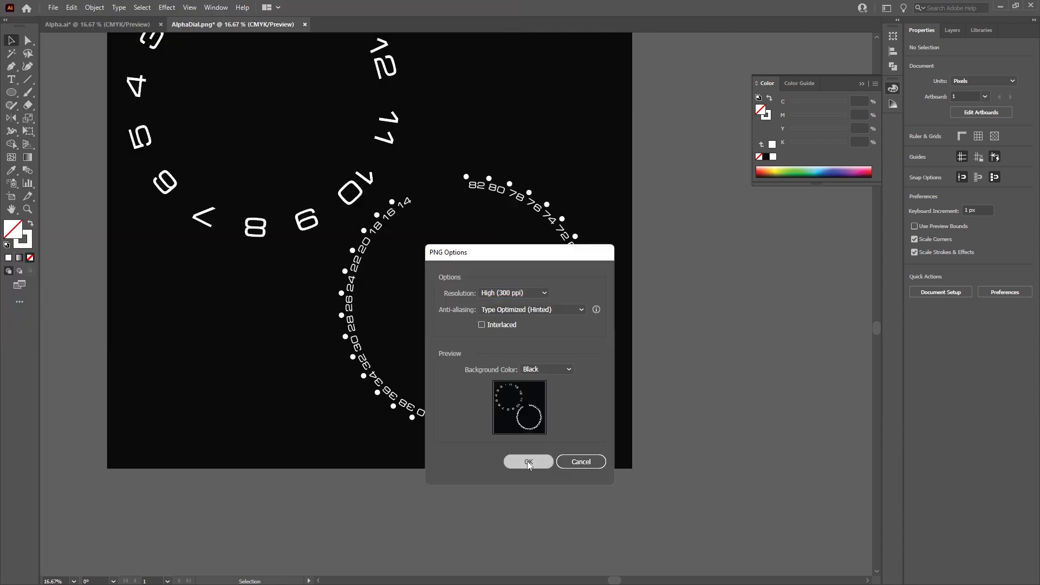
click(529, 463)
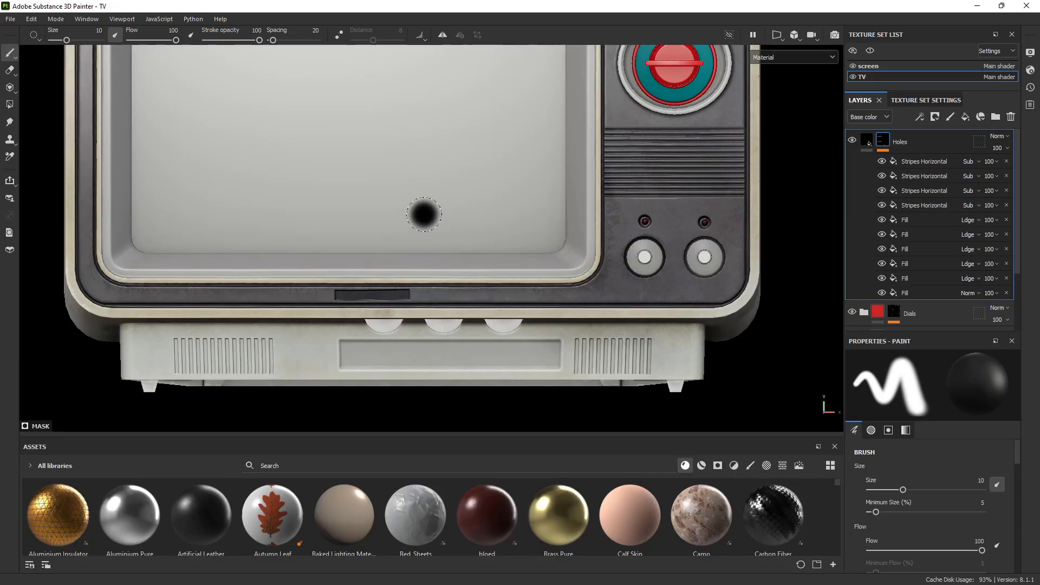
ctrl+right_click(432, 362)
ctrl+right_click(539, 151)
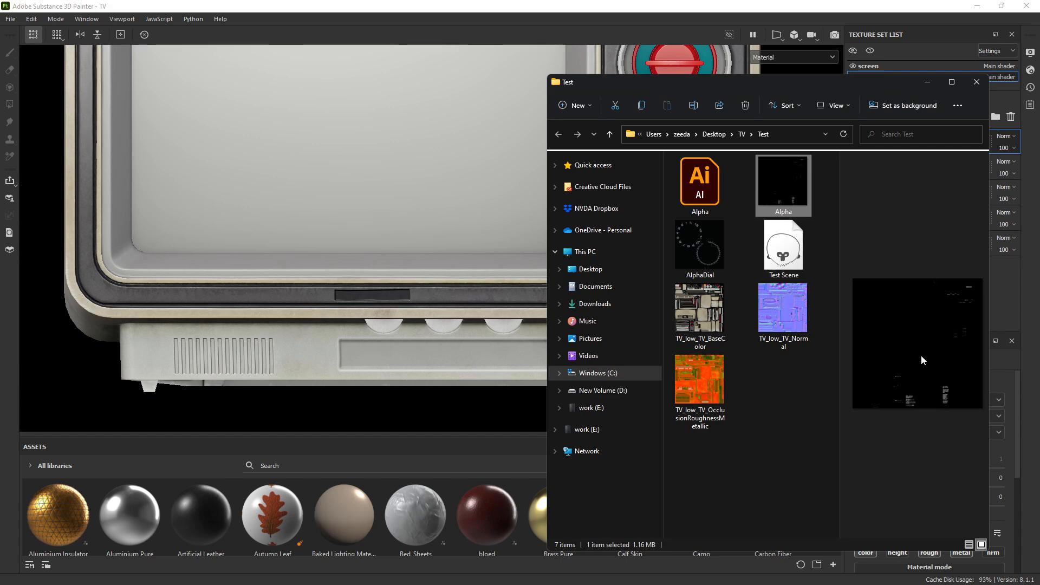
mouse_move(705, 249)
mouse_down()
mouse_move(579, 287)
mouse_move(365, 477)
mouse_move(366, 509)
mouse_move(728, 237)
mouse_move(723, 266)
mouse_move(362, 546)
mouse_move(645, 272)
mouse_move(360, 501)
mouse_move(737, 254)
mouse_move(355, 541)
mouse_move(327, 533)
mouse_move(746, 258)
mouse_up()
click(927, 82)
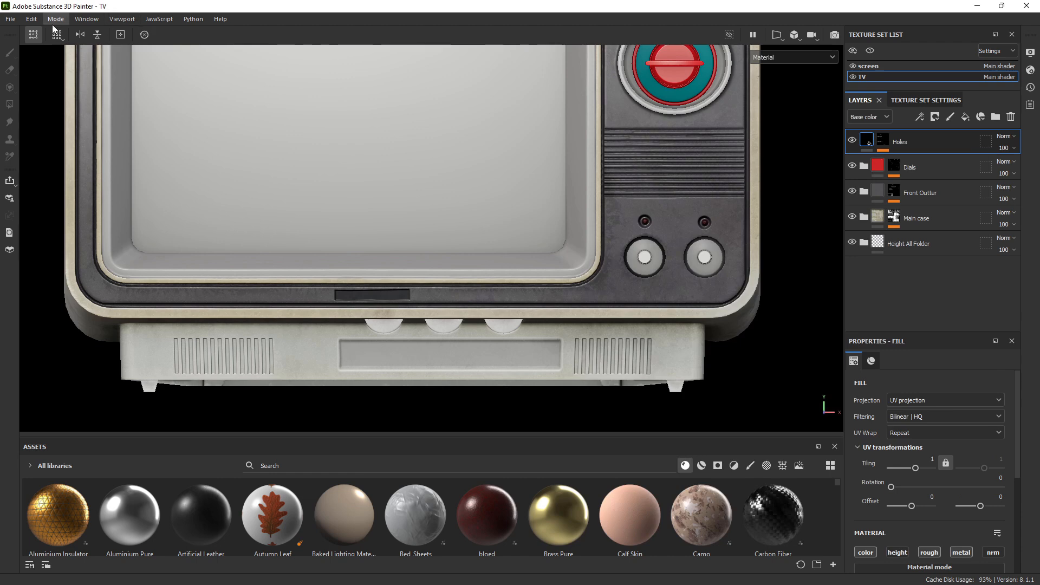
Switch to Substance 3D Painter and bring the Alpha and AlphaDial PNGs from the Test folder into the Import resources dialog
click(11, 19)
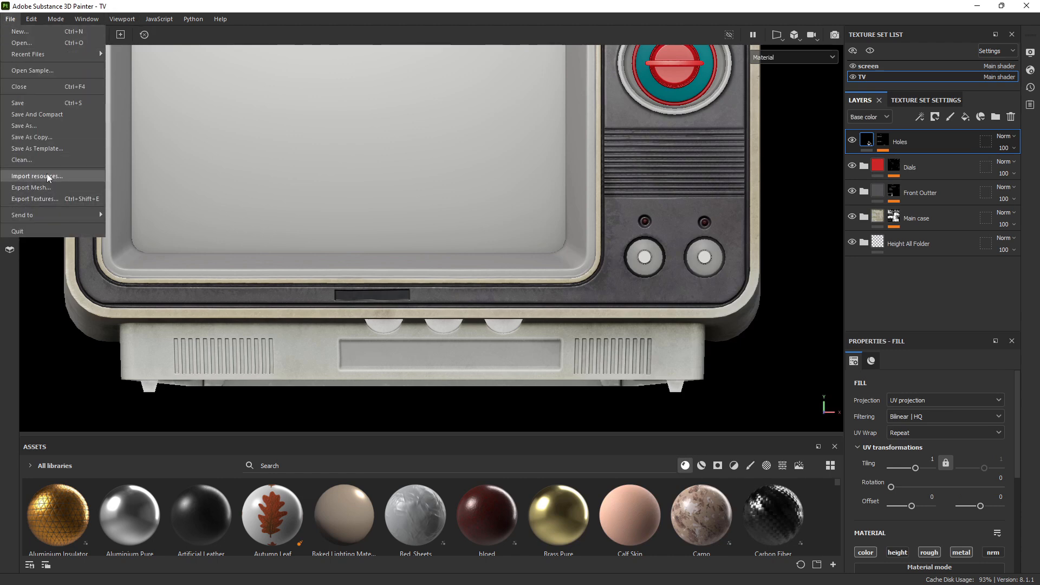
key(alt+Tab)
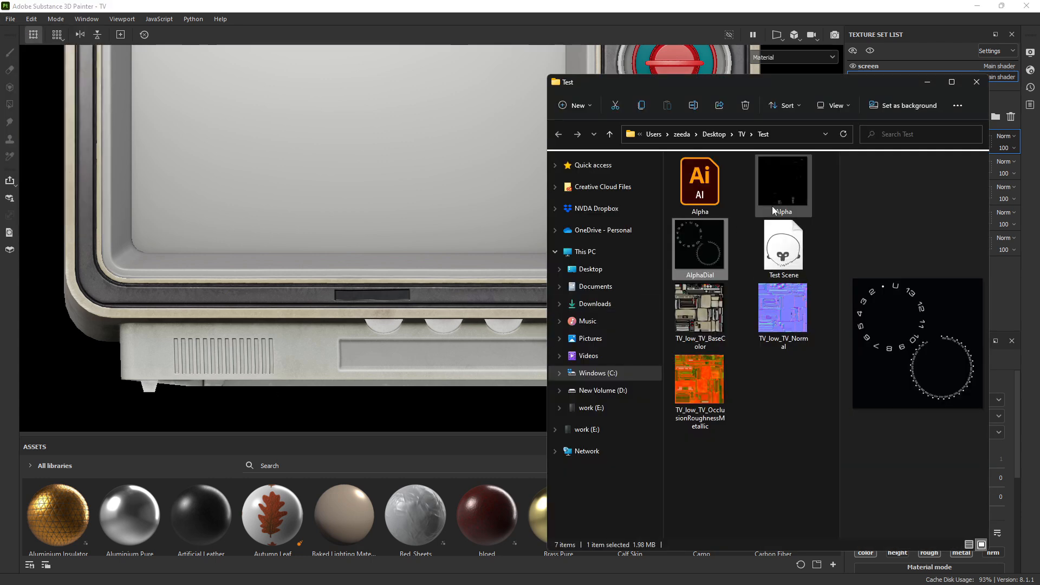
key(shift)
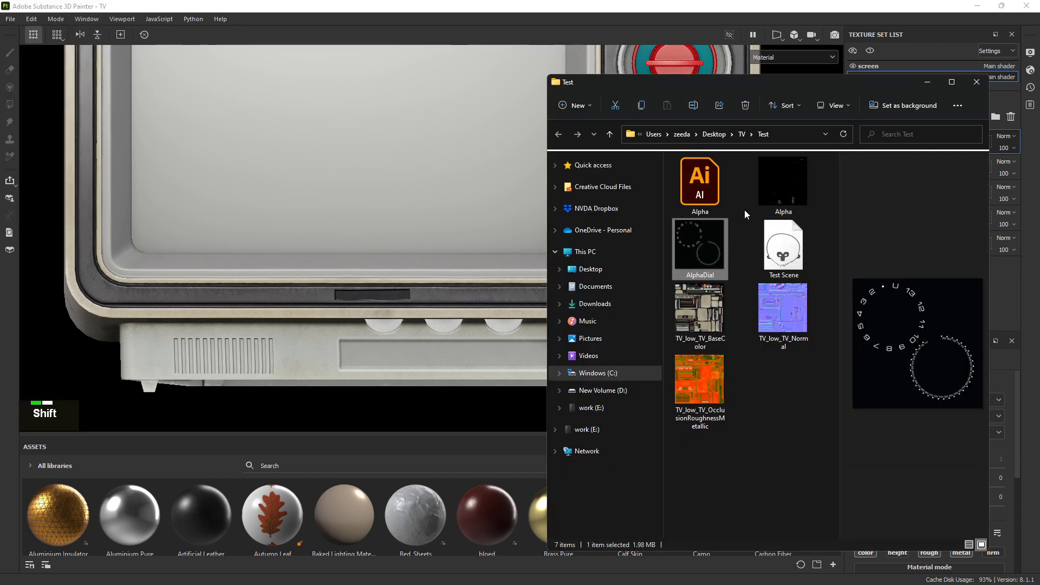
ctrl+click(785, 184)
mouse_move(789, 180)
mouse_down()
mouse_move(380, 451)
mouse_move(288, 488)
mouse_move(318, 506)
mouse_up()
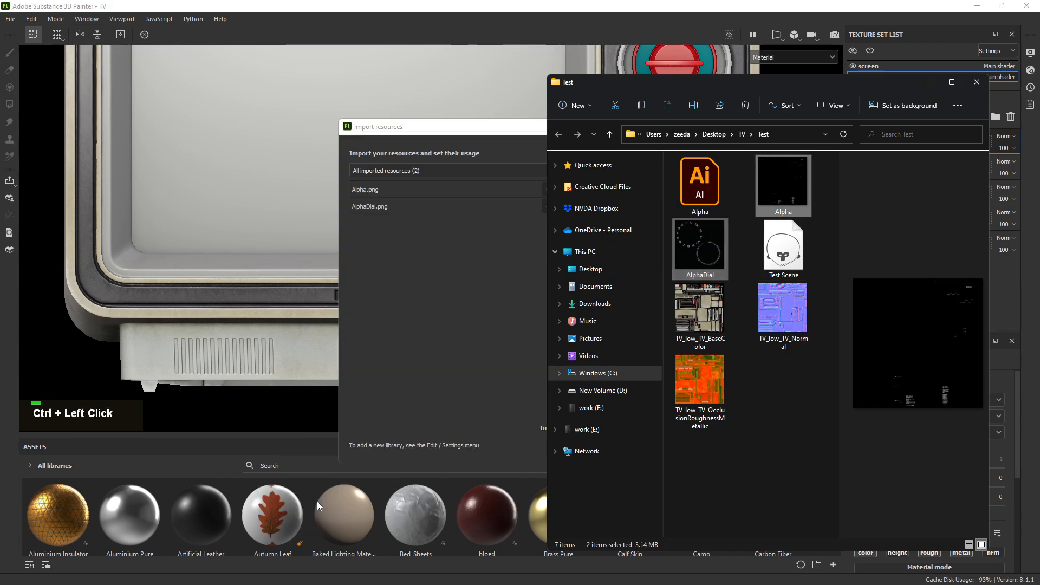
click(927, 82)
Set the usage of both Alpha.png and AlphaDial.png to texture
click(649, 190)
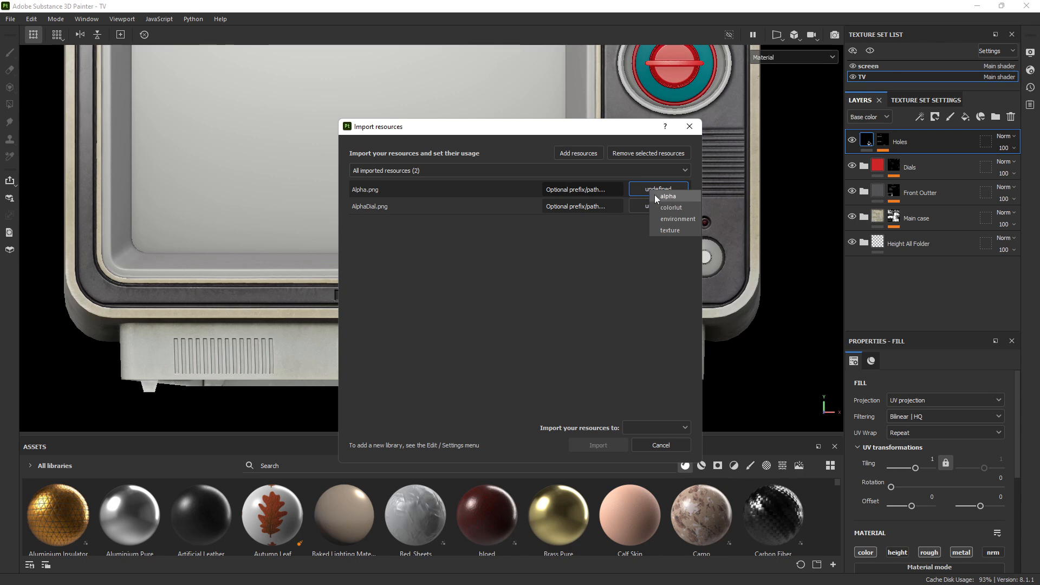
click(664, 231)
click(666, 208)
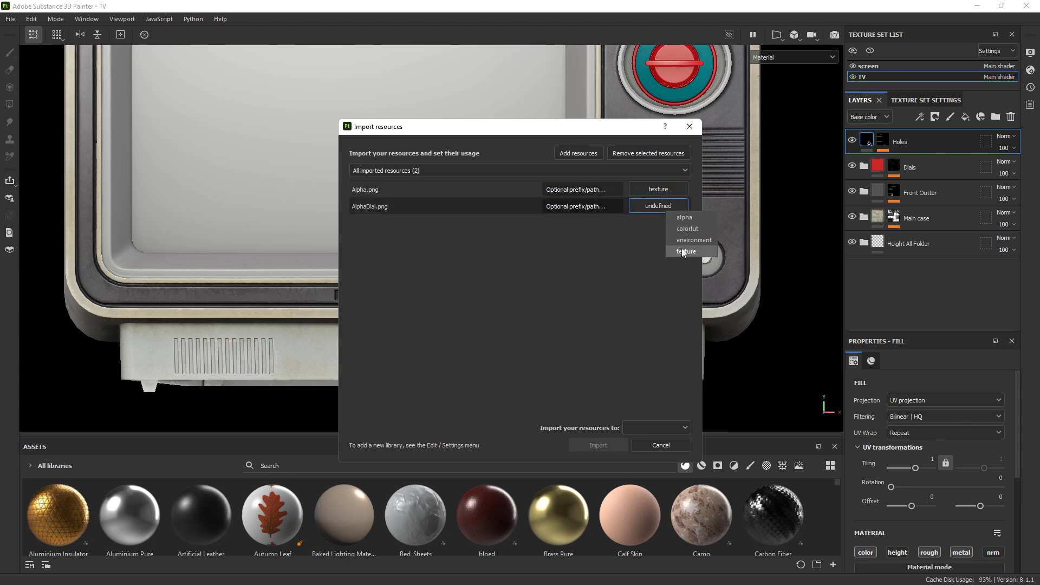
click(683, 252)
click(660, 189)
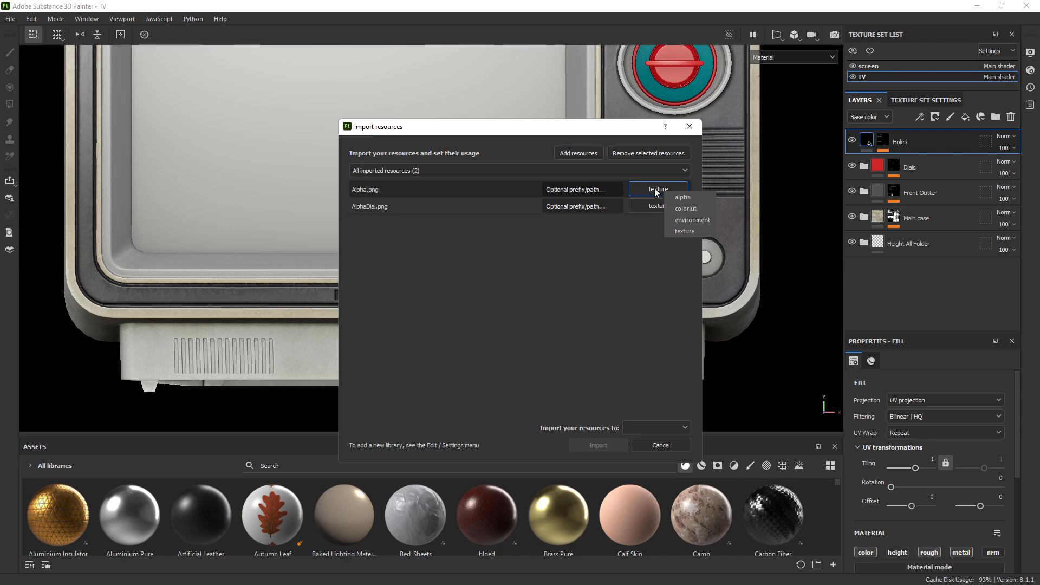
click(635, 187)
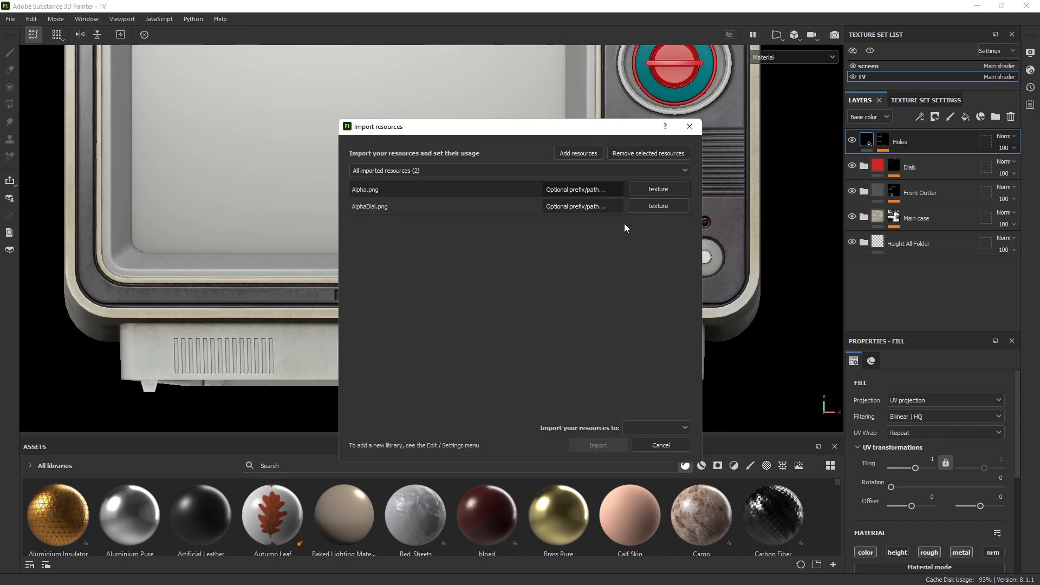
Import the resources into project 'TV'
click(675, 427)
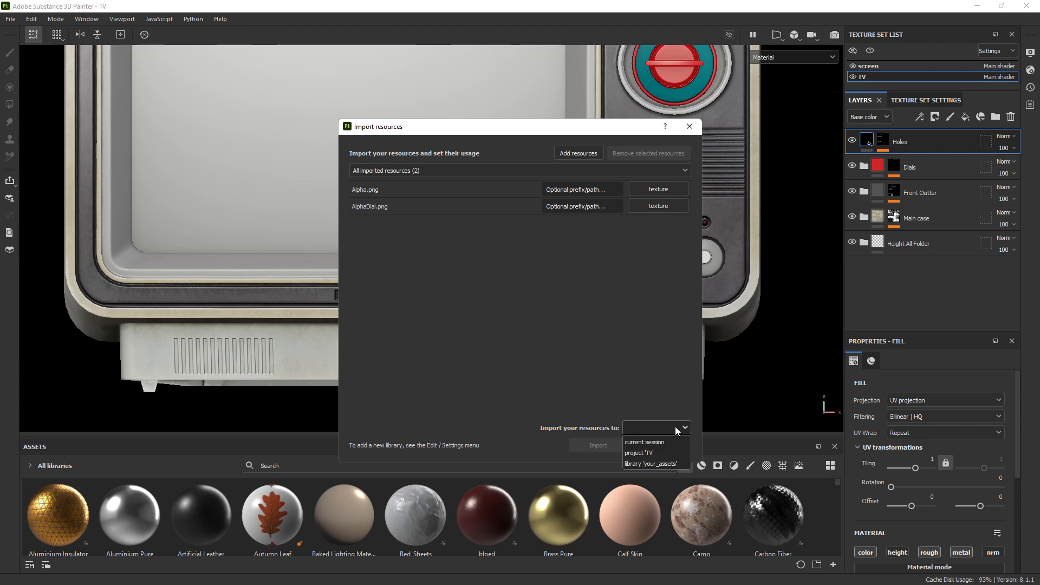
click(645, 456)
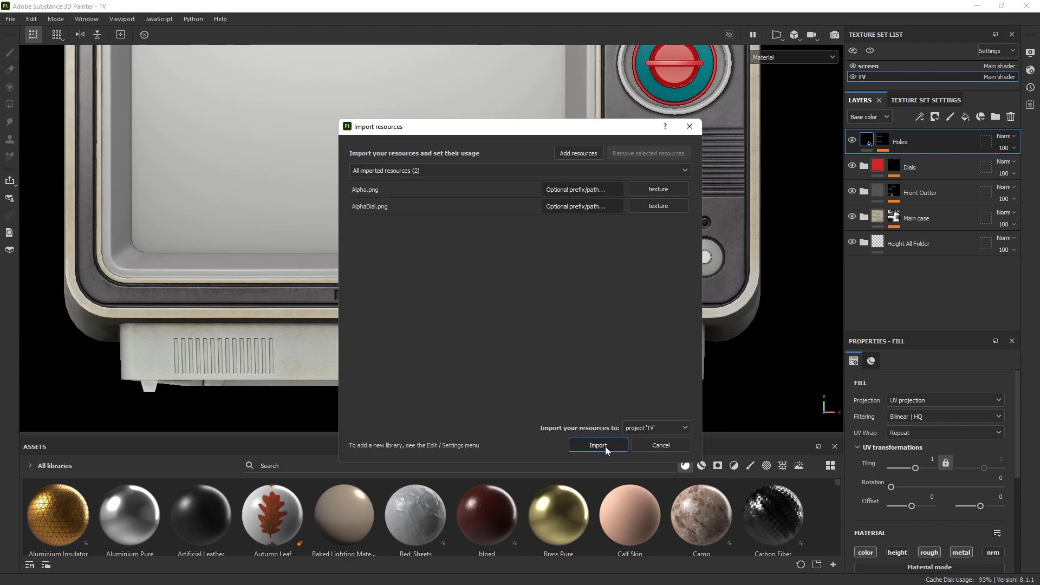
click(605, 445)
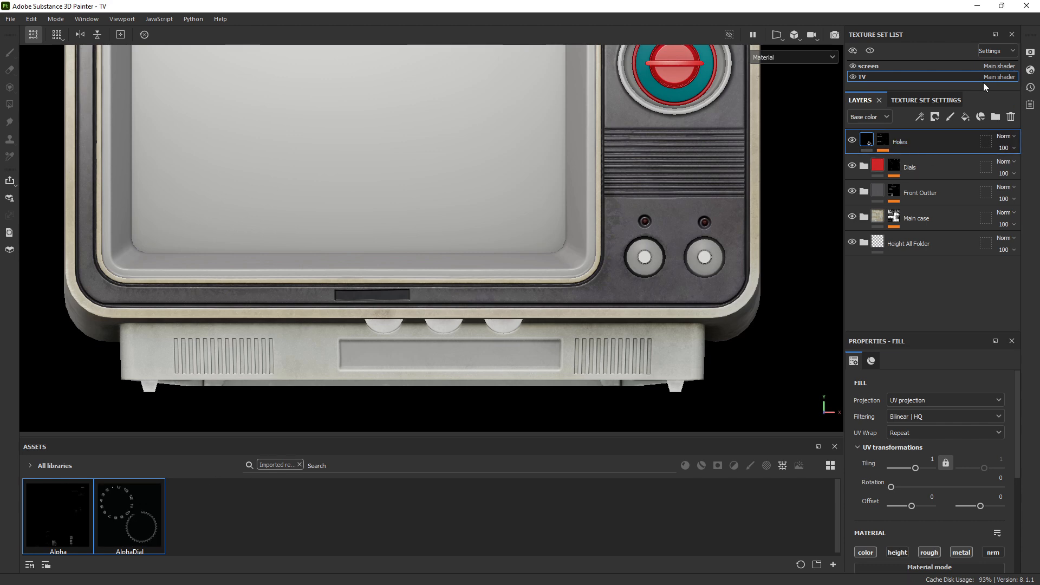
Add a new fill layer above Holes and give it a black mask
click(966, 119)
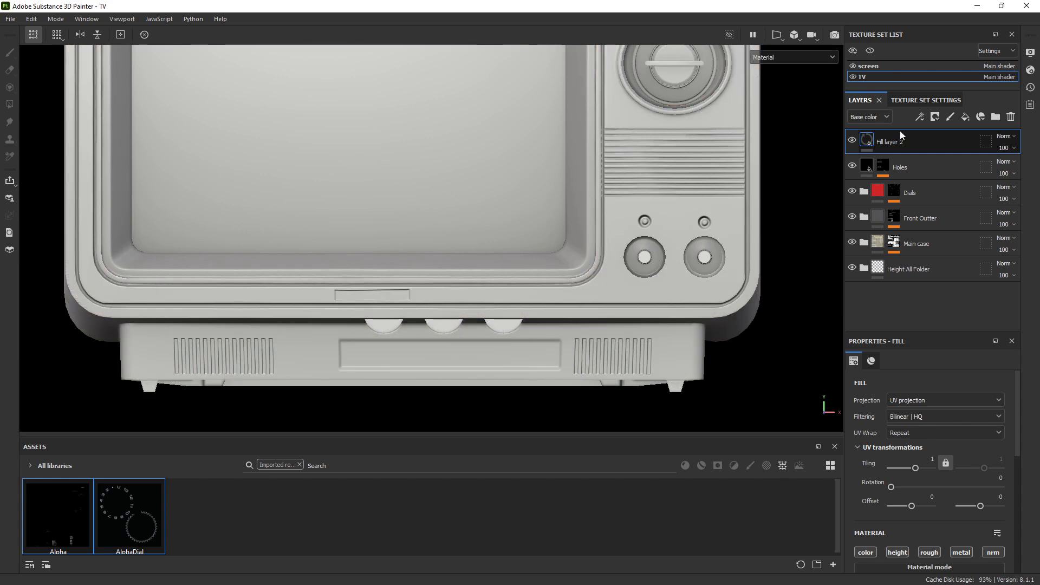
right_click(893, 144)
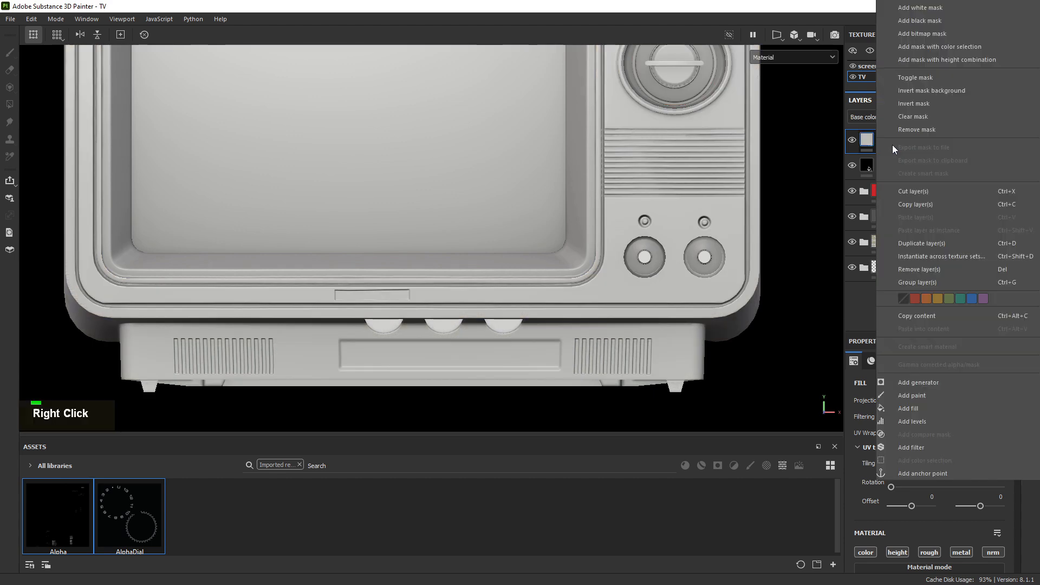
click(912, 21)
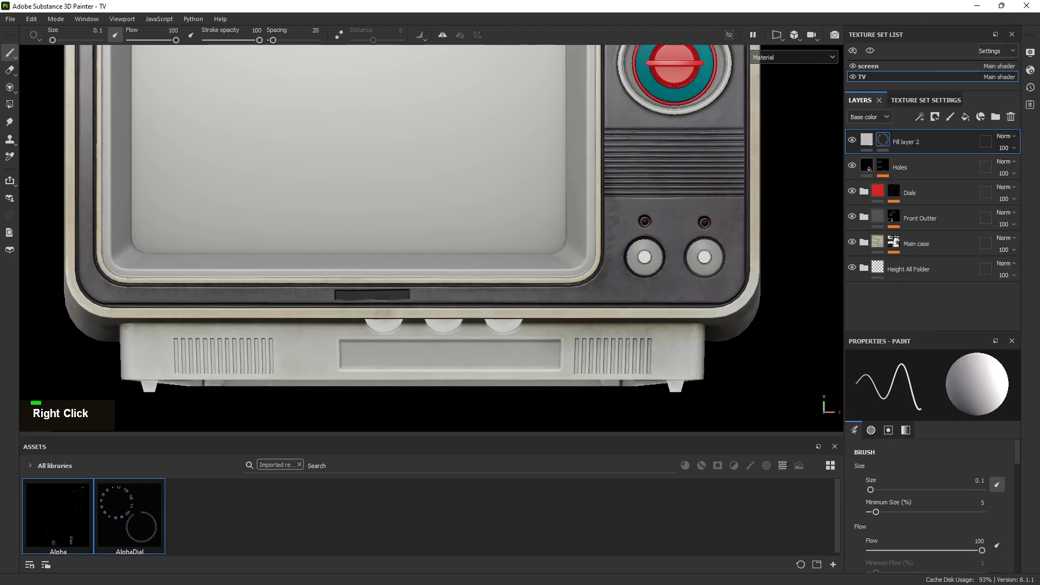
Add a fill effect to the new layer's mask and load the AlphaDial texture into its grayscale slot
right_click(883, 140)
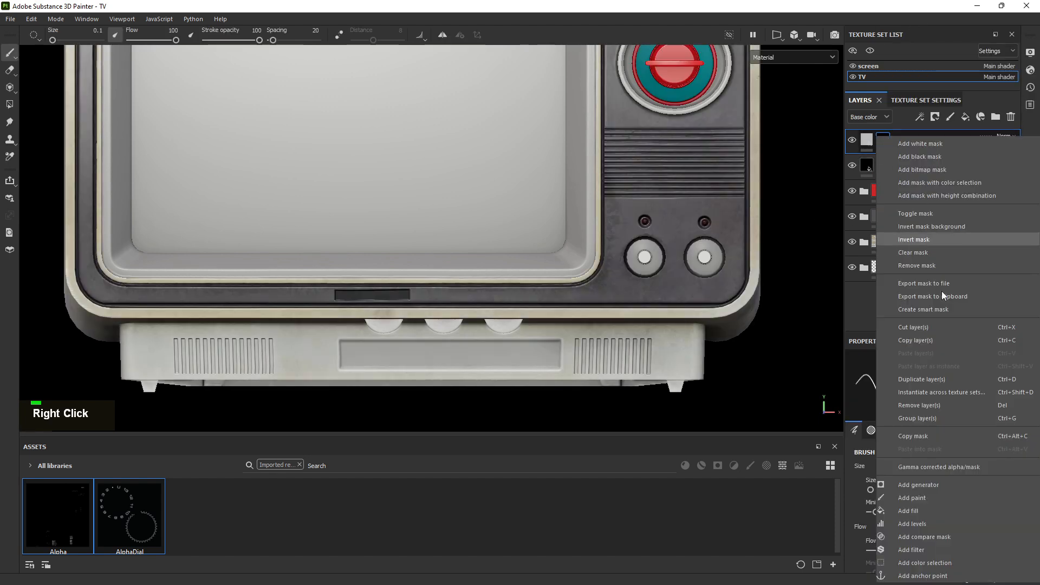
click(917, 510)
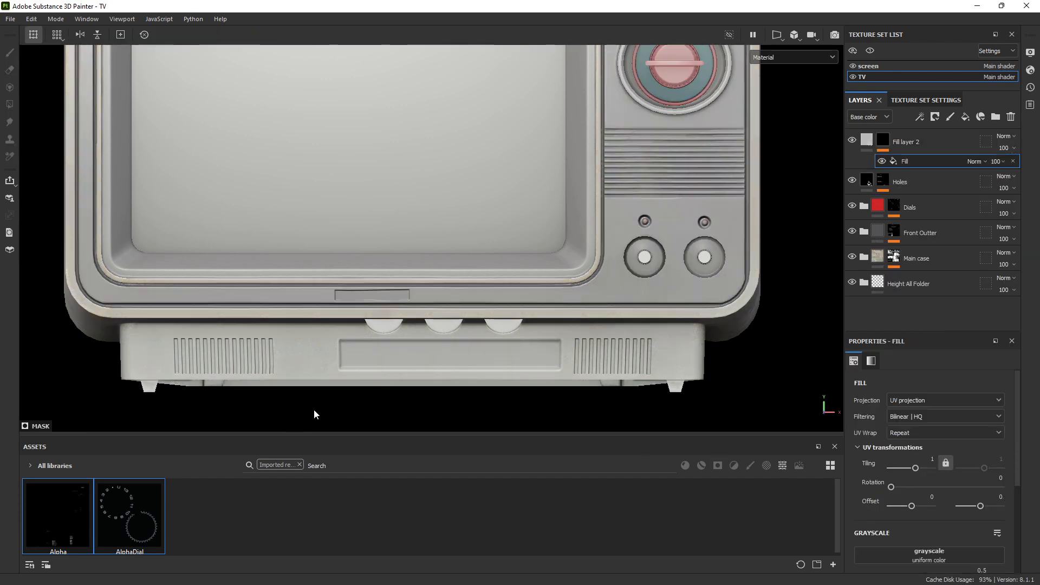
click(779, 37)
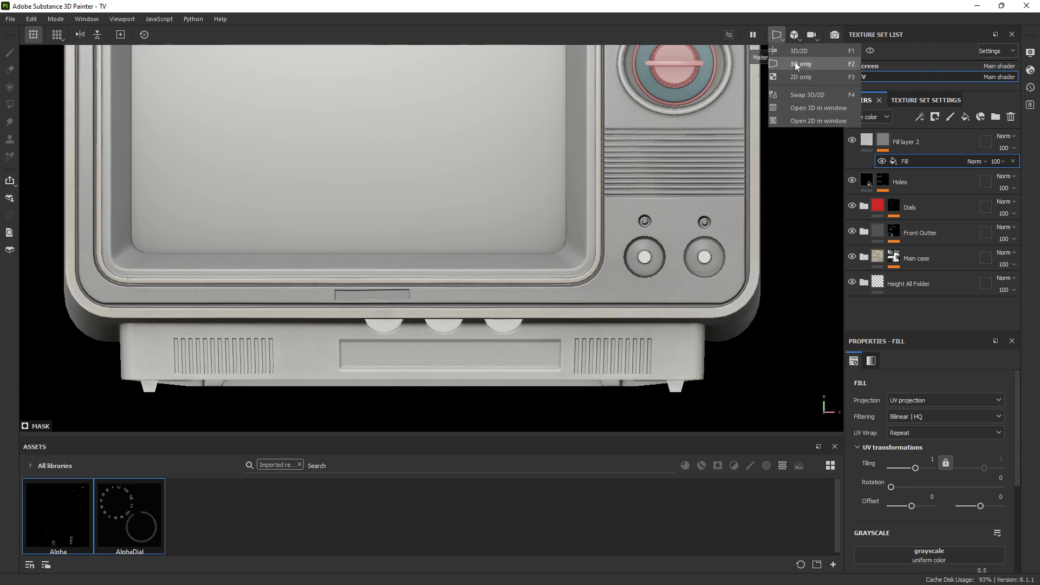
click(801, 54)
click(186, 509)
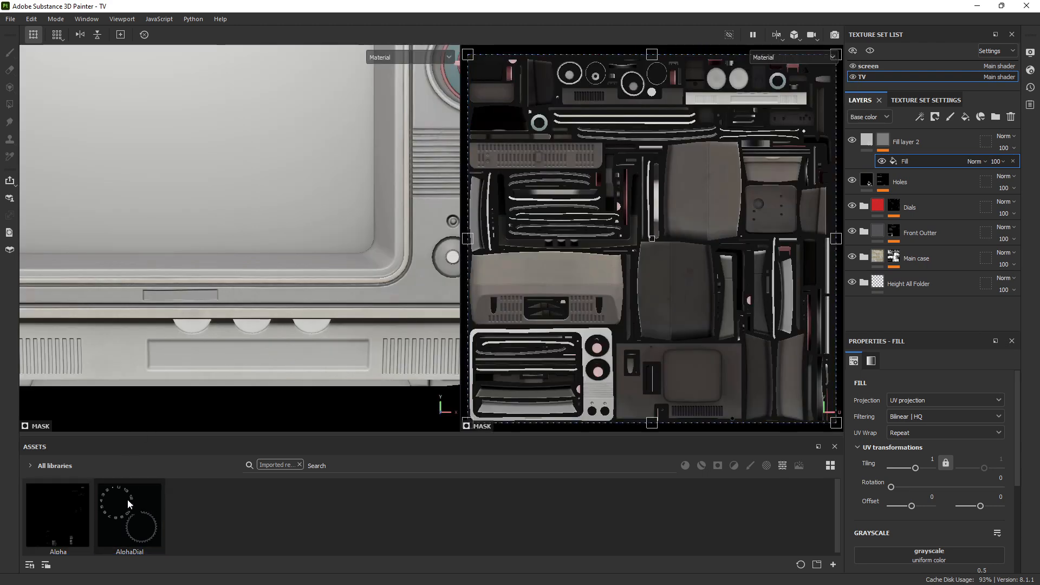
drag(127, 500, 433, 569)
scroll(878, 444, down, 5)
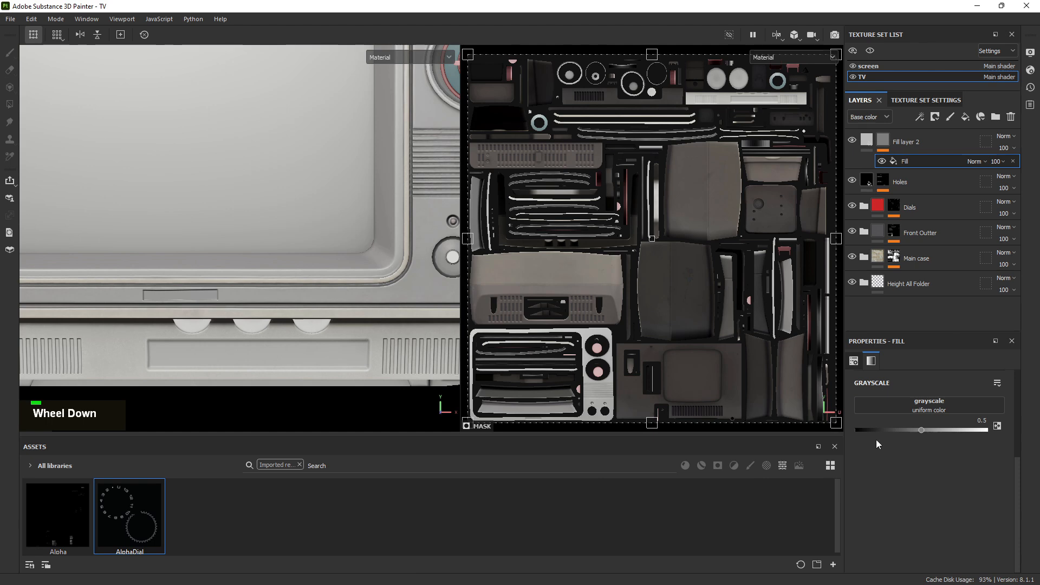
drag(155, 520, 923, 407)
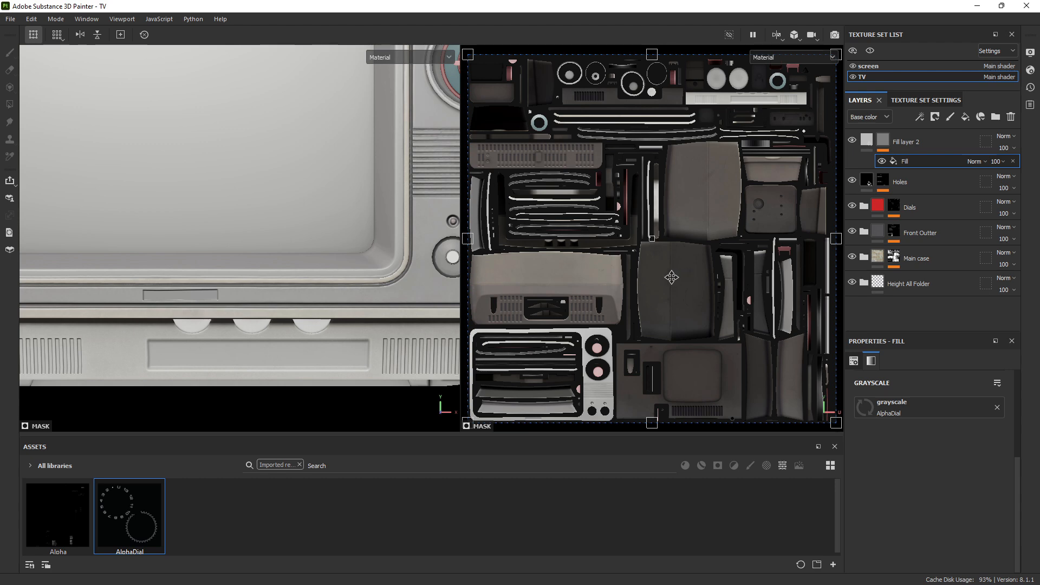
key(alt)
scroll(306, 291, down, 2)
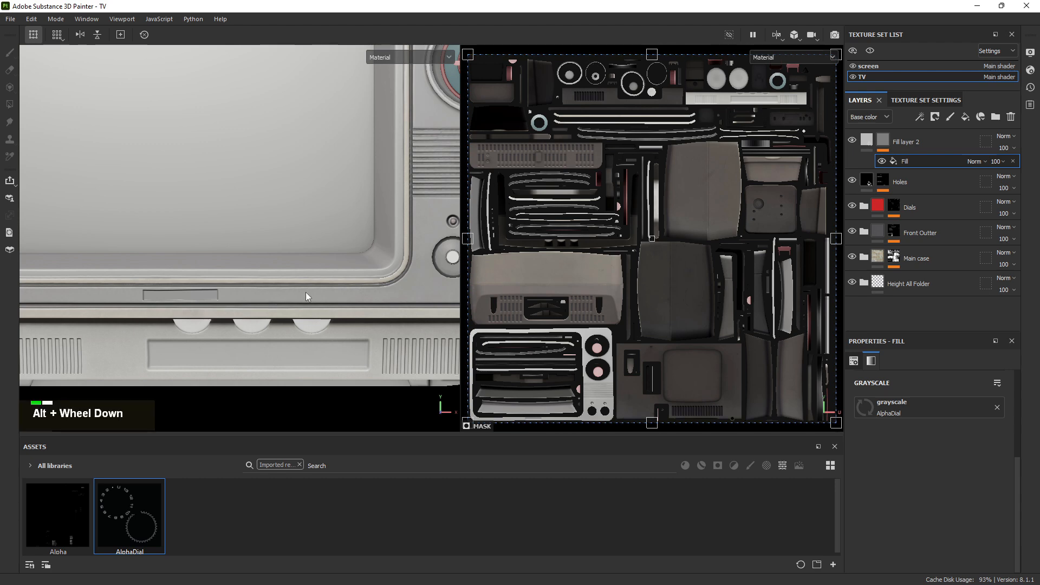
drag(353, 229, 279, 179)
drag(412, 76, 289, 204)
drag(289, 204, 412, 257)
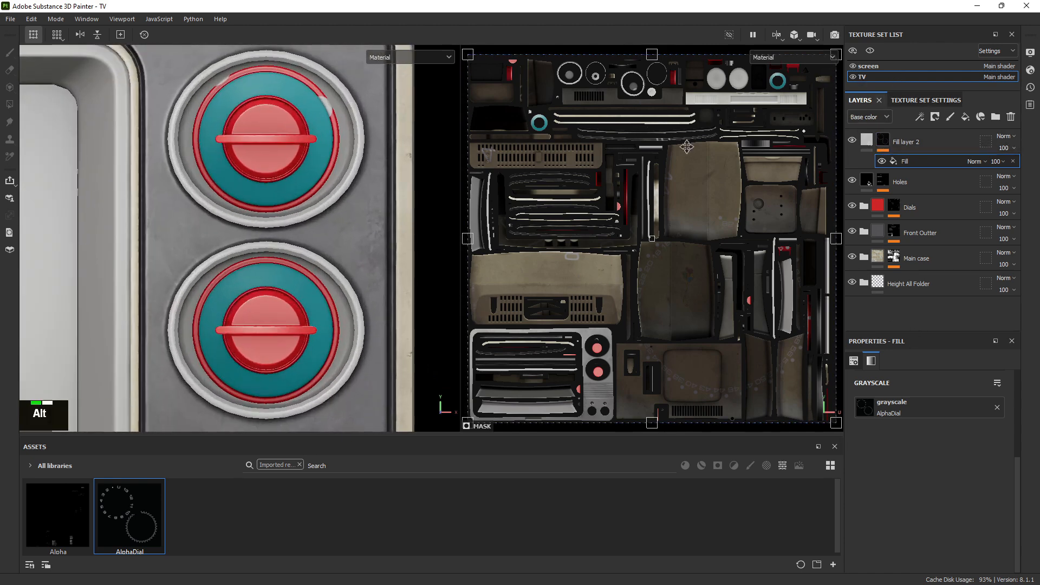
drag(671, 149, 677, 209)
scroll(337, 272, up, 1)
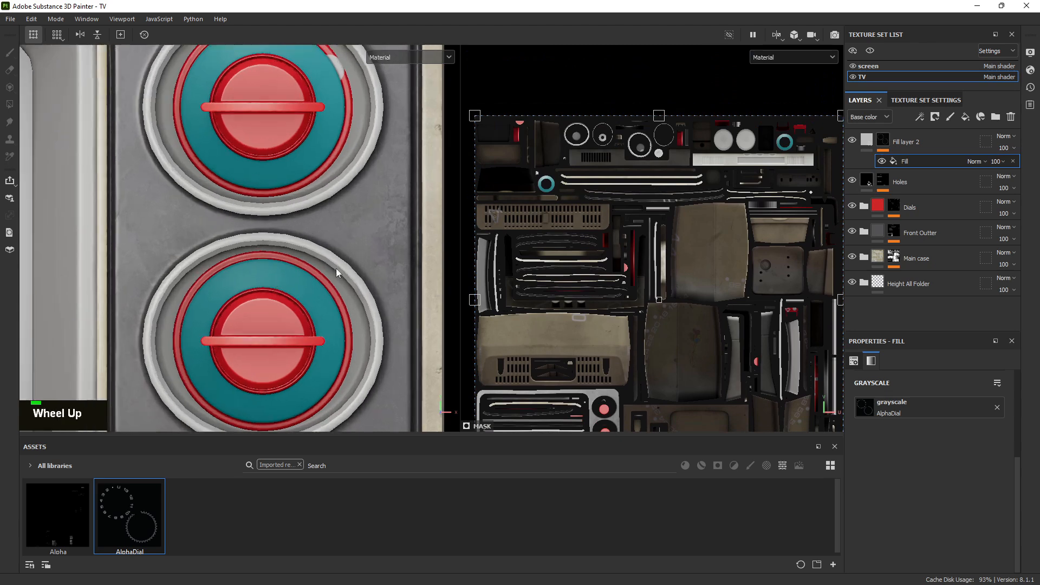
click(951, 117)
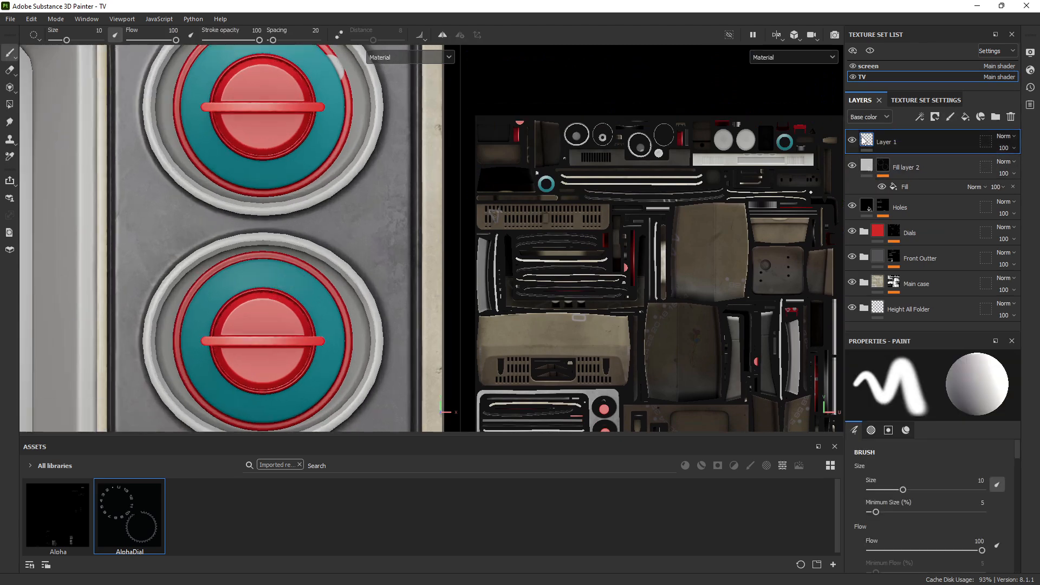
ctrl+right_click(279, 260)
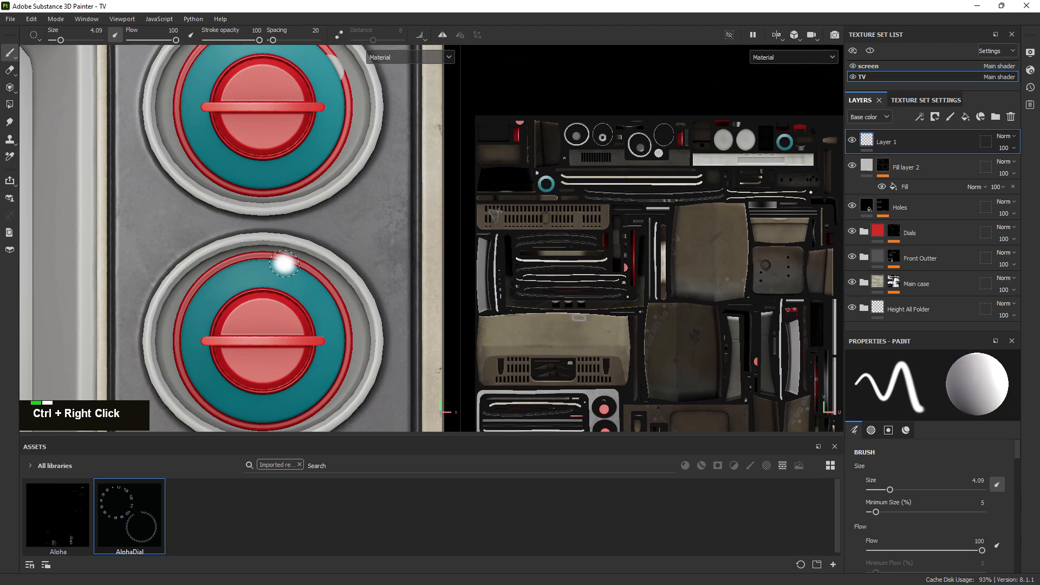
drag(279, 268, 301, 287)
scroll(301, 287, up, 1)
scroll(790, 141, up, 6)
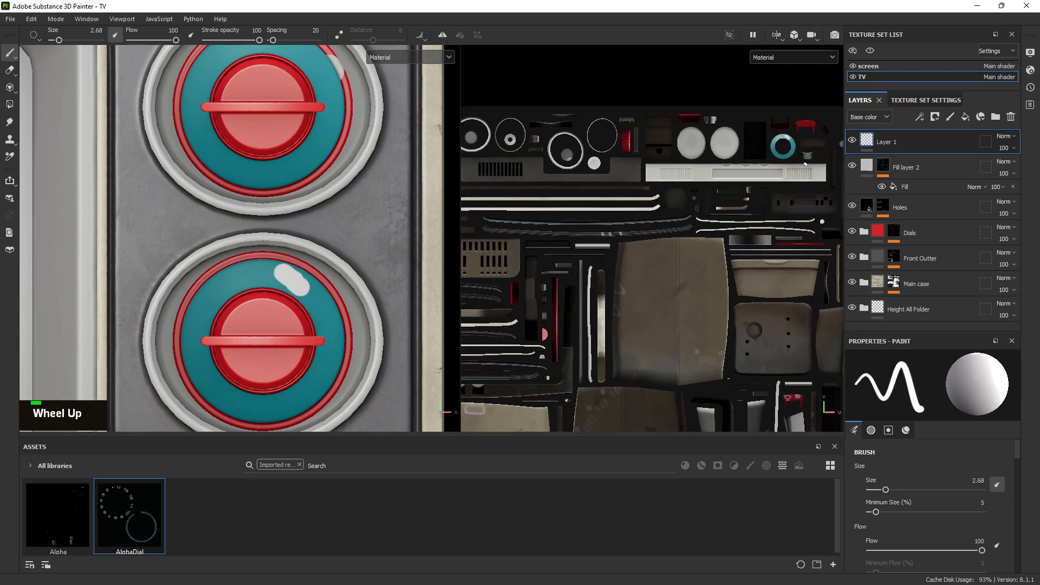
scroll(568, 312, up, 4)
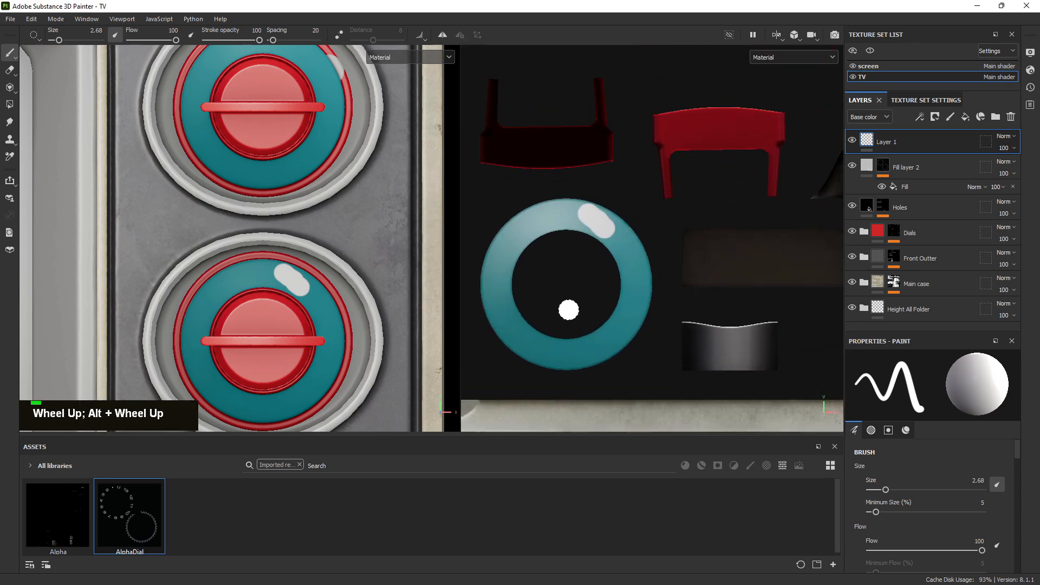
drag(569, 303, 654, 290)
click(1011, 118)
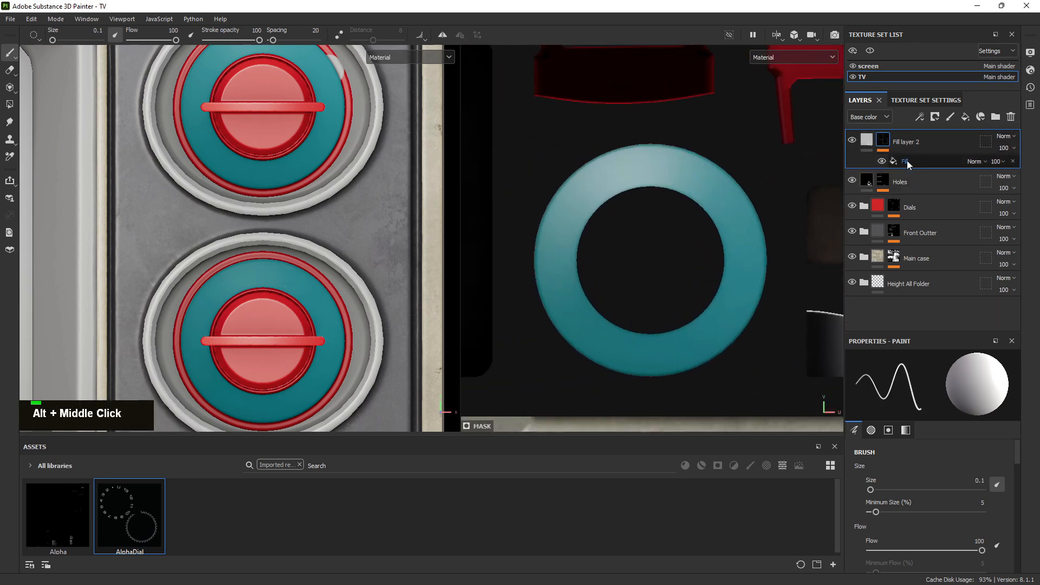
Set the mask fill effect's UV Wrap to None
click(905, 161)
scroll(653, 274, down, 2)
scroll(653, 275, down, 8)
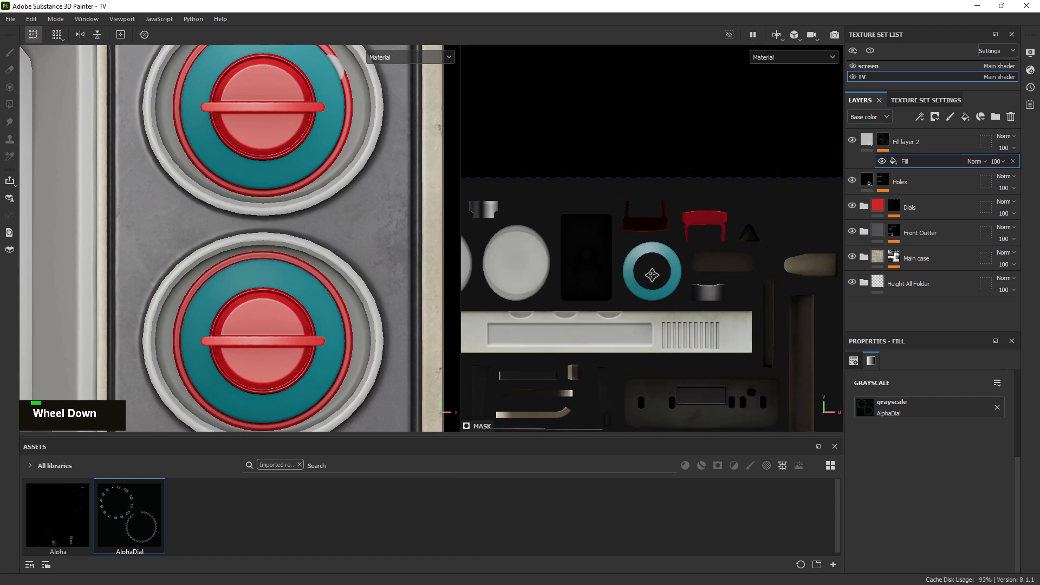
drag(706, 253, 696, 281)
scroll(929, 423, up, 5)
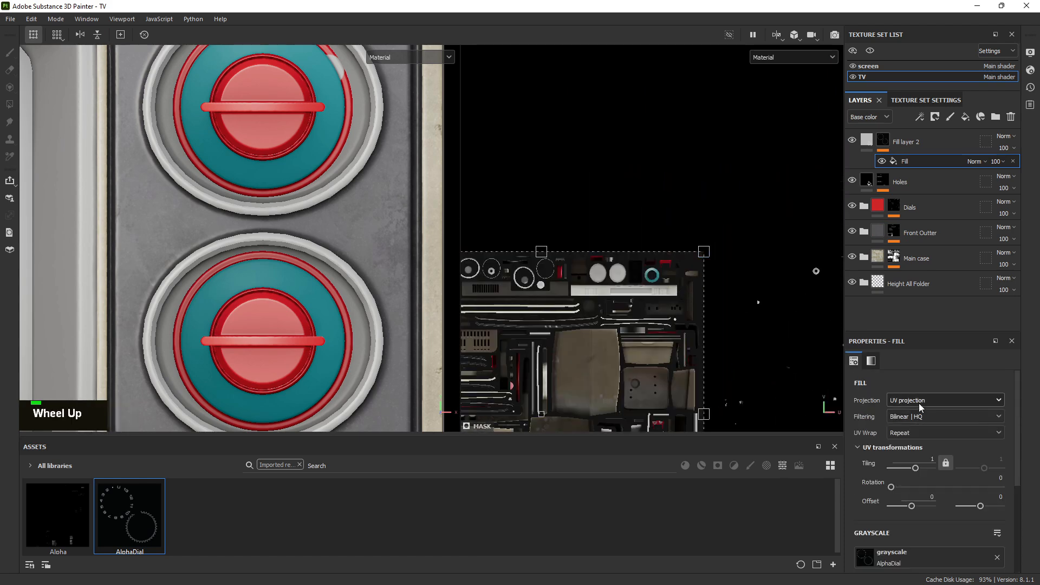
click(905, 432)
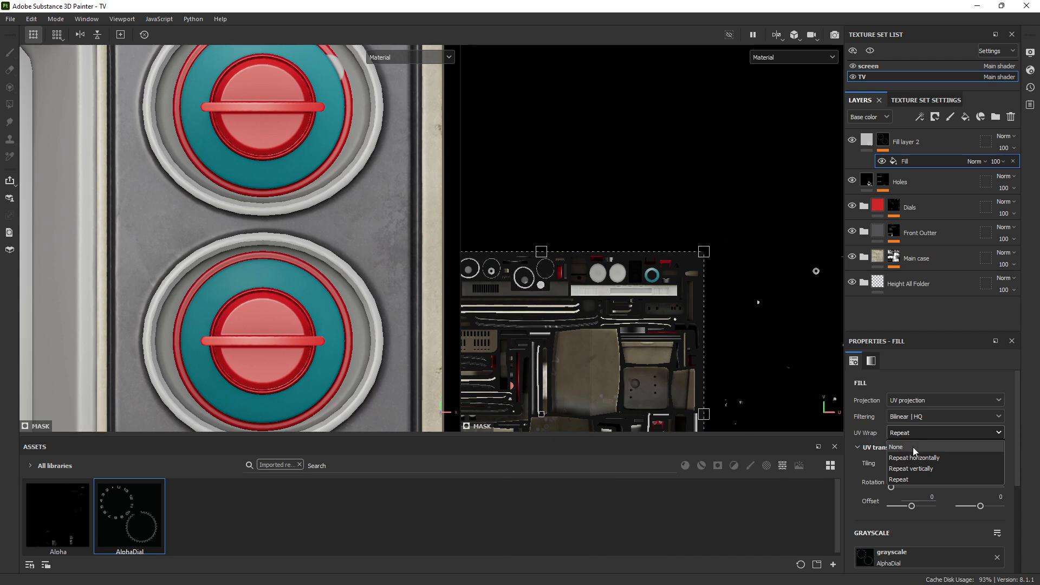
click(911, 448)
Scale and move the AlphaDial projection in the 2D view so its ring fits a dial's UV island, tiling about 11.73
scroll(636, 264, down, 1)
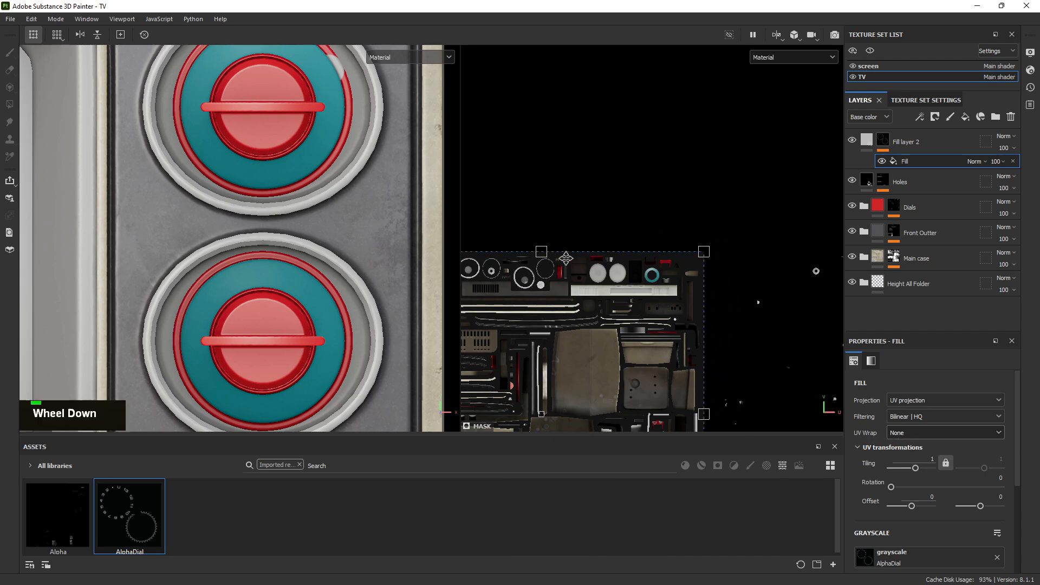
drag(636, 264, 726, 244)
scroll(553, 297, up, 3)
scroll(543, 287, up, 5)
scroll(743, 245, up, 3)
scroll(734, 243, down, 4)
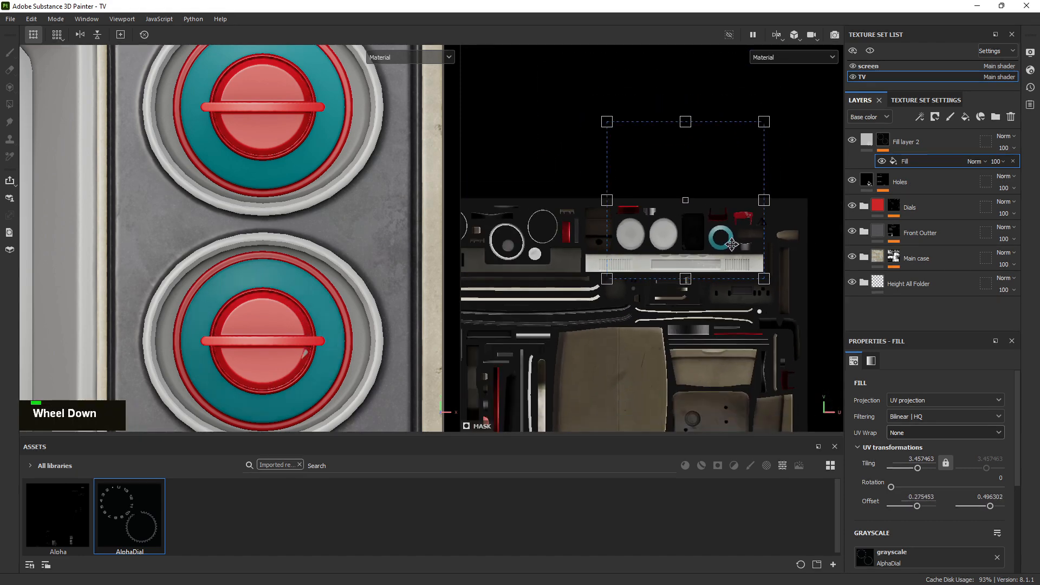
scroll(736, 216, up, 3)
alt+drag(736, 206, 698, 273)
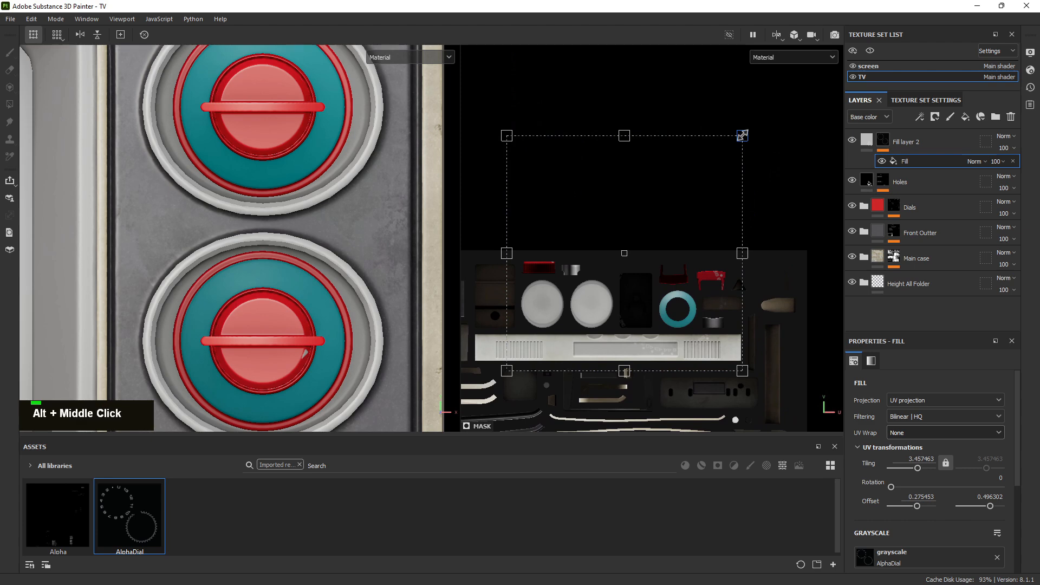
shift+drag(742, 135, 670, 315)
scroll(692, 315, up, 1)
scroll(693, 315, up, 3)
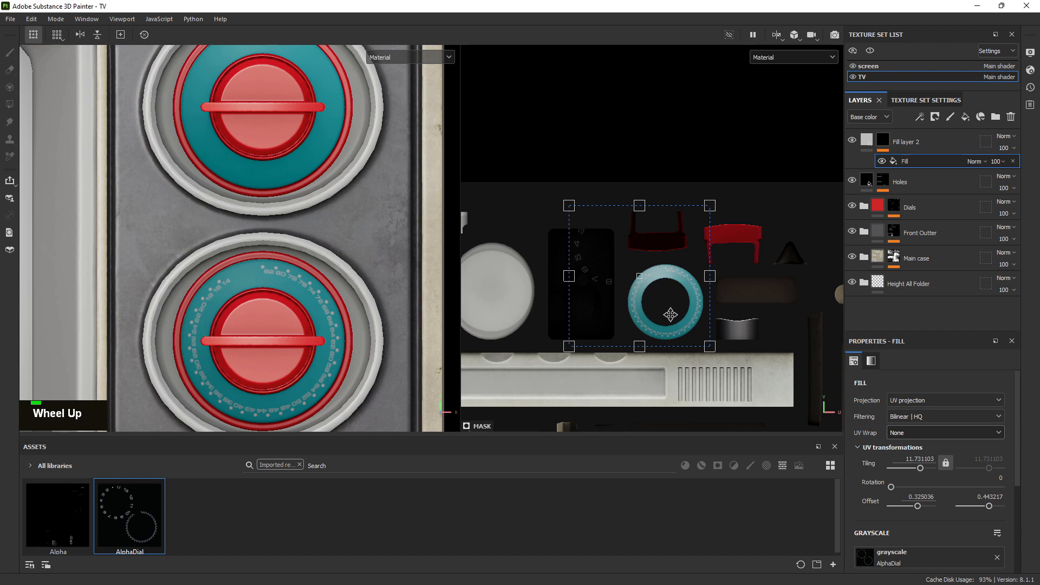
drag(670, 316, 670, 314)
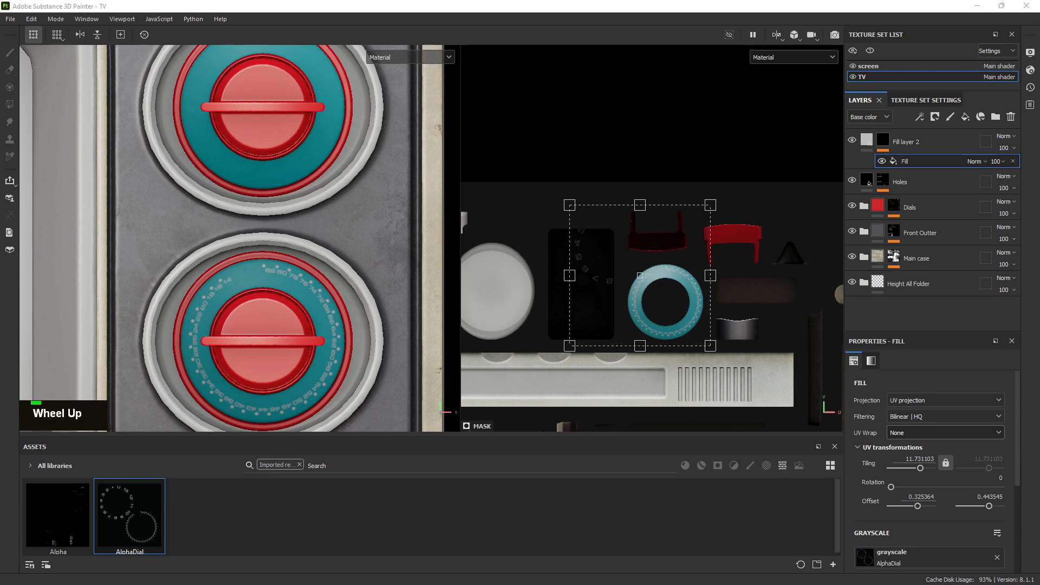
scroll(308, 201, up, 6)
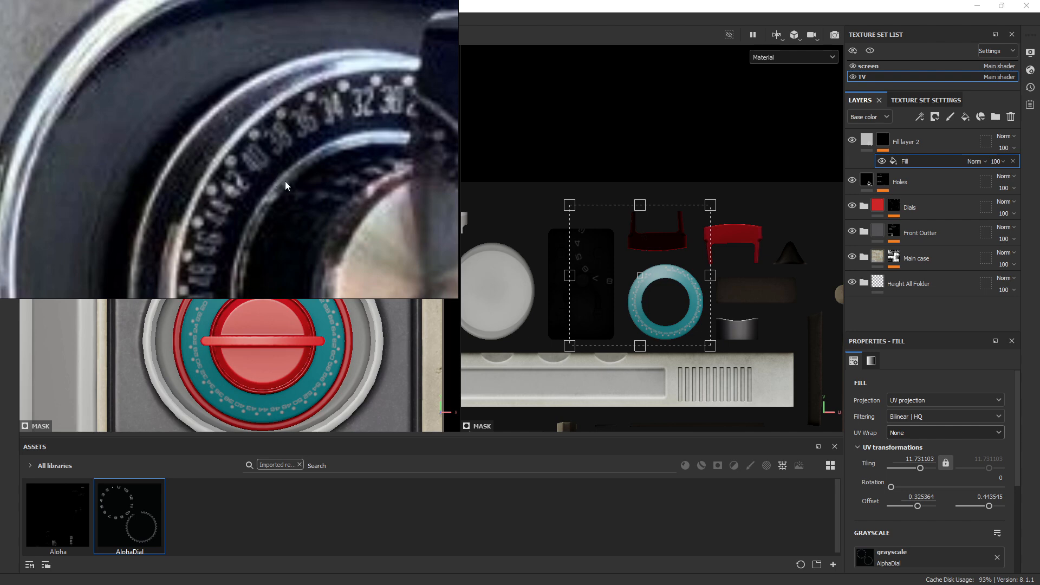
Compare the projected dial numbers against the reference photo of the camera dial
drag(298, 182, 0, 141)
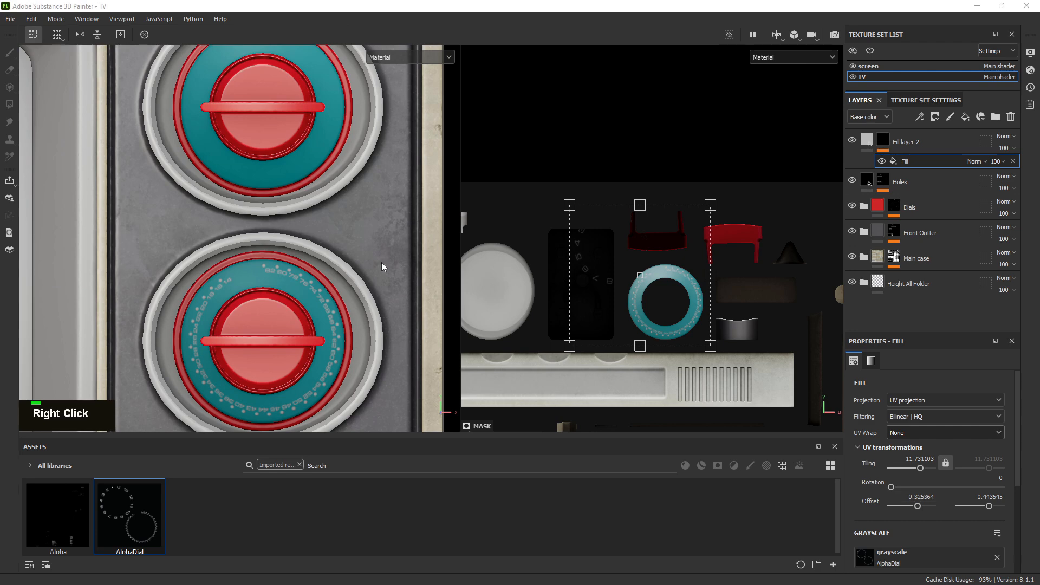
scroll(665, 303, up, 1)
scroll(665, 303, up, 6)
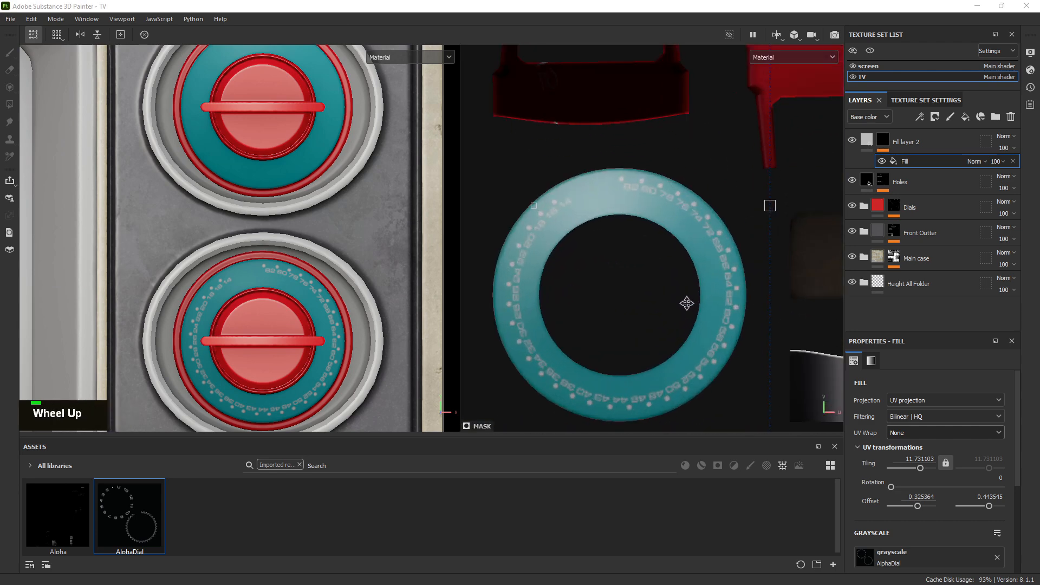
scroll(707, 291, up, 3)
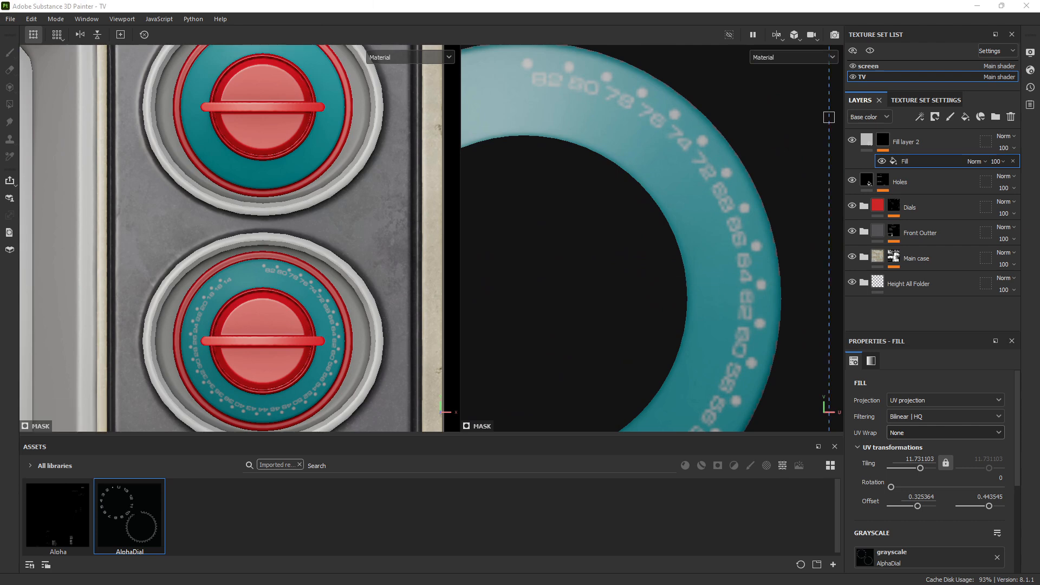
drag(0, 230, 318, 214)
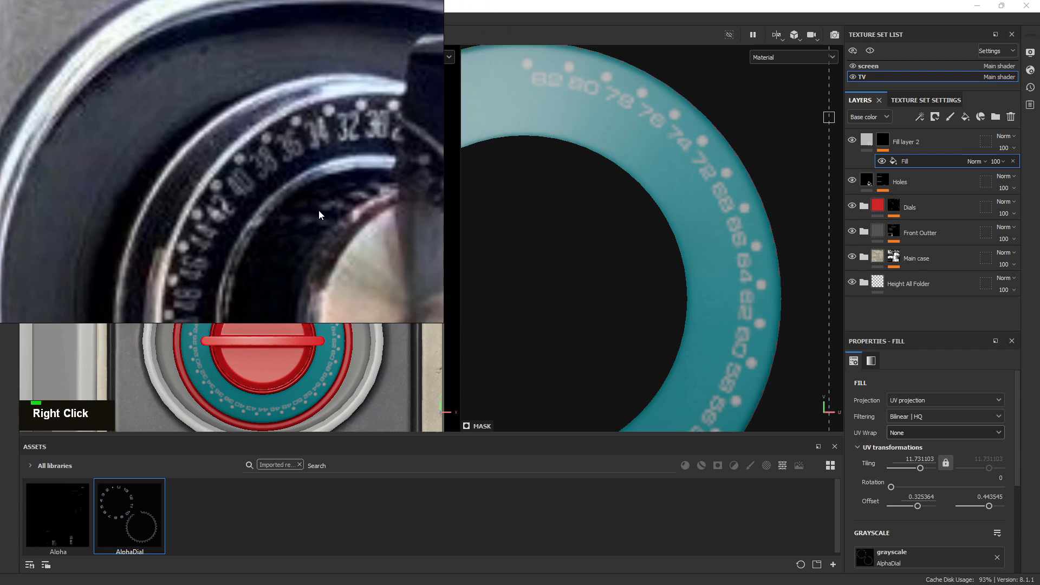
scroll(248, 196, down, 2)
drag(222, 195, 0, 223)
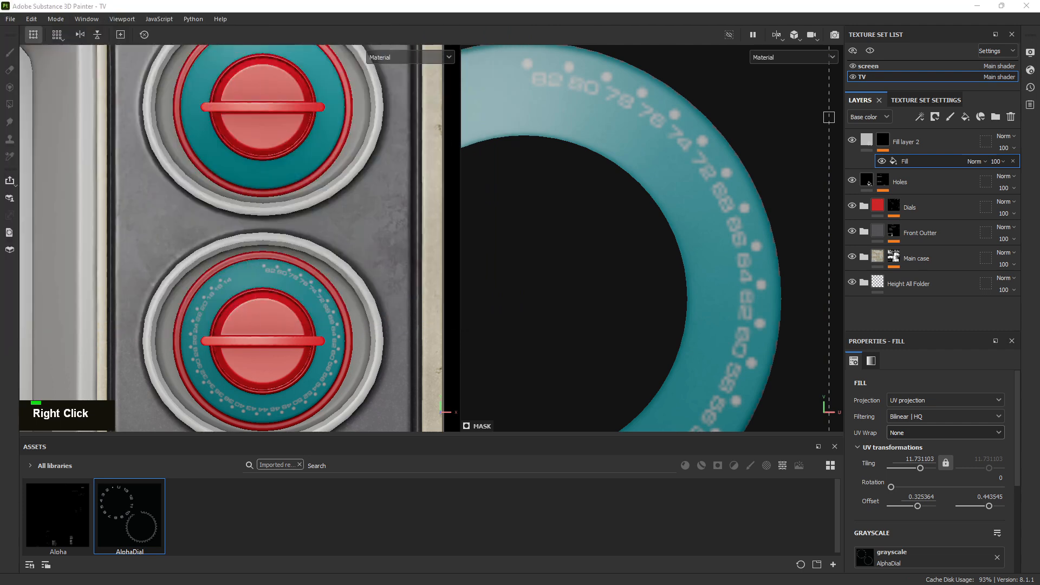
scroll(627, 186, down, 5)
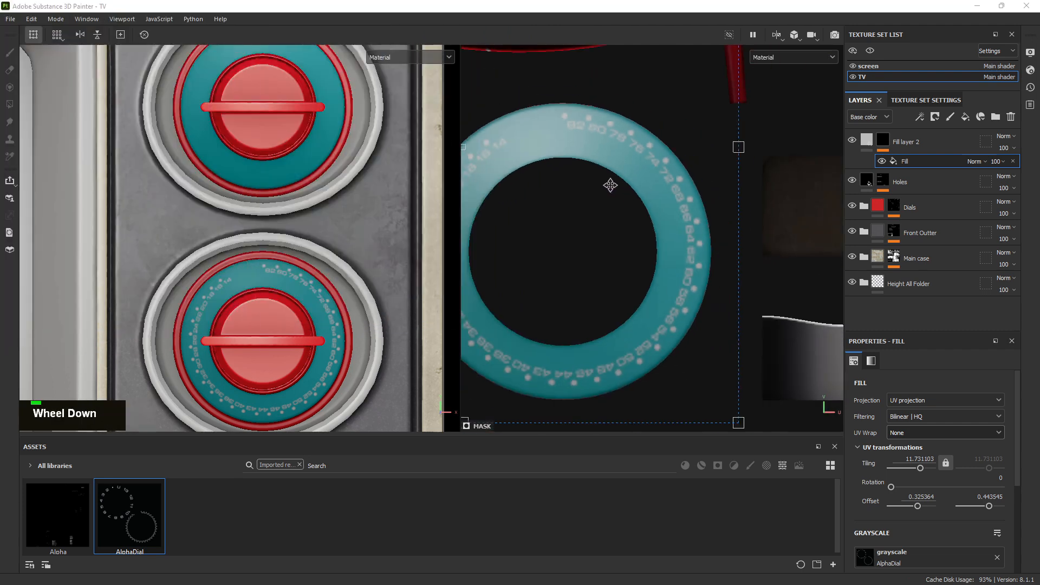
scroll(604, 181, down, 2)
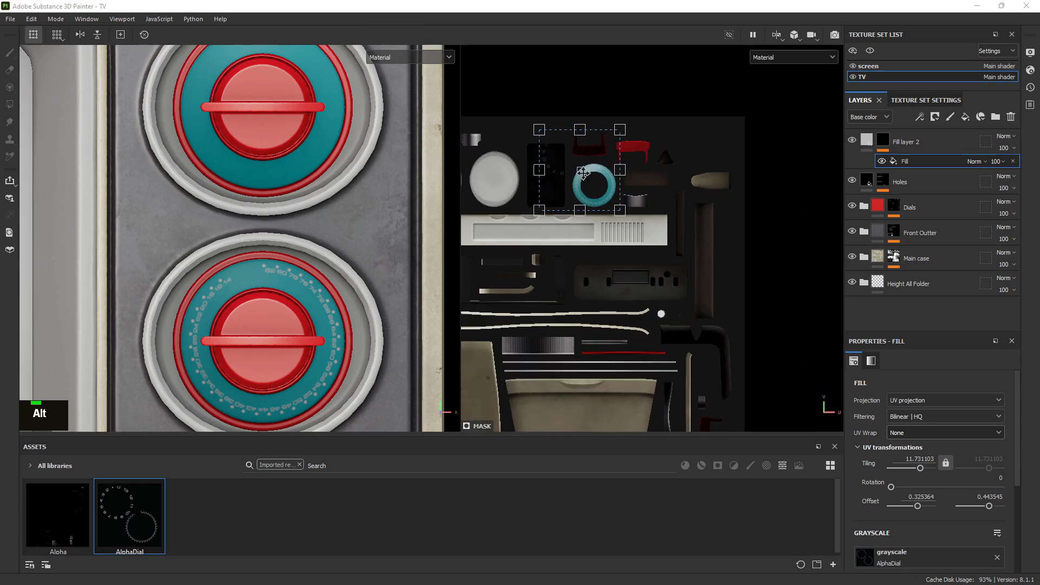
Move the AlphaDial projection onto the upper dial's UV island in the 2D view
scroll(582, 184, down, 1)
drag(592, 188, 475, 214)
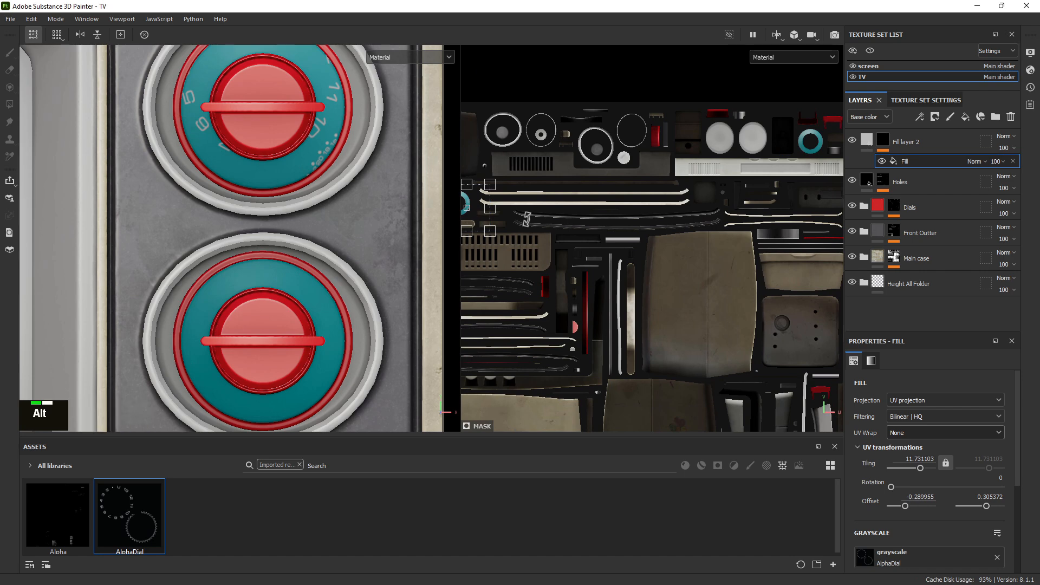
drag(541, 222, 696, 246)
scroll(630, 233, up, 5)
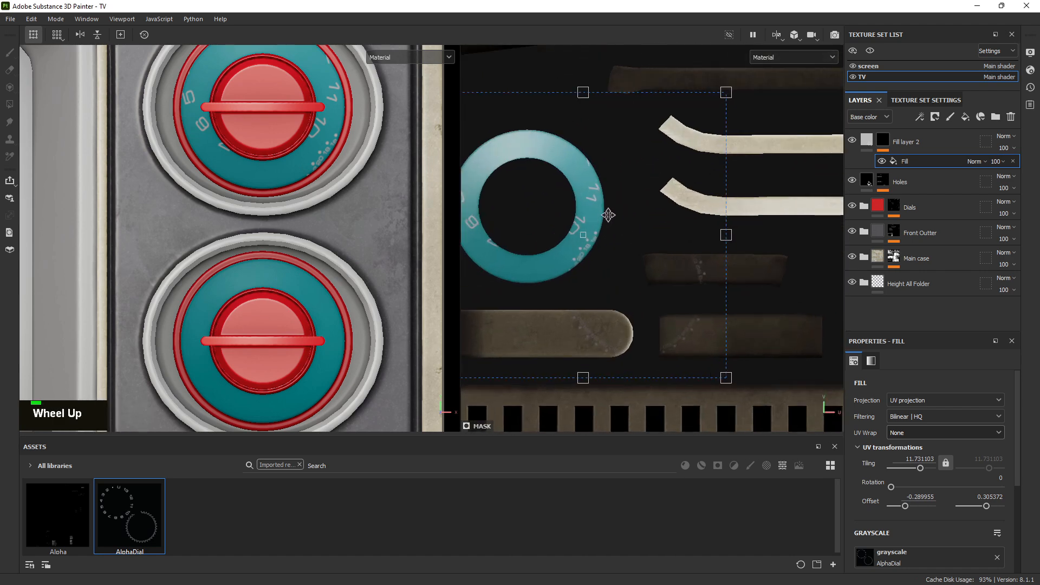
mouse_move(619, 224)
mouse_down()
mouse_move(627, 253)
mouse_move(627, 233)
mouse_up()
drag(286, 139, 258, 192)
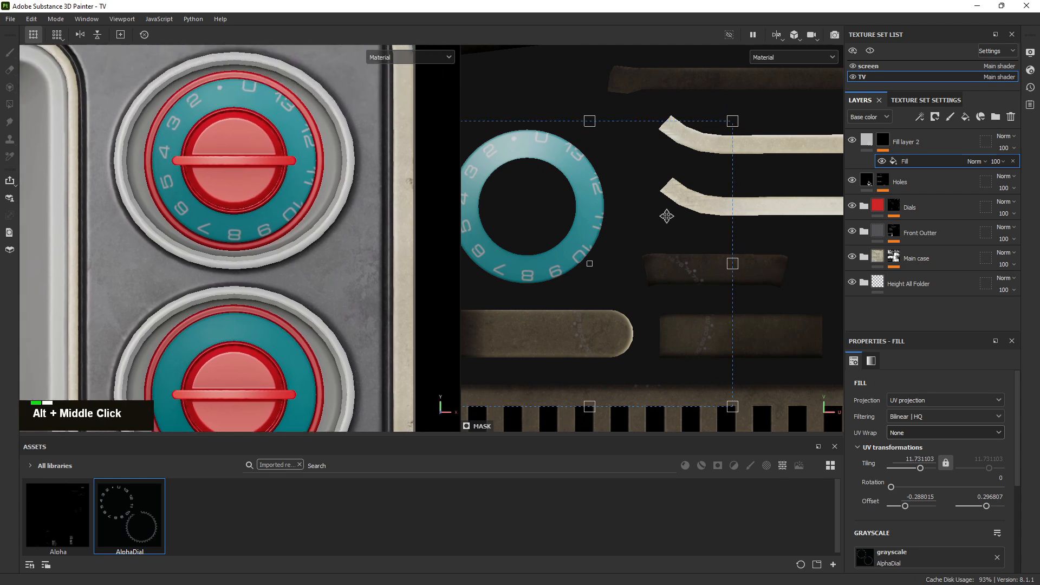
Enlarge the AlphaDial projection to a tiling of about 12.85 and fine-tune its position over the dial ring
drag(735, 122, 705, 146)
drag(632, 183, 681, 167)
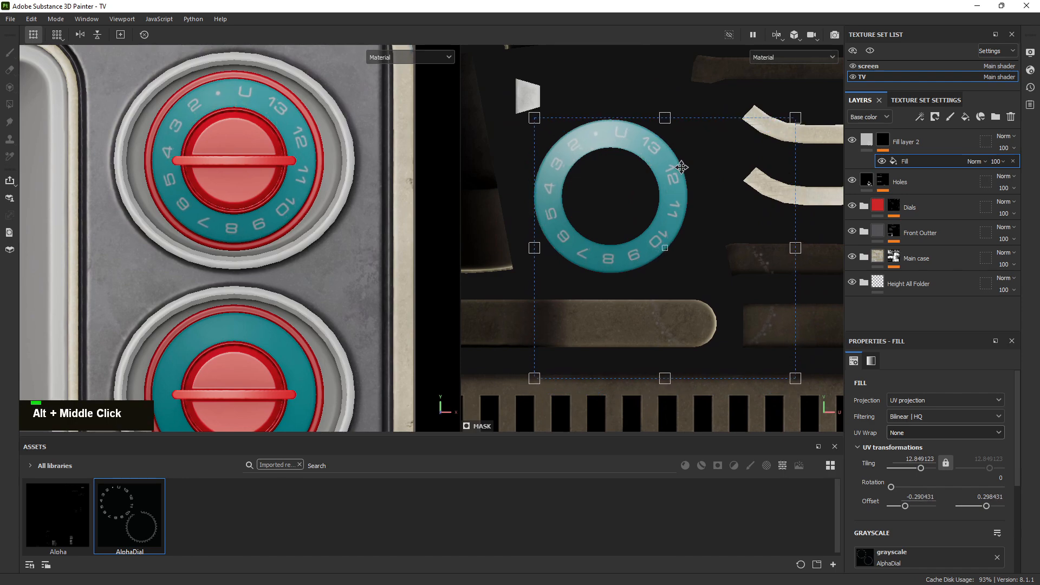
scroll(667, 174, up, 3)
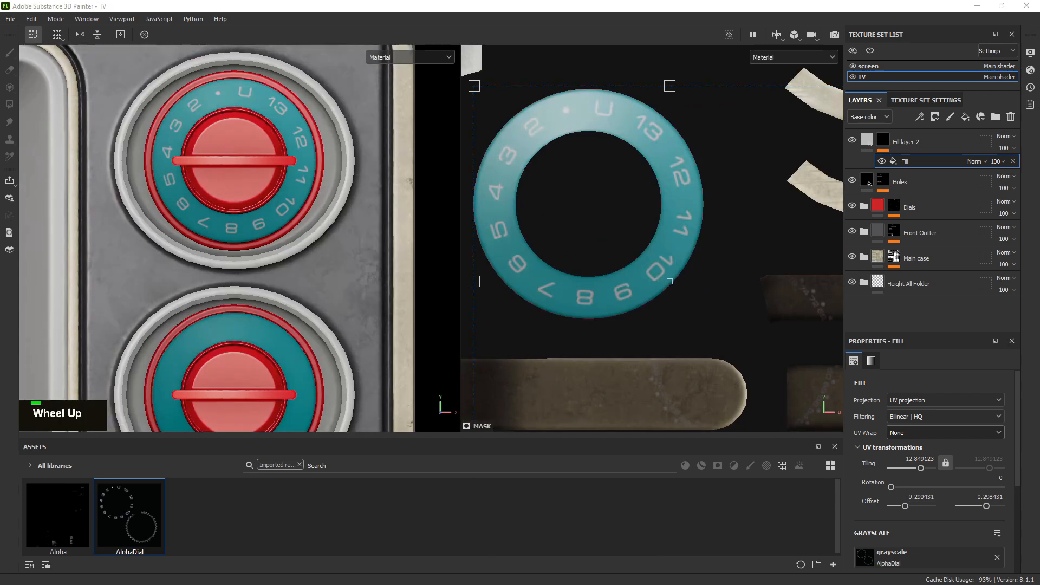
drag(0, 183, 0, 214)
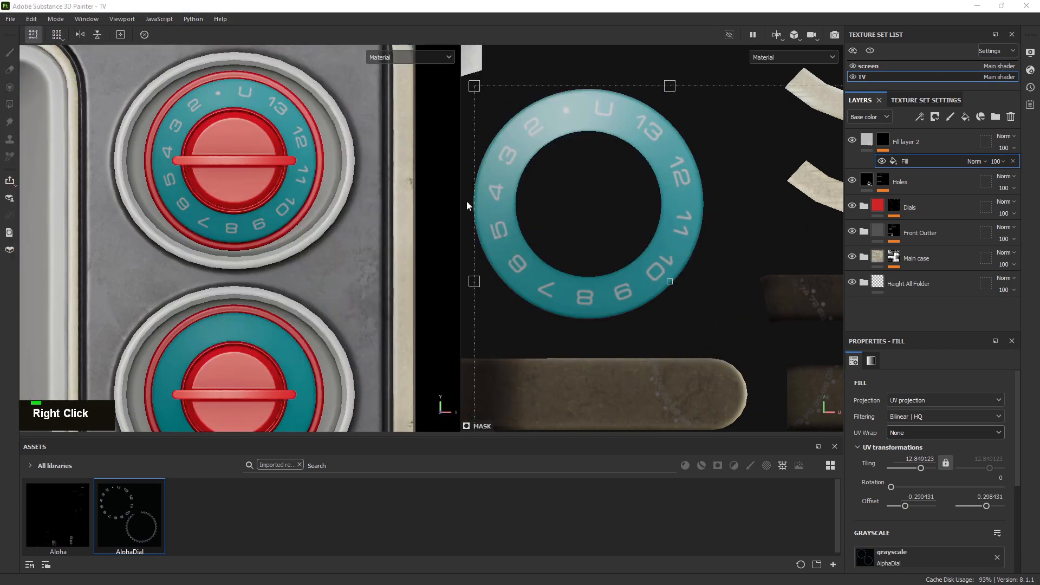
scroll(512, 206, down, 3)
scroll(292, 168, down, 3)
drag(292, 168, 313, 209)
scroll(243, 121, up, 5)
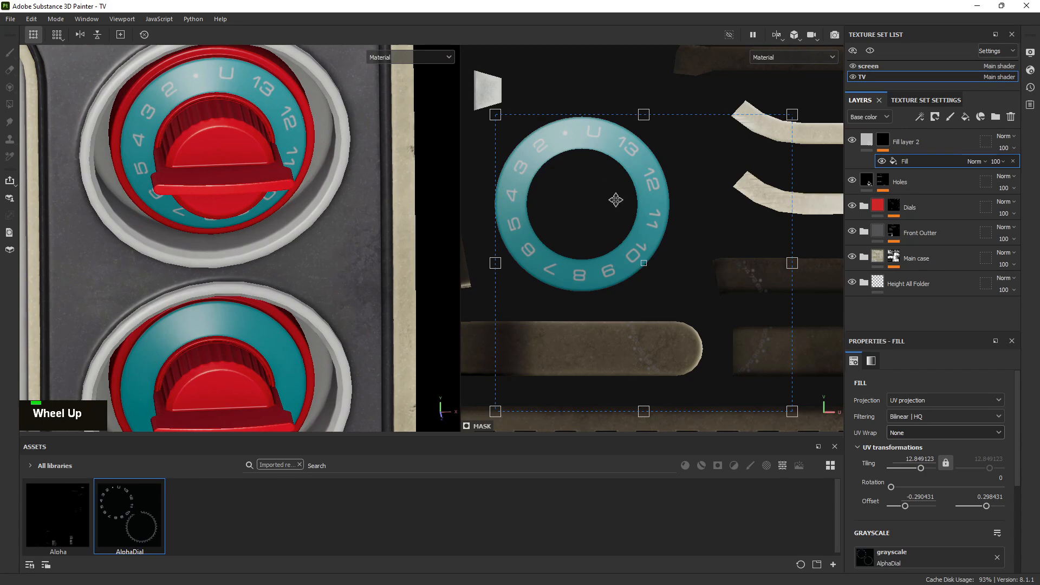
drag(616, 200, 616, 201)
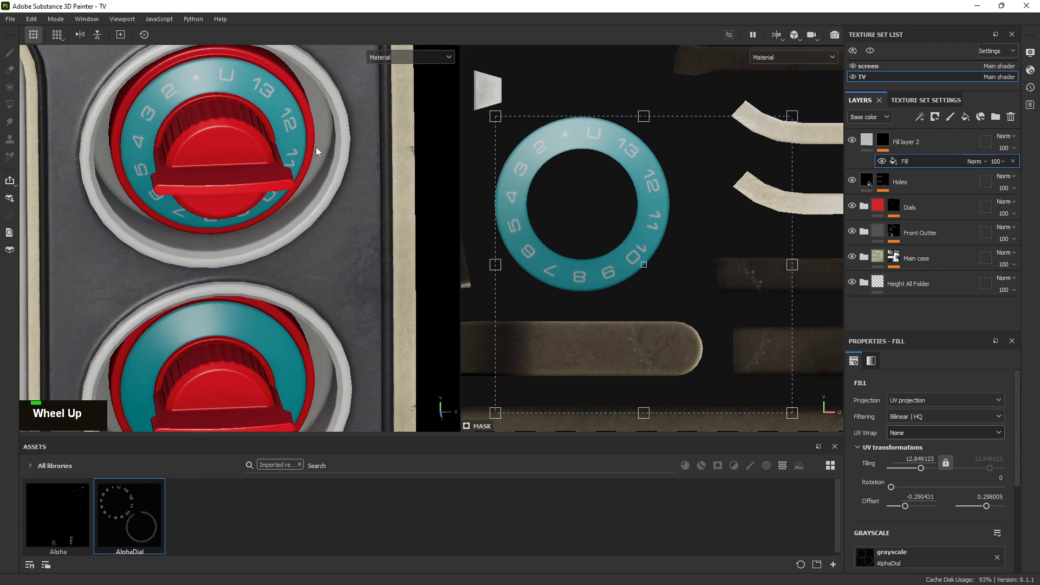
Try rotating the AlphaDial projection about 349 degrees and shifting it, then undo both changes
drag(210, 101, 224, 191)
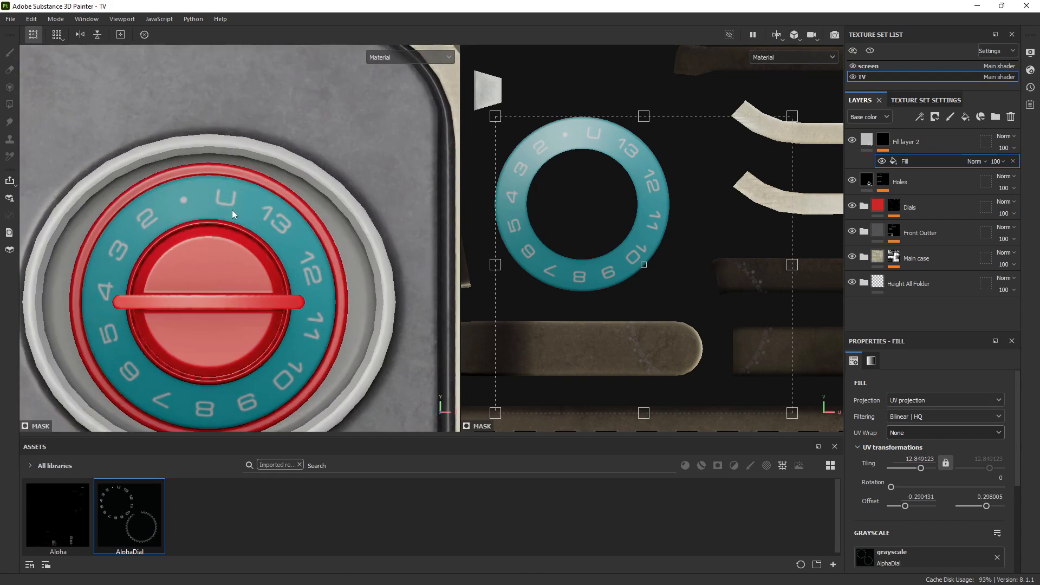
mouse_move(796, 158)
mouse_down()
mouse_move(789, 121)
mouse_move(804, 109)
mouse_move(812, 148)
mouse_up()
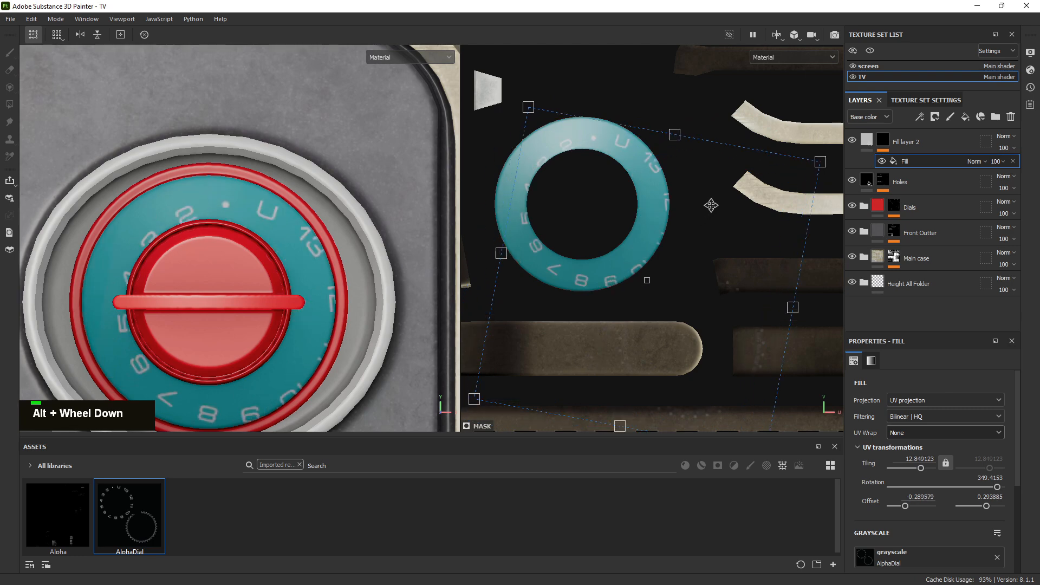
drag(710, 206, 694, 204)
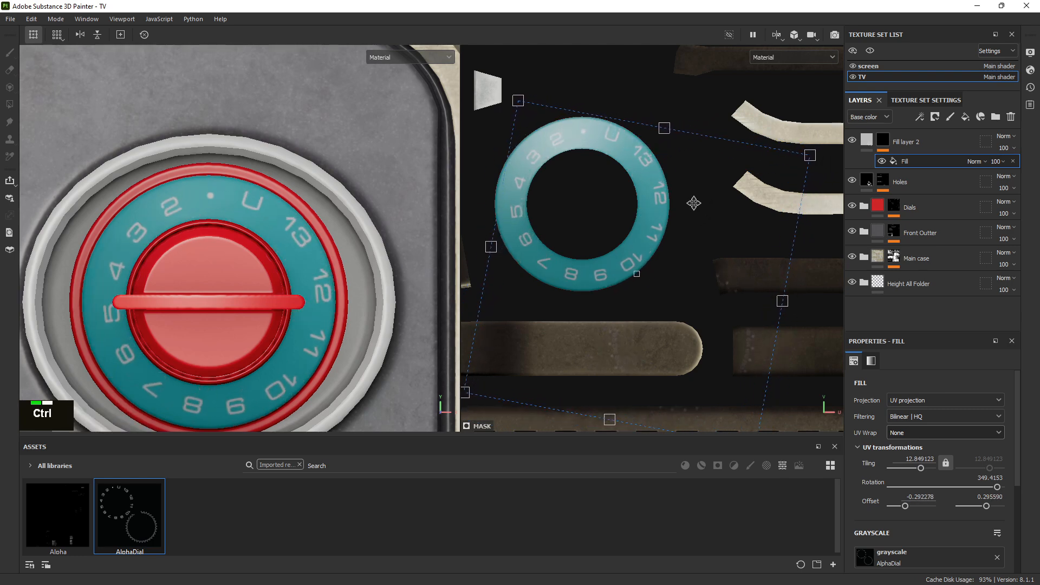
key(ctrl+z)
key(ctrl+z)
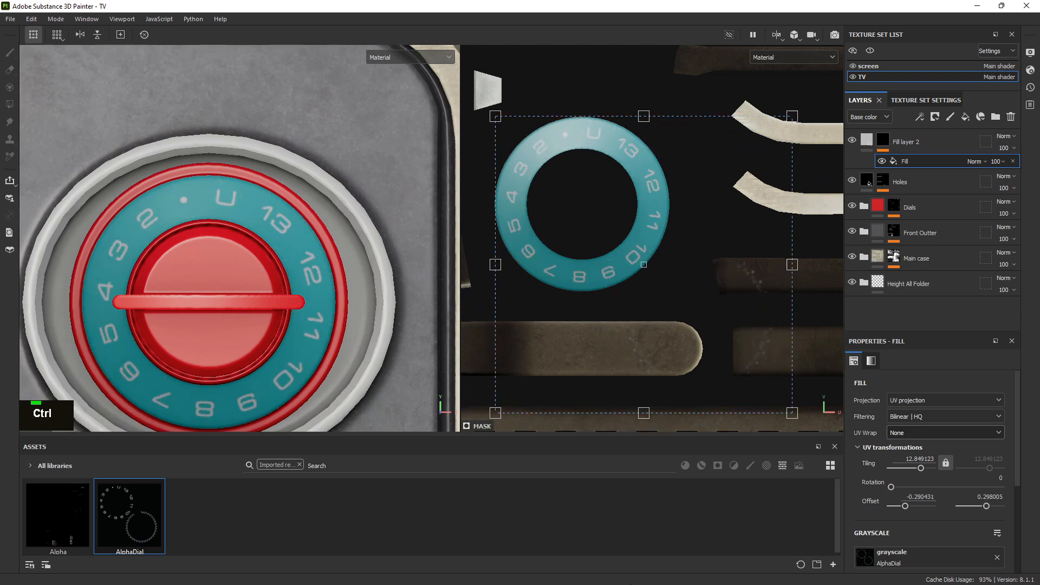
Switch to Illustrator and hide the dial-numbers layer in the untitled dial document, expanding the background layer
key(alt+Tab)
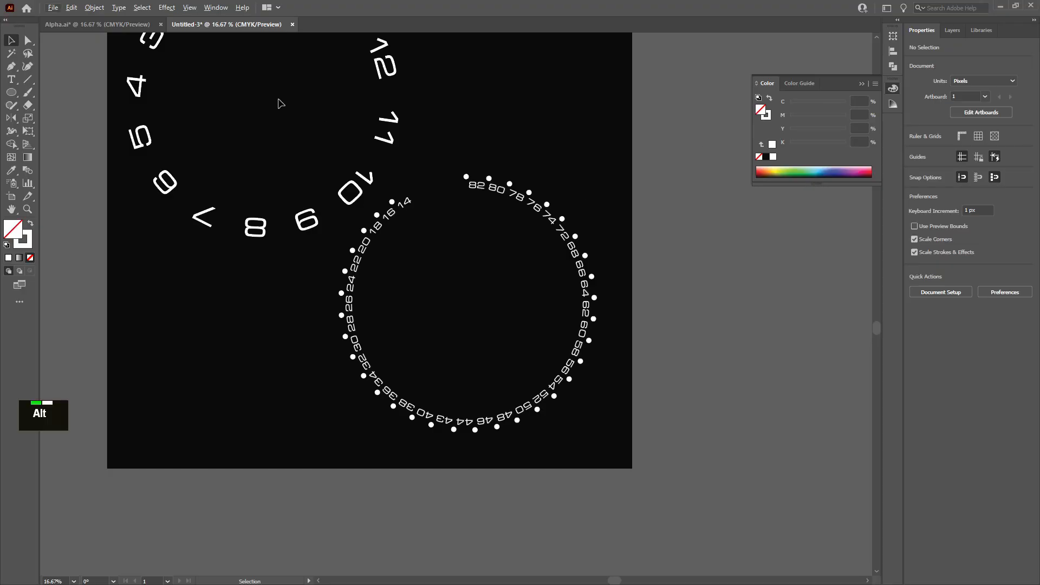
click(943, 31)
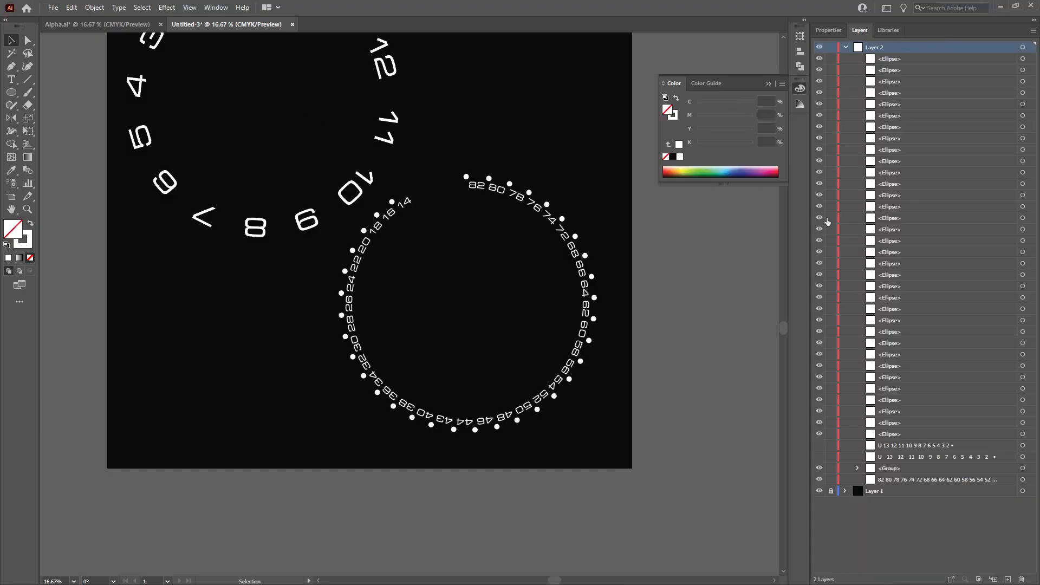
click(846, 48)
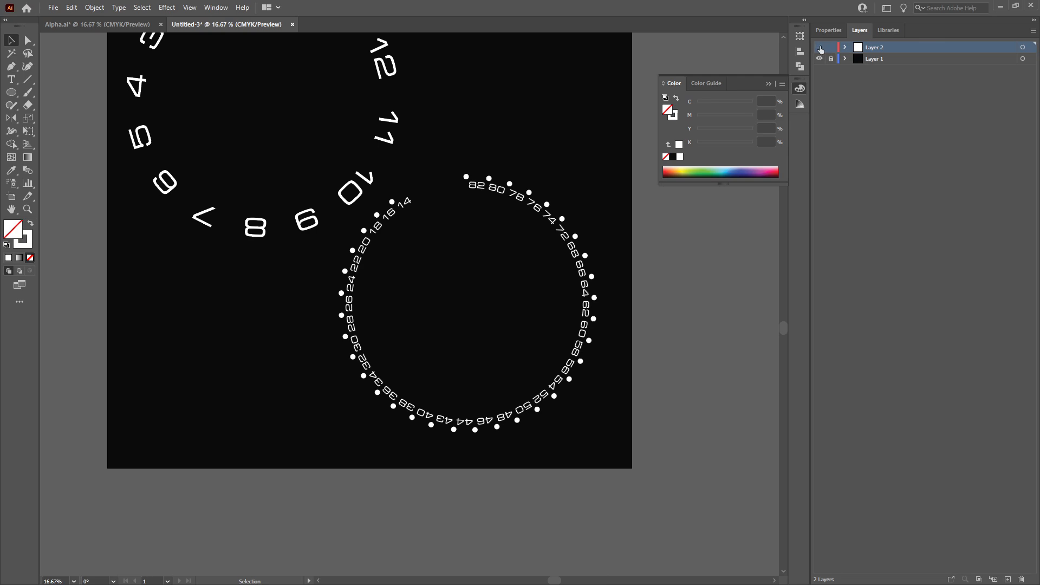
click(820, 48)
click(845, 59)
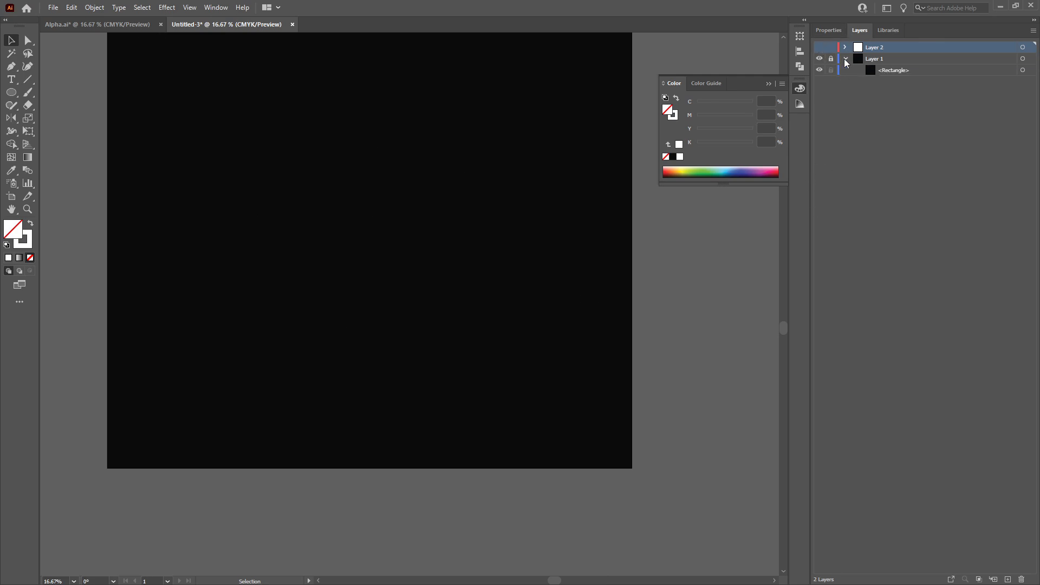
Switch to the Alpha.ai UV layout document and zoom around to examine the teal dial ring islands
key(ctrl+Tab)
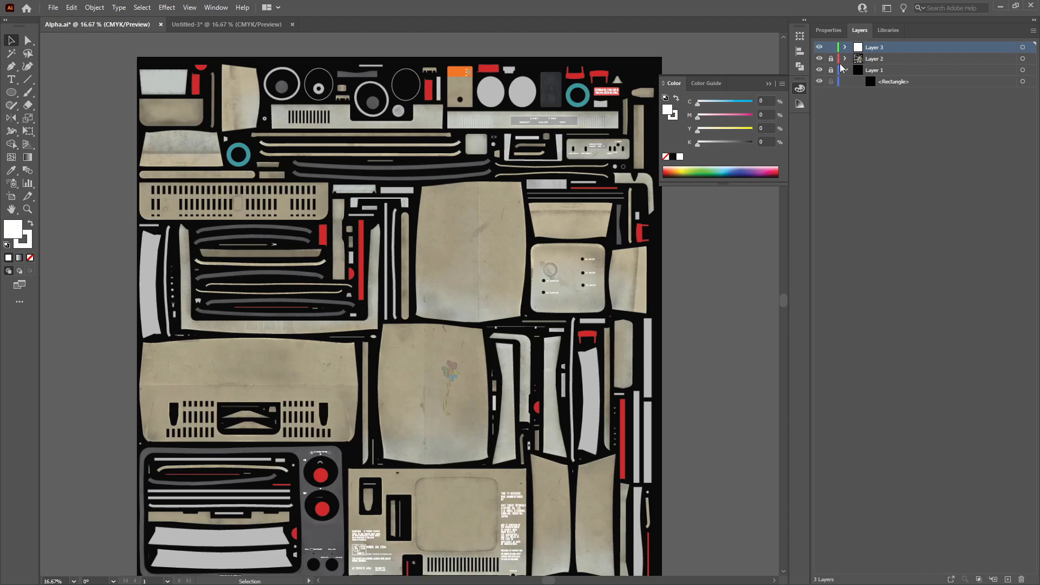
key(alt)
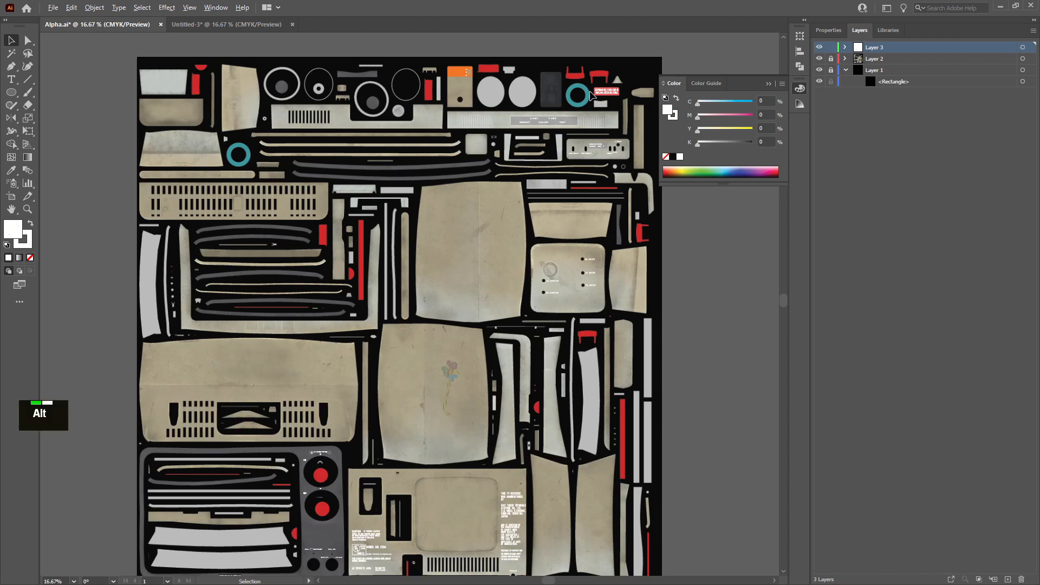
scroll(579, 95, up, 10)
scroll(548, 143, down, 4)
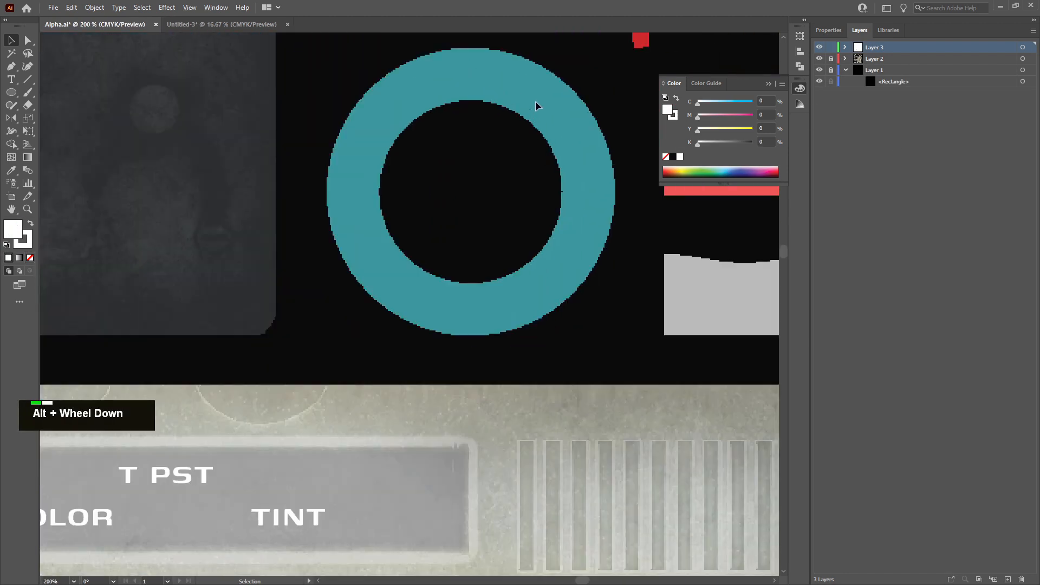
scroll(595, 180, down, 8)
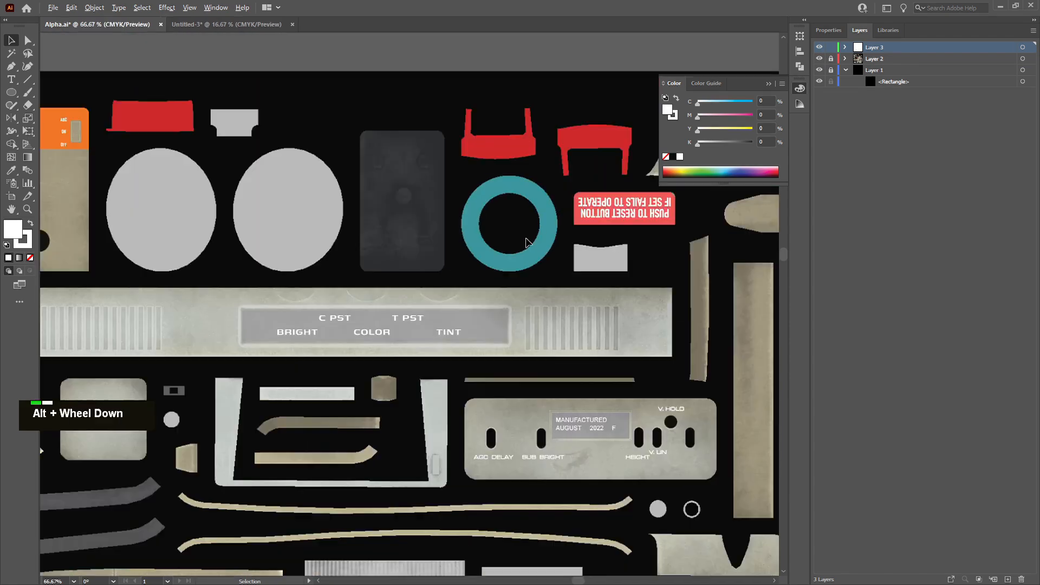
scroll(62, 277, up, 8)
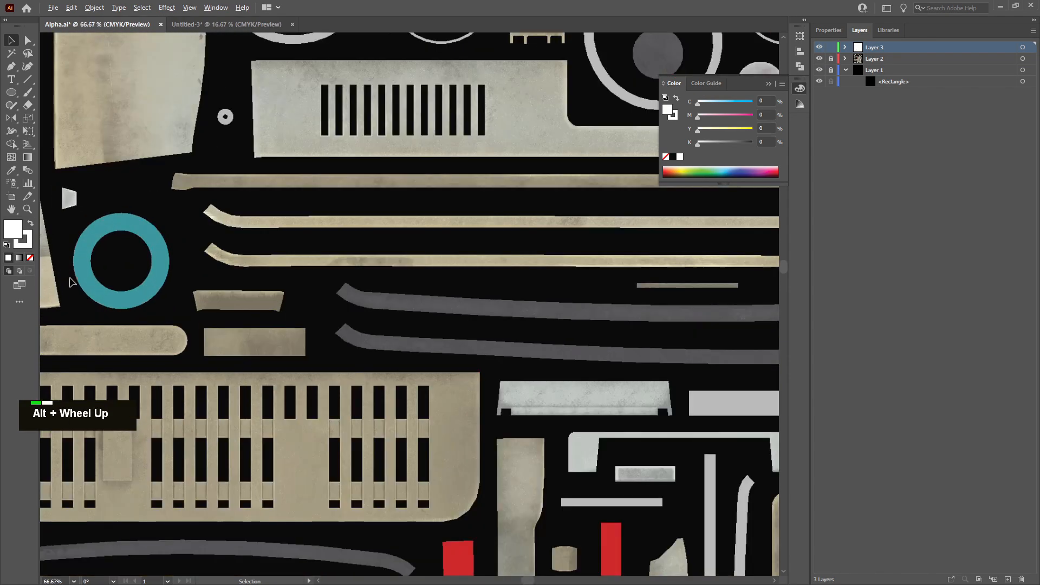
scroll(145, 245, down, 7)
scroll(498, 165, up, 7)
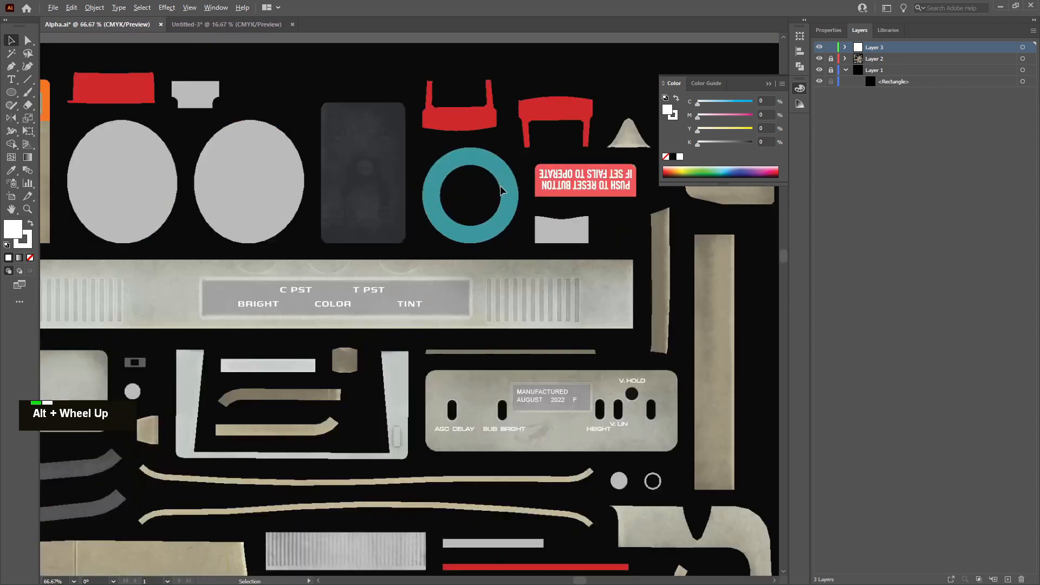
scroll(496, 164, up, 5)
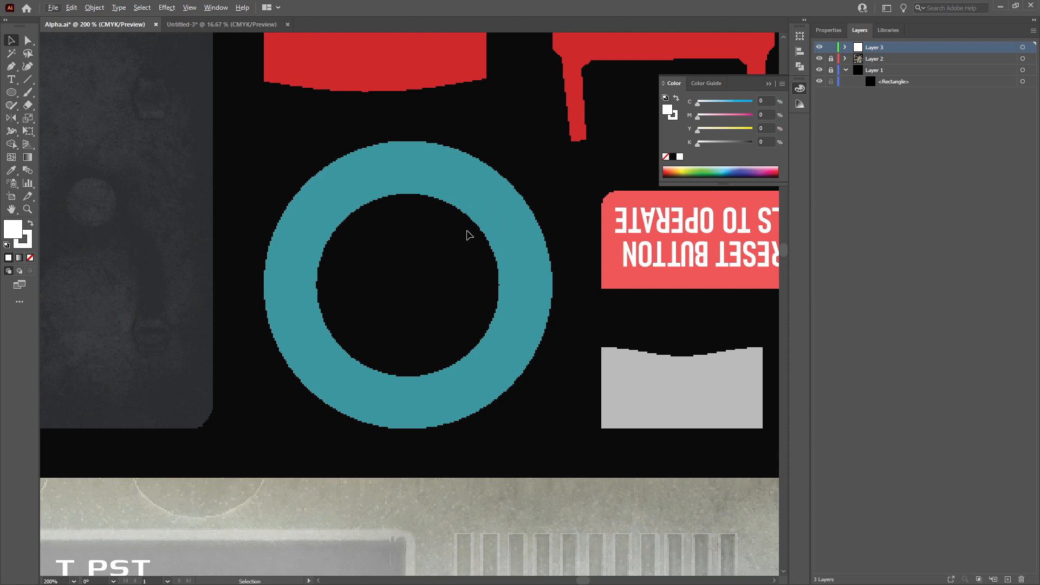
scroll(481, 269, up, 2)
scroll(468, 267, down, 1)
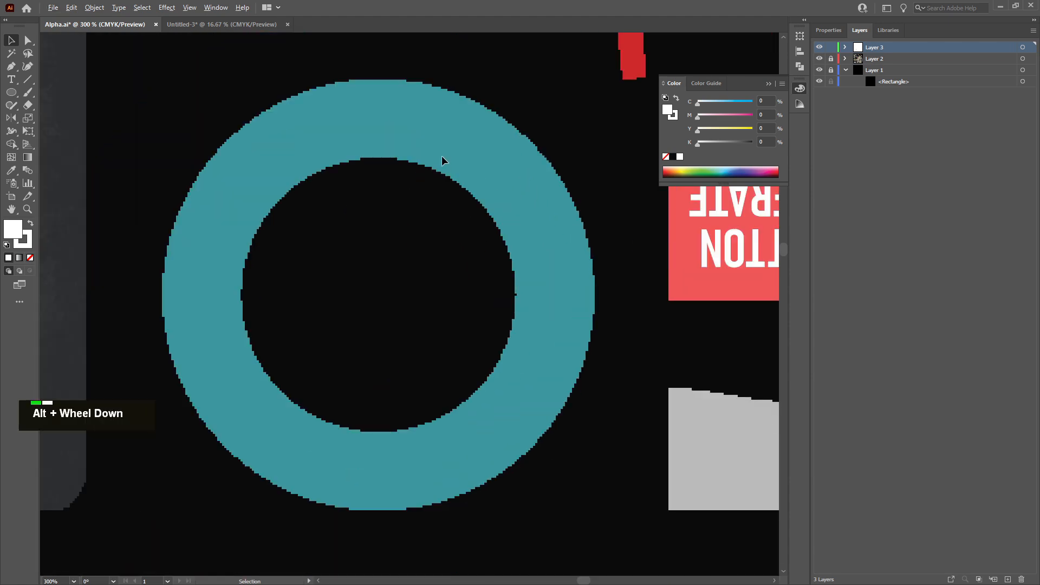
scroll(382, 119, down, 10)
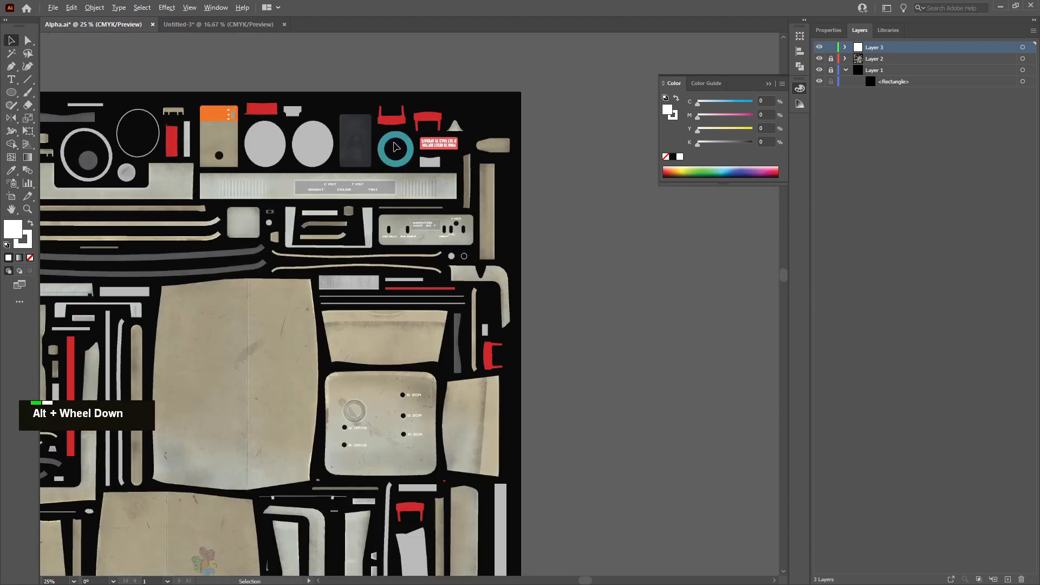
scroll(216, 166, up, 8)
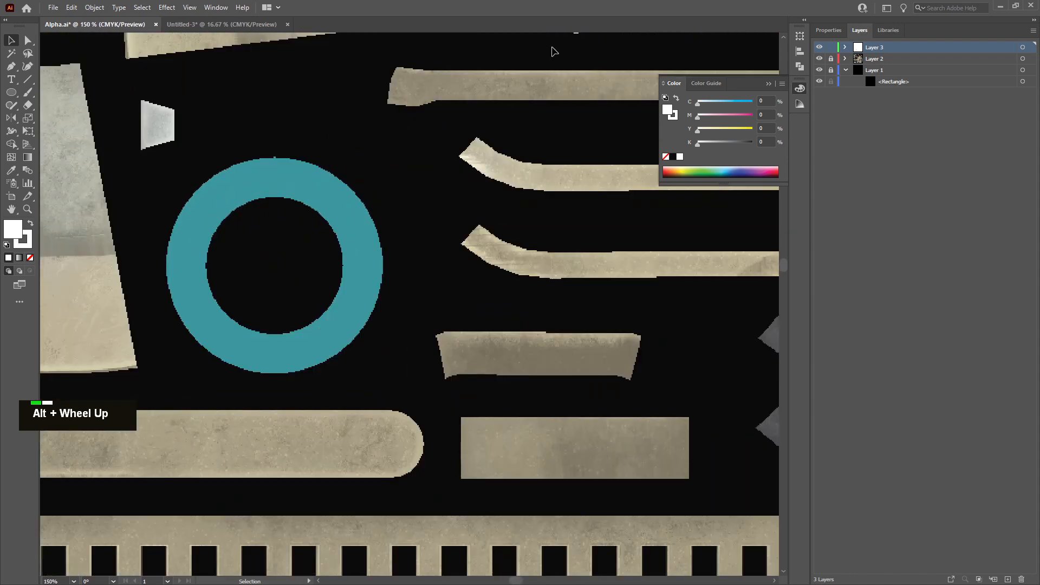
click(212, 25)
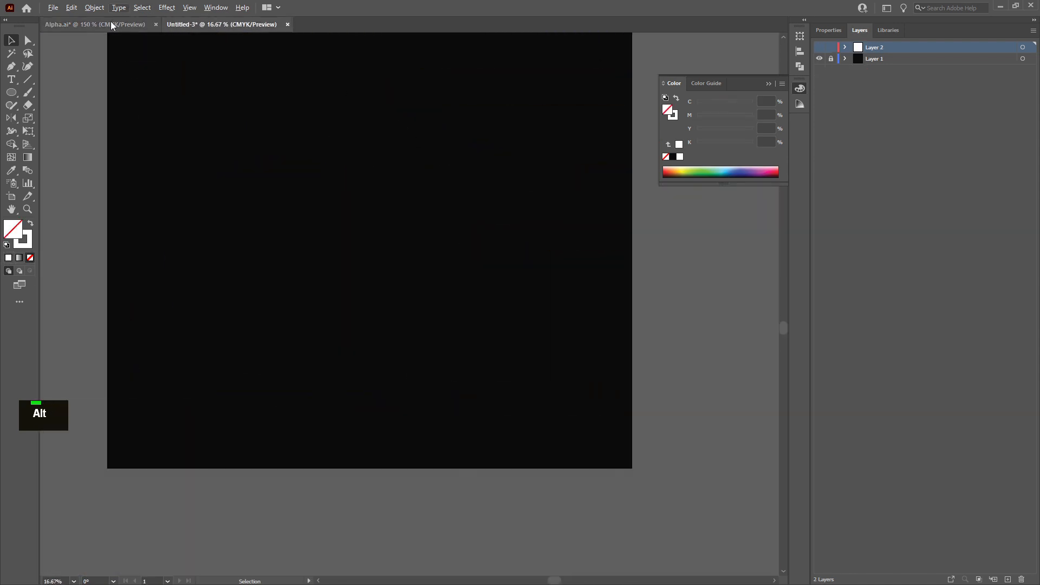
click(95, 24)
scroll(317, 187, down, 2)
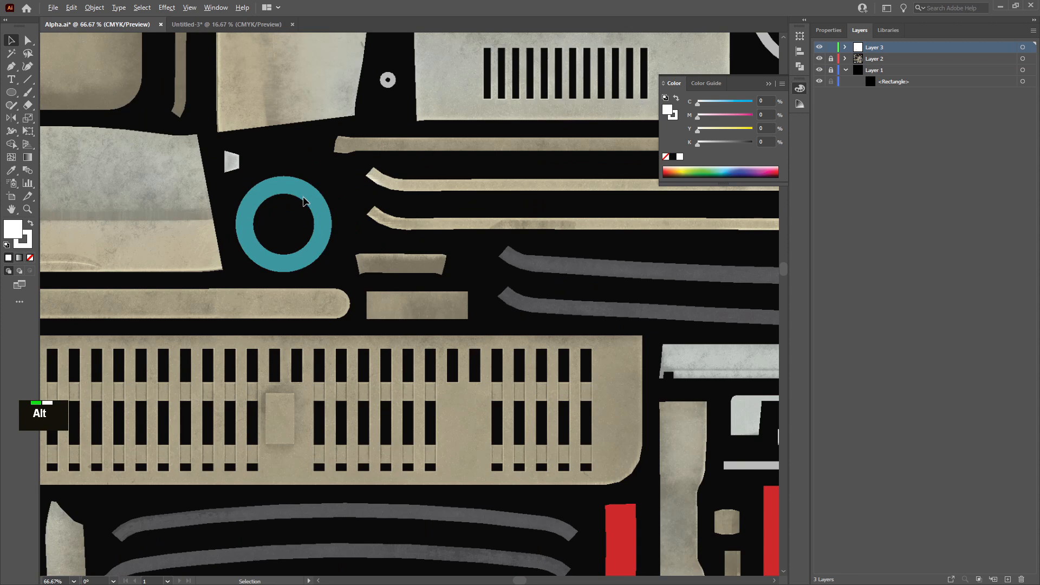